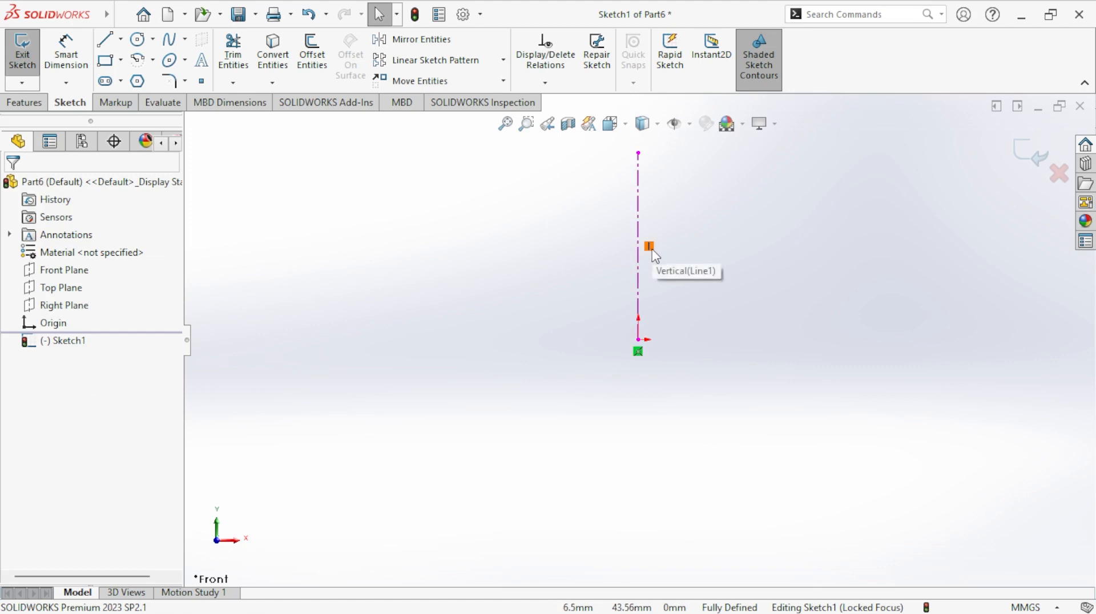
- Dimension the vertical centerline's length to 200 mm
click(66, 54)
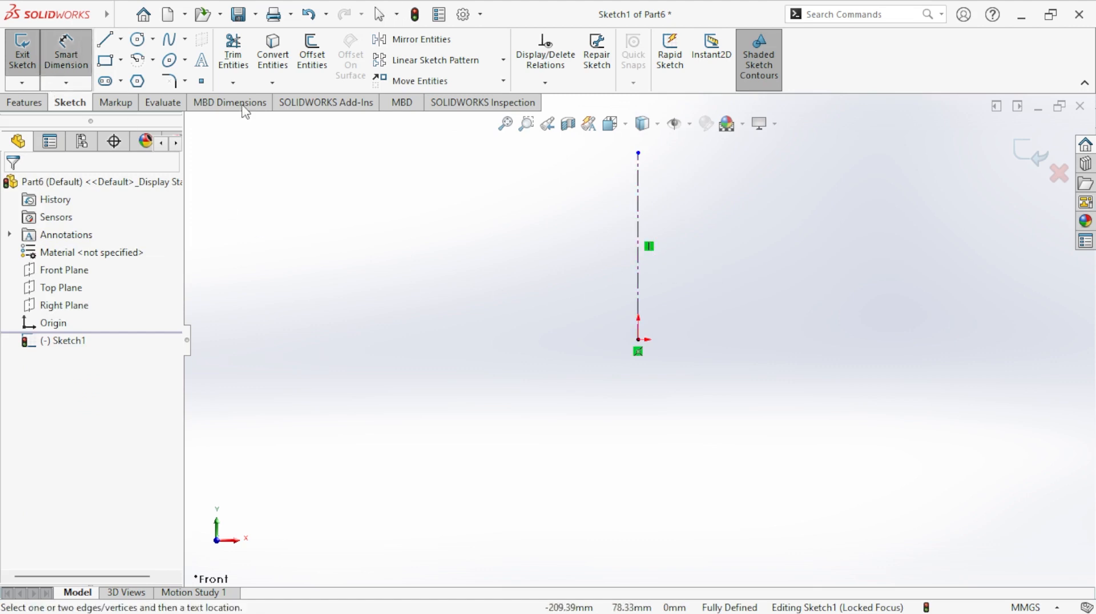
click(639, 220)
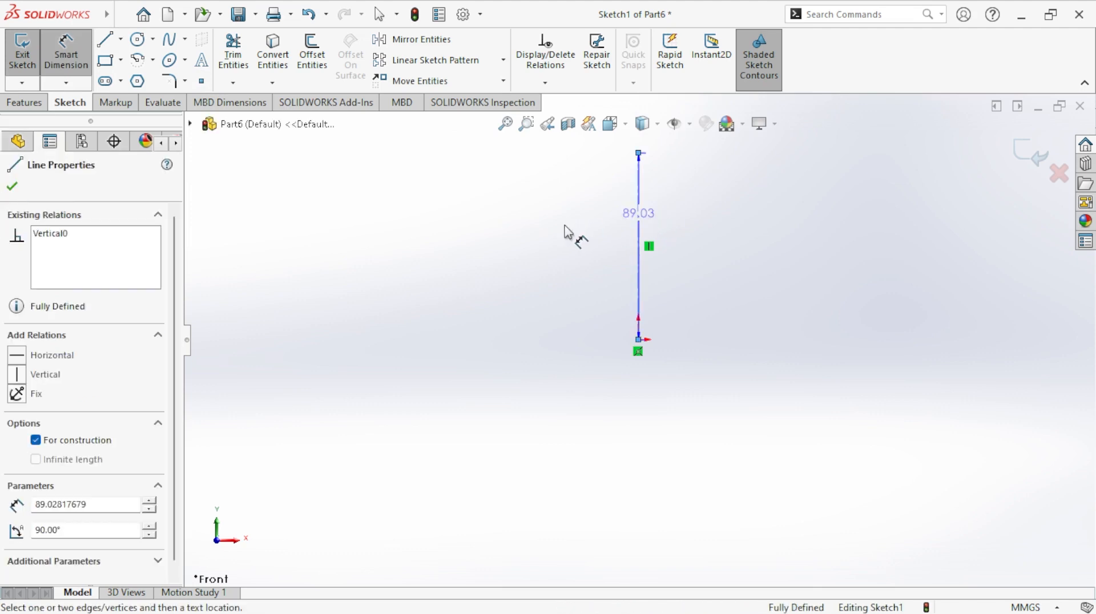
click(564, 231)
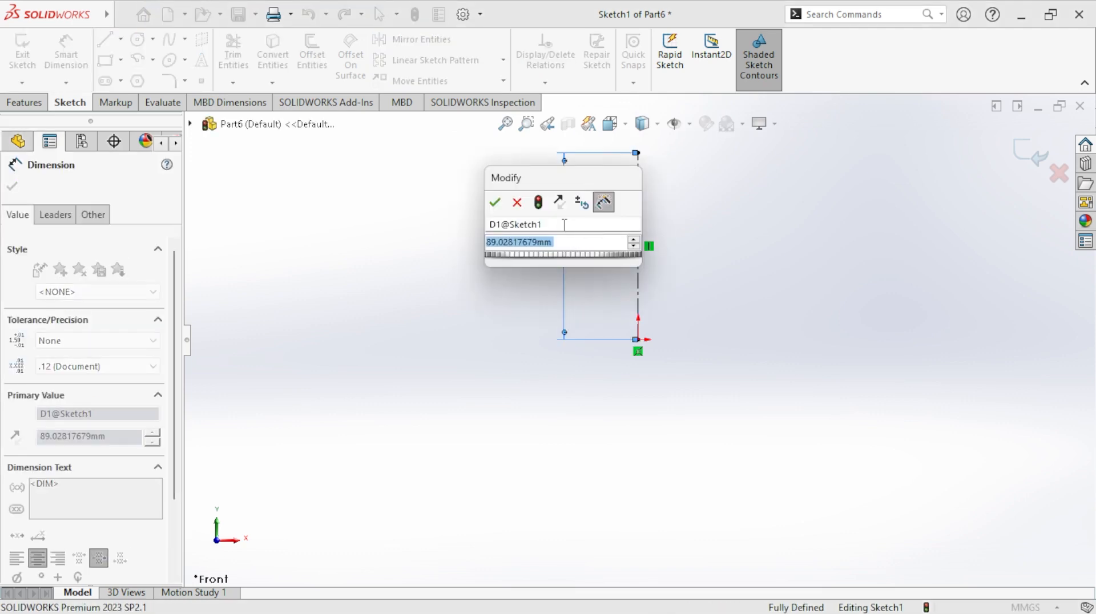
text(200)
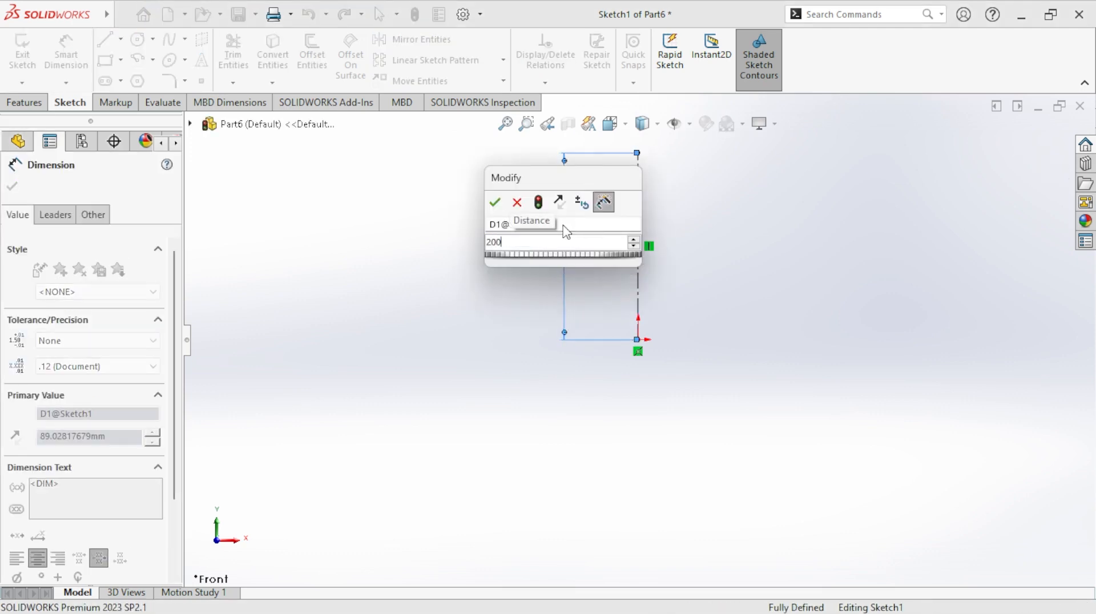
key(Return)
- Sketch a horizontal centerline about 125 mm long, running right from the upper end of the vertical centerline
click(120, 39)
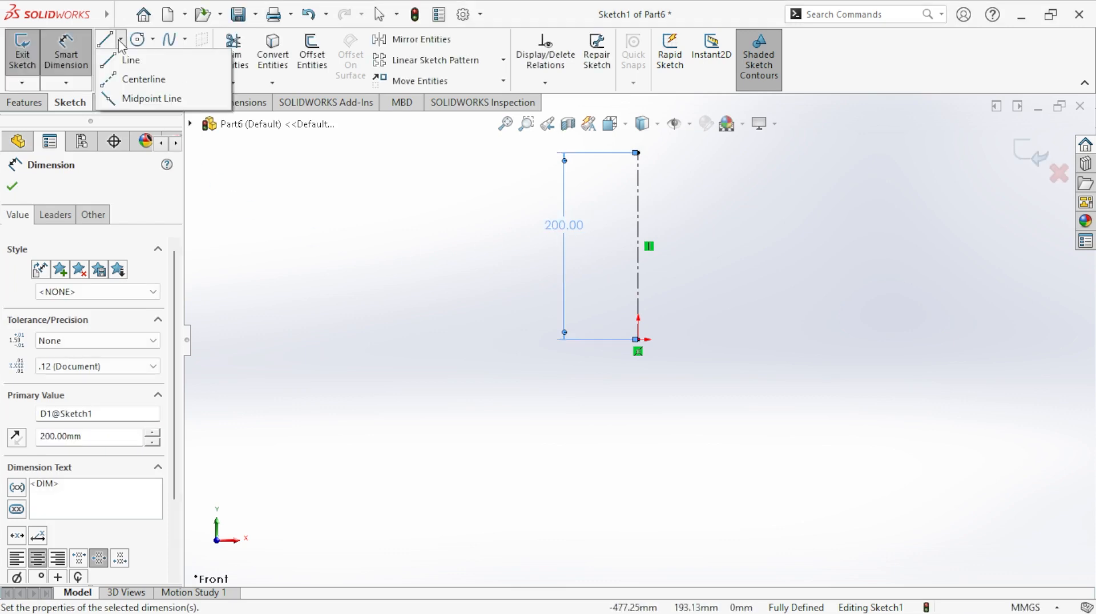
click(140, 76)
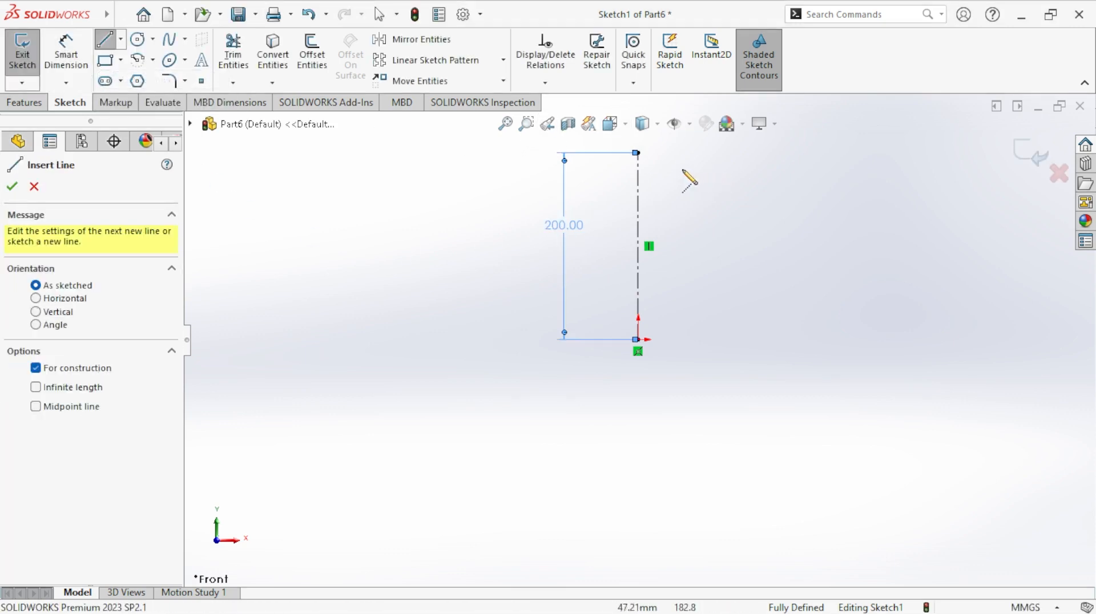
click(638, 153)
click(755, 152)
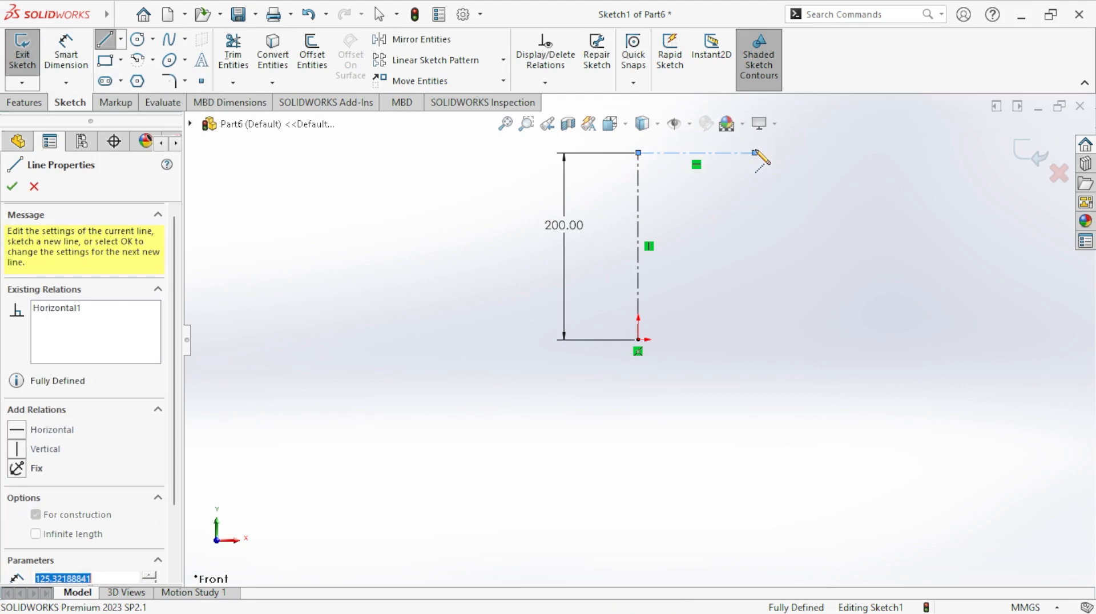
key(Escape)
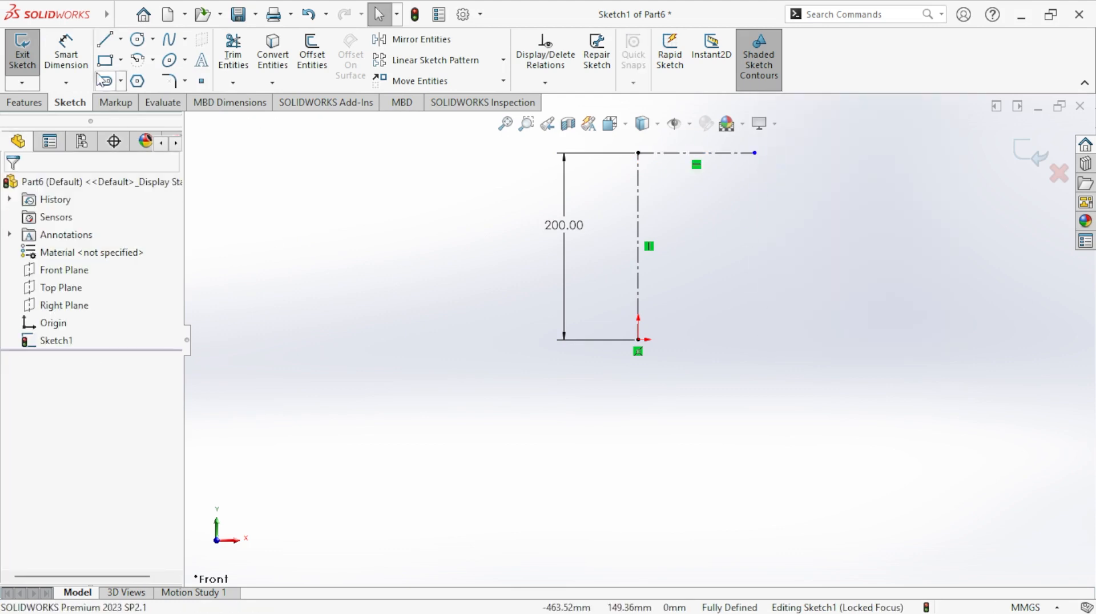
- Dimension the upper horizontal centerline's length to 100 mm
click(66, 51)
scroll(714, 205, up, 3)
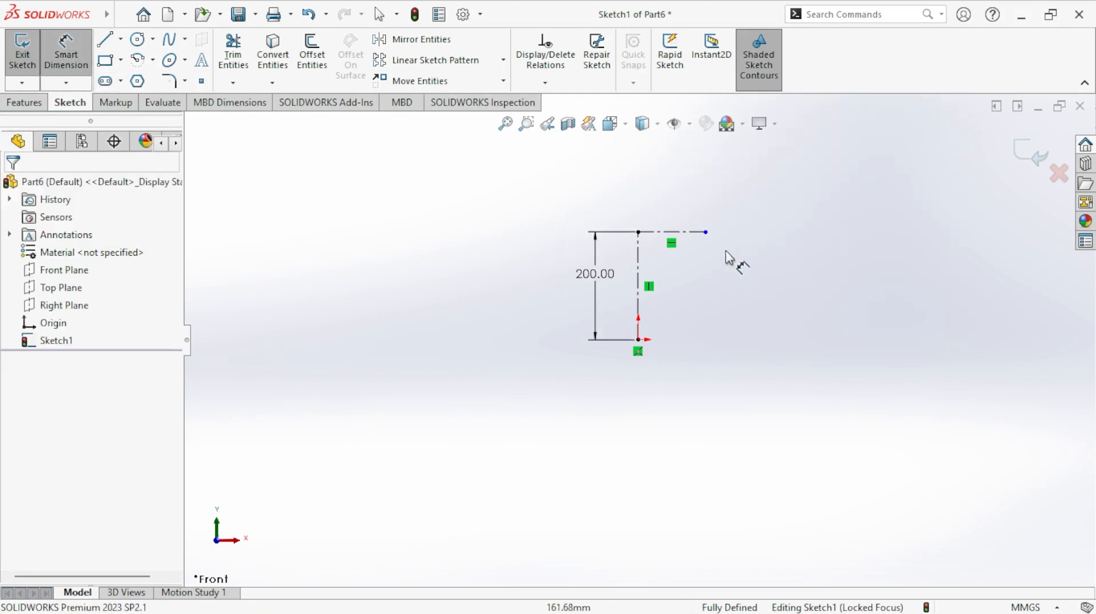
scroll(733, 224, down, 3)
click(665, 239)
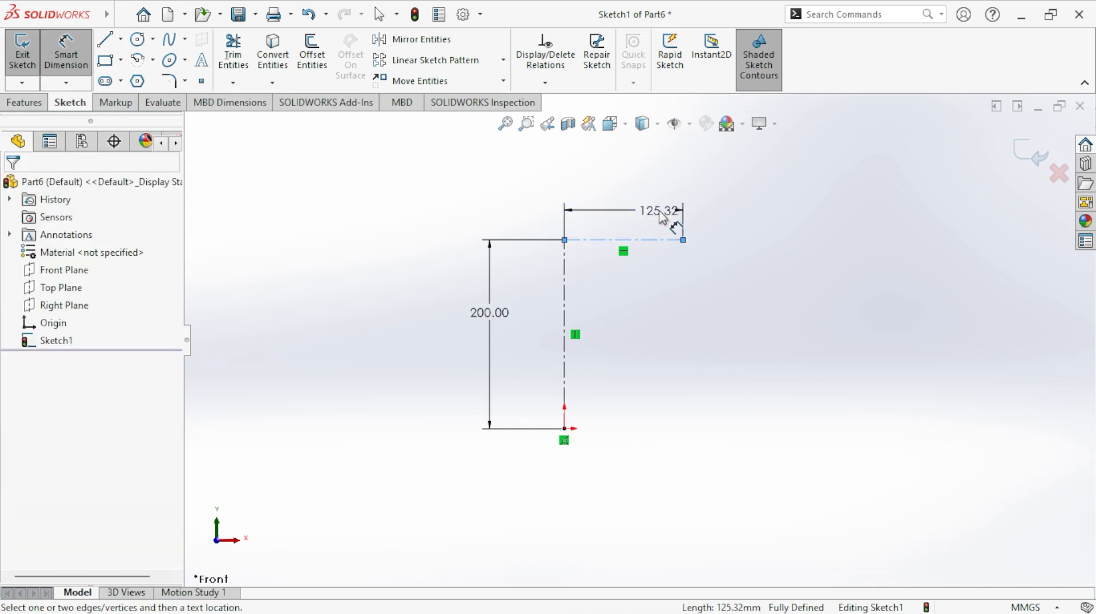
click(662, 217)
text(100)
key(Return)
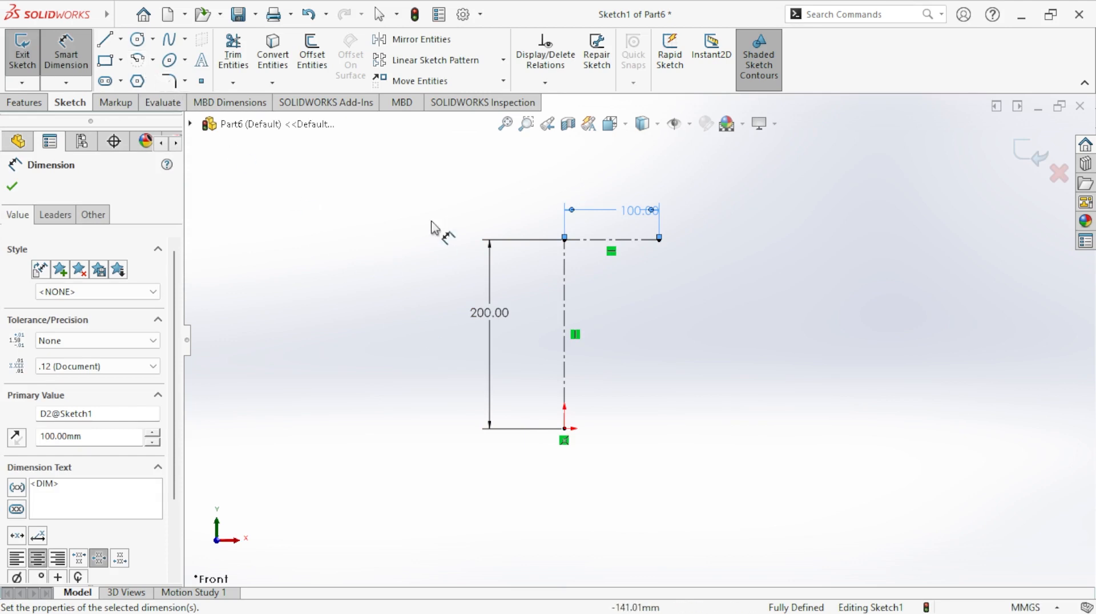
- Sketch a second horizontal centerline about 50 mm long, running right from the origin
click(122, 40)
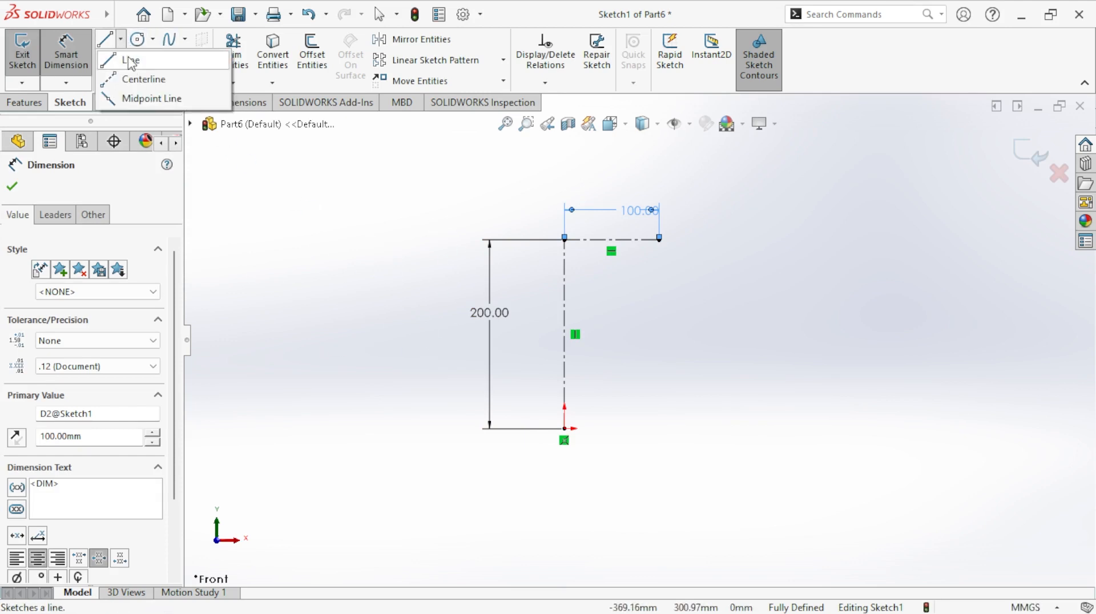
click(140, 78)
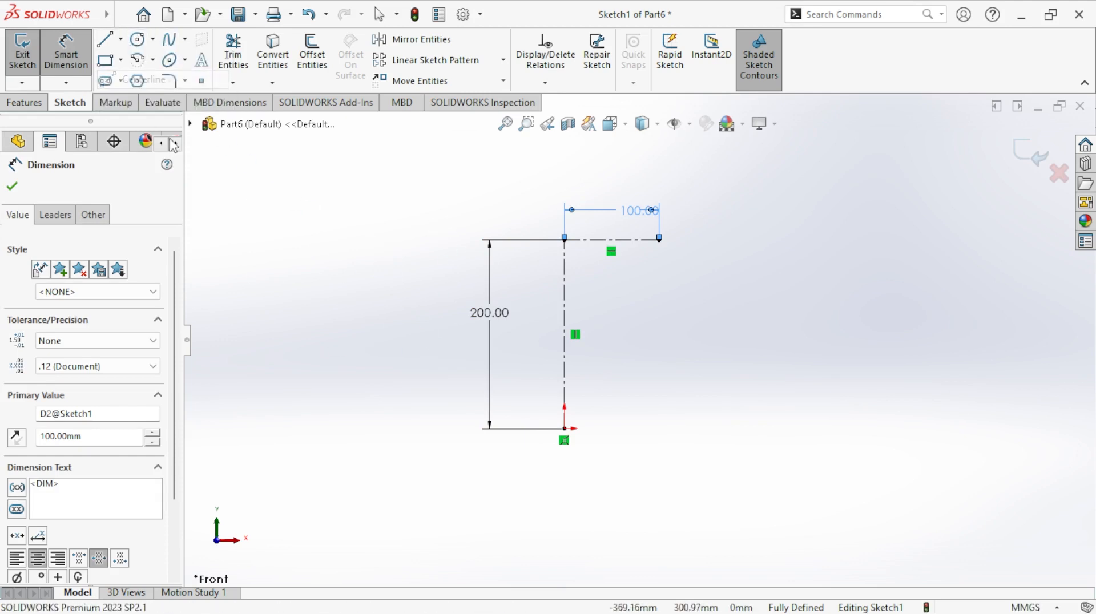
click(566, 429)
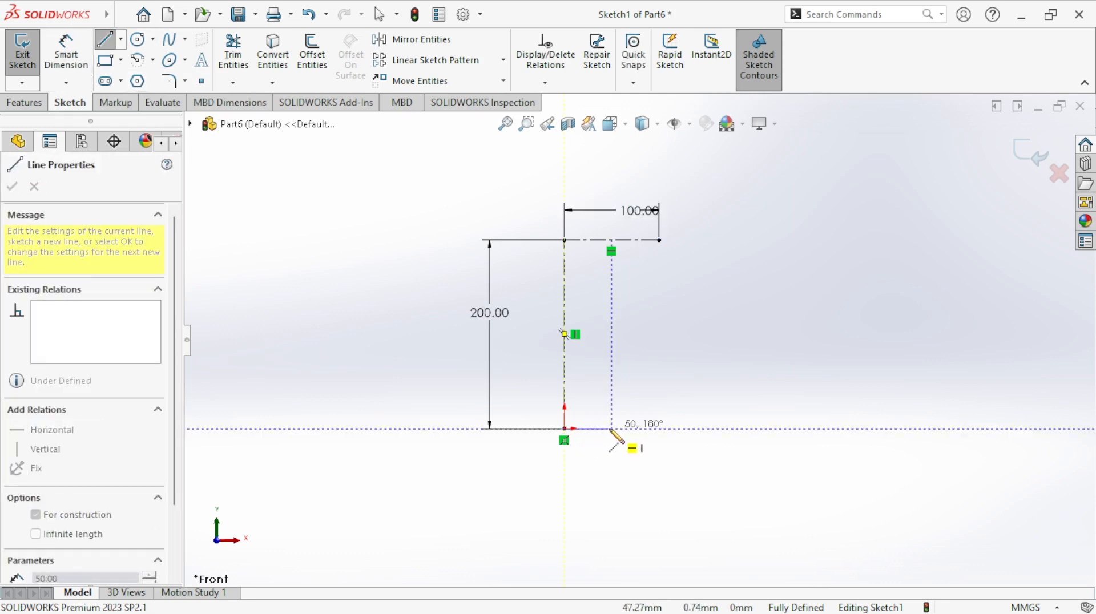
click(611, 429)
right_click(612, 433)
click(628, 426)
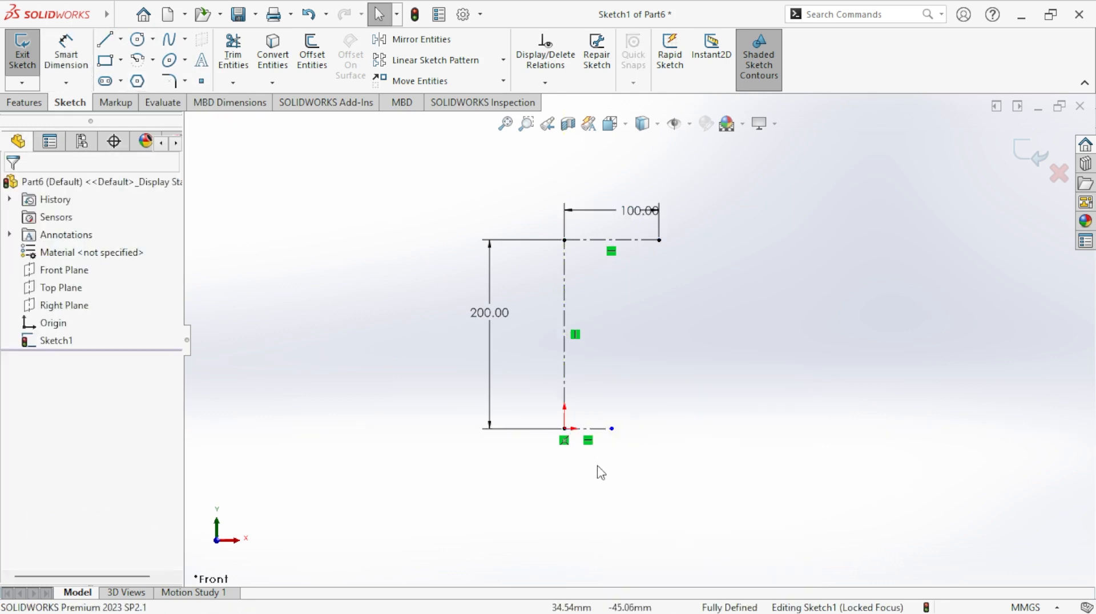
- Dimension the lower horizontal centerline's length to 50 mm
click(69, 65)
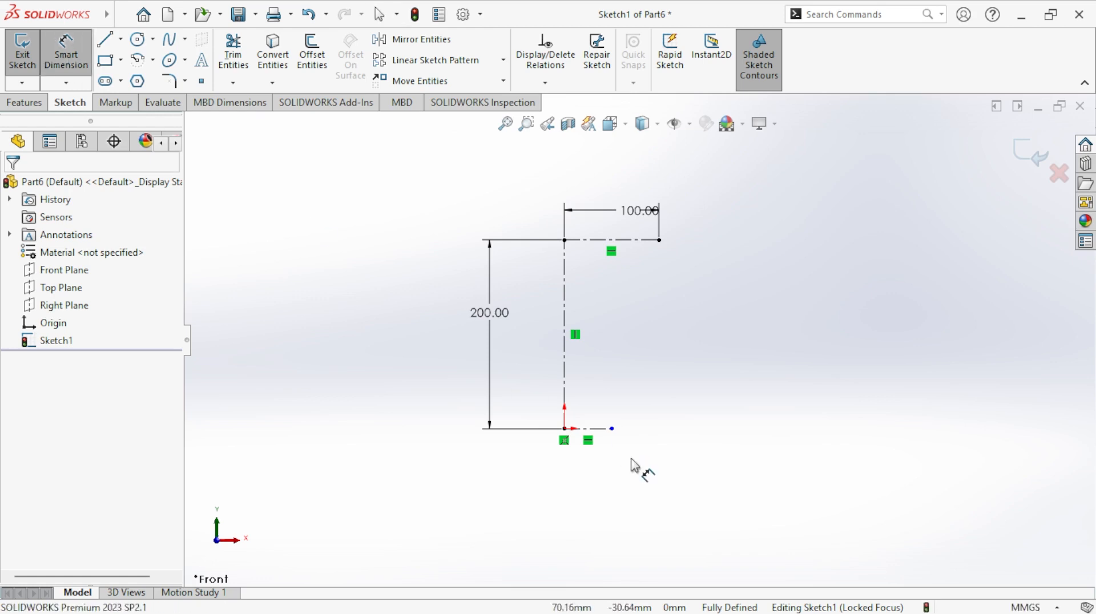
click(605, 430)
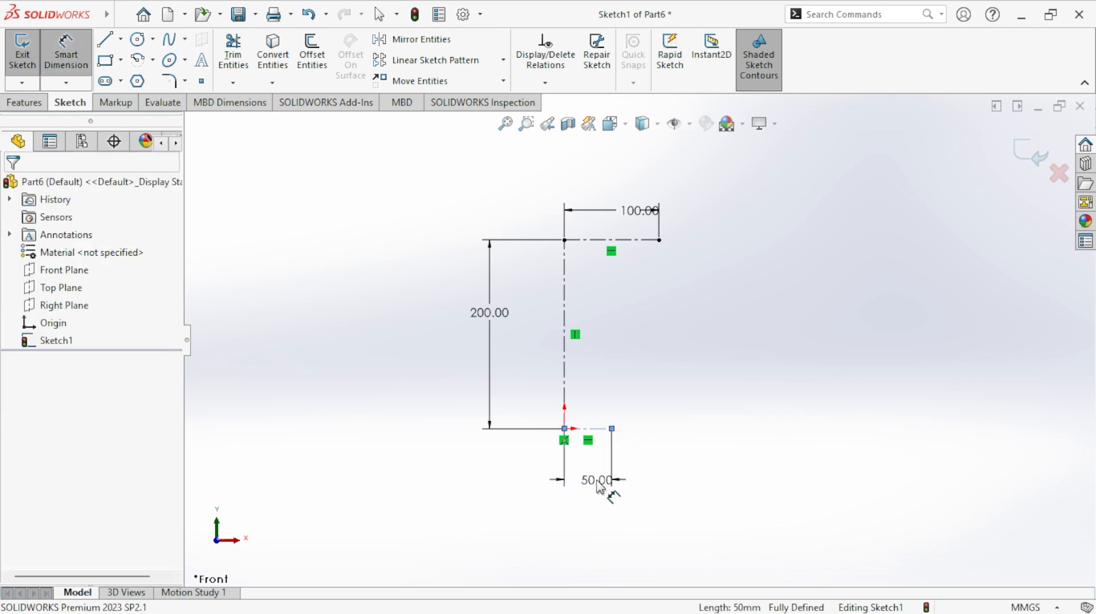
click(600, 486)
text(50)
key(Return)
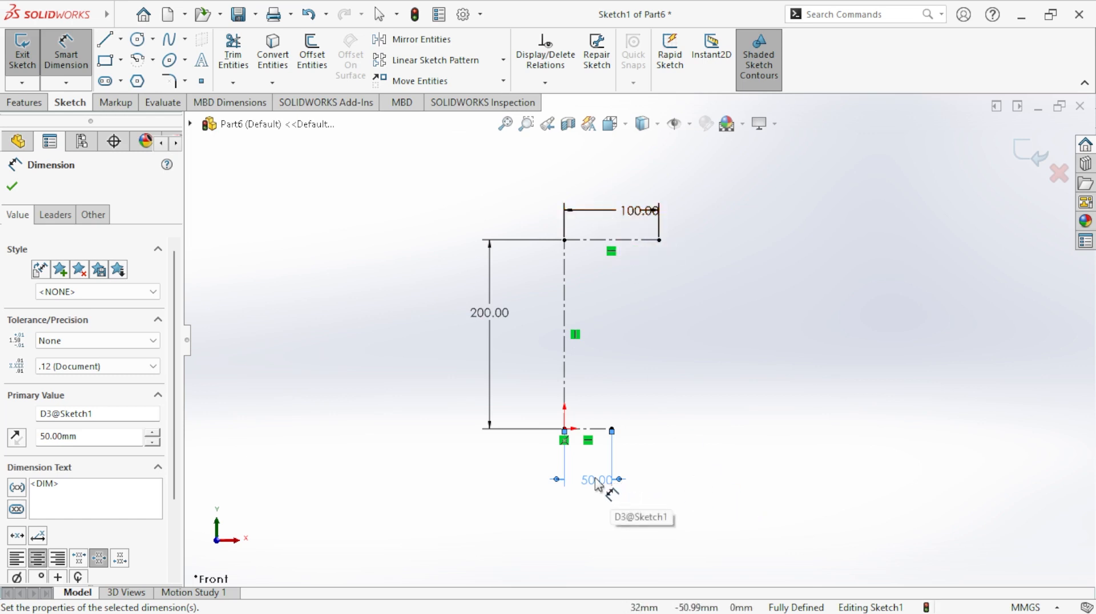
- Link the lower centerline's length to the upper one with the equation ="D2@Sketch1"*0.5
double_click(596, 478)
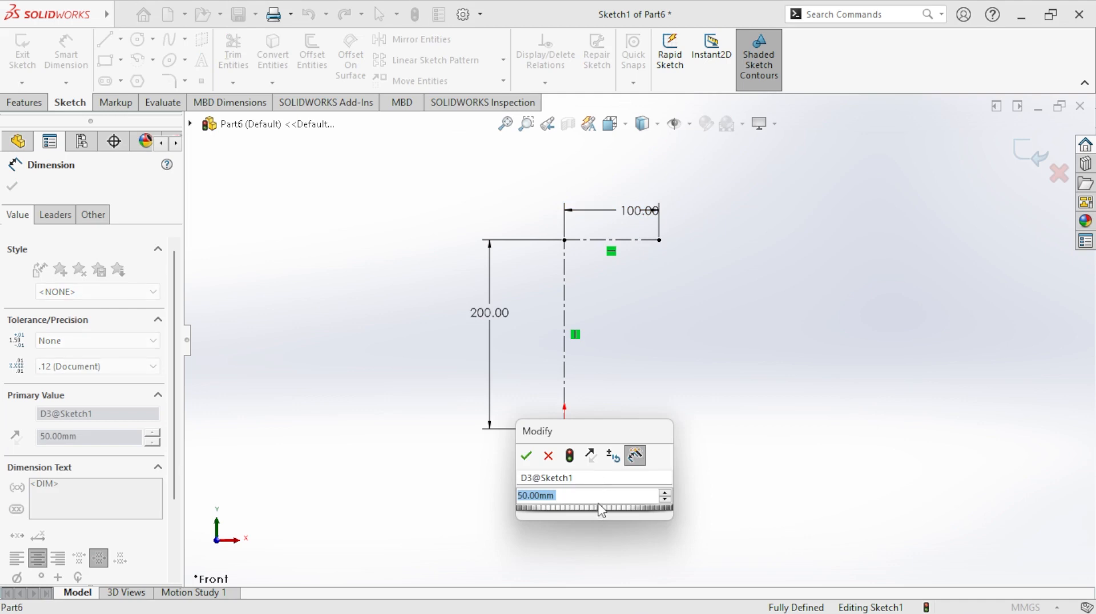
text(=)
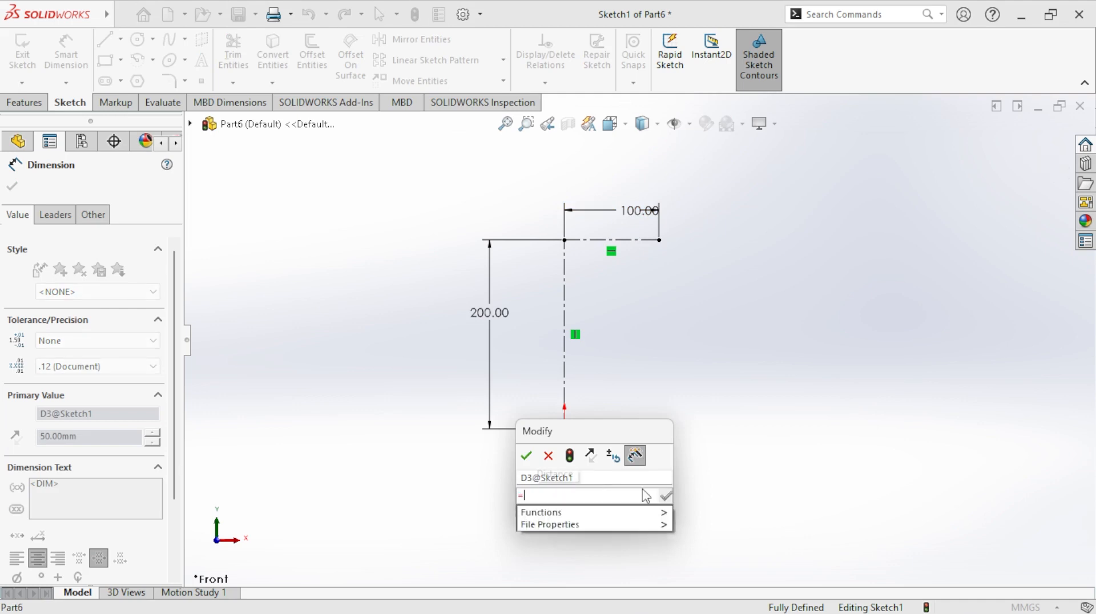
click(643, 220)
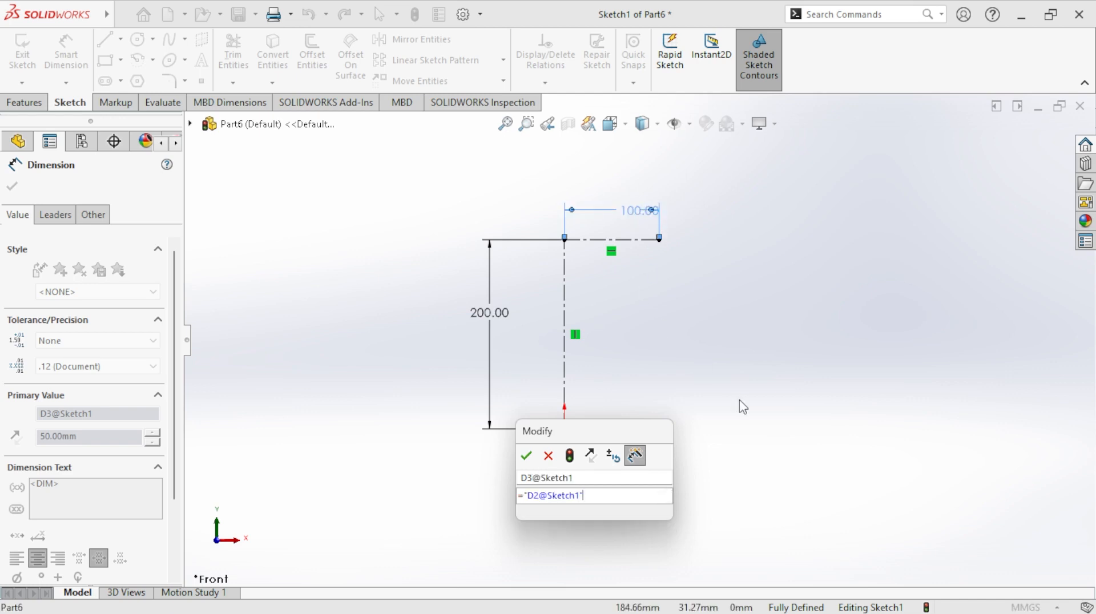
text(*)
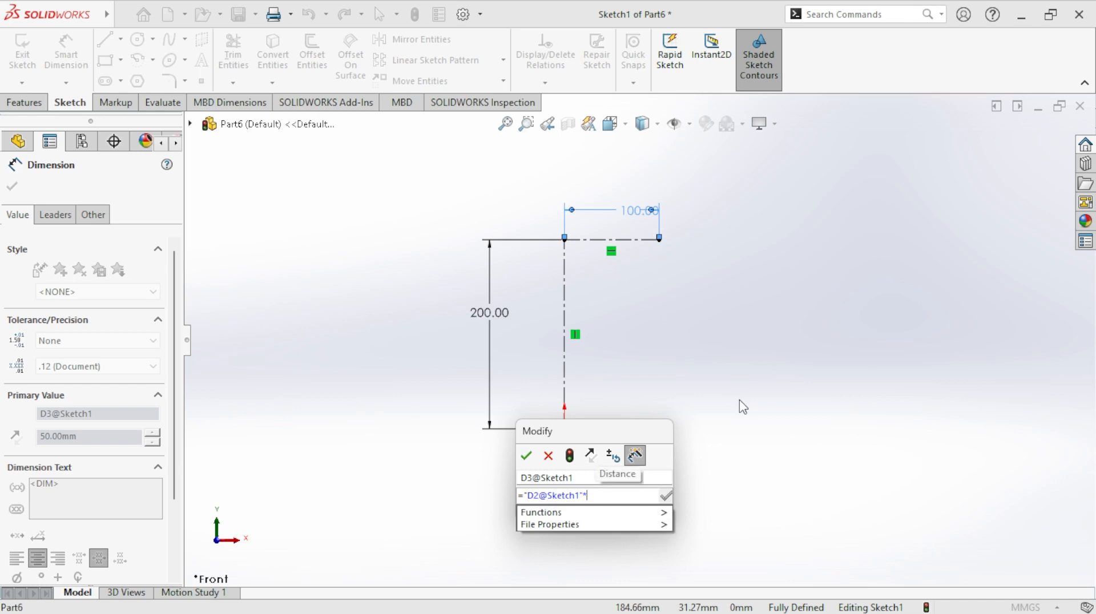
text(0.5)
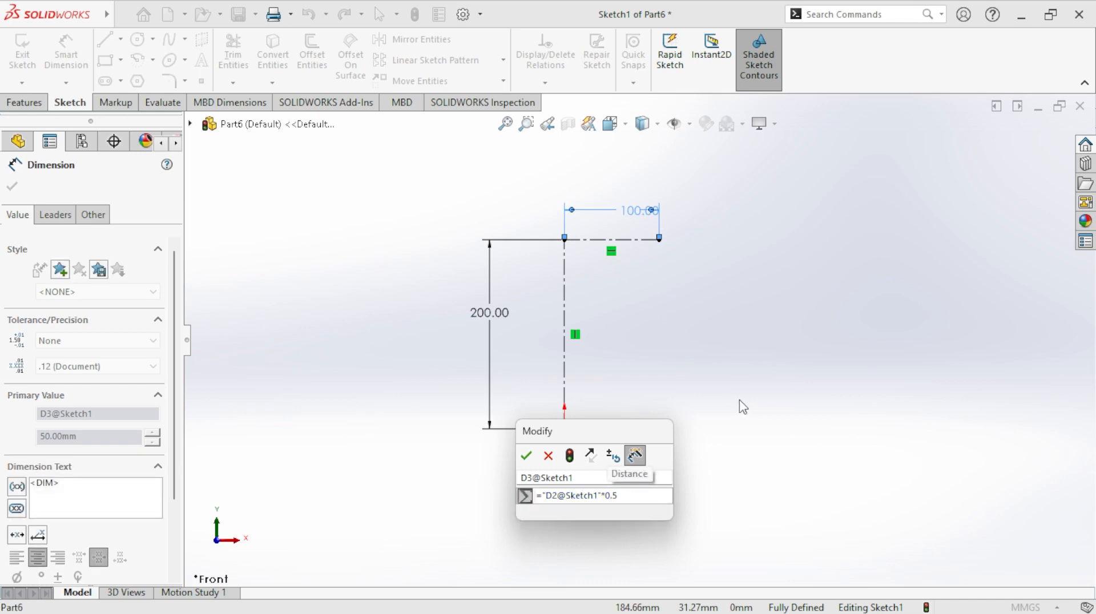
click(526, 455)
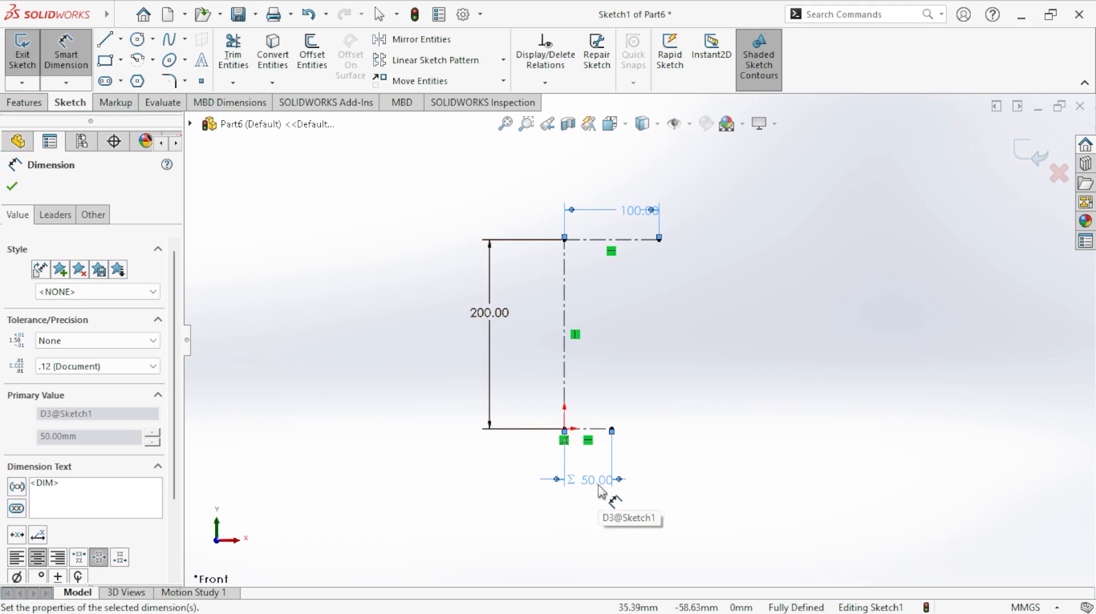
- Test the equation link by setting the upper centerline's length to 200 mm and back to 100 mm
double_click(628, 211)
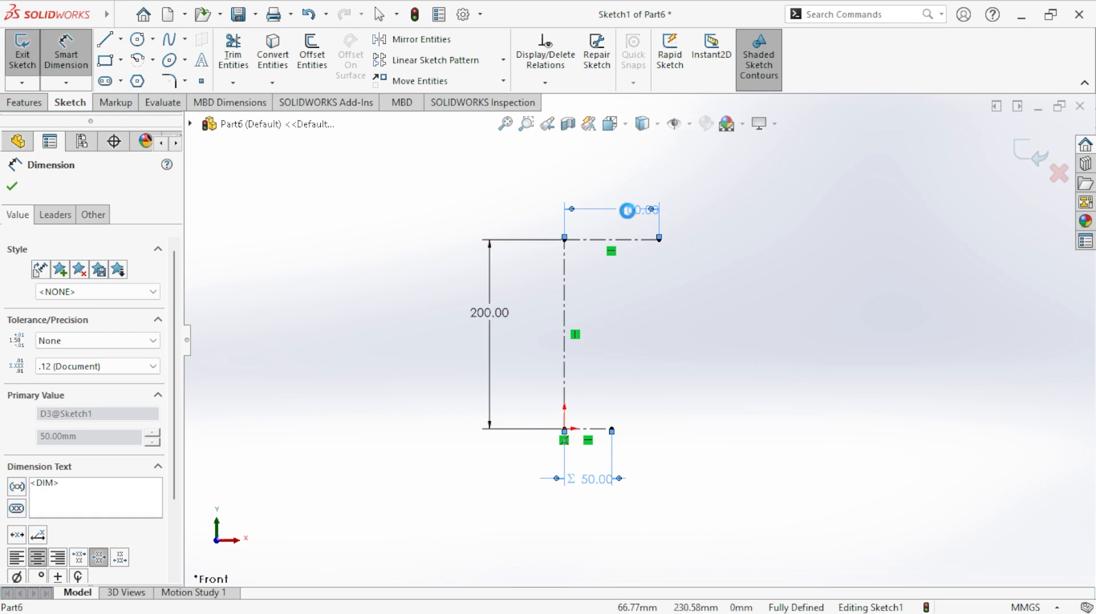
text(100)
key(Return)
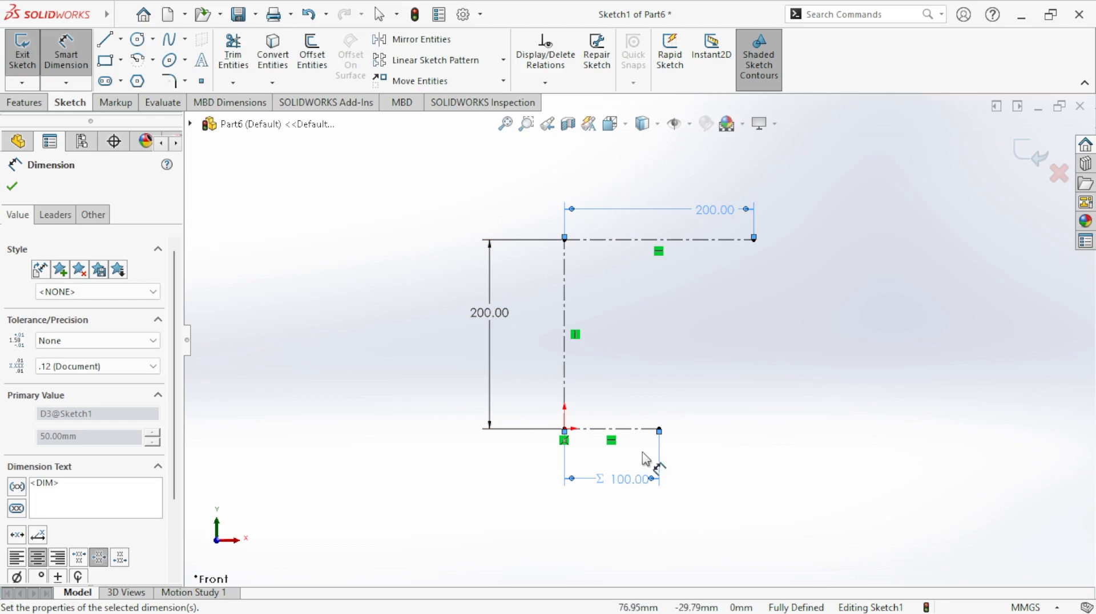
double_click(711, 216)
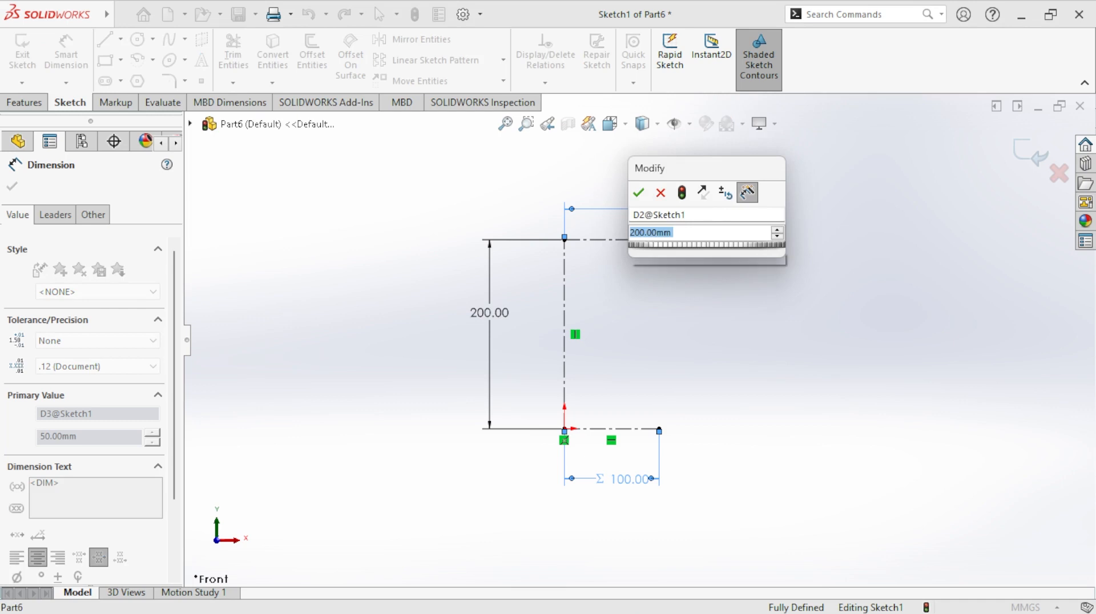
text(100)
key(Return)
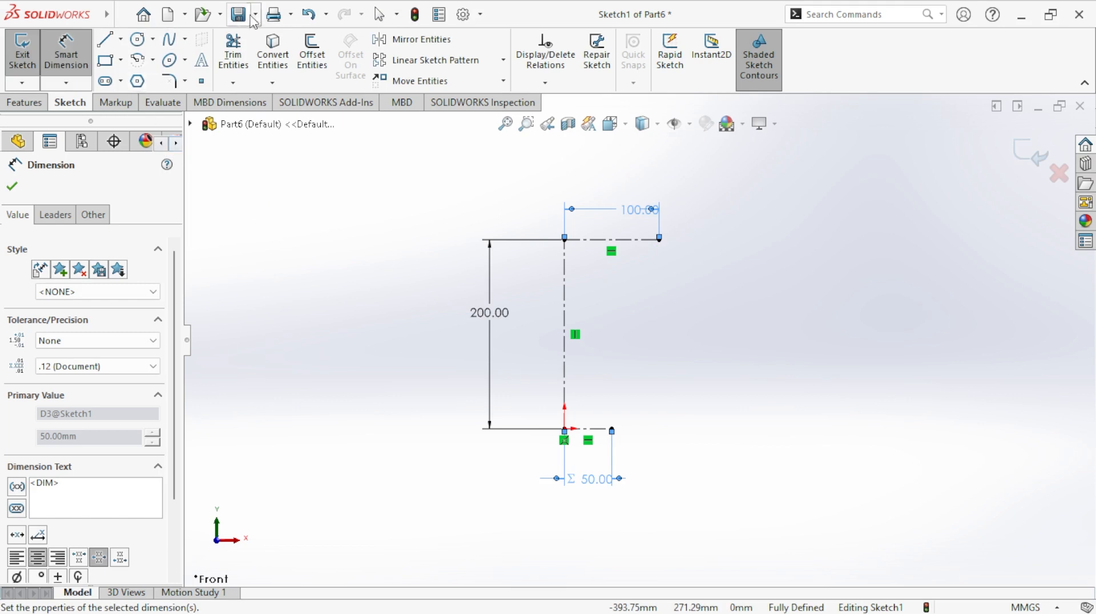
- Sketch a two-point spline from the right end of the upper centerline to the right end of the lower one
click(165, 43)
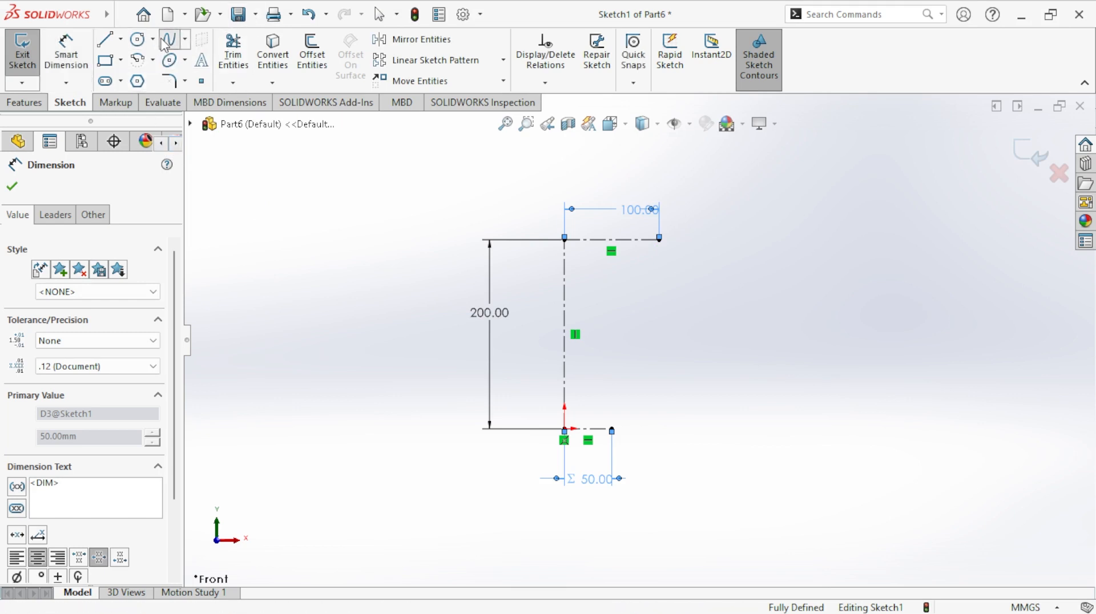
click(170, 49)
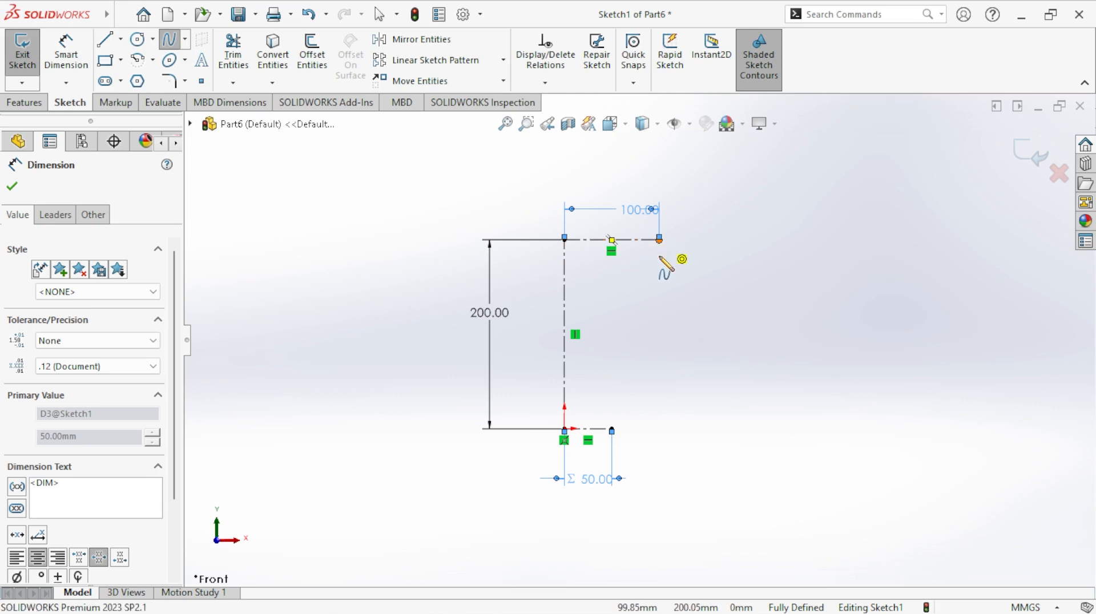
click(659, 238)
click(611, 429)
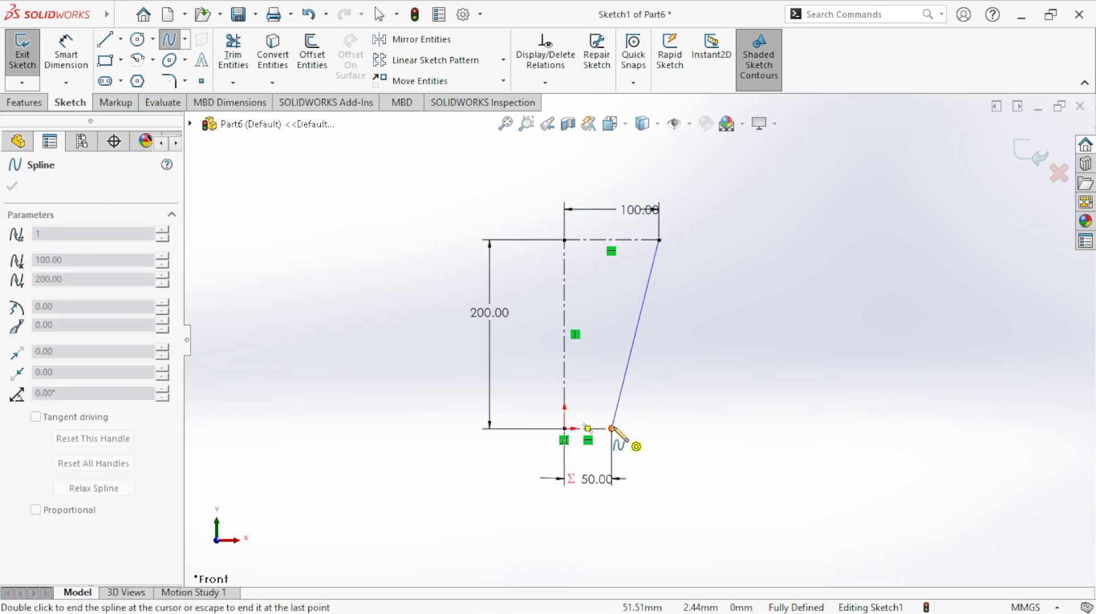
right_click(612, 430)
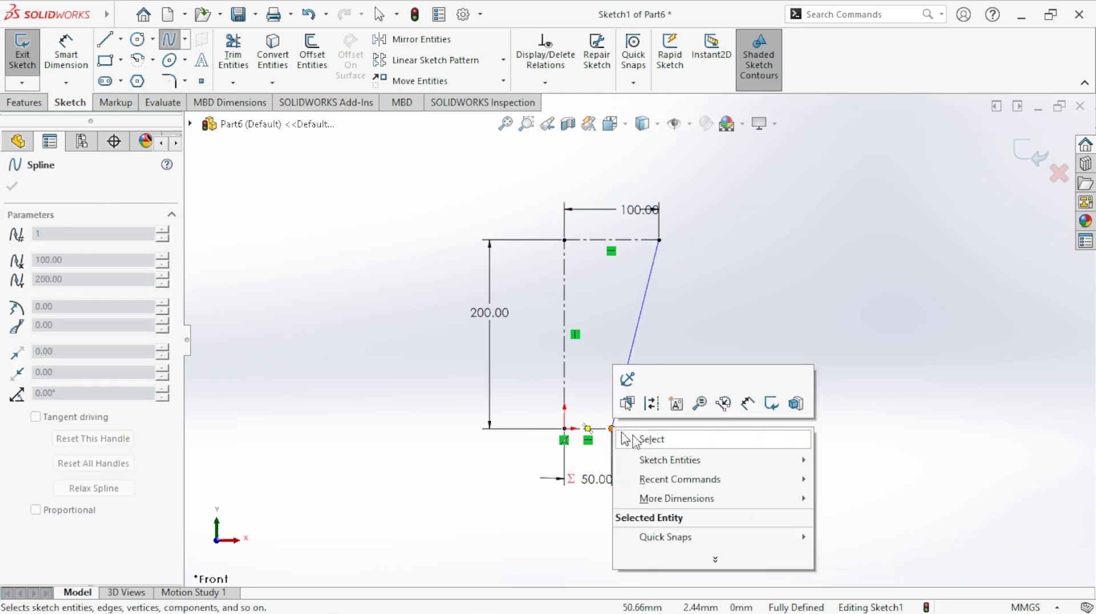
click(651, 439)
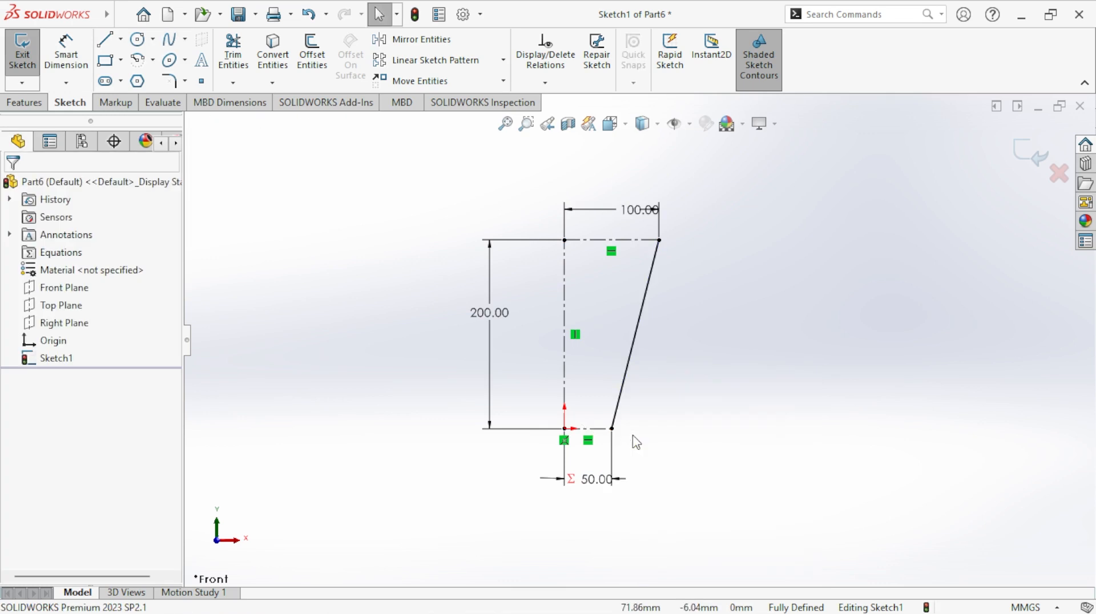
- Bend the spline outward into a bowl-like side profile by adjusting the tangent handles at both of its ends
click(640, 336)
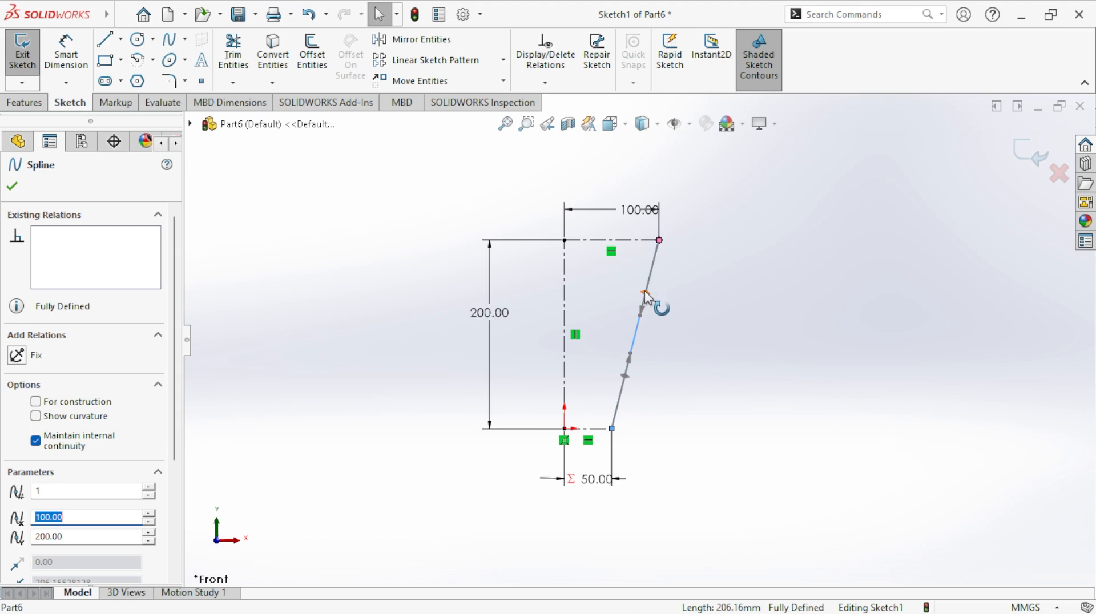
drag(647, 320, 688, 371)
mouse_move(649, 407)
mouse_down()
mouse_move(668, 451)
mouse_move(662, 403)
mouse_move(662, 448)
mouse_move(771, 445)
mouse_move(665, 437)
mouse_move(655, 396)
mouse_up()
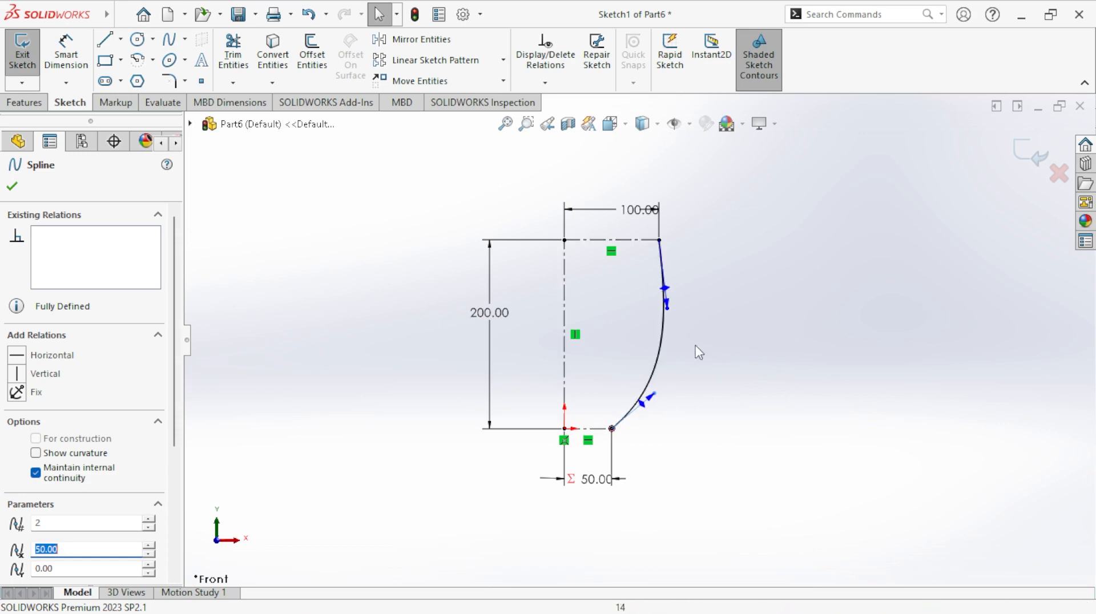
- Reduce the spline's outward bulge by pulling its upper tangent handle inward to a nearly vertical direction
click(742, 346)
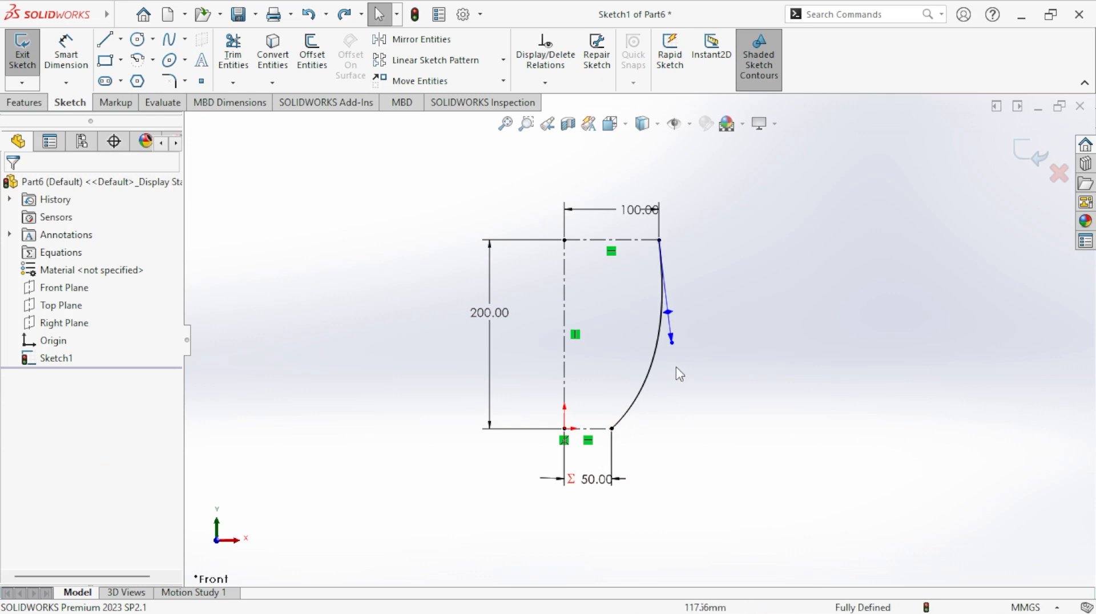
drag(672, 343, 657, 341)
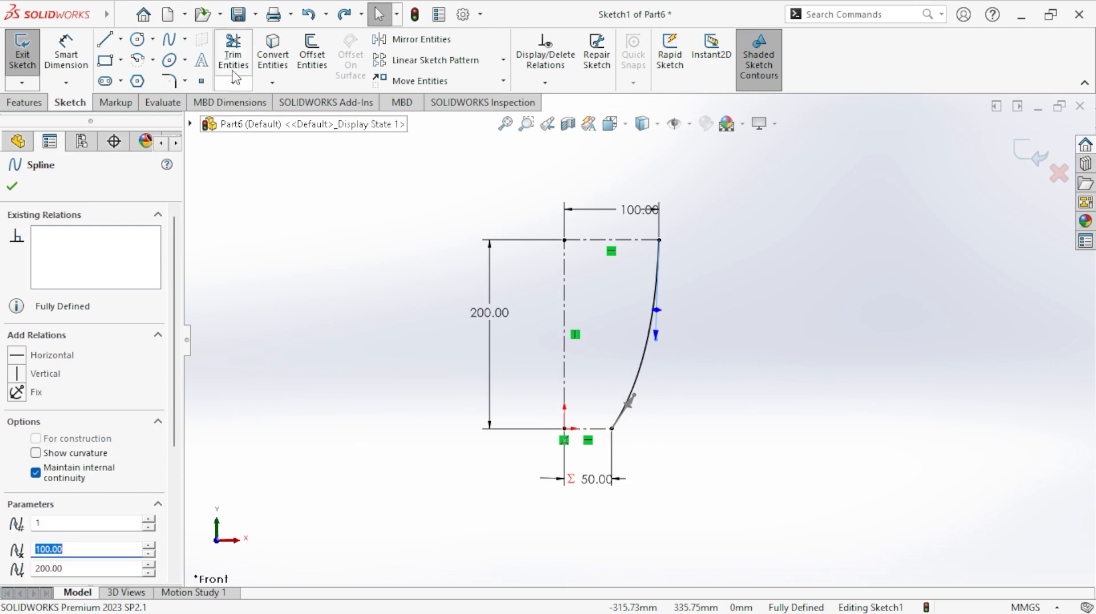
- Sketch a horizontal centerline about 191 mm long, running outward from the spline's lower endpoint
click(122, 40)
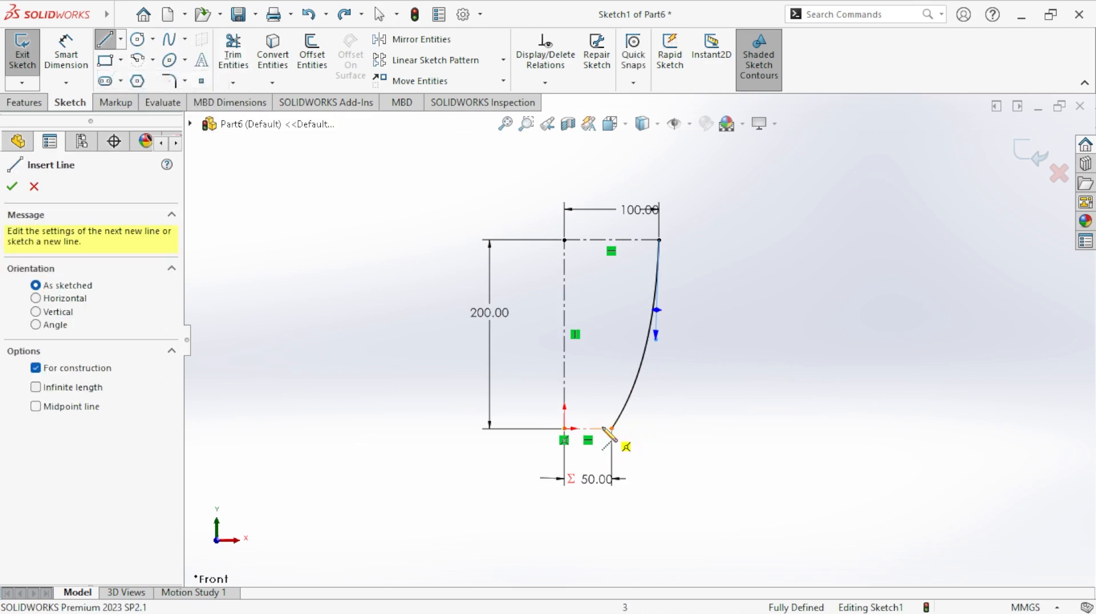
click(612, 428)
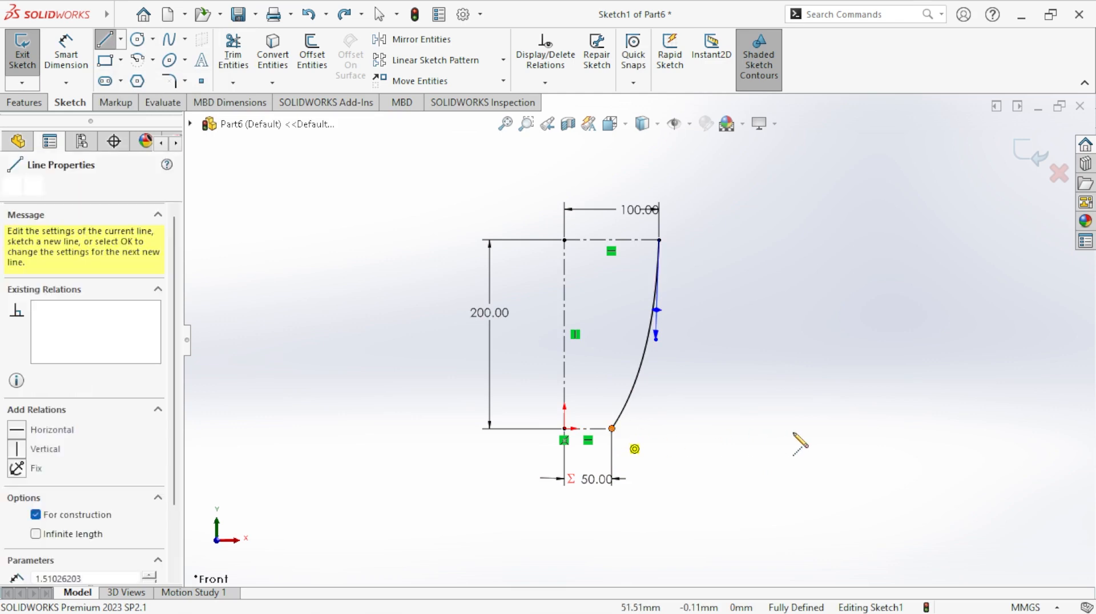
click(793, 429)
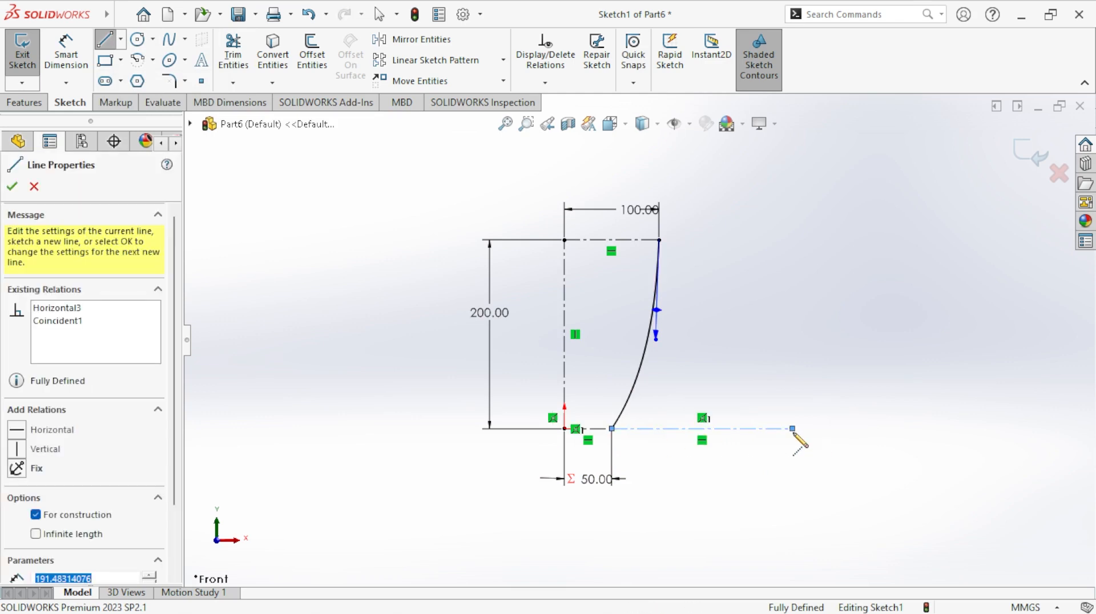
right_click(798, 435)
click(826, 426)
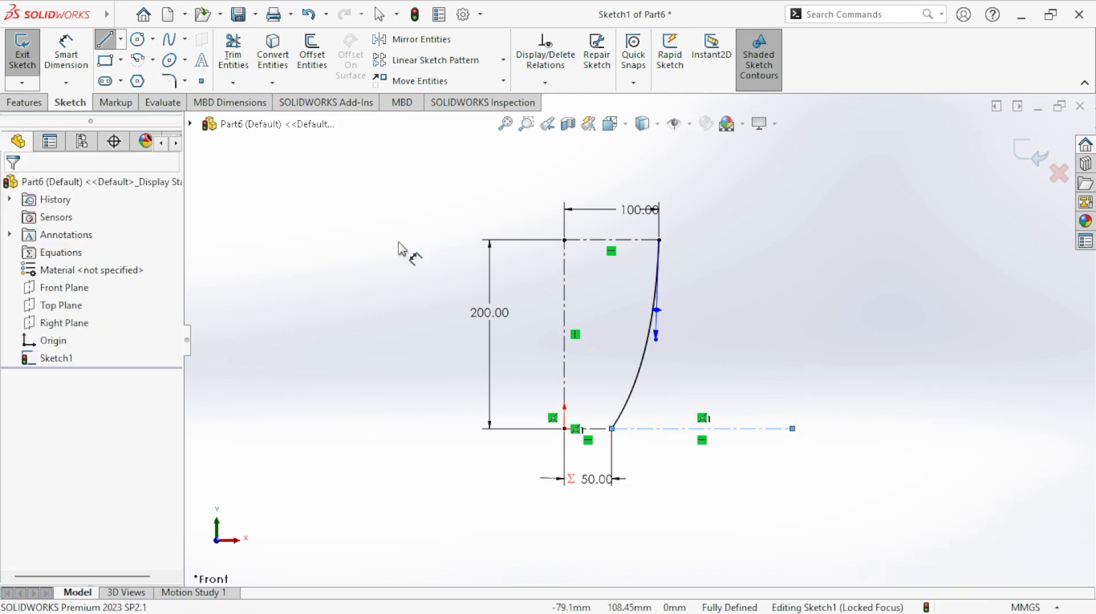
- Sketch an angled centerline about 204 mm long, rising outward from the spline's lower endpoint at about 26 degrees
click(121, 39)
click(137, 78)
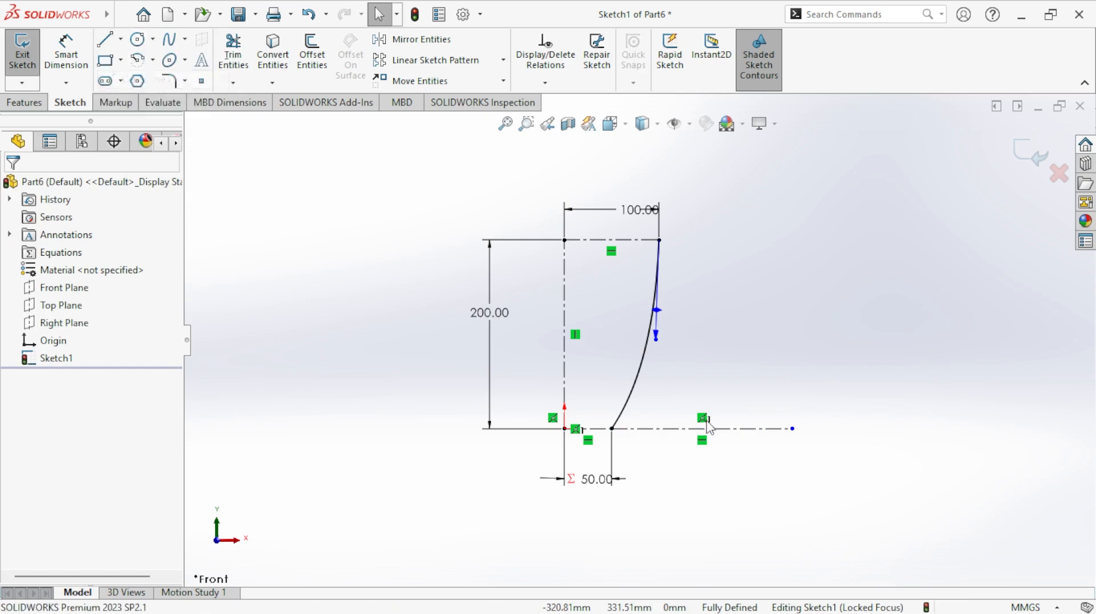
click(612, 428)
click(785, 344)
right_click(786, 345)
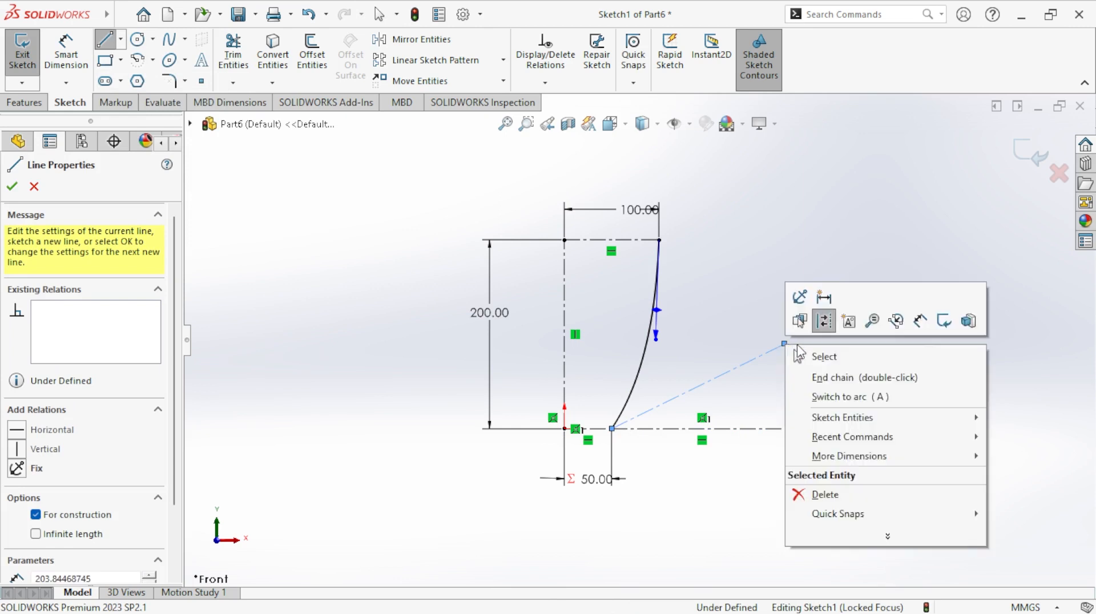
click(809, 355)
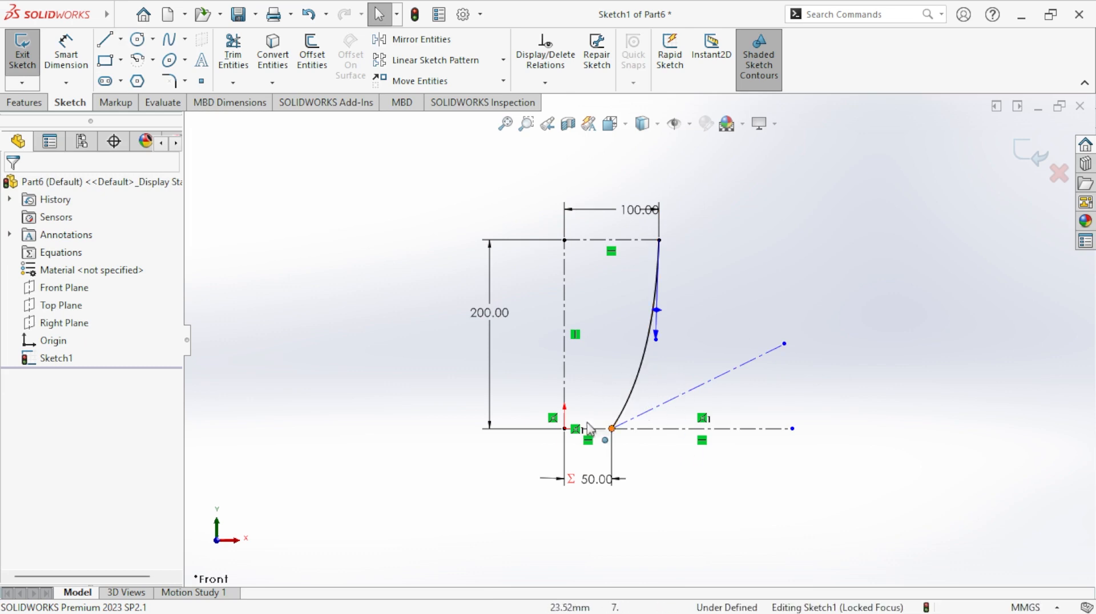
- Add a tangent relation between the angled centerline and the spline
click(544, 83)
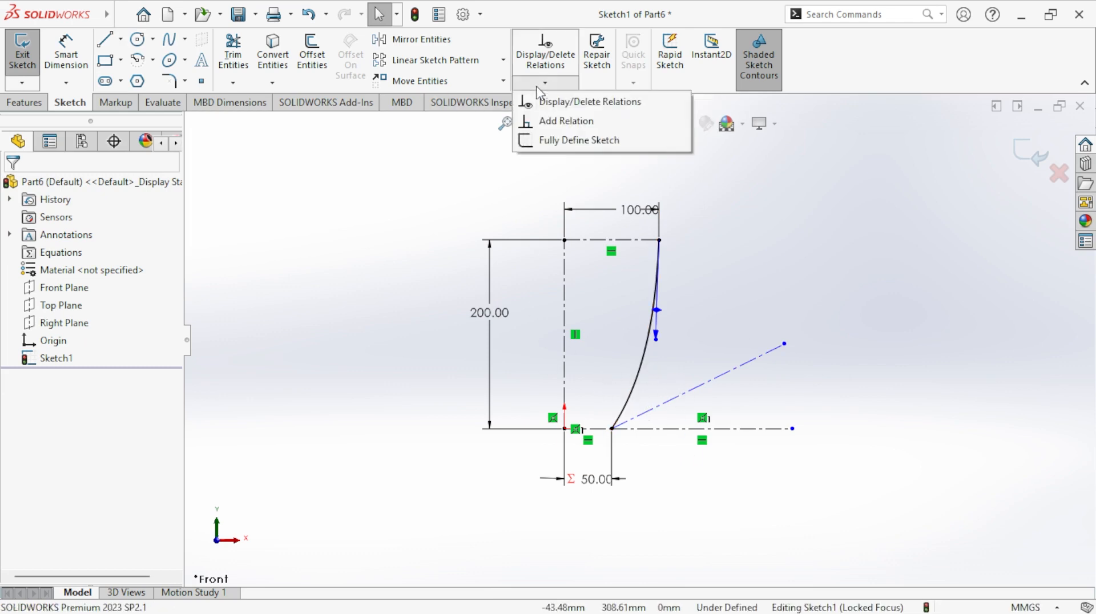
click(565, 121)
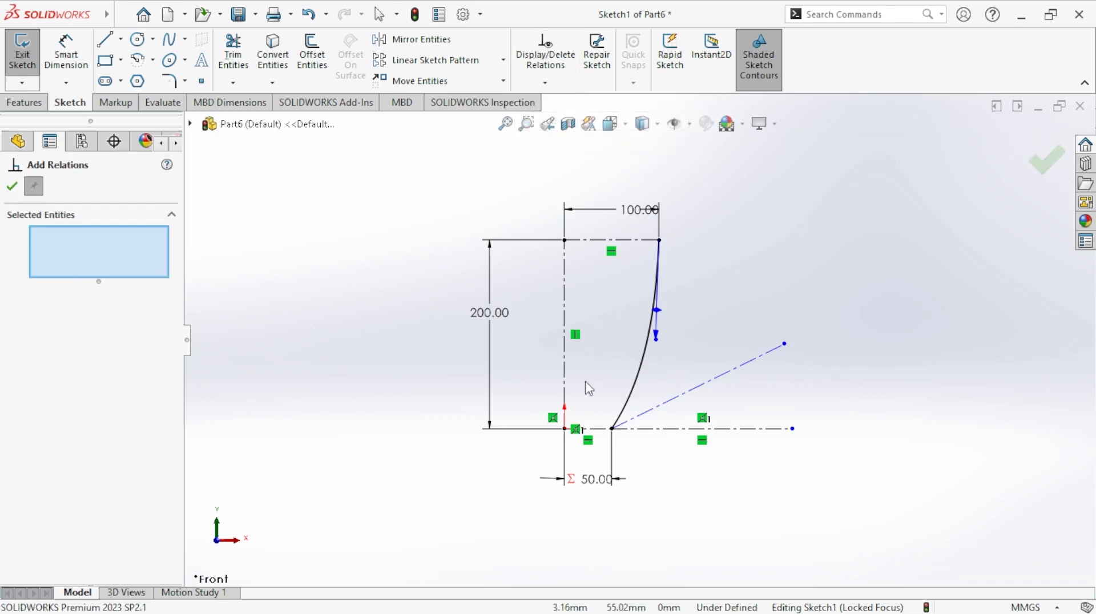
click(681, 400)
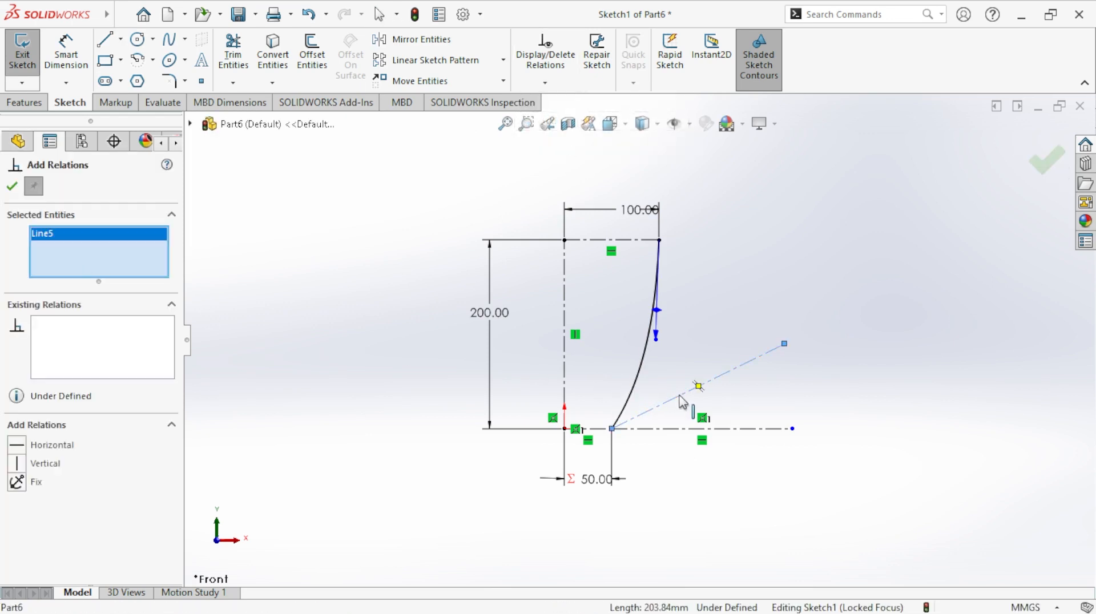
click(634, 399)
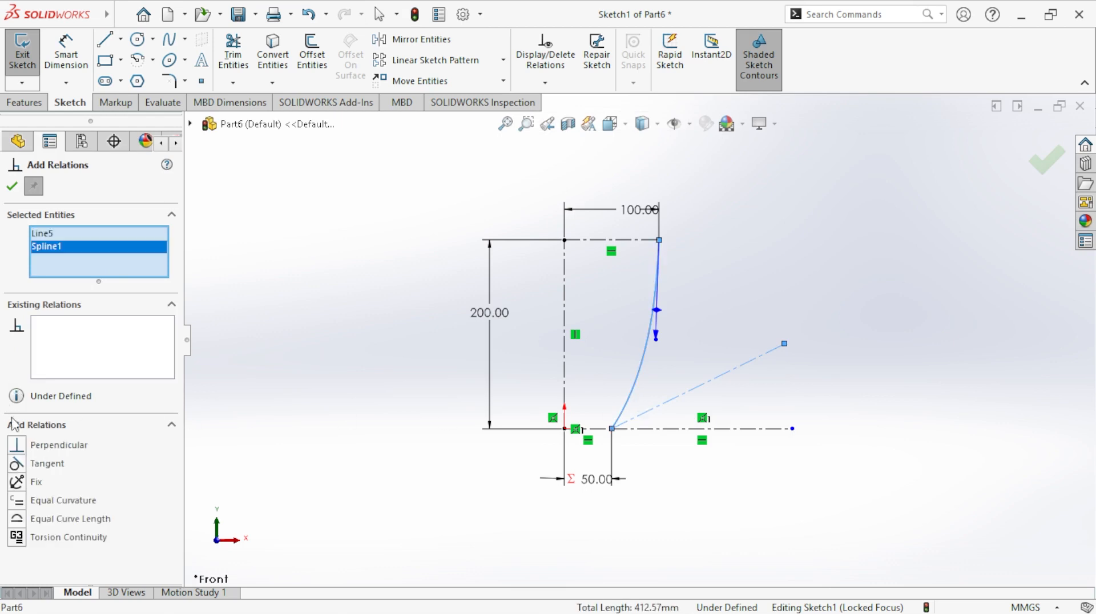
click(19, 465)
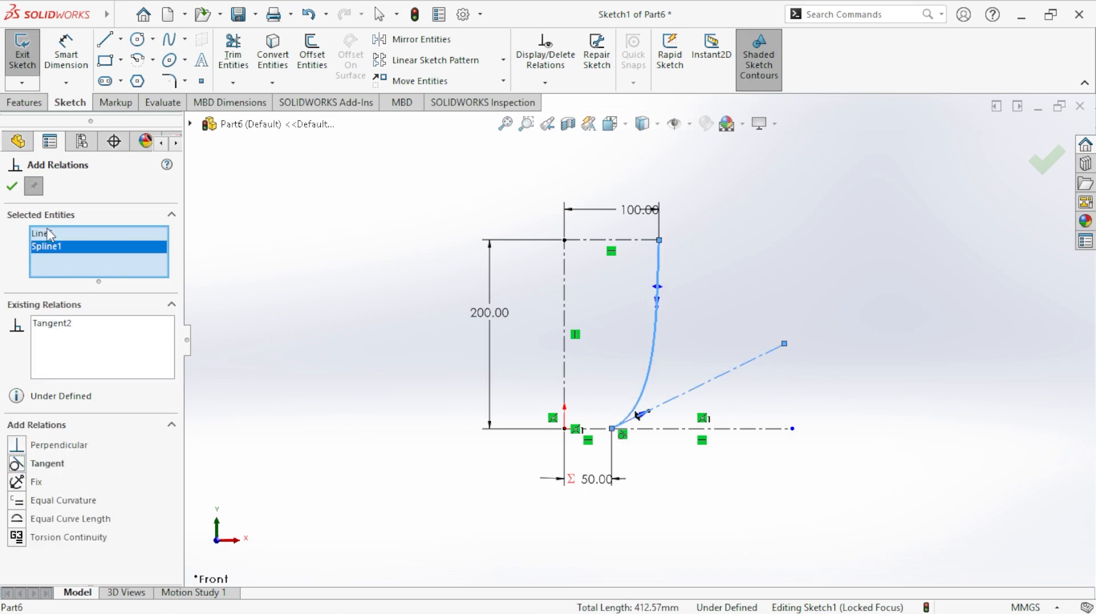
click(12, 187)
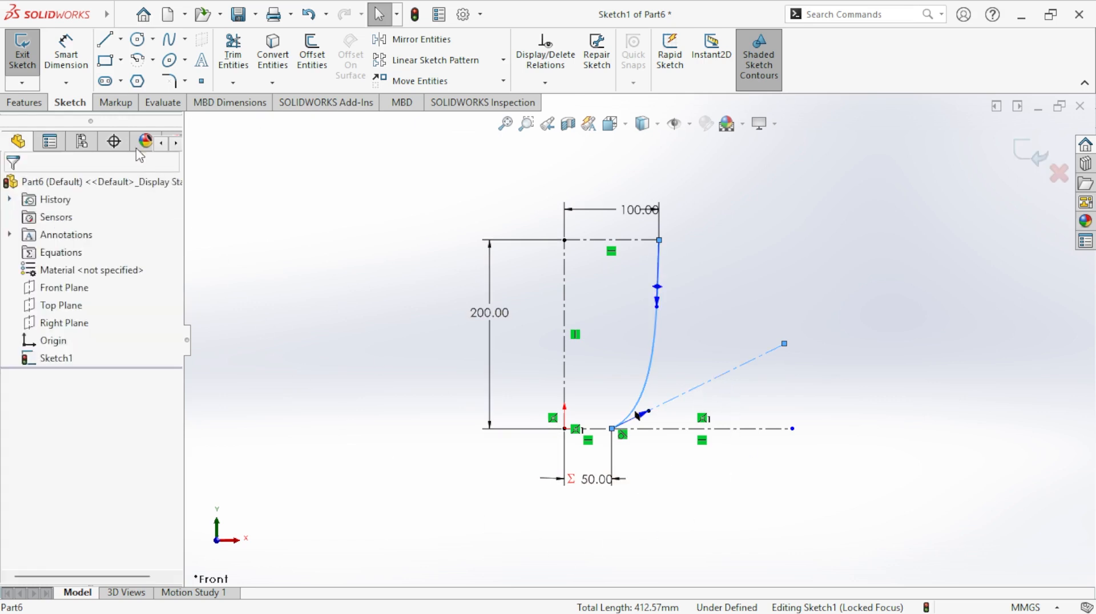
- Dimension the angle between the angled centerline and the outer horizontal centerline as 40 degrees
click(66, 52)
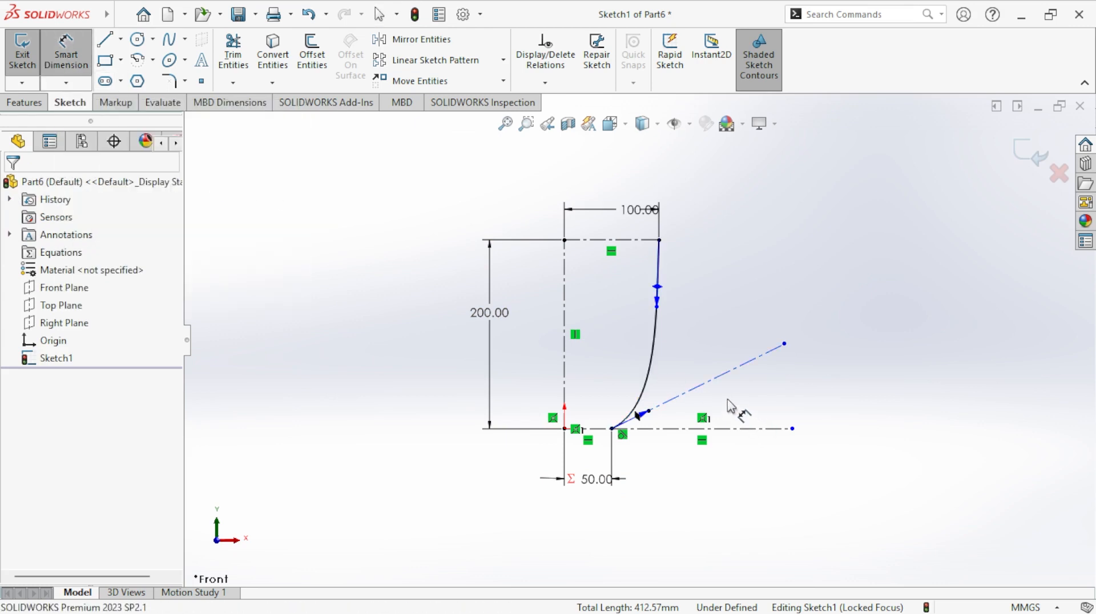
click(728, 373)
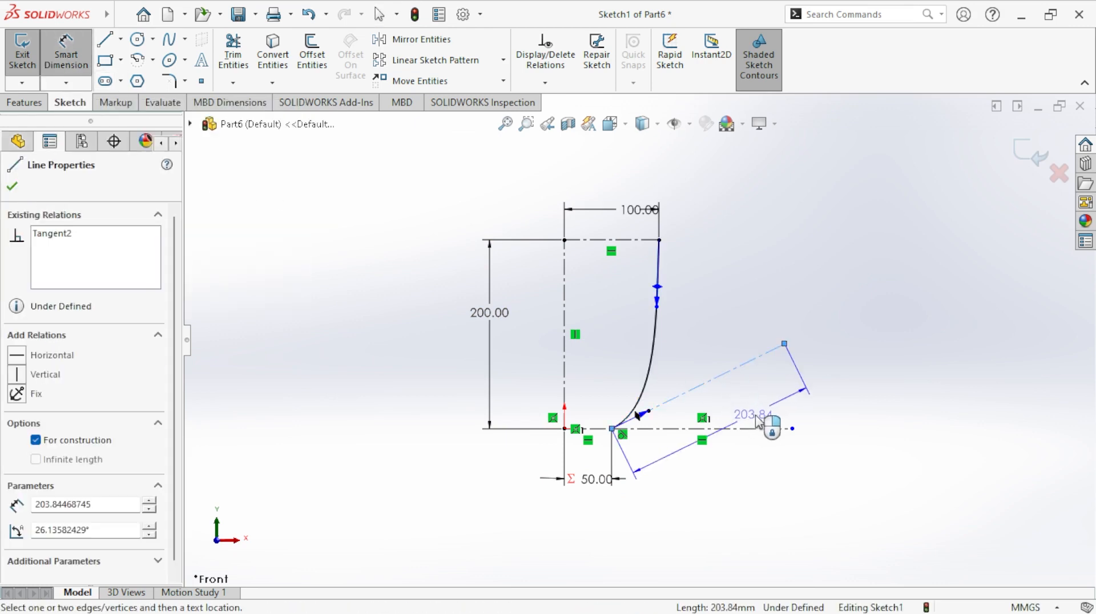
click(759, 429)
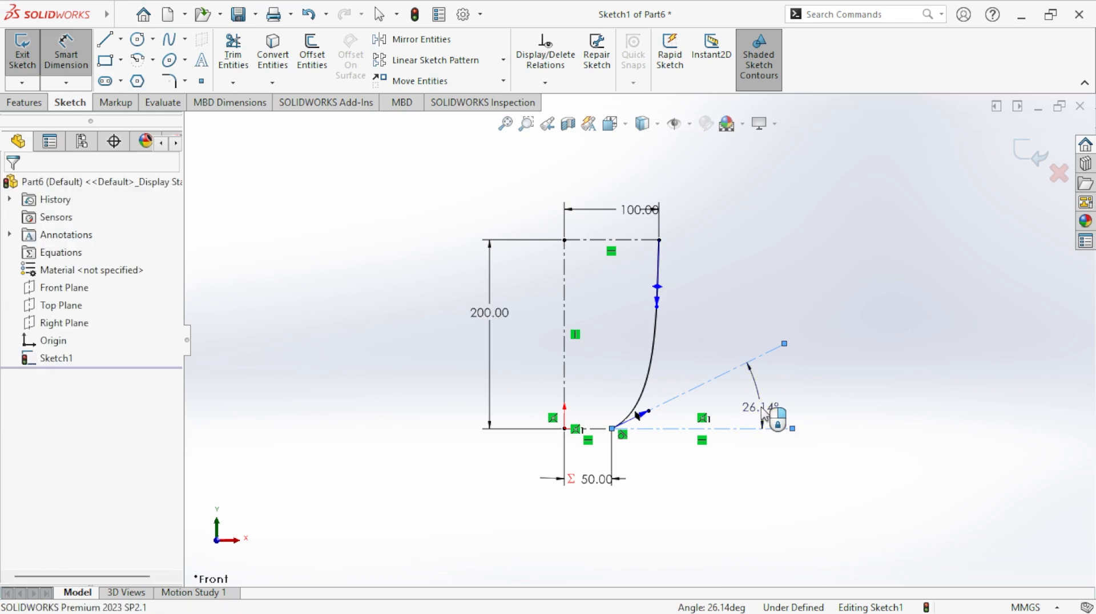
click(762, 414)
text(40)
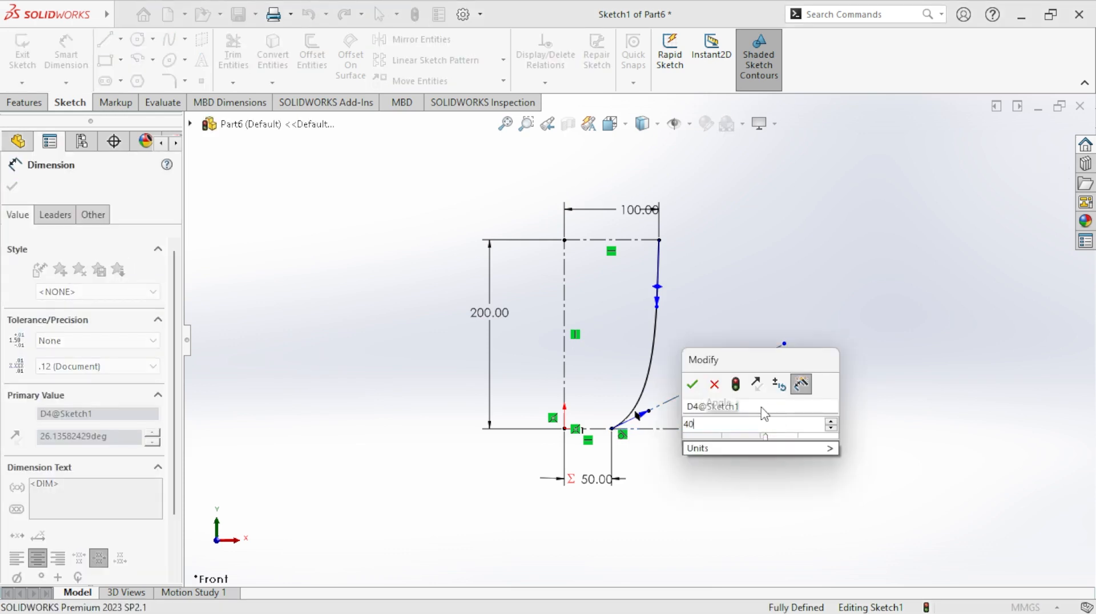
key(Return)
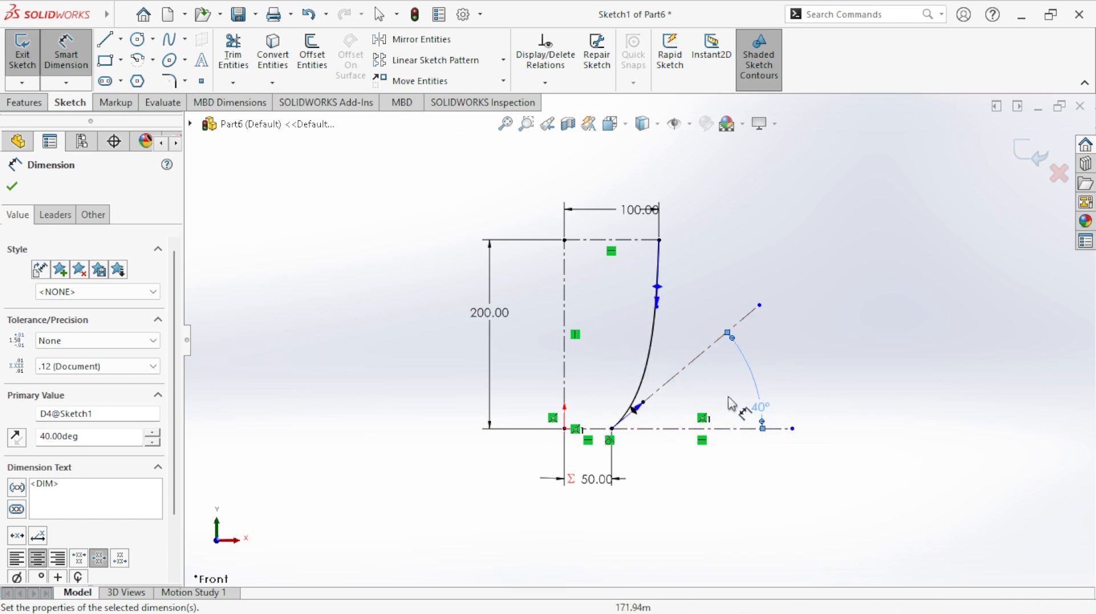
- Test how the angle drives the spline by setting it to 50 degrees and back to 40 degrees
double_click(762, 407)
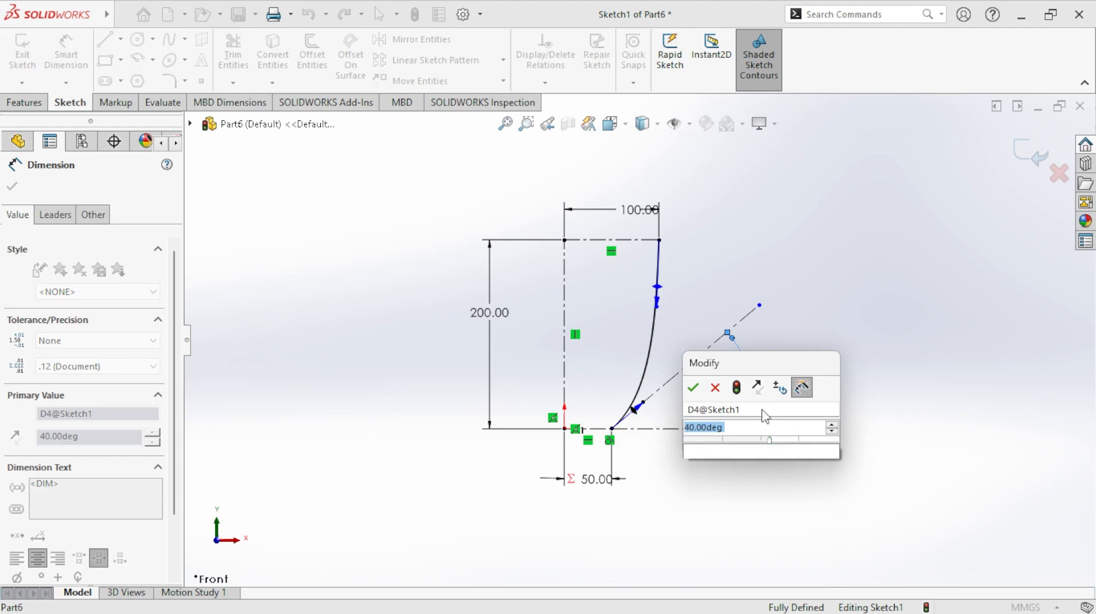
text(50)
key(Return)
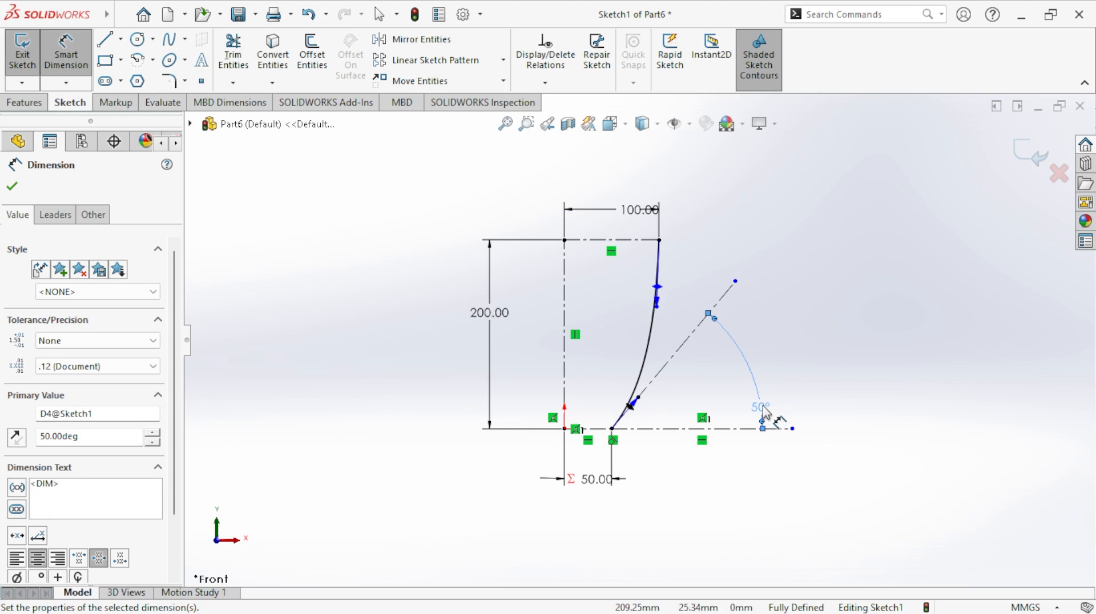
double_click(763, 408)
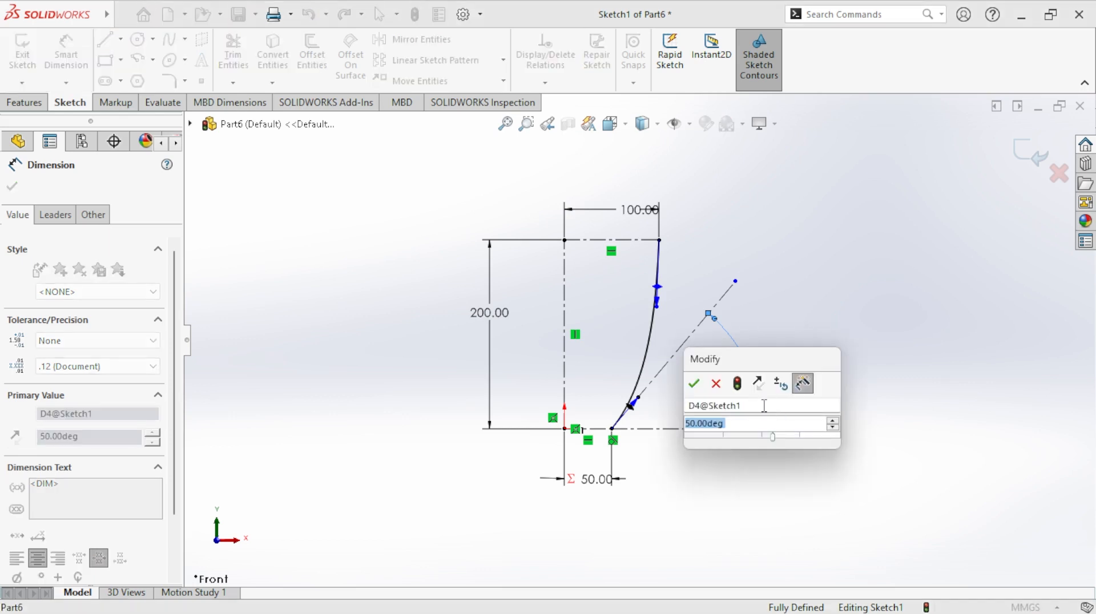
text(40)
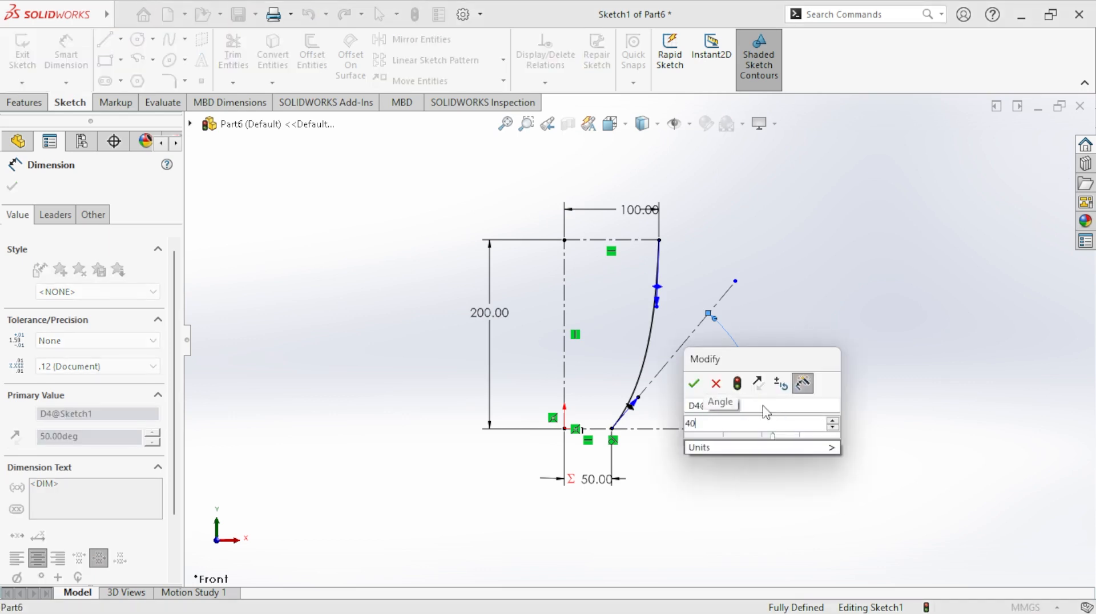
key(Return)
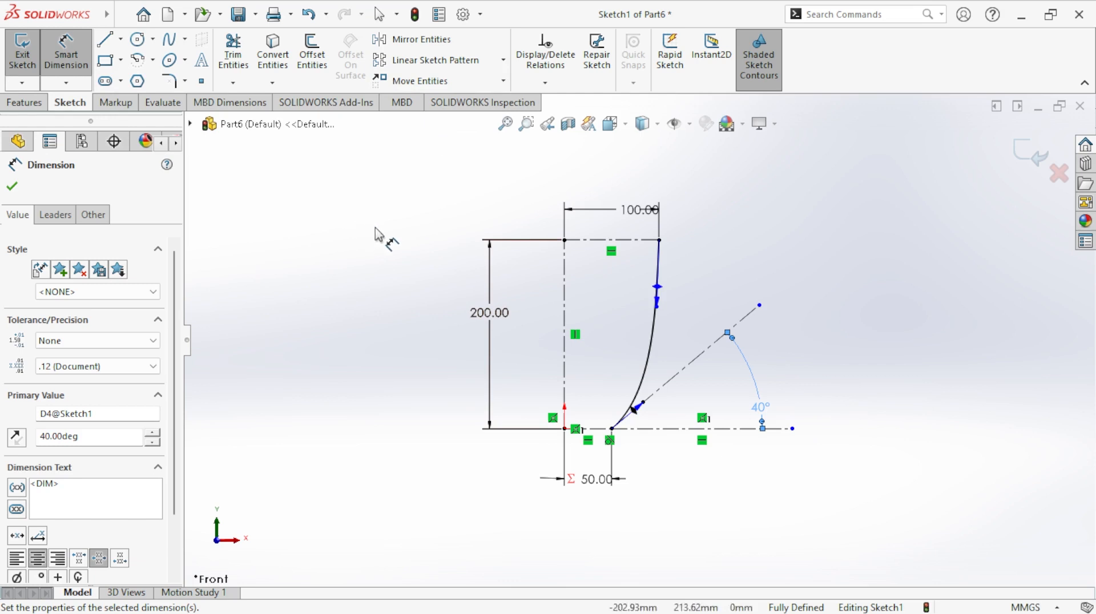
- Sketch a vertical centerline about 123 mm long, running downward from the spline's upper endpoint
click(120, 39)
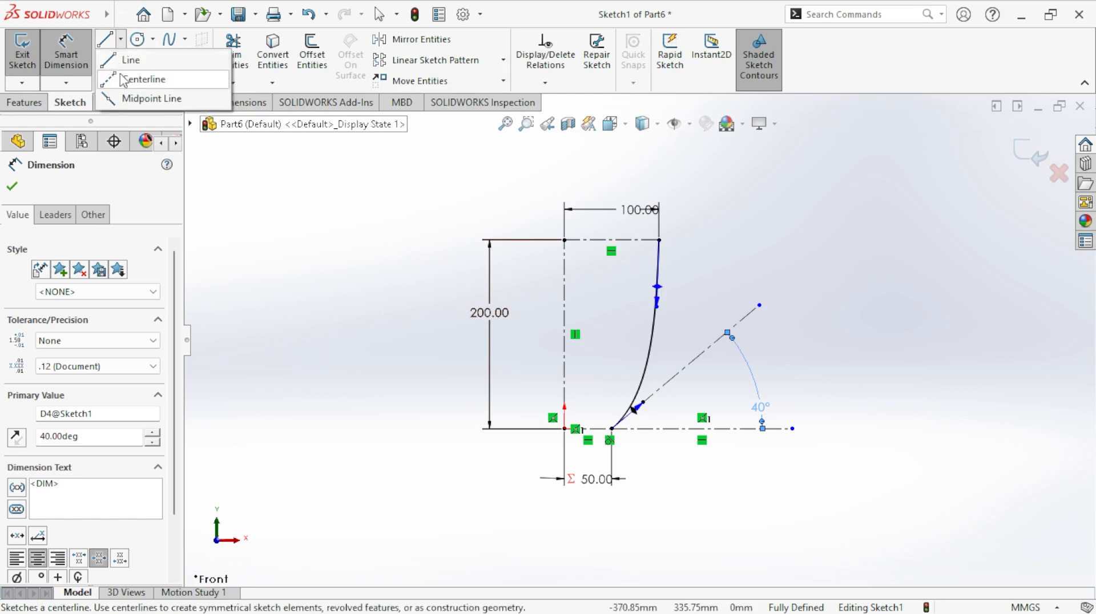
scroll(708, 283, down, 3)
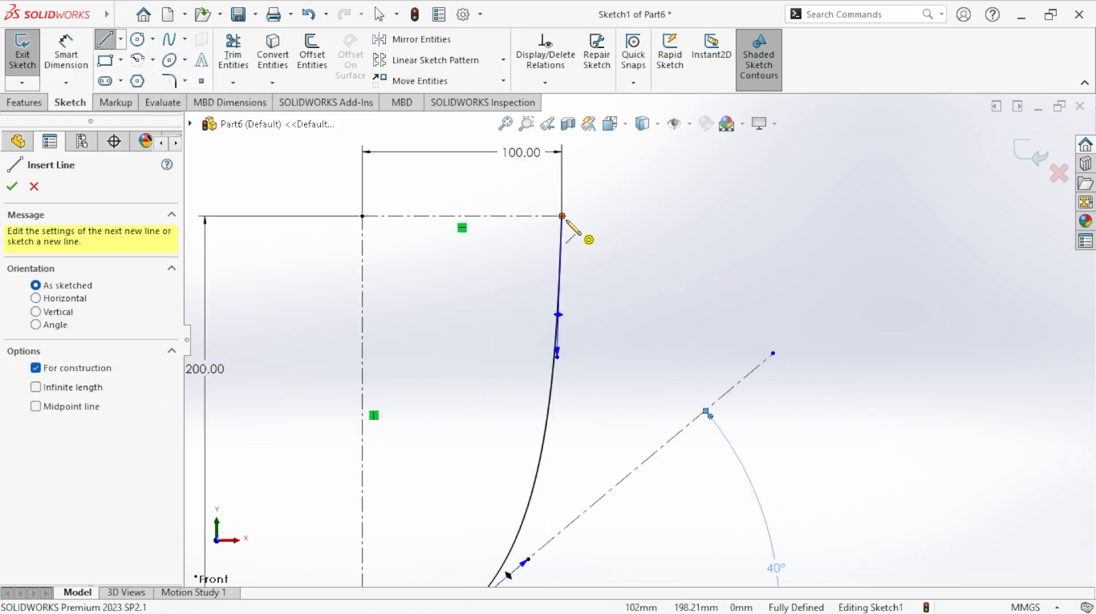
click(570, 238)
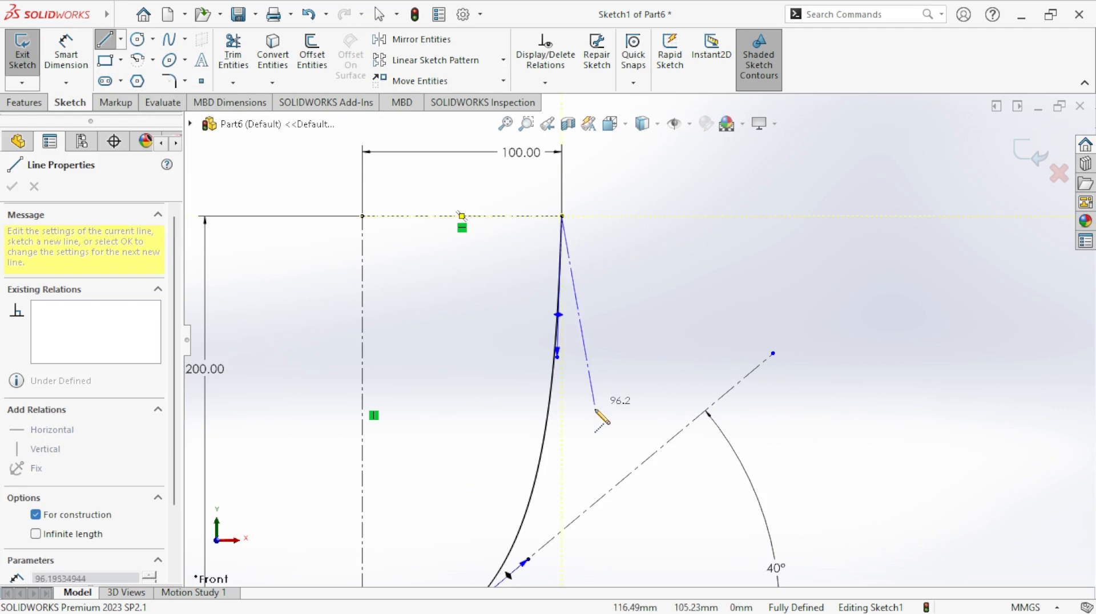
click(563, 461)
right_click(573, 412)
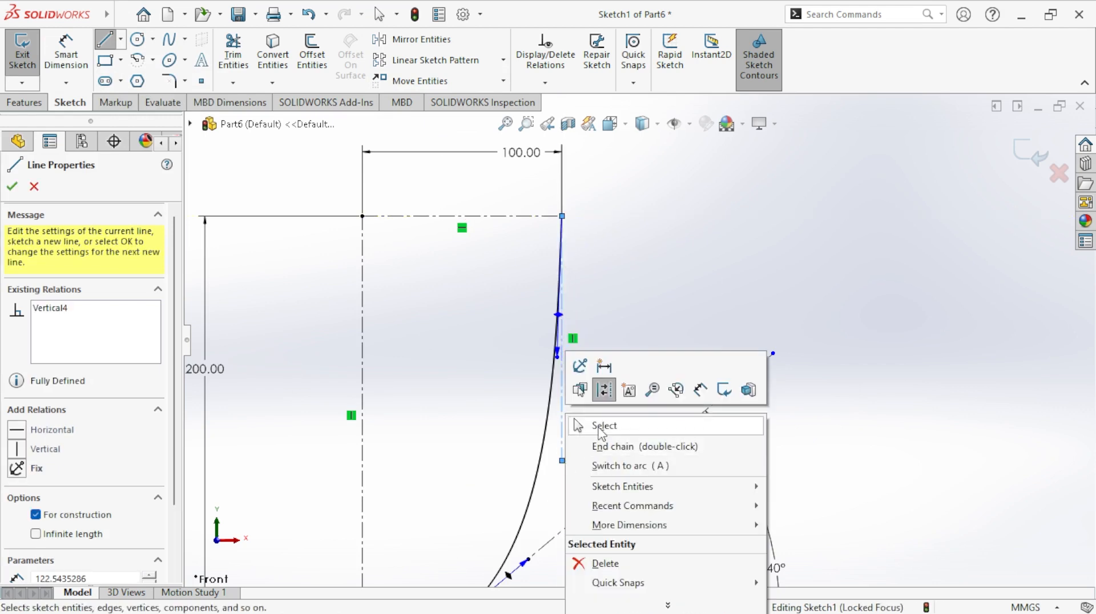
click(594, 444)
key(Escape)
- Add a tangent relation between the spline and the vertical centerline at its upper end
click(545, 83)
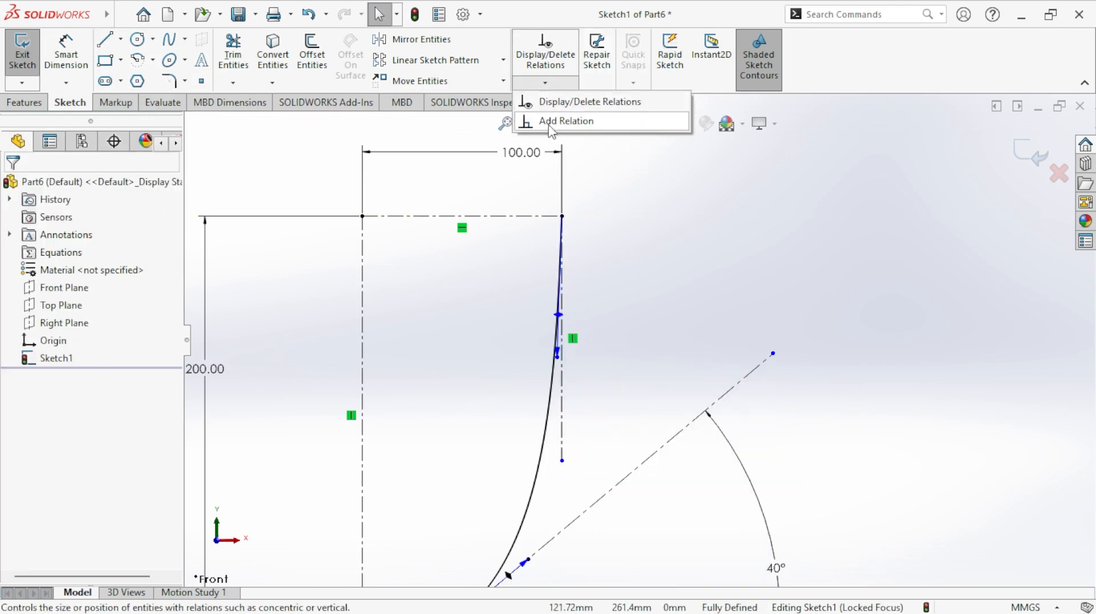
click(551, 129)
click(544, 463)
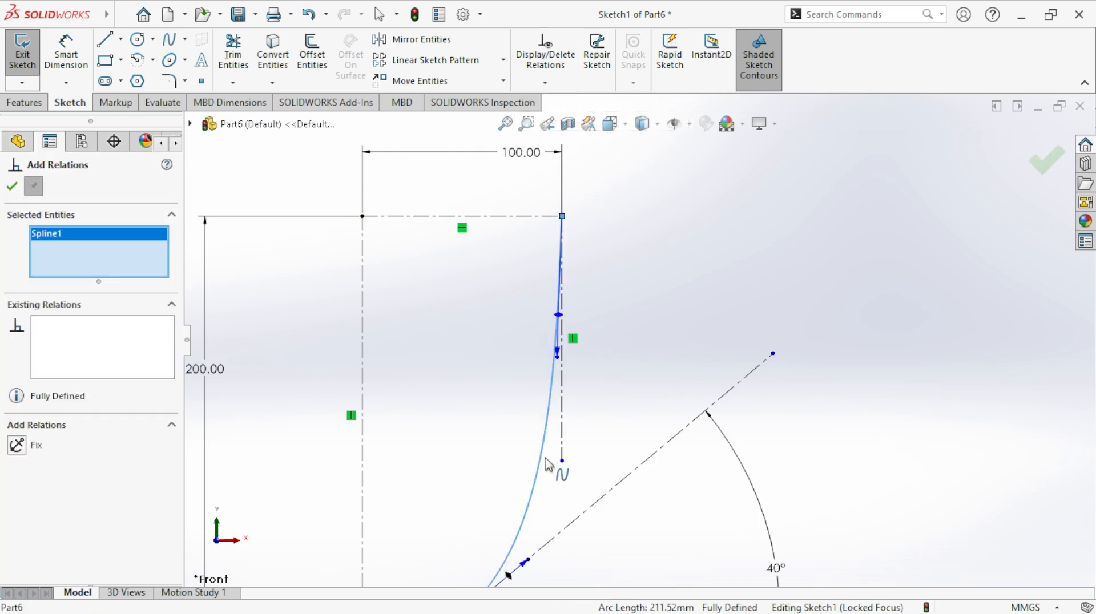
click(563, 443)
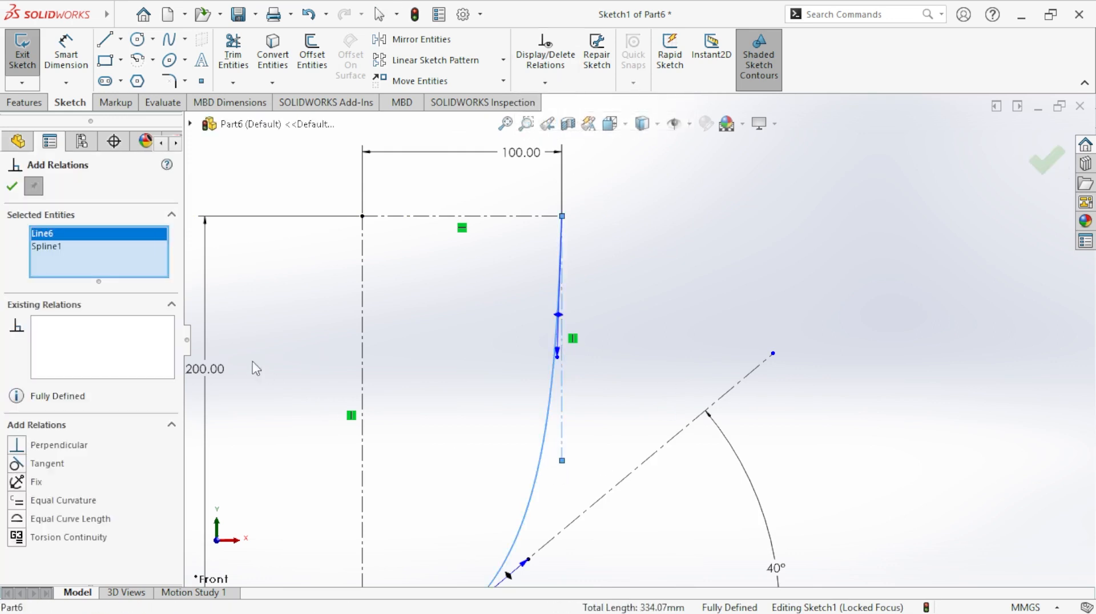
click(17, 464)
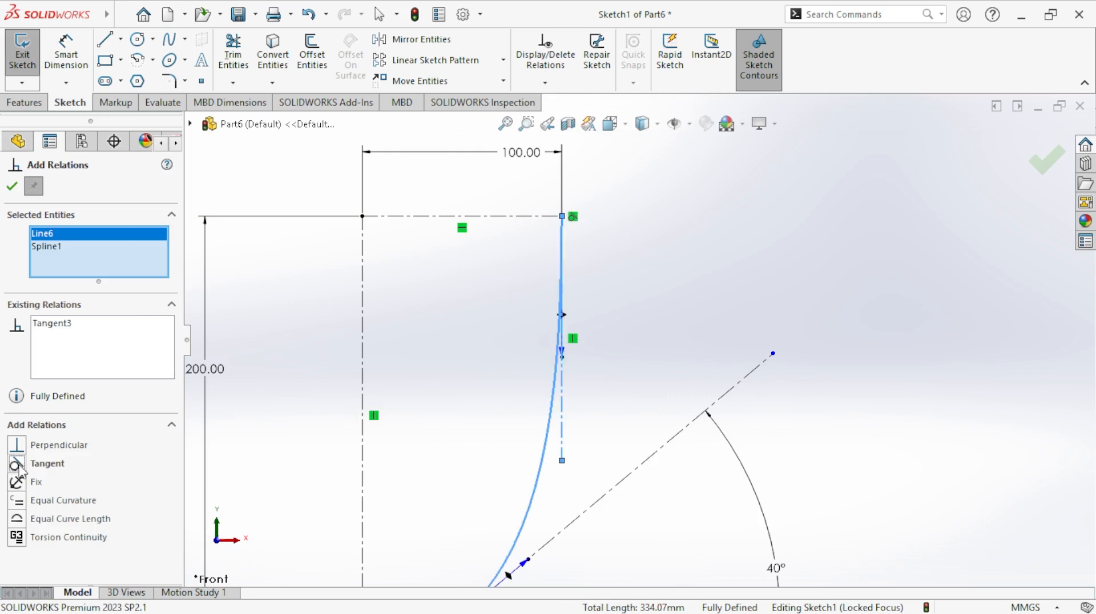
click(10, 187)
scroll(679, 340, up, 4)
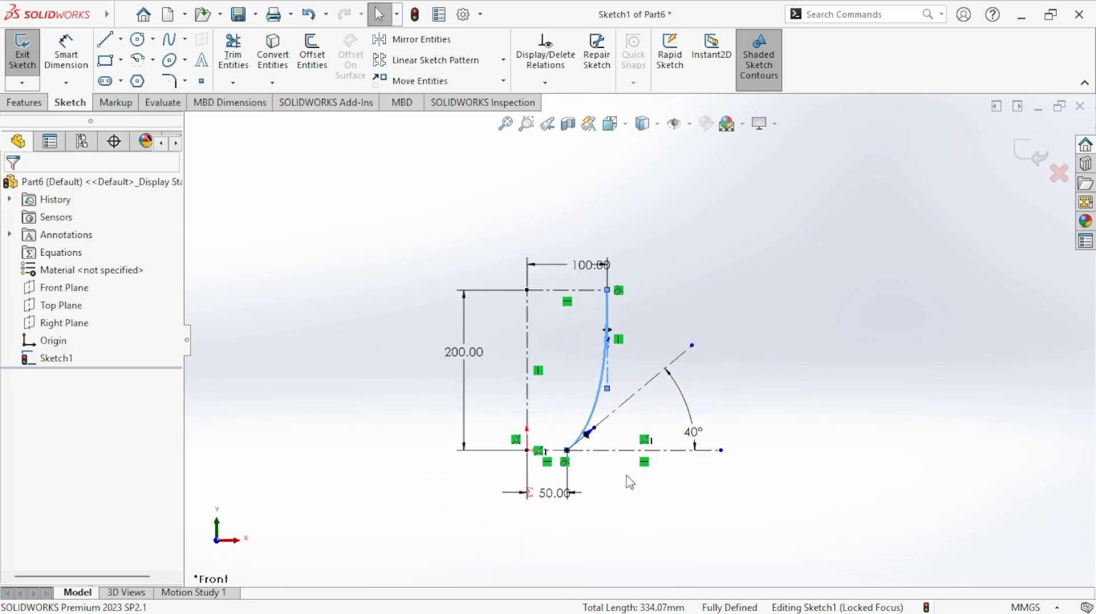
scroll(591, 484, down, 2)
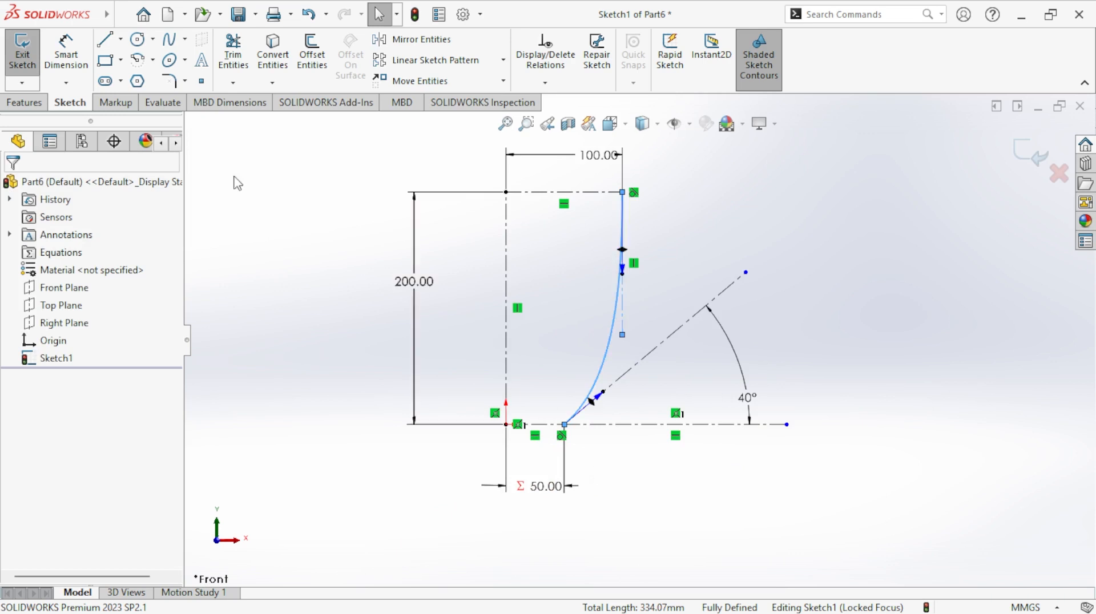
- Sketch a solid horizontal line from the origin to the spline's lower endpoint
click(104, 39)
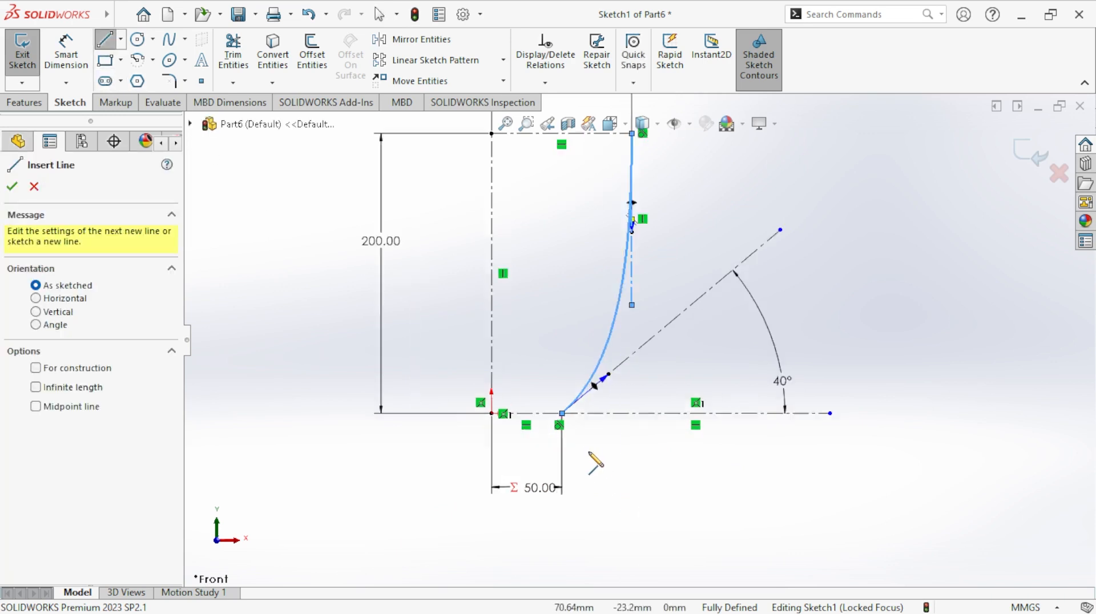
scroll(594, 459, down, 4)
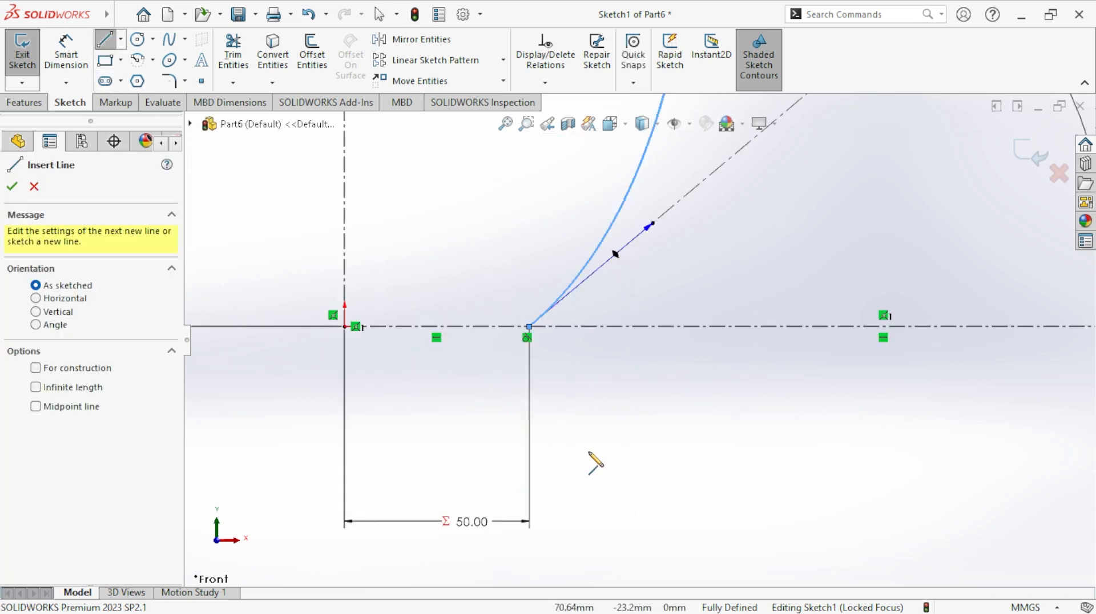
click(346, 327)
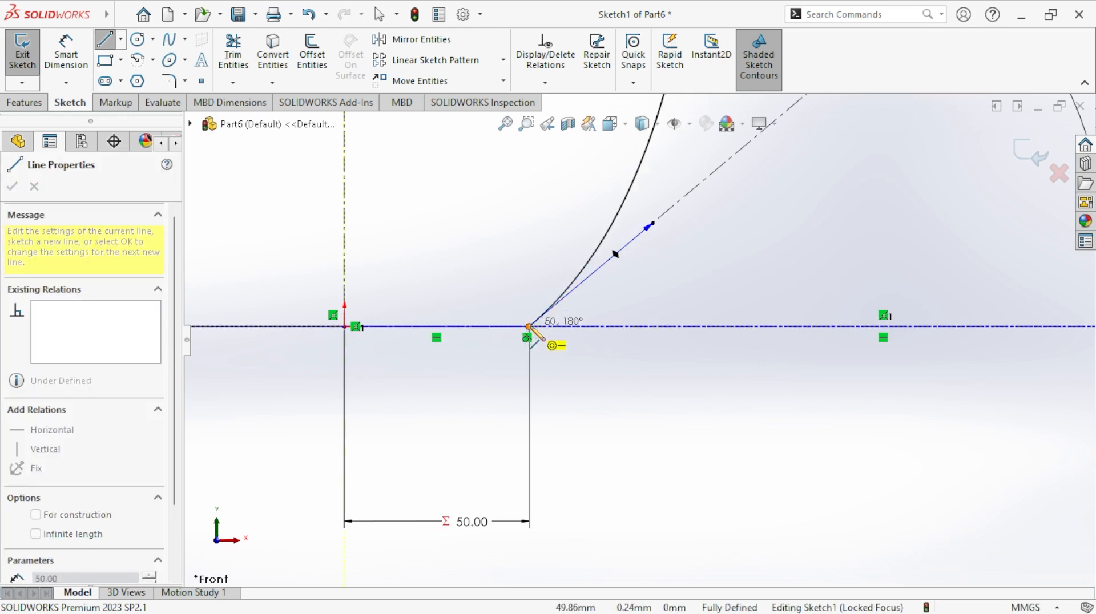
click(530, 327)
right_click(534, 331)
click(566, 339)
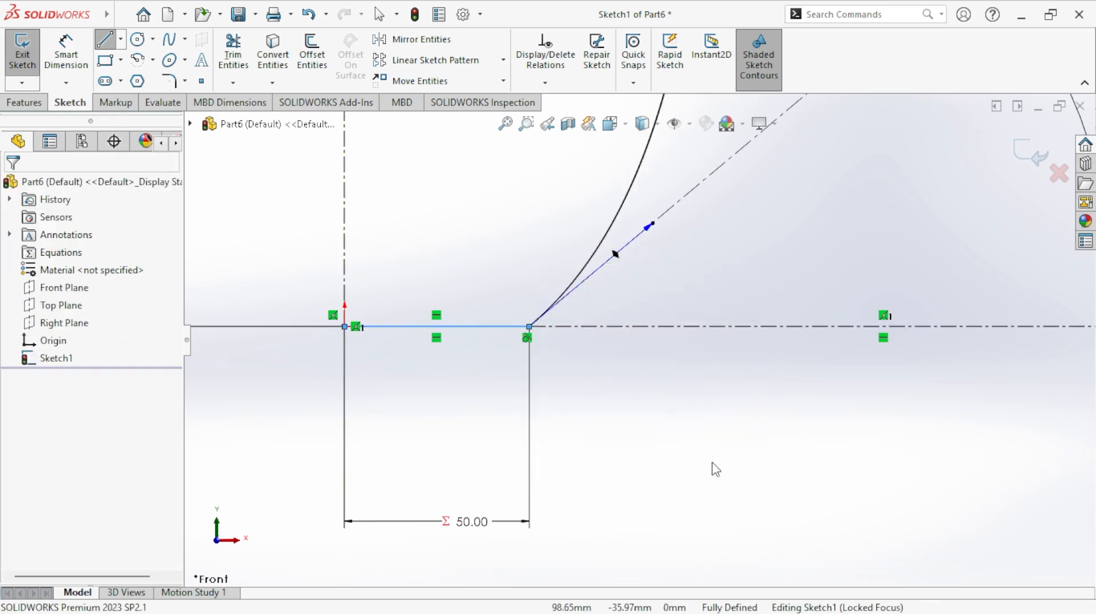
scroll(701, 406, up, 5)
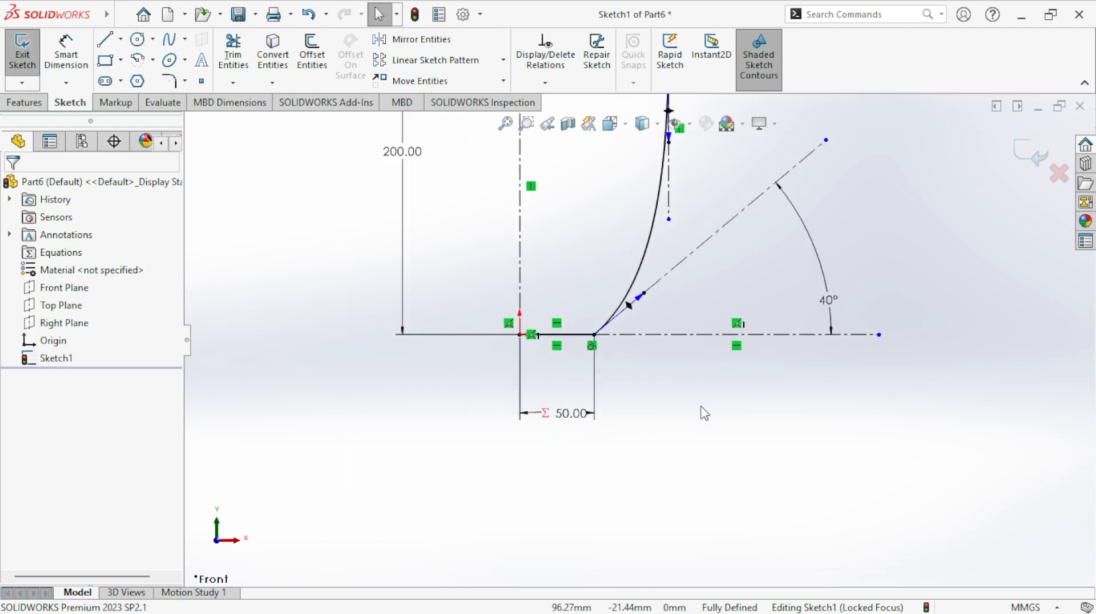
- Offset the chained spline and base line 10 mm inward, with a dimension and arc cap ends
scroll(641, 247, up, 3)
scroll(641, 243, down, 1)
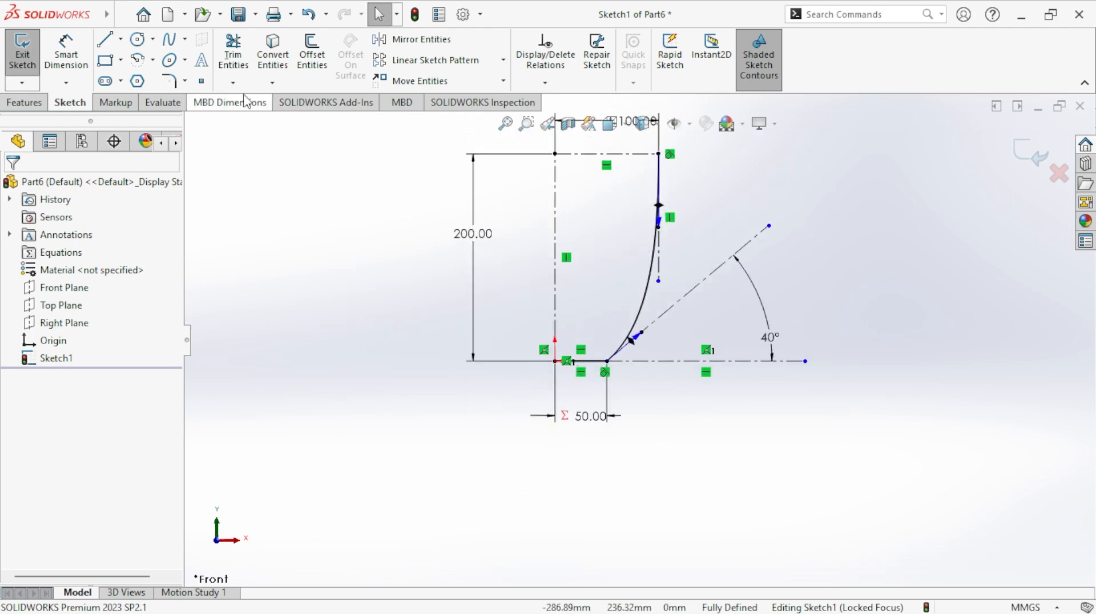
click(312, 54)
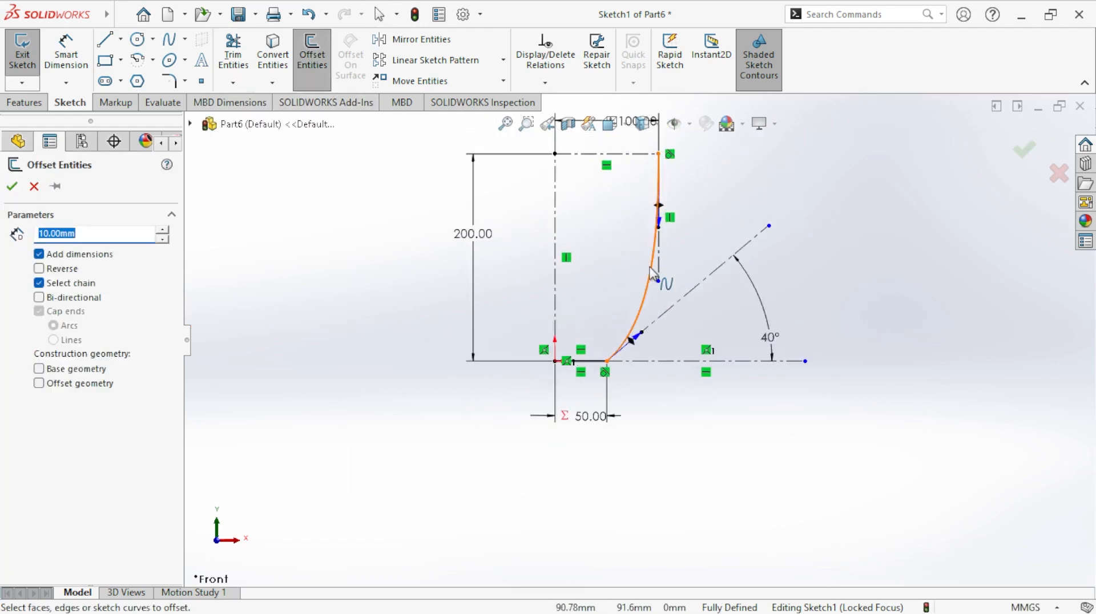
click(652, 270)
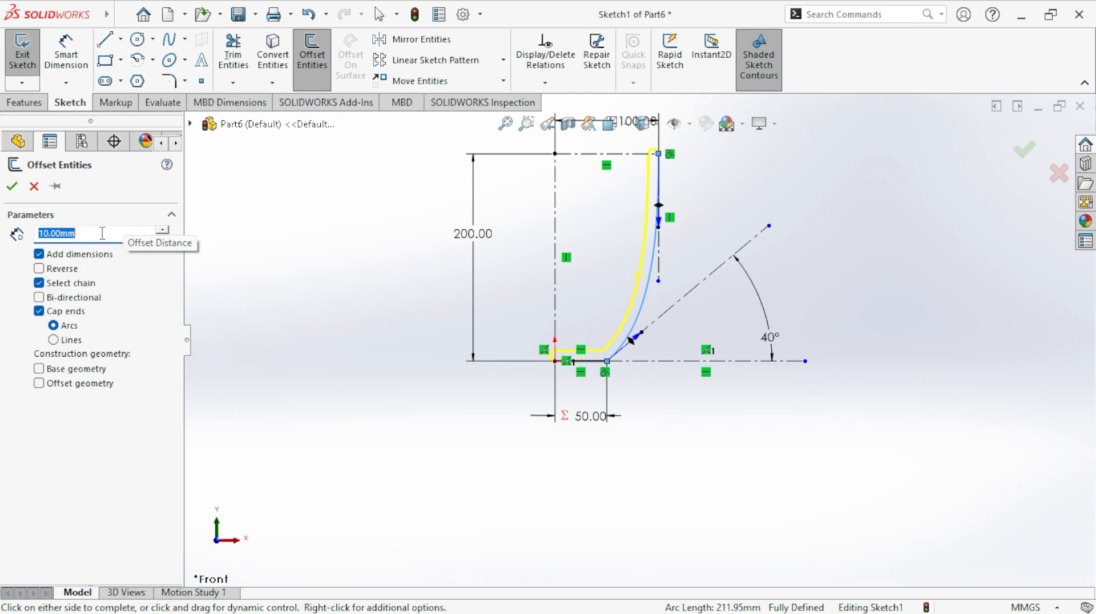
click(69, 314)
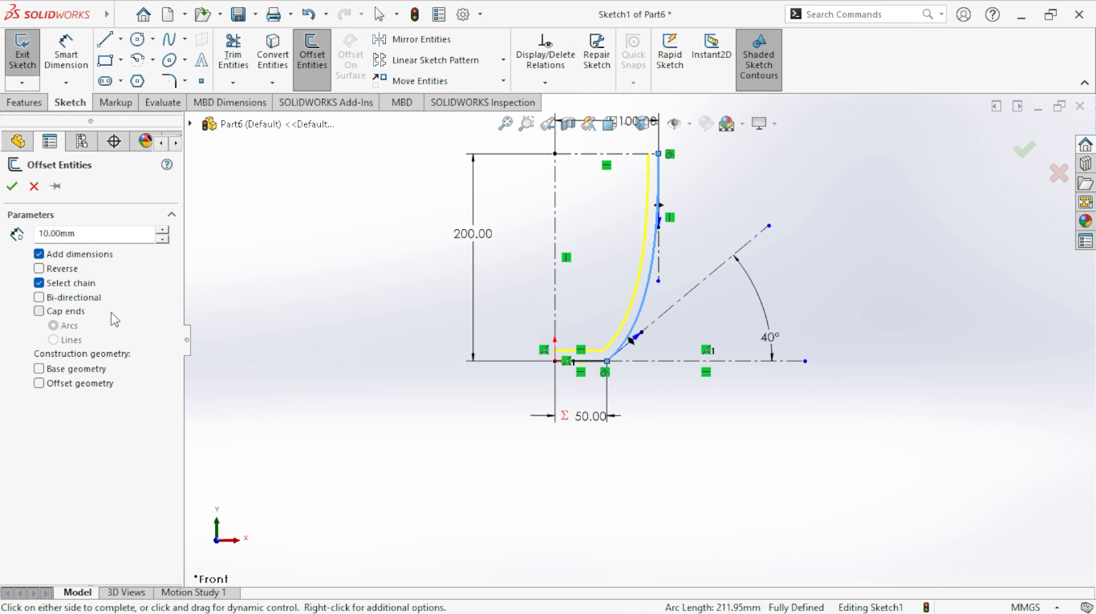
click(68, 314)
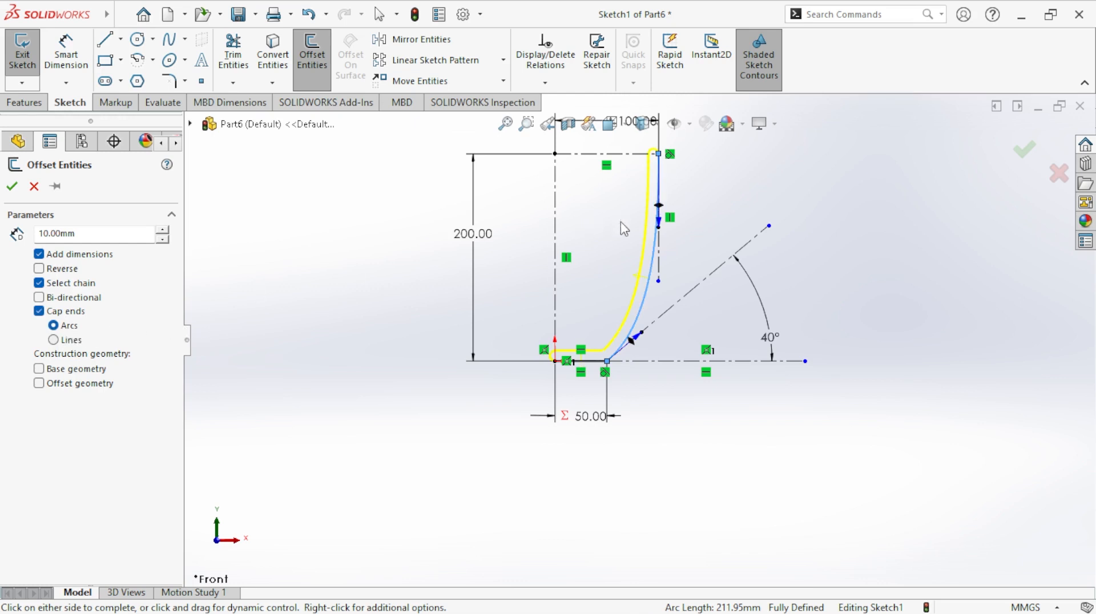
scroll(668, 223, up, 8)
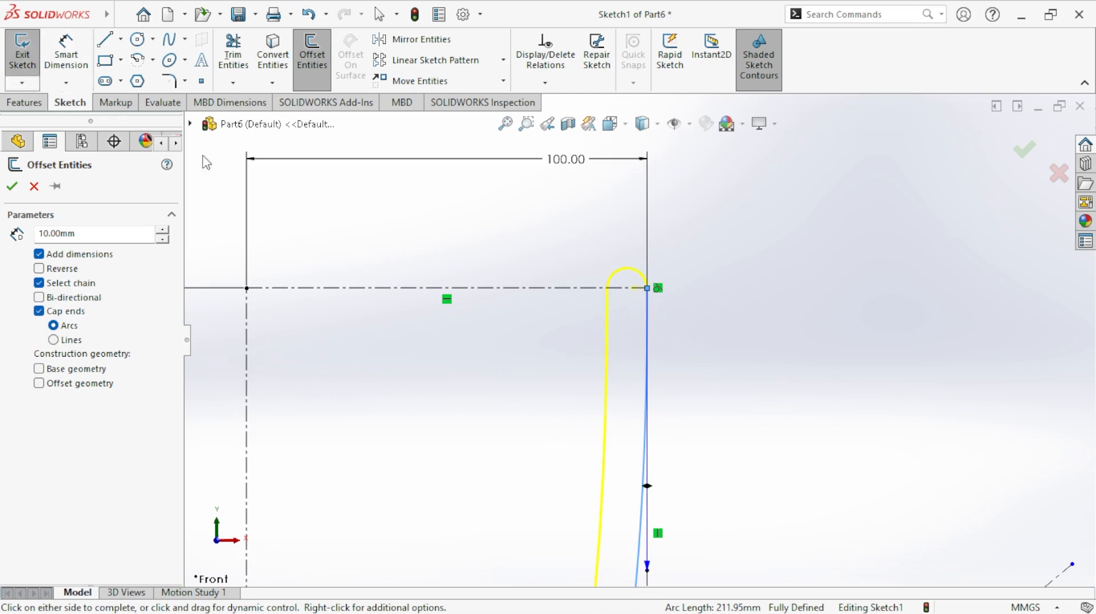
click(11, 186)
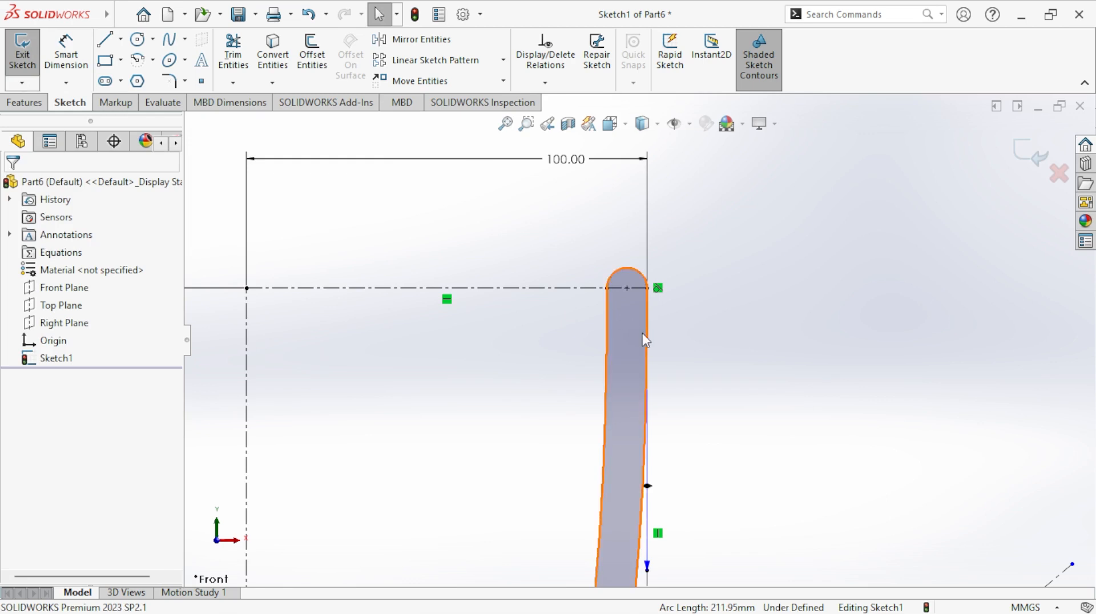
- Sketch a vertical line from the offset base line's inner end down to the origin
scroll(642, 337, down, 3)
scroll(655, 400, up, 4)
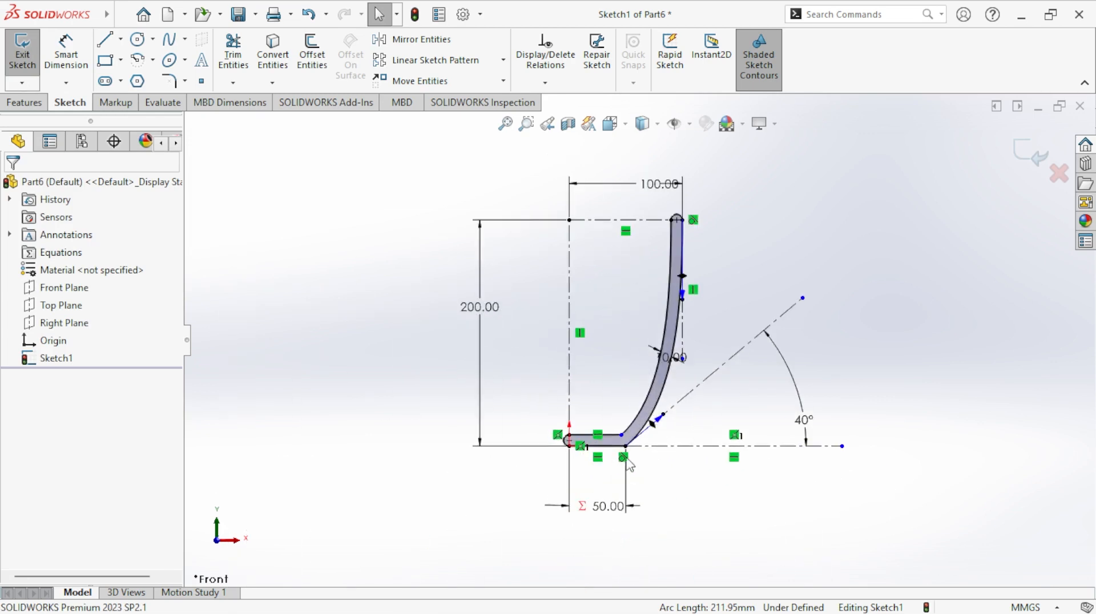
scroll(623, 468, down, 2)
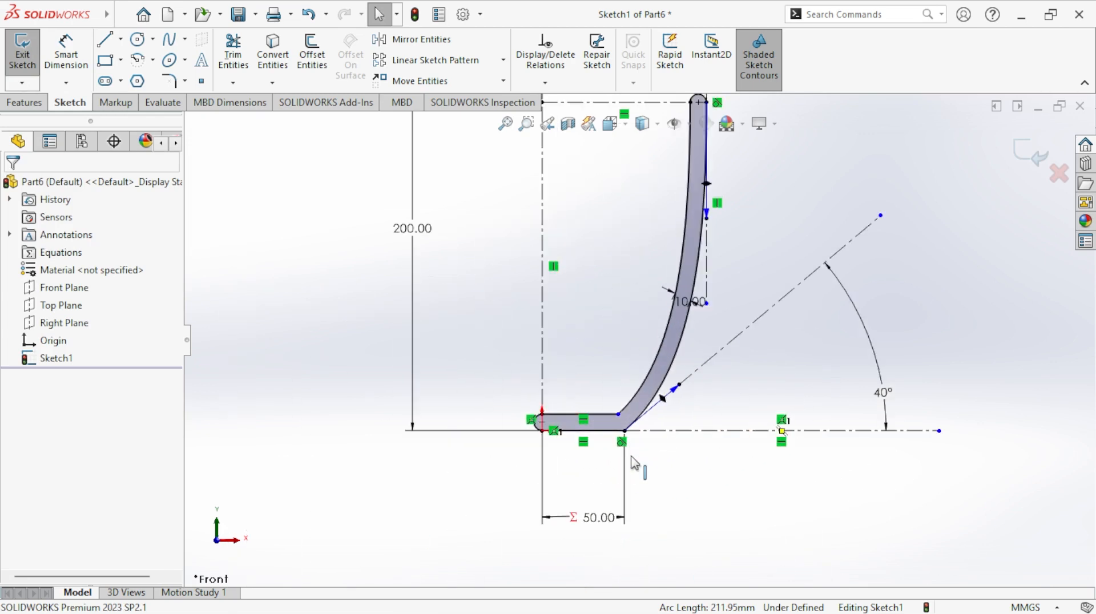
scroll(634, 463, down, 4)
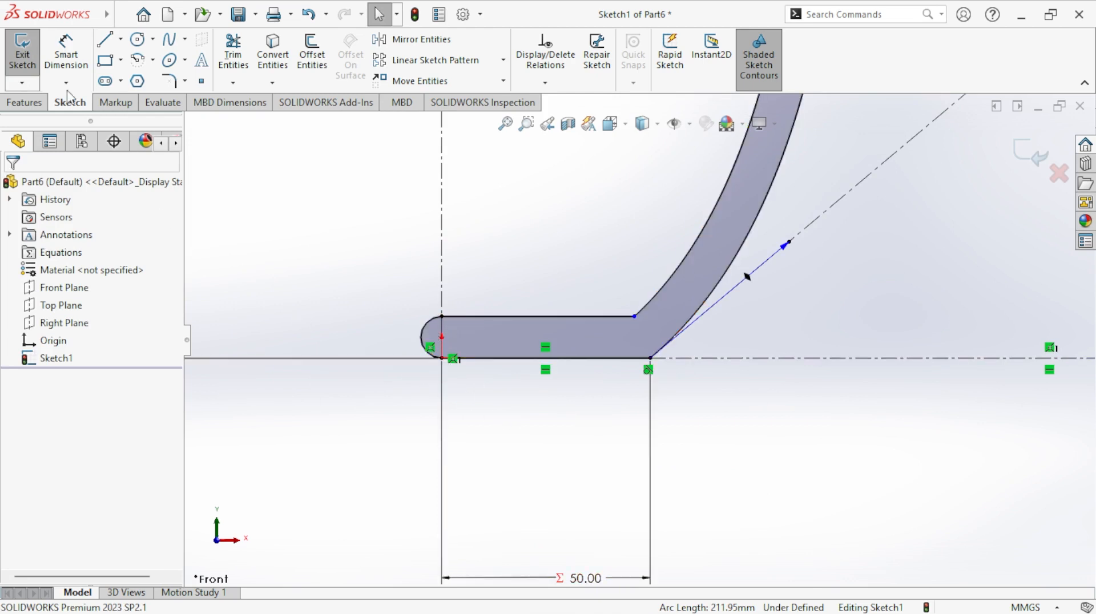
click(104, 39)
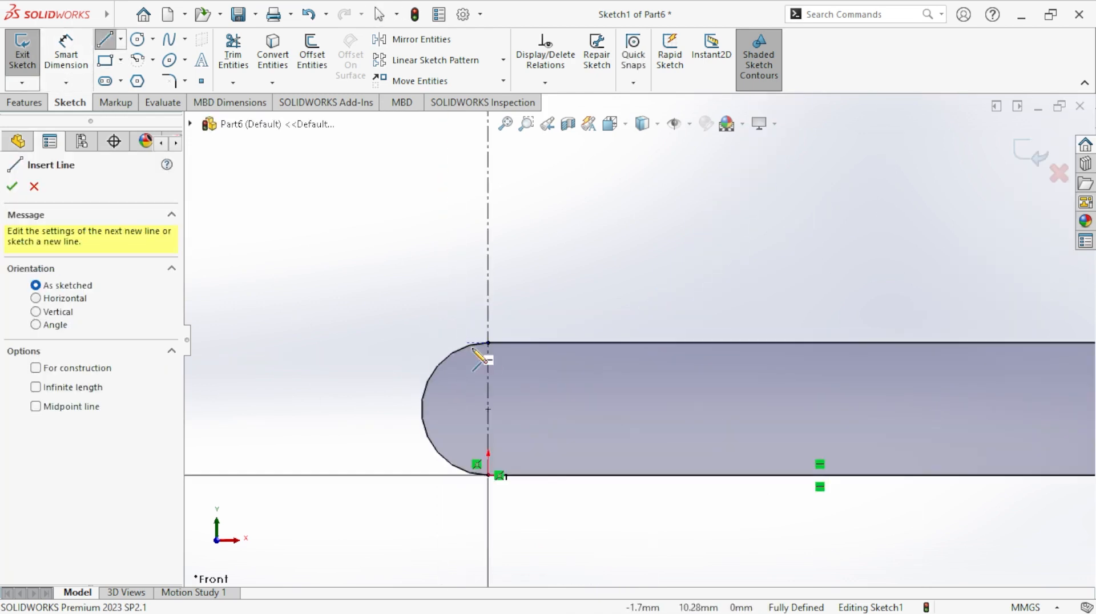
scroll(446, 303, down, 5)
click(488, 343)
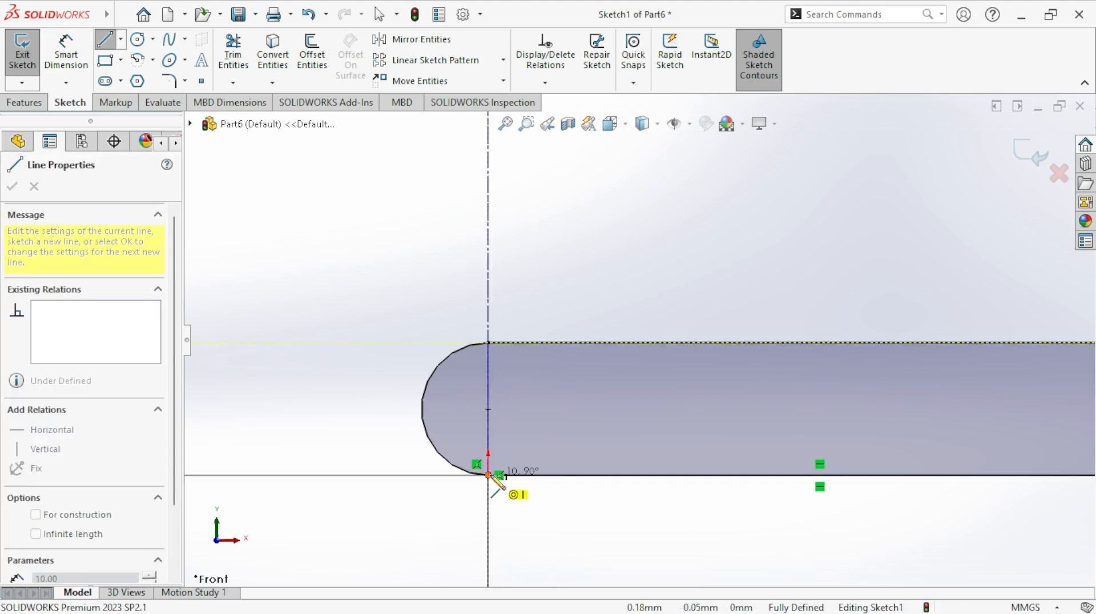
click(489, 475)
right_click(492, 457)
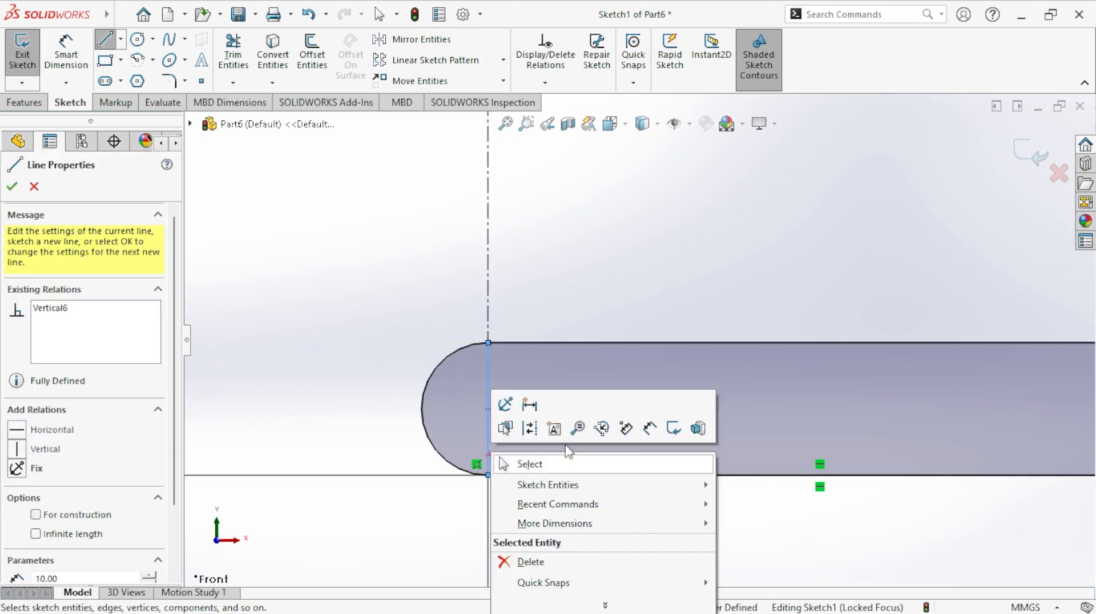
click(611, 470)
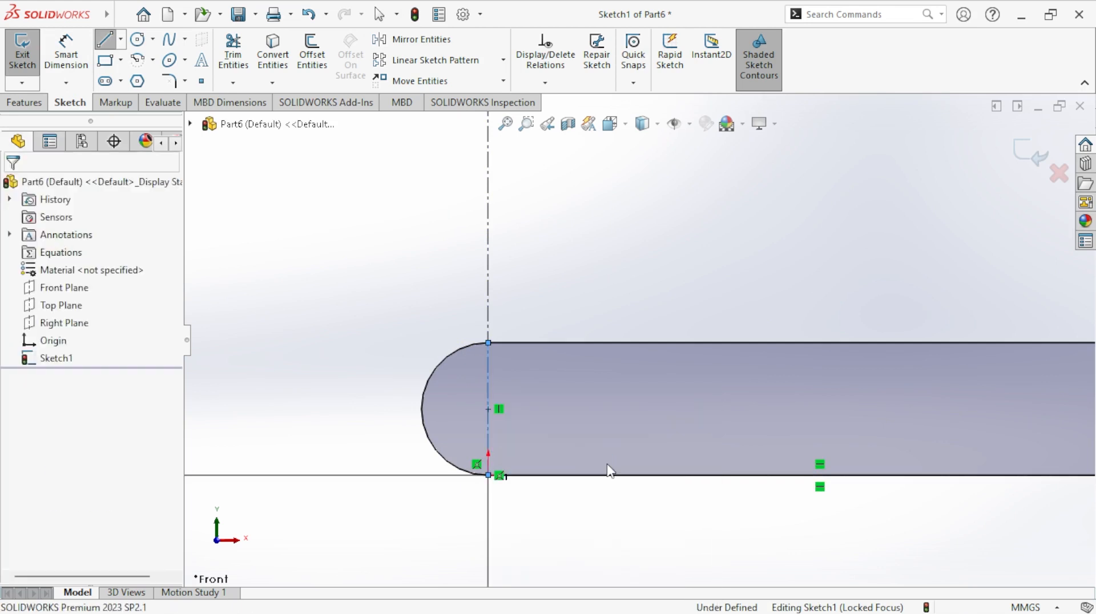
- Trim away the arc cap that extends past the vertical centerline at the base, using Trim to closest
click(223, 57)
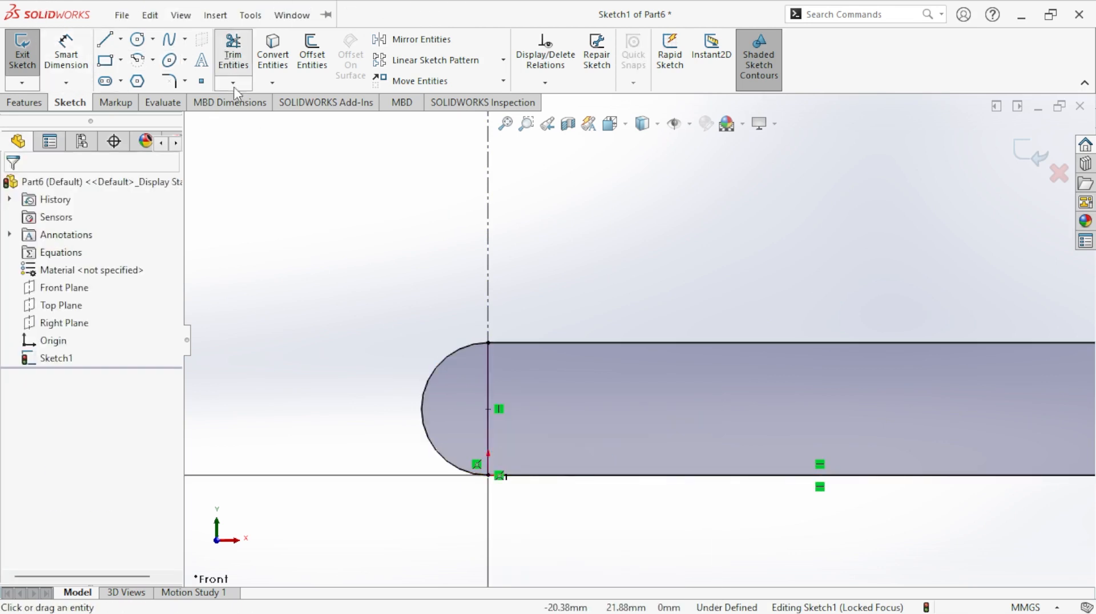
click(444, 356)
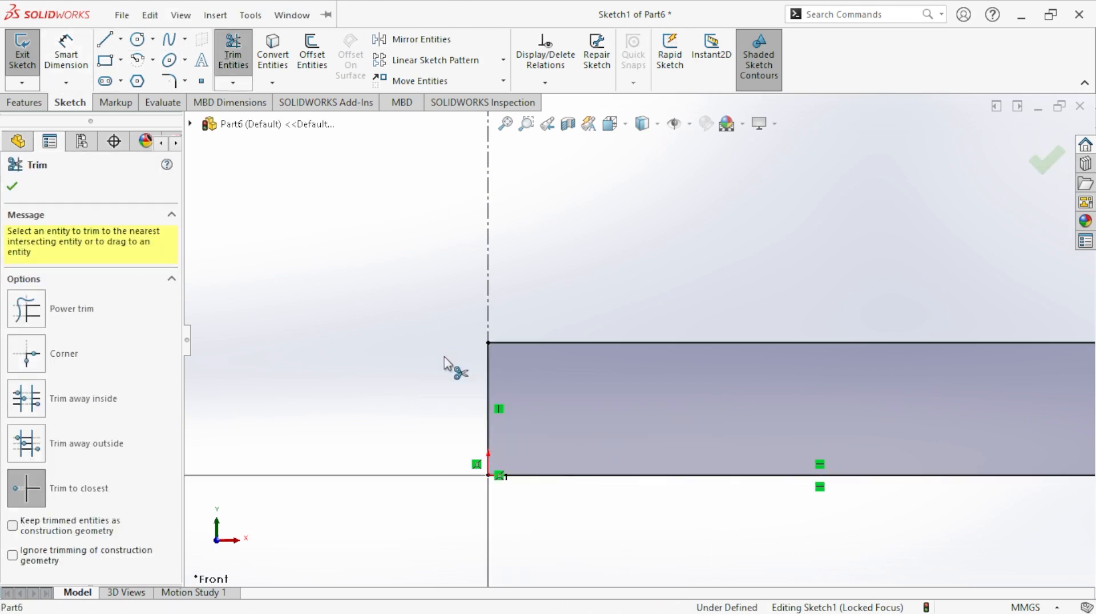
click(13, 187)
key(f)
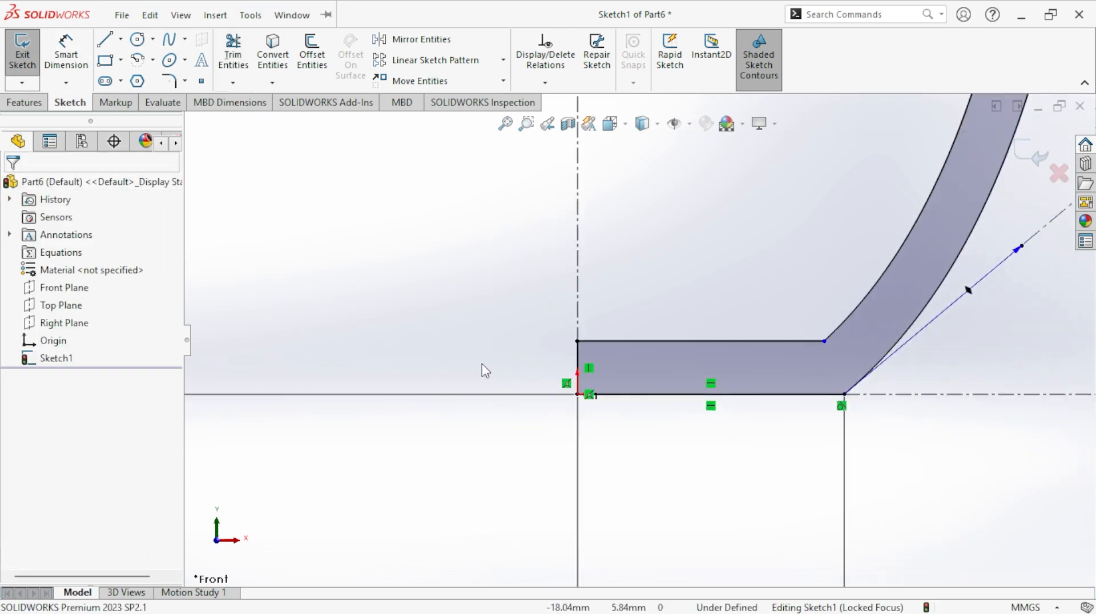
- Exit the sketch and set up a Revolve of the wall profile about the vertical centerline through the origin
scroll(681, 330, up, 7)
scroll(703, 286, down, 4)
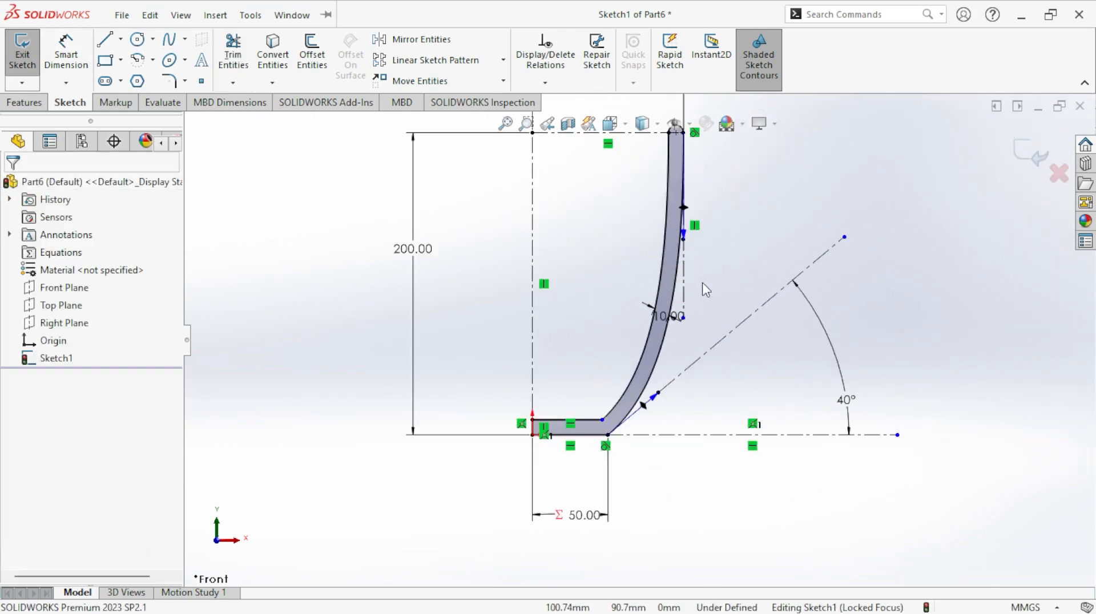
scroll(703, 284, up, 2)
scroll(706, 290, up, 1)
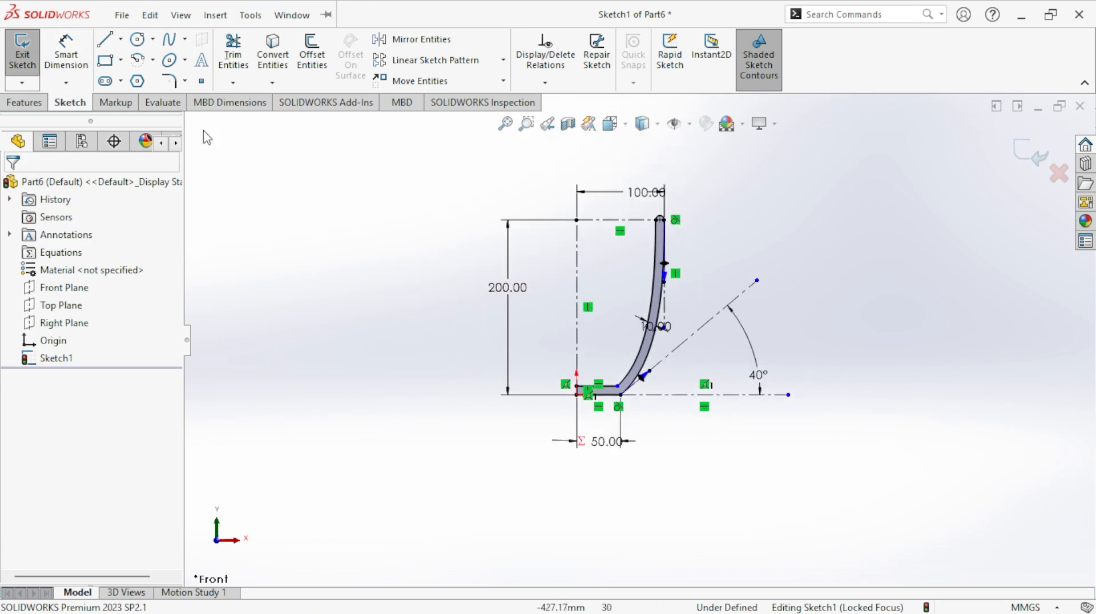
click(21, 67)
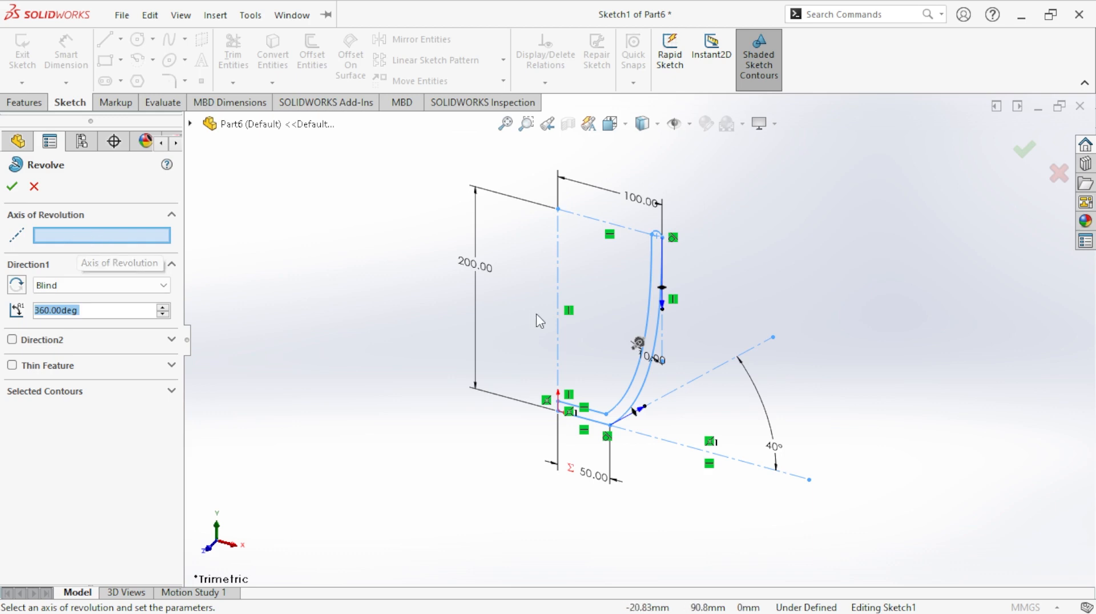
click(557, 278)
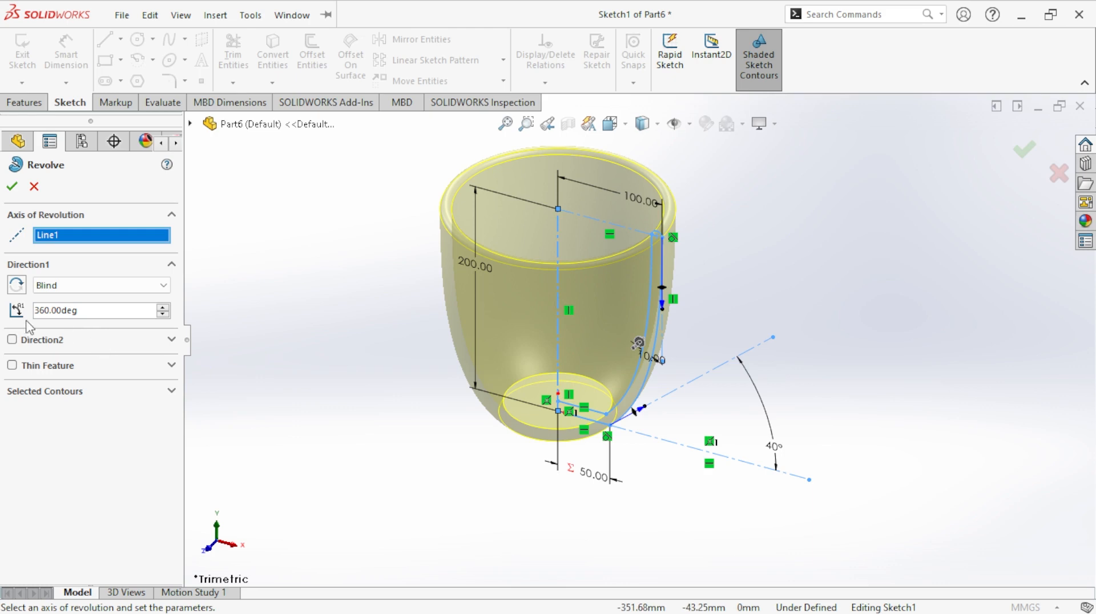
- Test a partial revolve by reducing the angle to 349 degrees, and set it back to 360 degrees
click(162, 308)
click(162, 314)
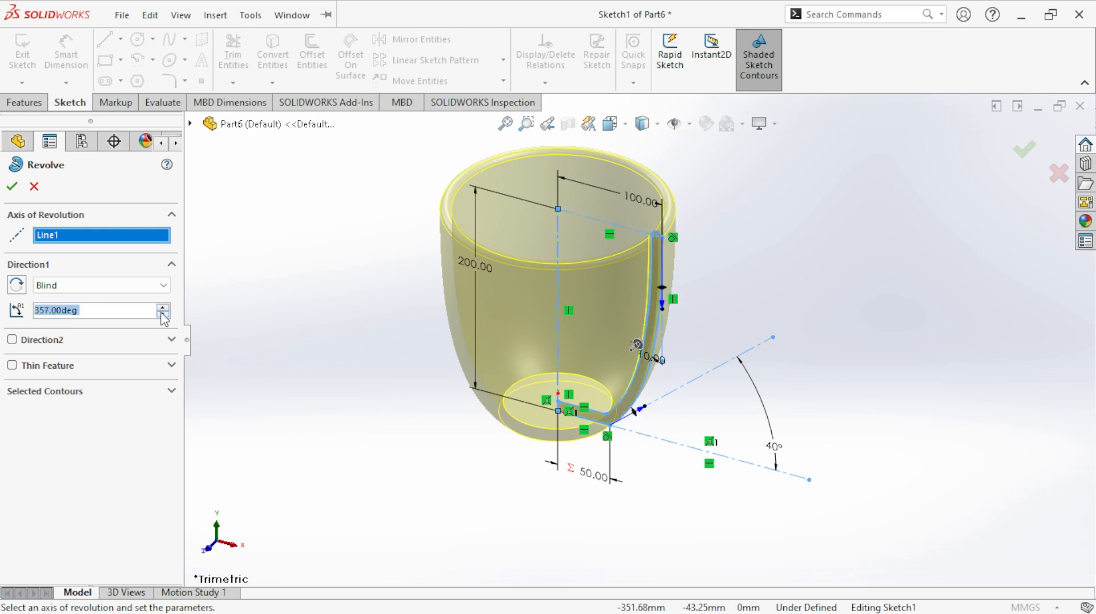
click(162, 314)
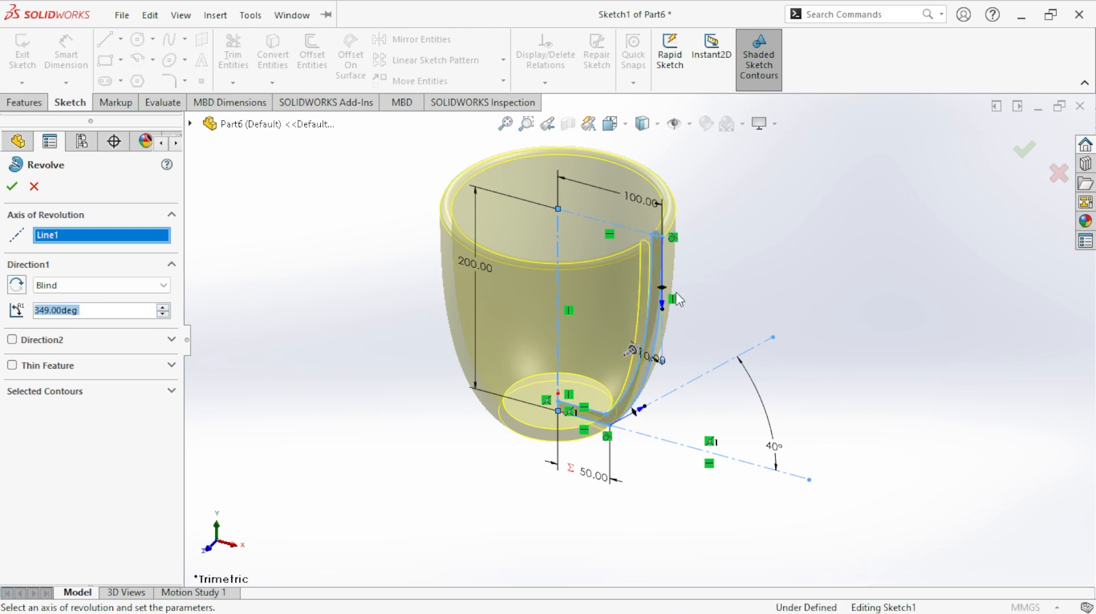
scroll(741, 237, up, 2)
mouse_move(745, 253)
middle_down()
mouse_move(661, 252)
mouse_move(707, 274)
mouse_move(711, 265)
middle_up()
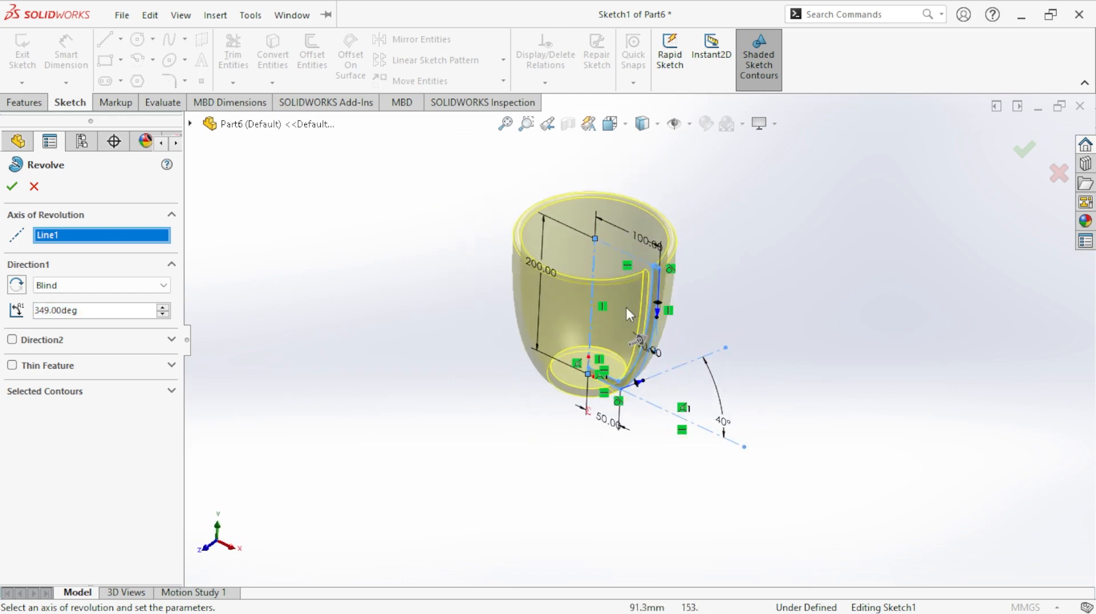
double_click(100, 313)
text(36)
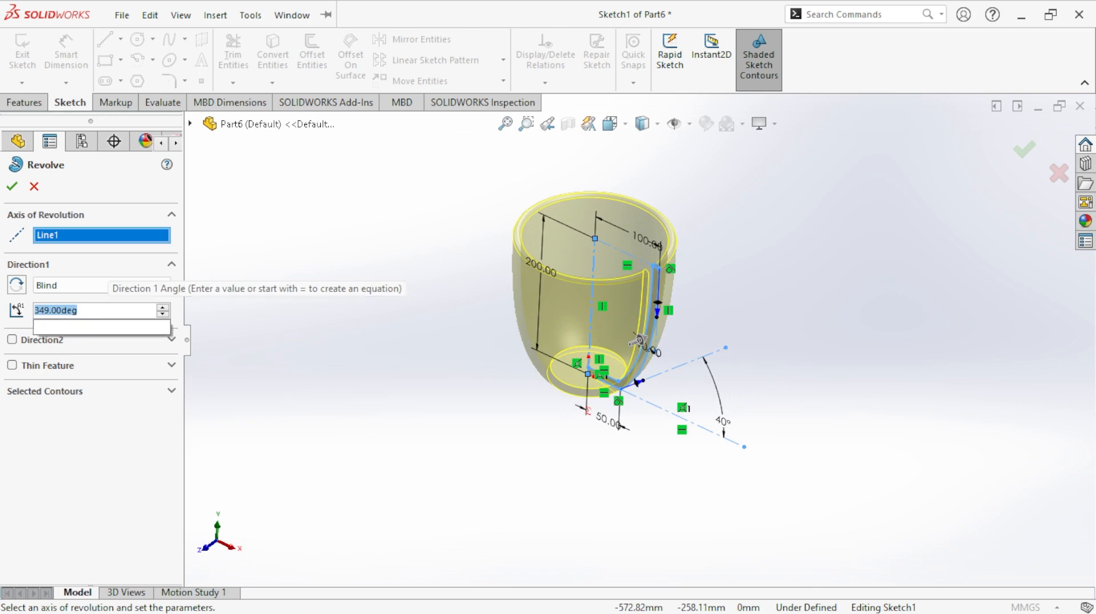
text(0)
mouse_move(126, 328)
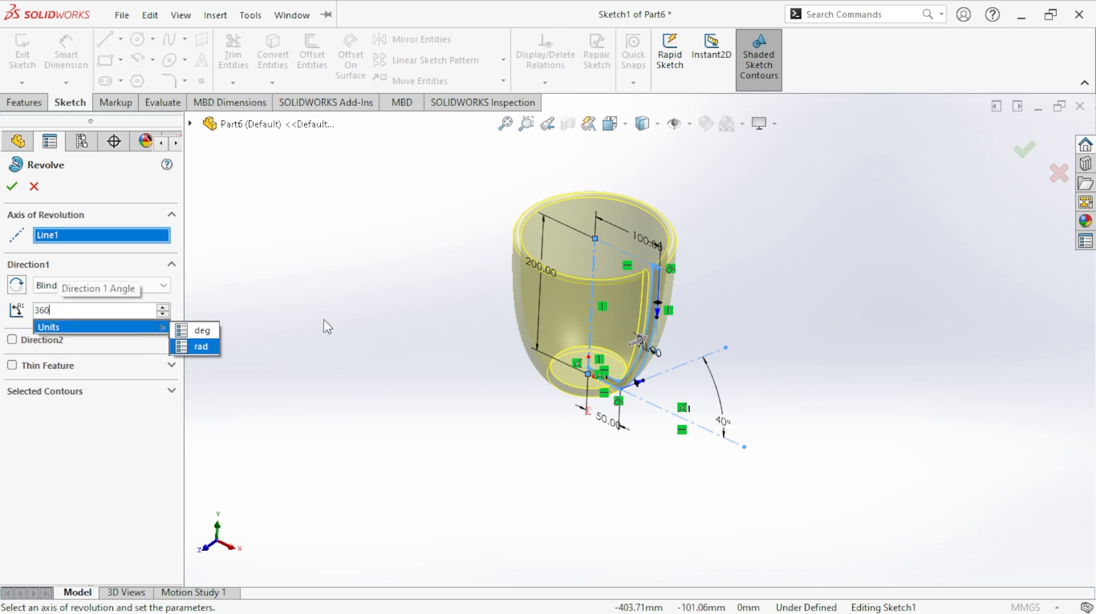
key(Return)
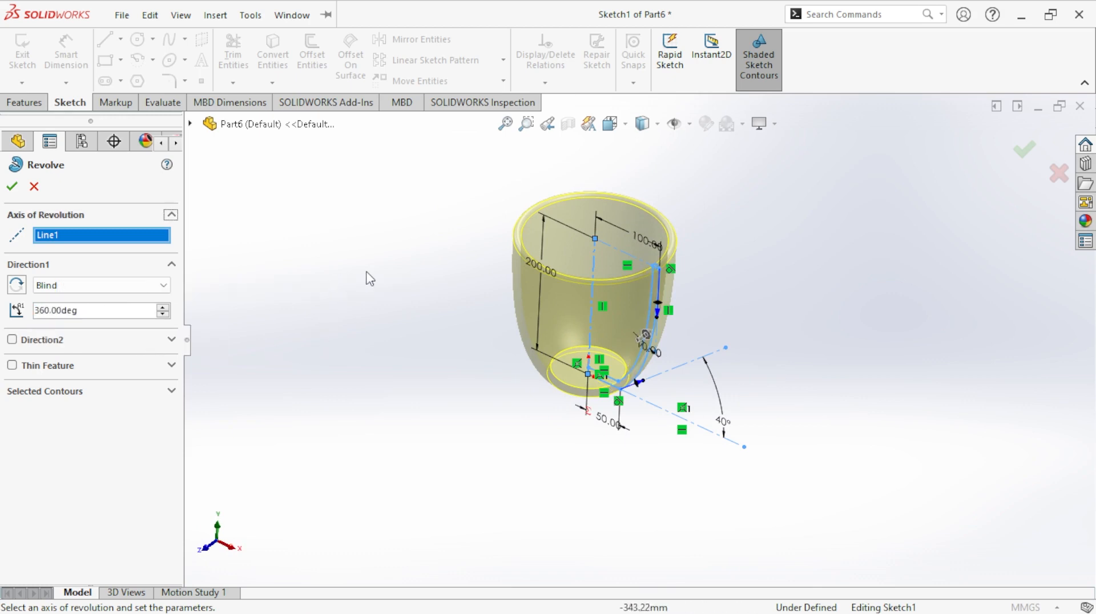
- Select the closed wall region as the revolve contour and complete the 360-degree revolve
click(172, 392)
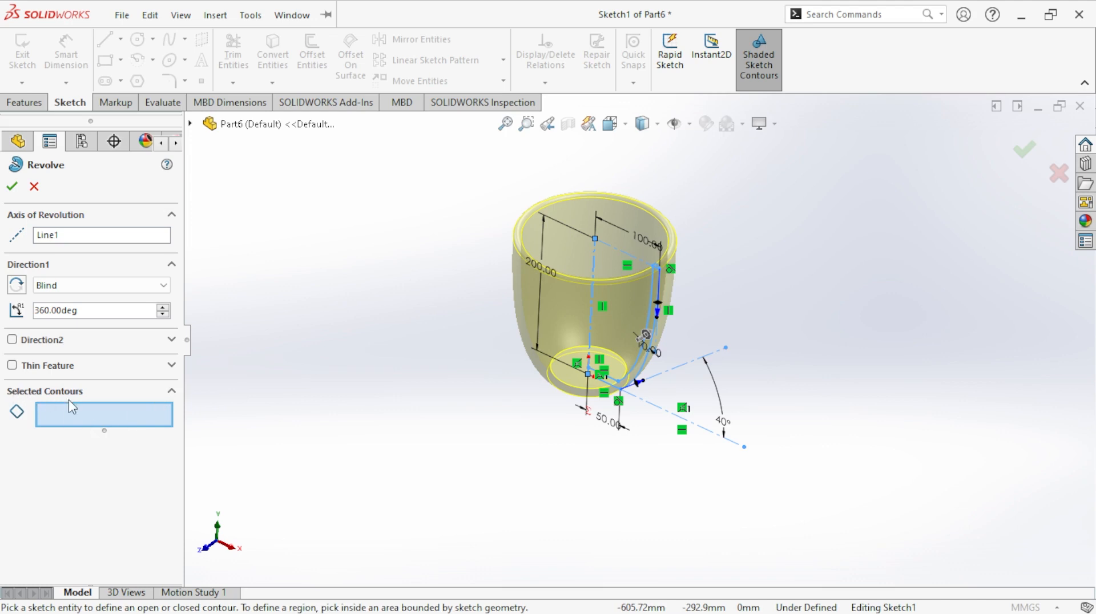
scroll(622, 349, down, 5)
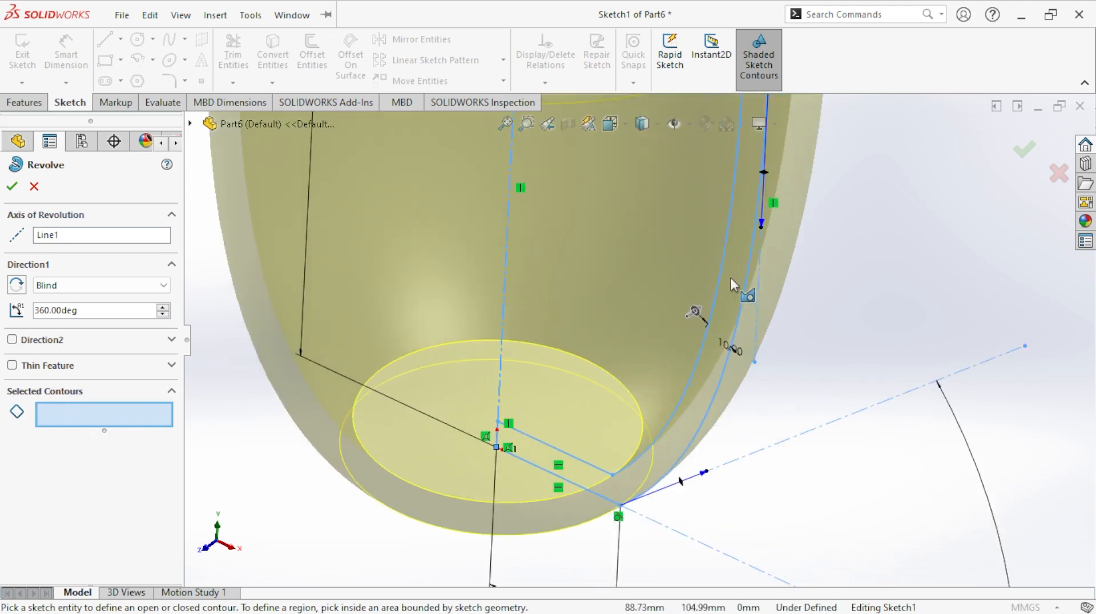
scroll(728, 272, up, 3)
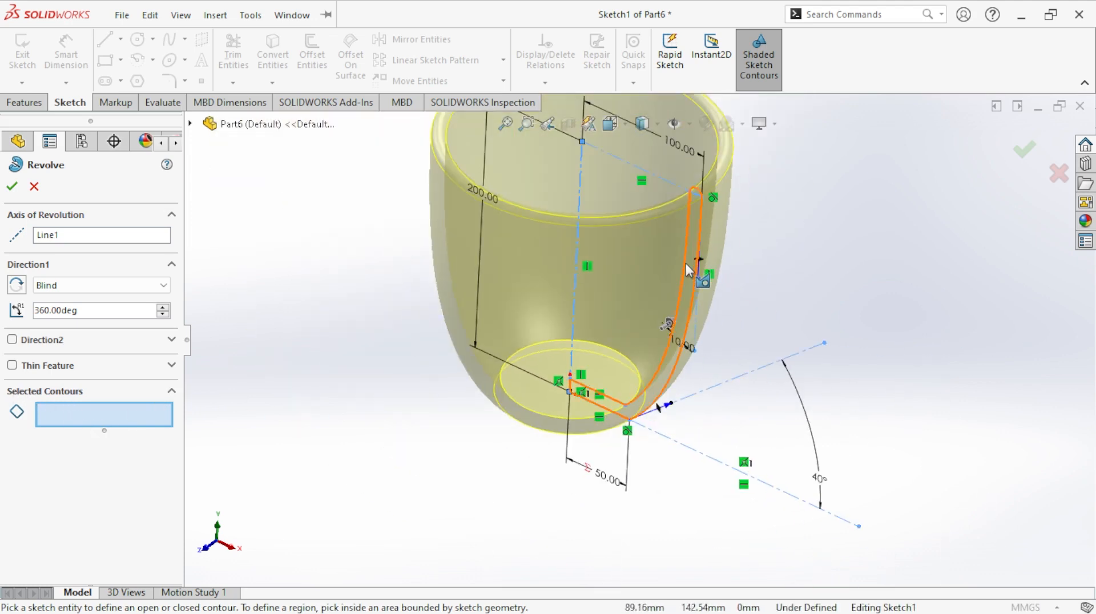
click(686, 262)
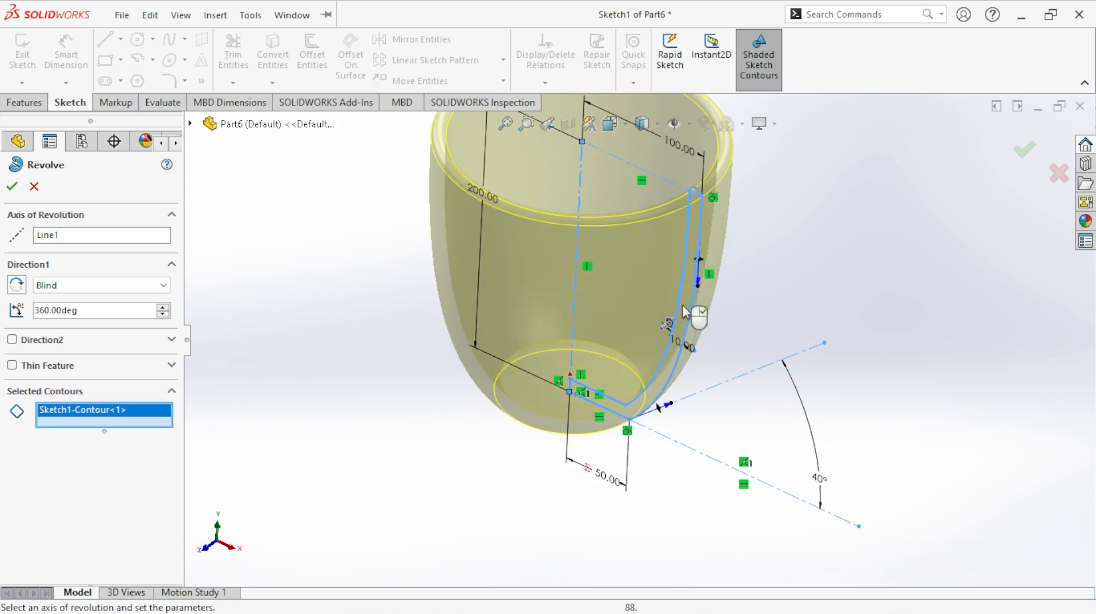
click(13, 192)
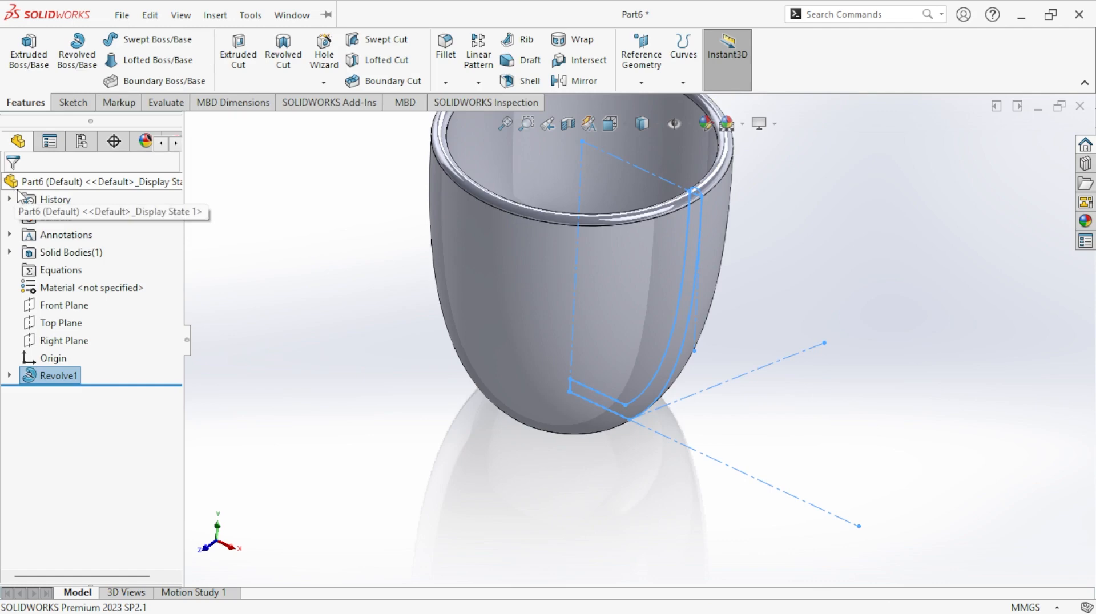
click(294, 359)
key(f)
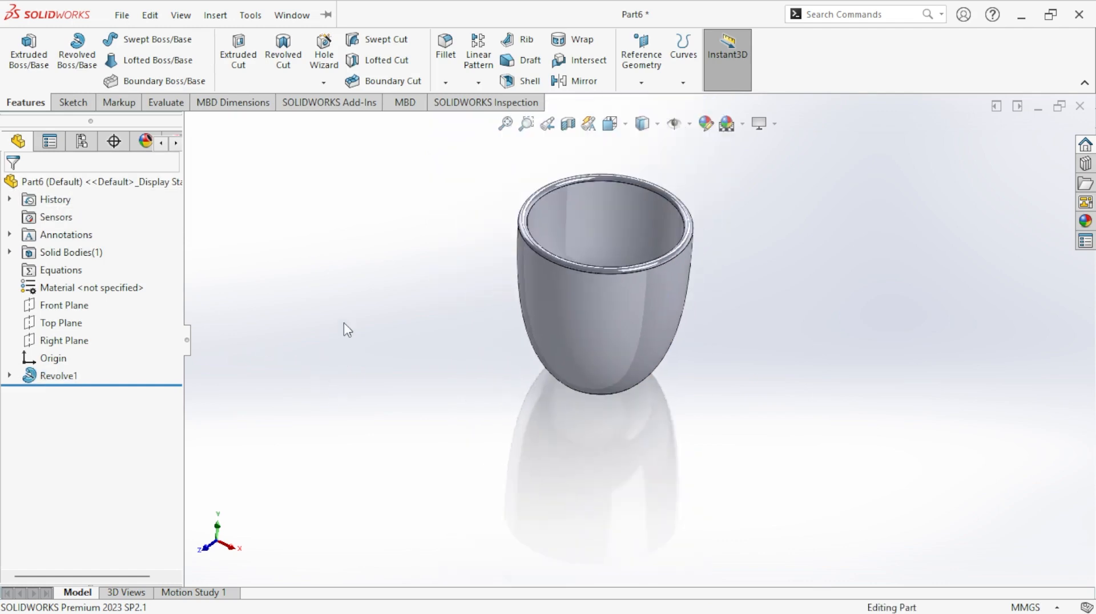
- Fillet the circular edge around the cup's underside with a symmetric 10 mm radius
middle_drag(851, 419, 815, 294)
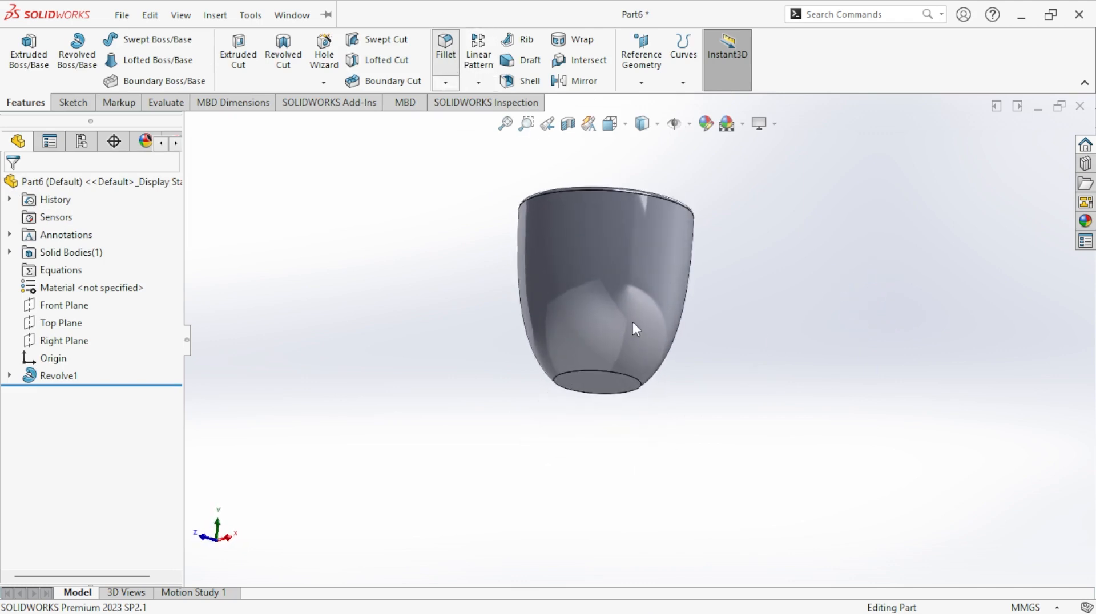
scroll(663, 397, down, 4)
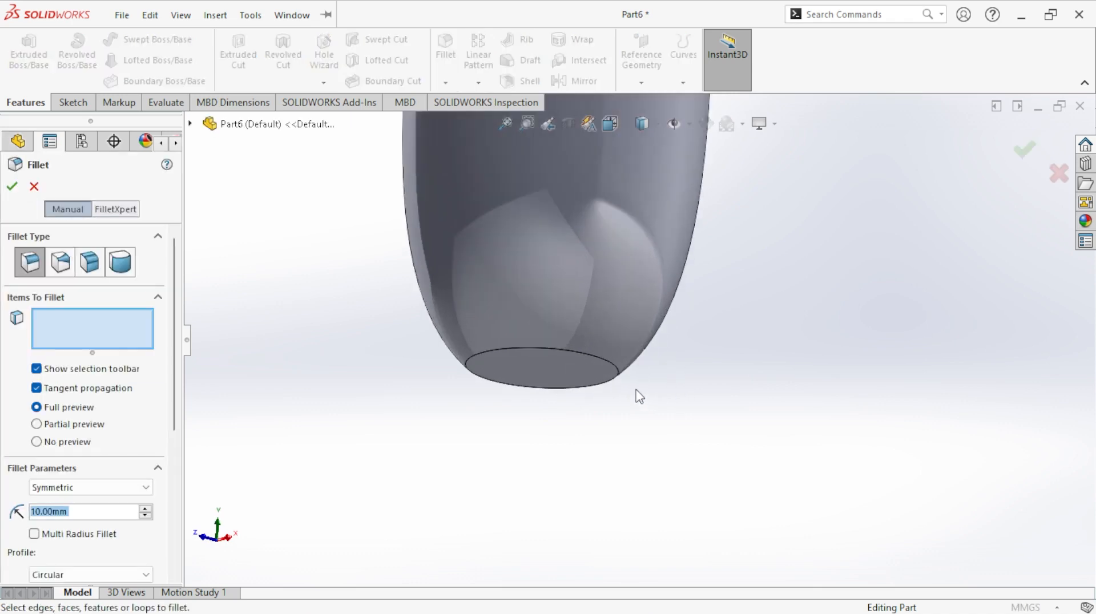
click(625, 380)
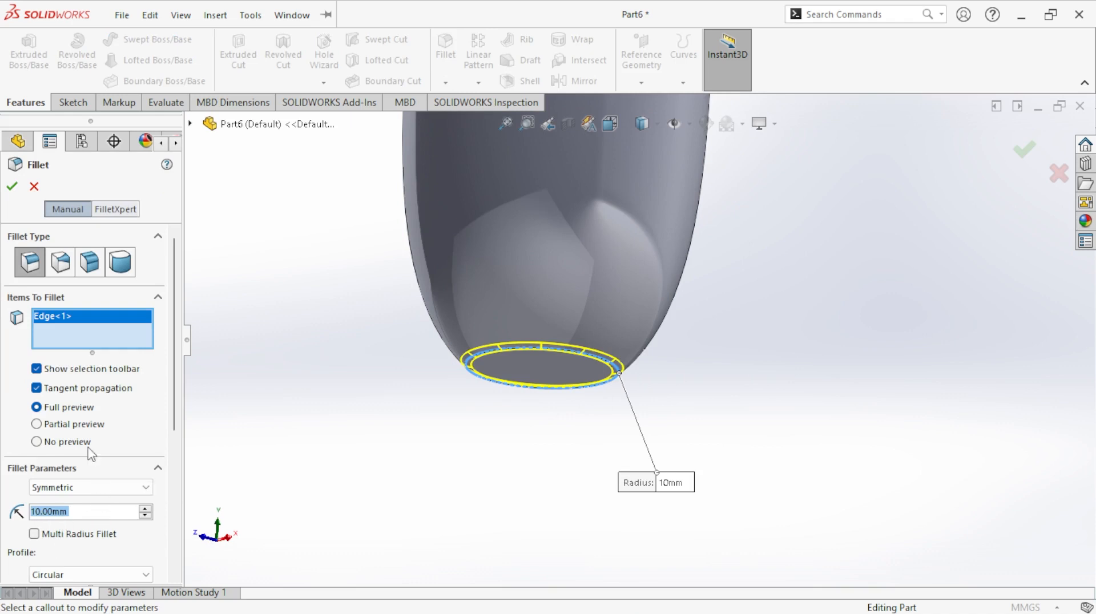
click(12, 186)
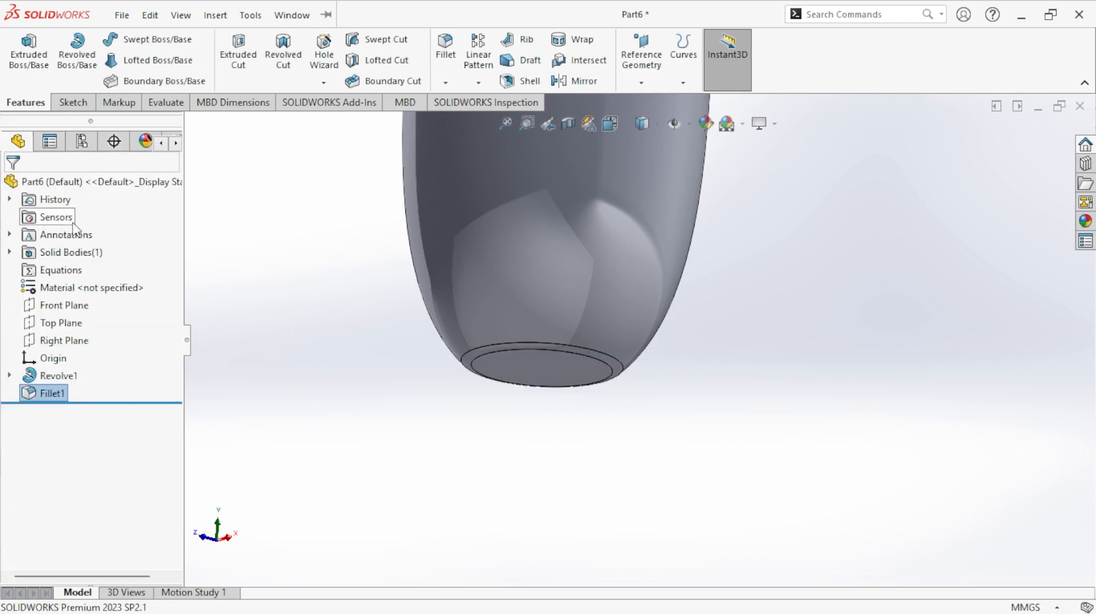
- Start a new sketch on the Front Plane and display the cup with hidden lines removed
click(608, 124)
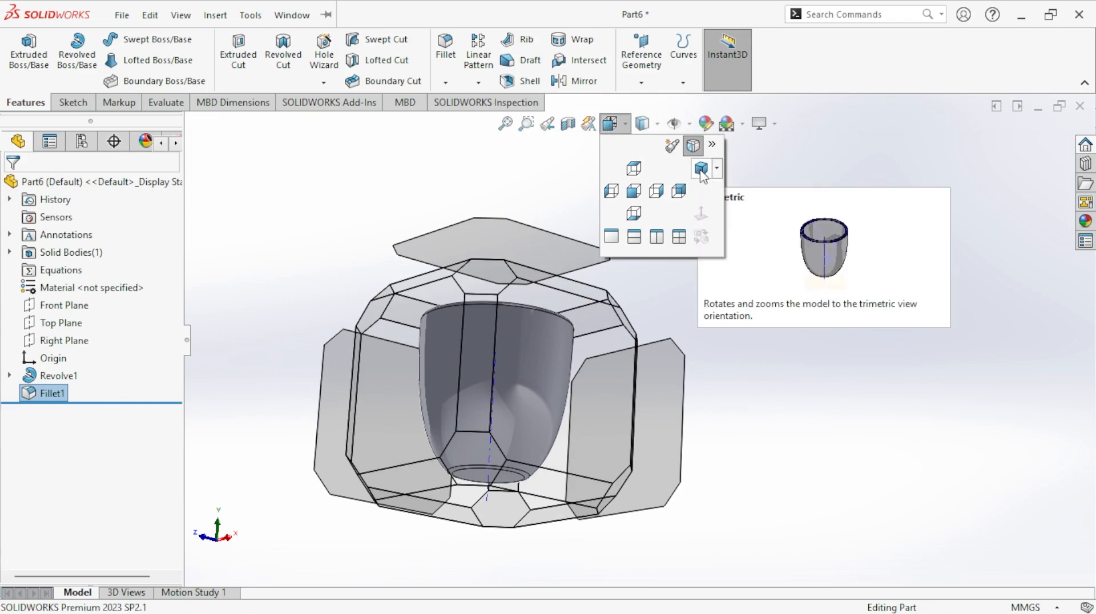
click(701, 168)
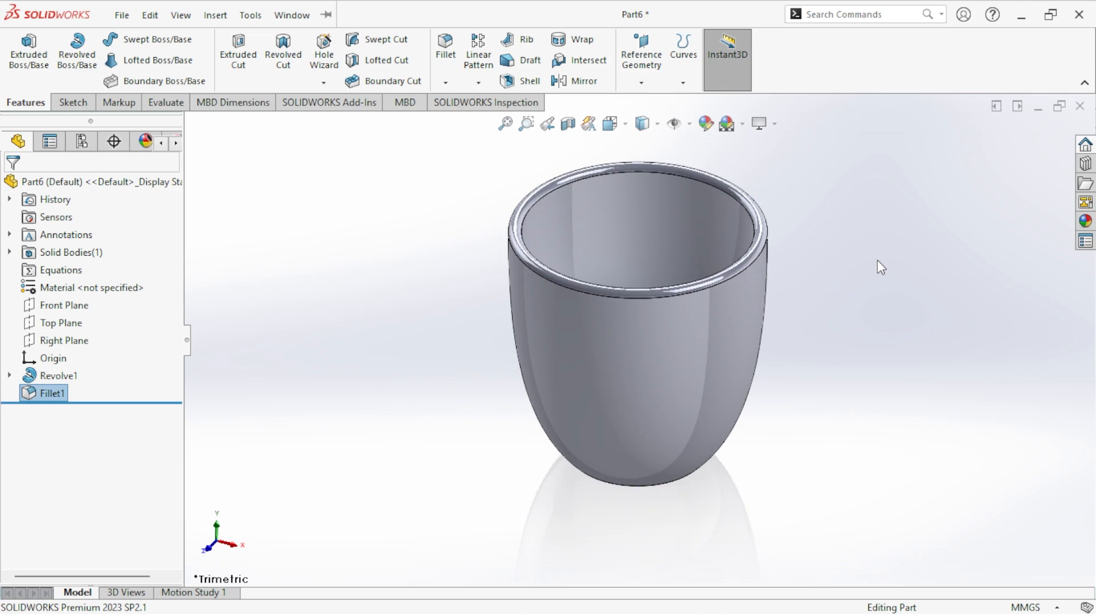
scroll(881, 268, up, 1)
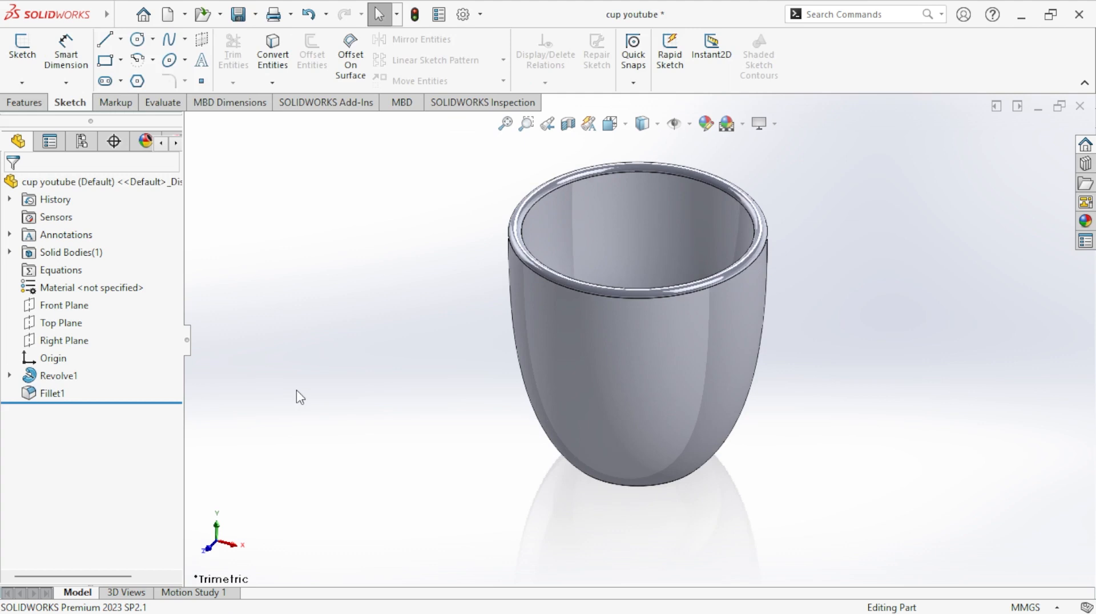
right_click(72, 312)
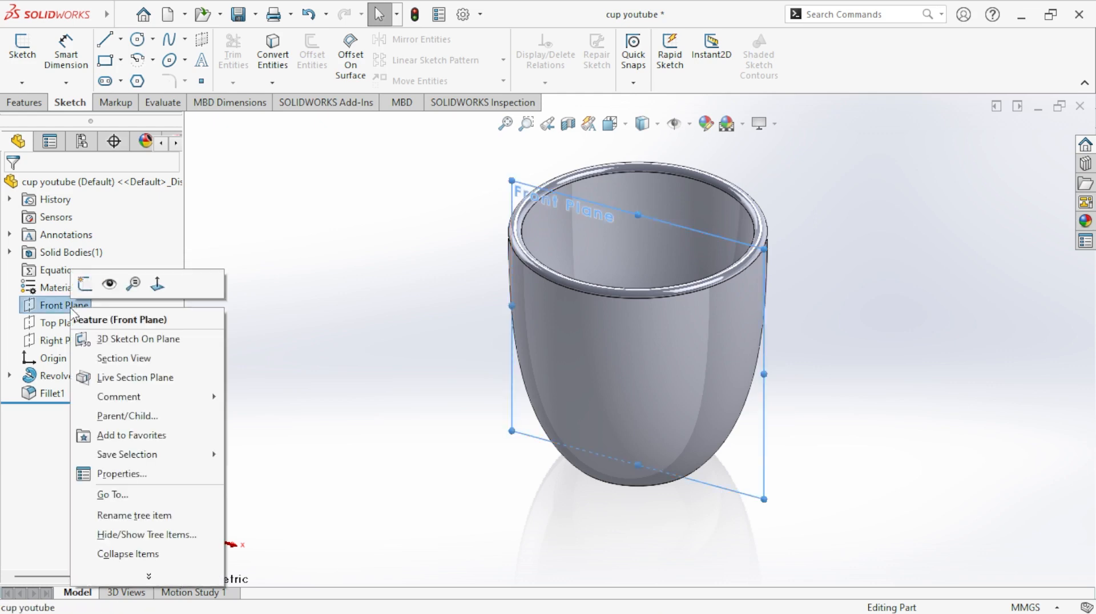
click(86, 288)
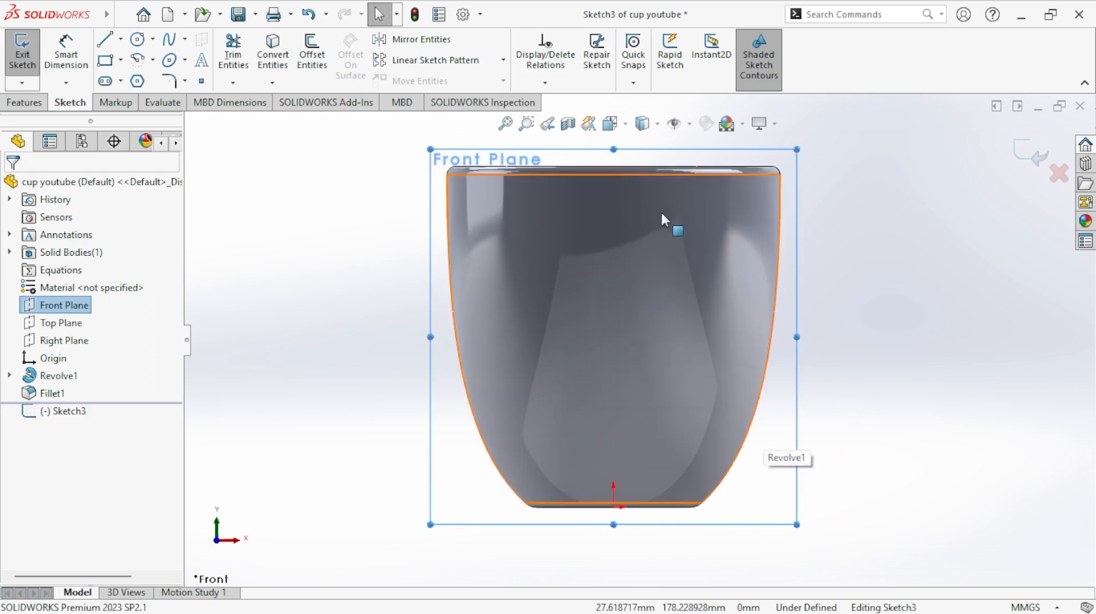
click(642, 125)
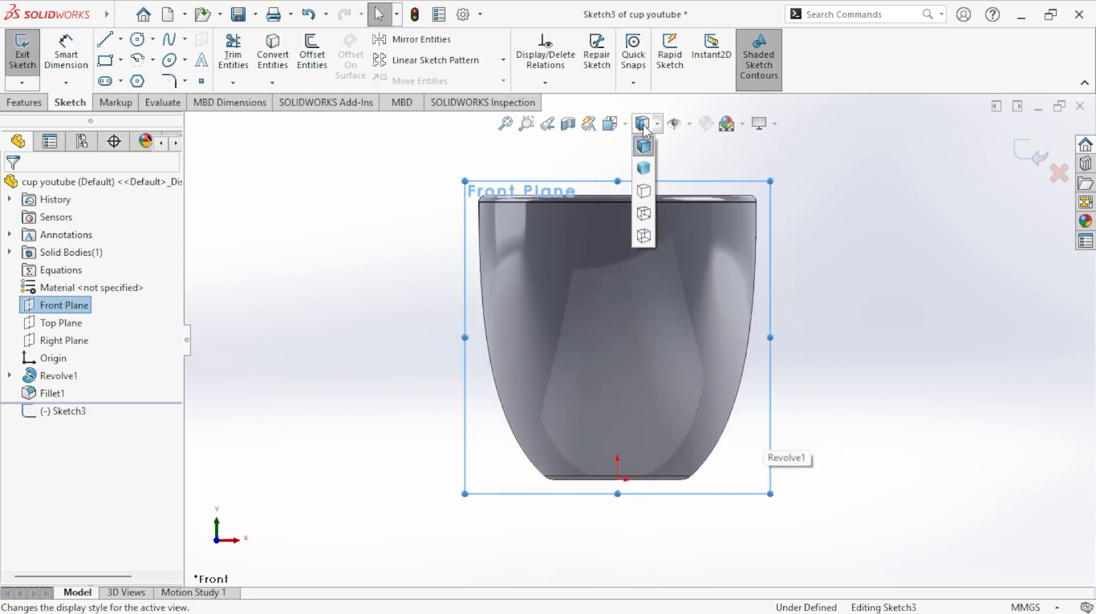
click(645, 193)
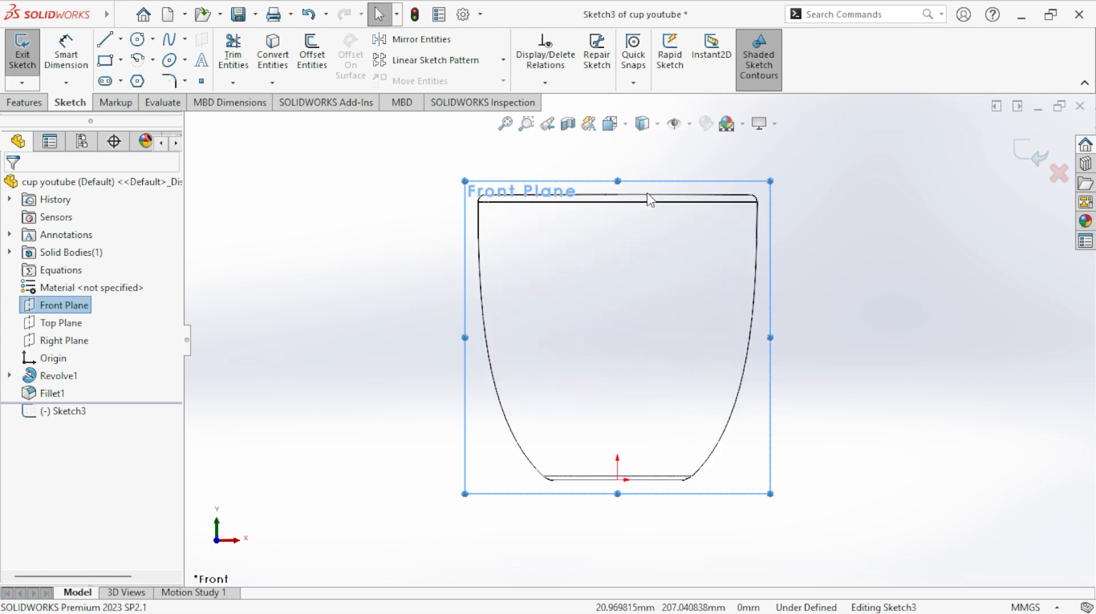
- Sketch a vertical centerline about 272 mm long from the origin up past the cup's rim
click(120, 39)
click(148, 76)
scroll(639, 341, up, 2)
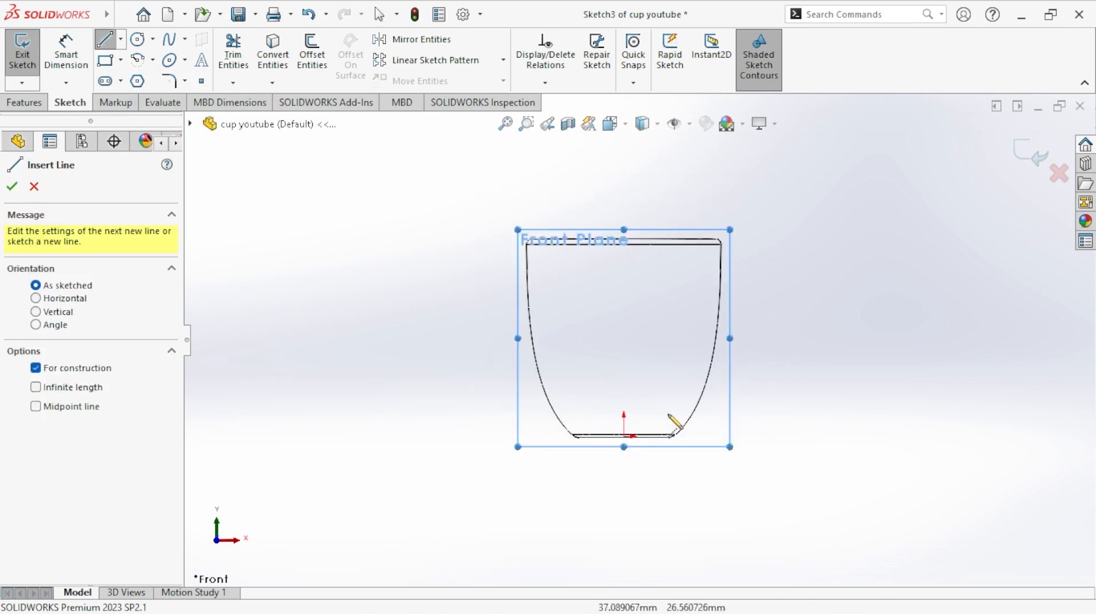
click(624, 436)
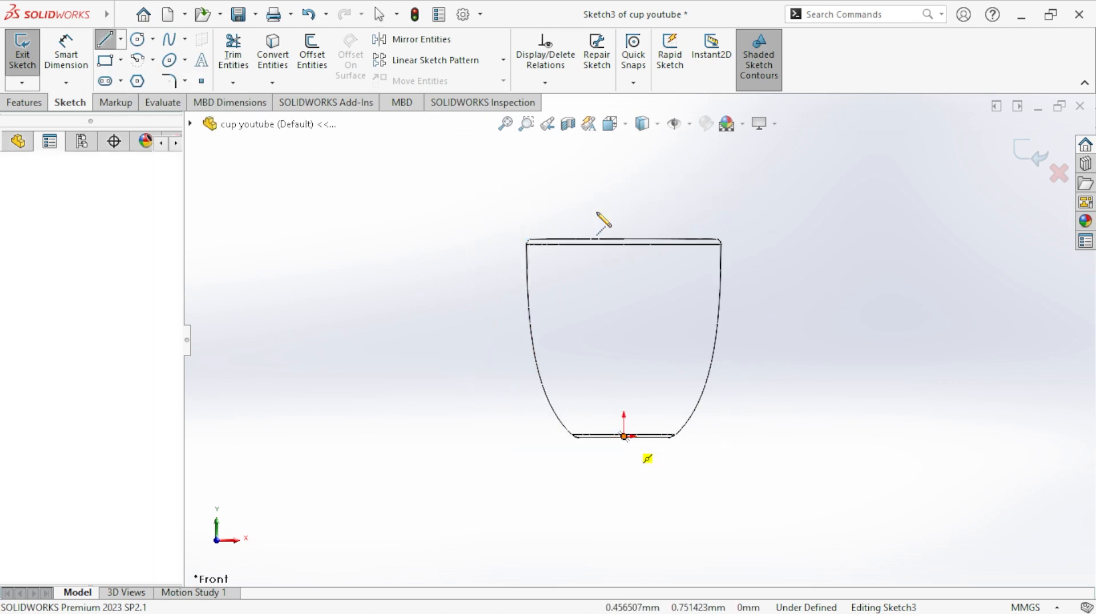
click(625, 174)
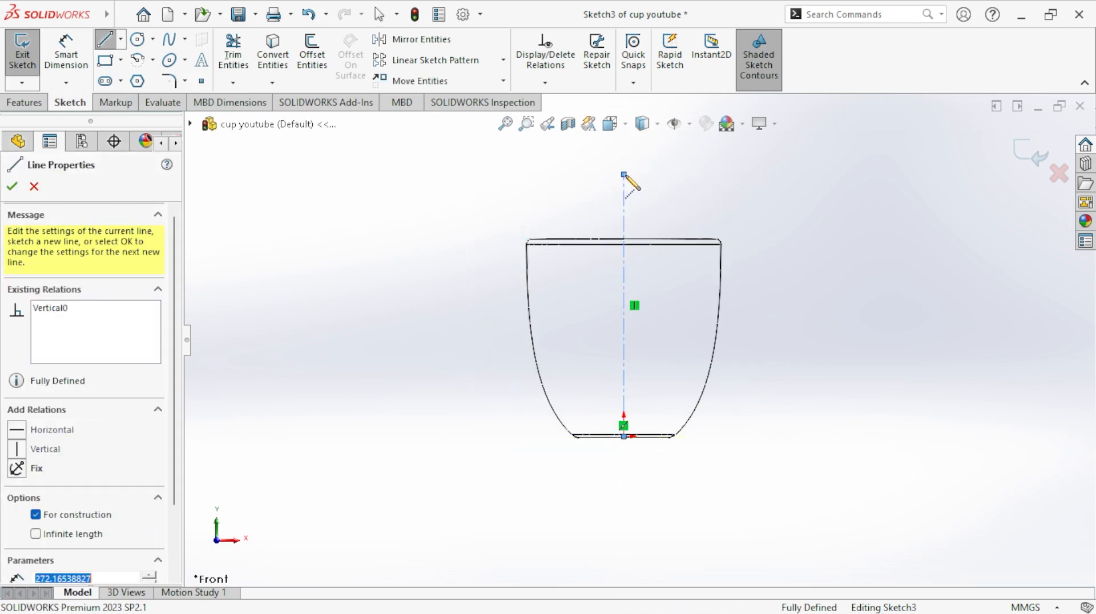
right_click(631, 179)
click(648, 186)
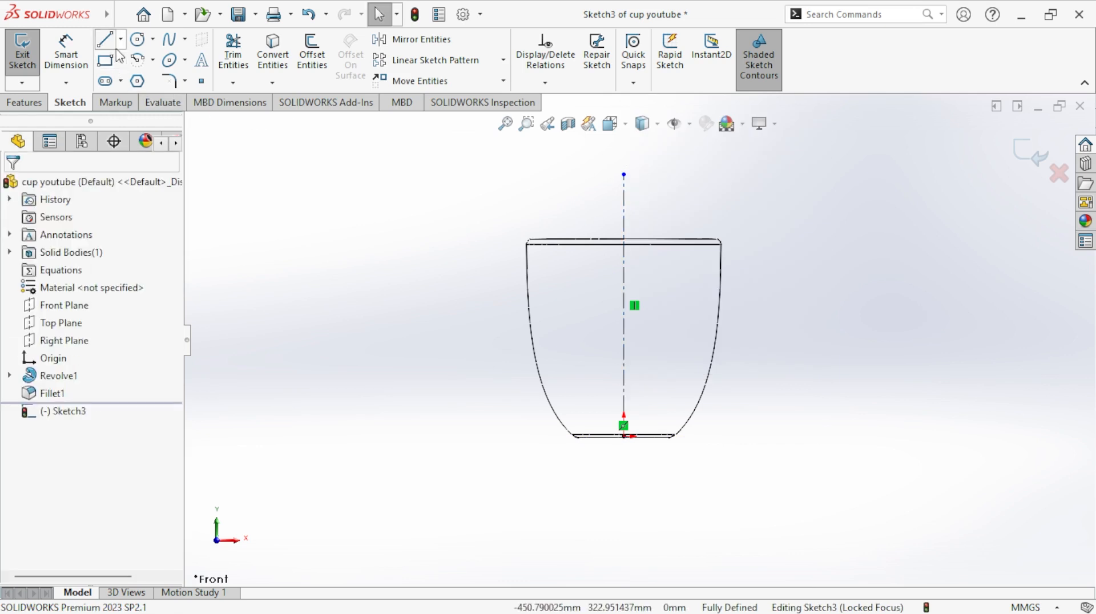
- Place two sketch points inside the cup's right half, at about X 64, Y 179 mm and X 57, Y 43 mm
click(201, 81)
scroll(737, 305, down, 3)
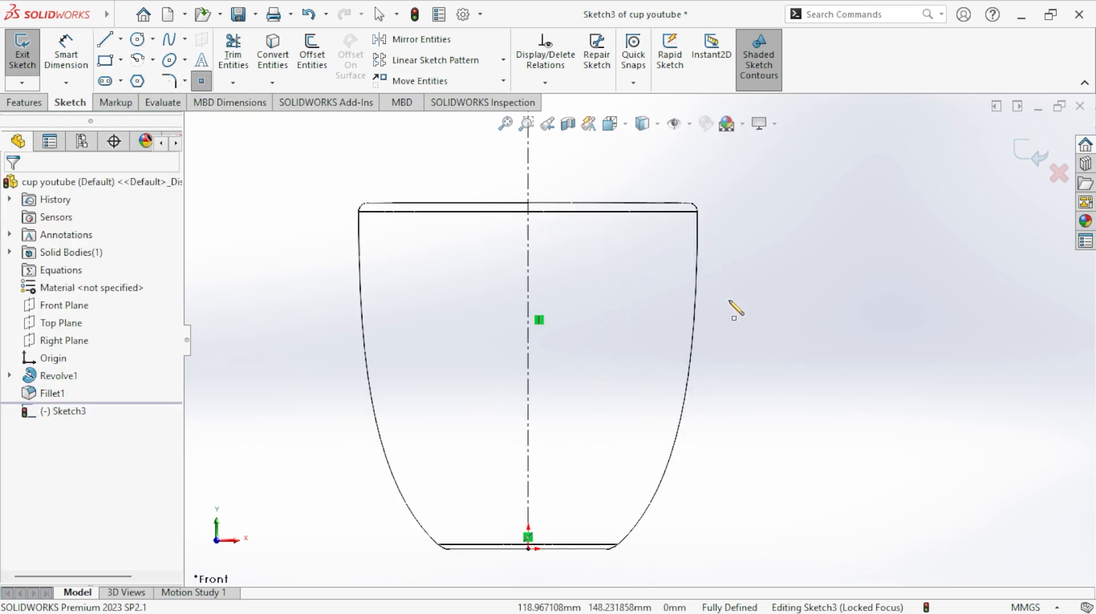
click(637, 247)
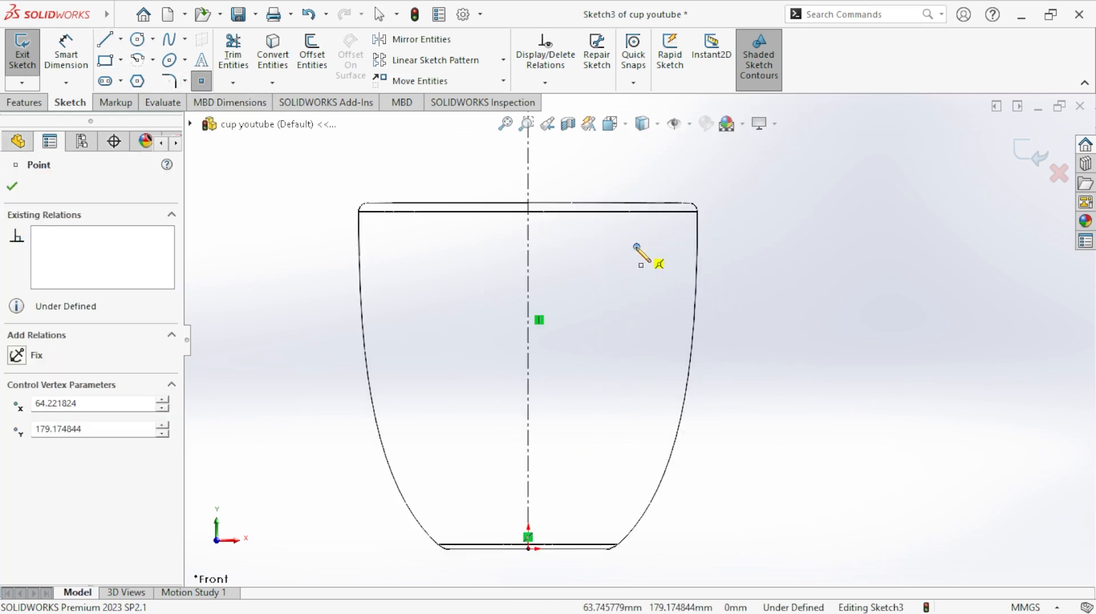
right_click(635, 246)
click(651, 255)
key(Escape)
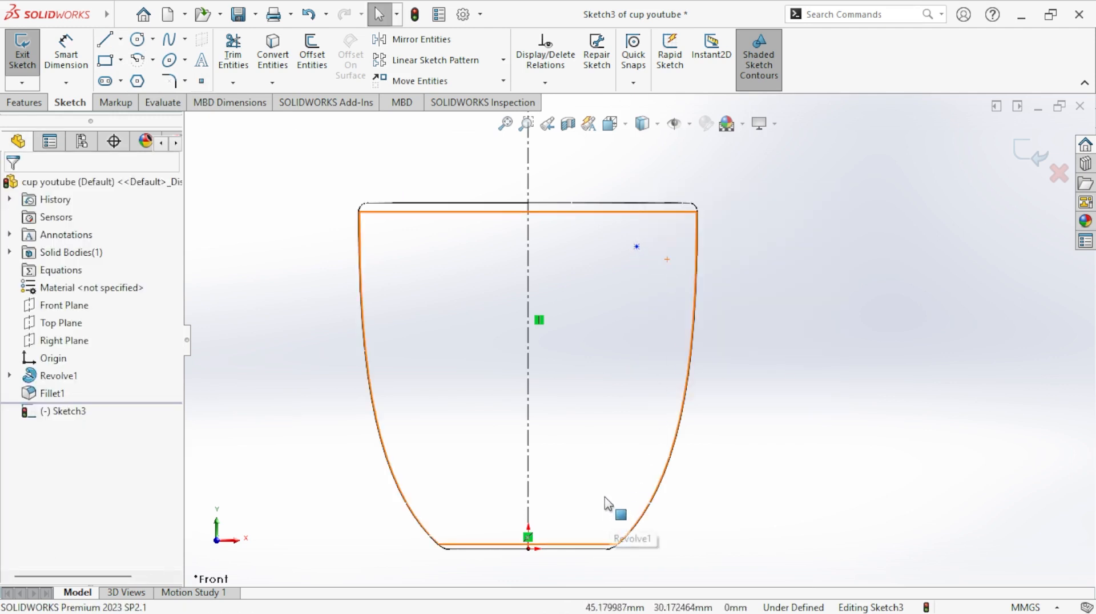
click(201, 82)
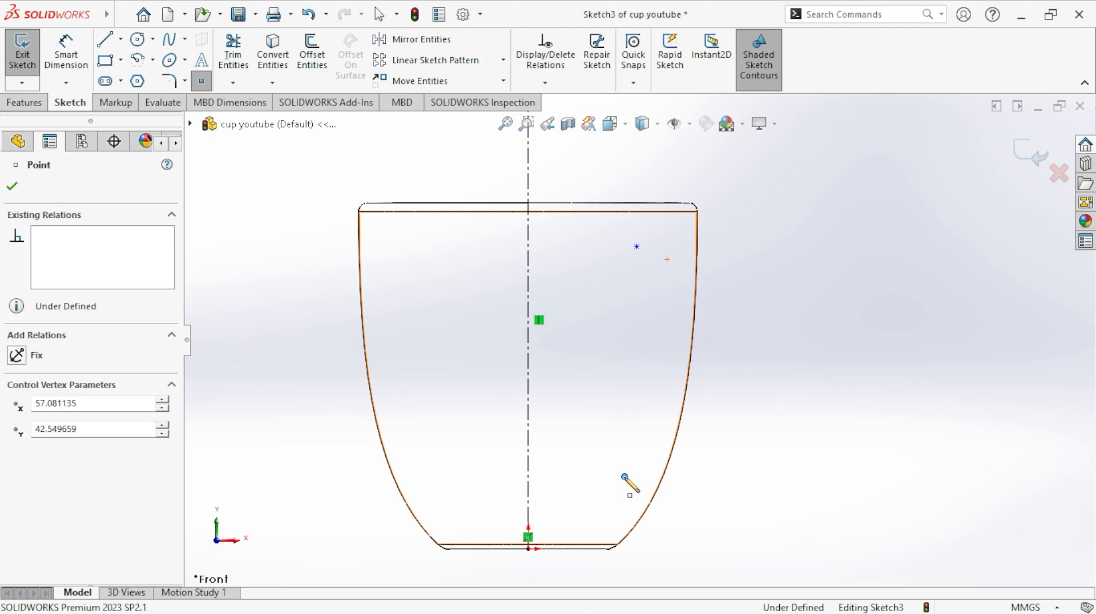
click(624, 477)
right_click(625, 477)
click(663, 465)
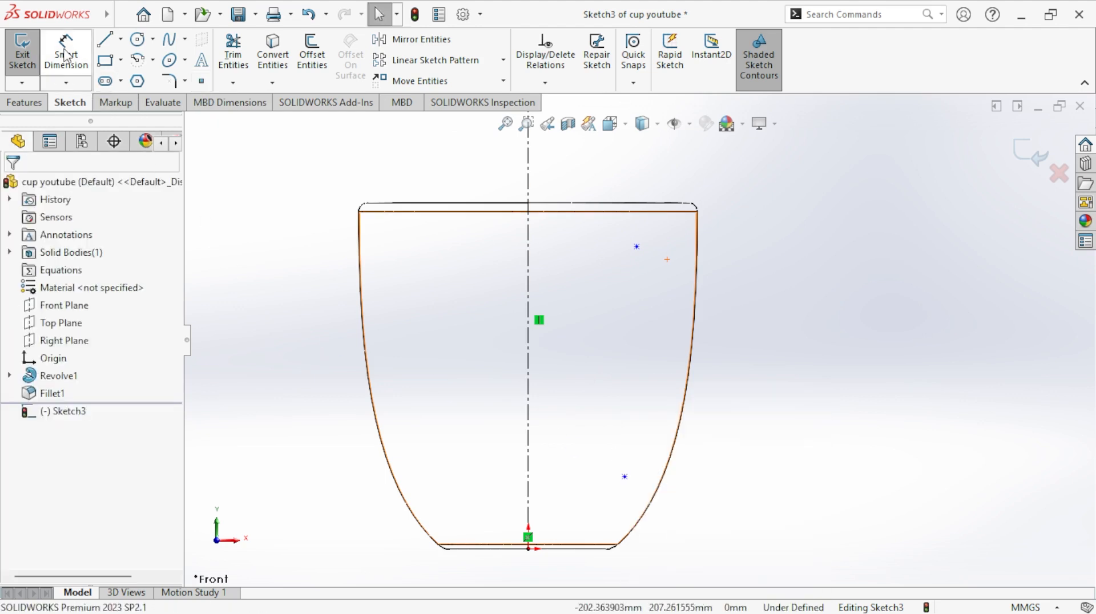
- Dimension the lower point's horizontal distance from the centerline as 40 mm
click(66, 55)
click(625, 477)
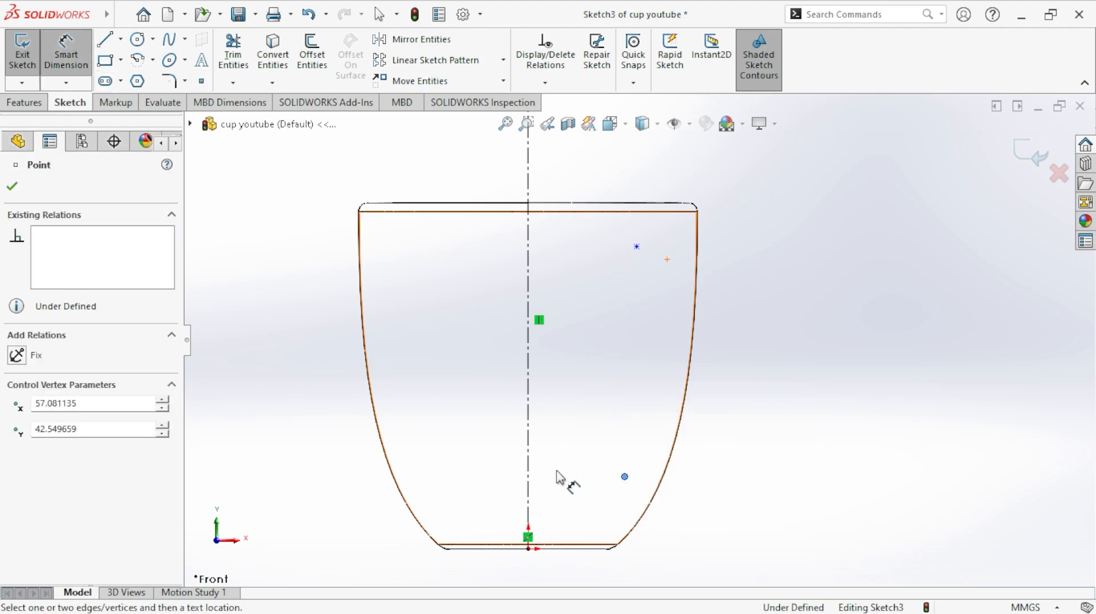
click(528, 484)
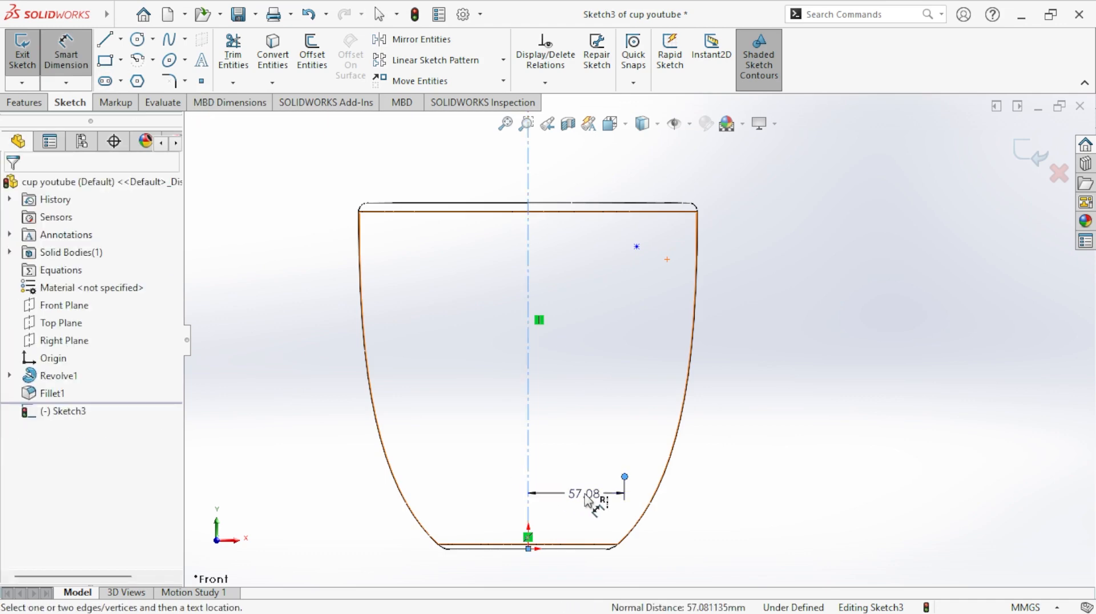
click(587, 495)
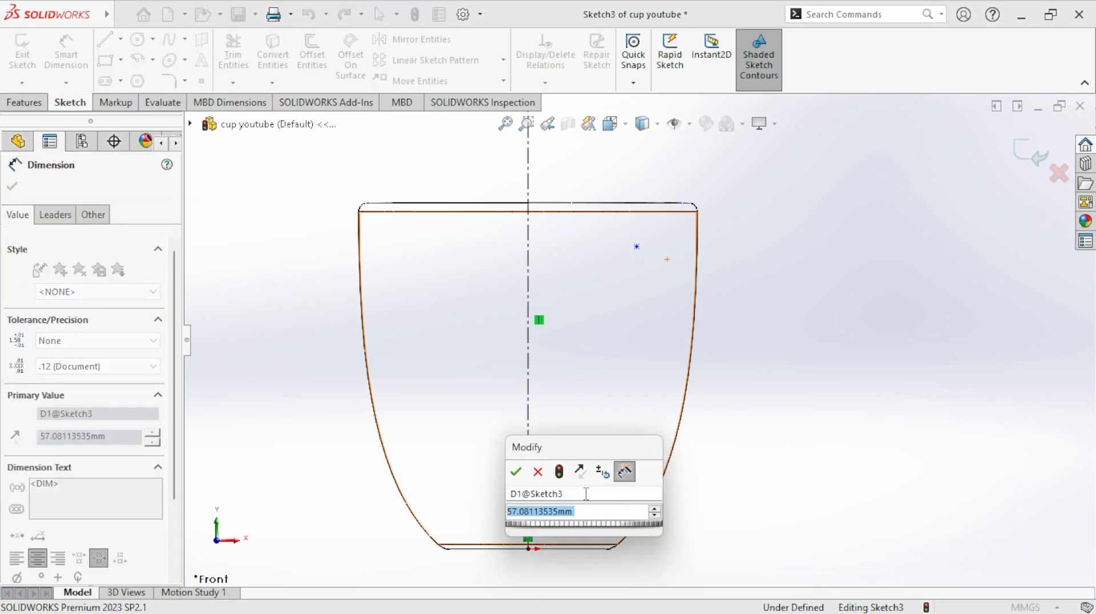
text(40)
key(Return)
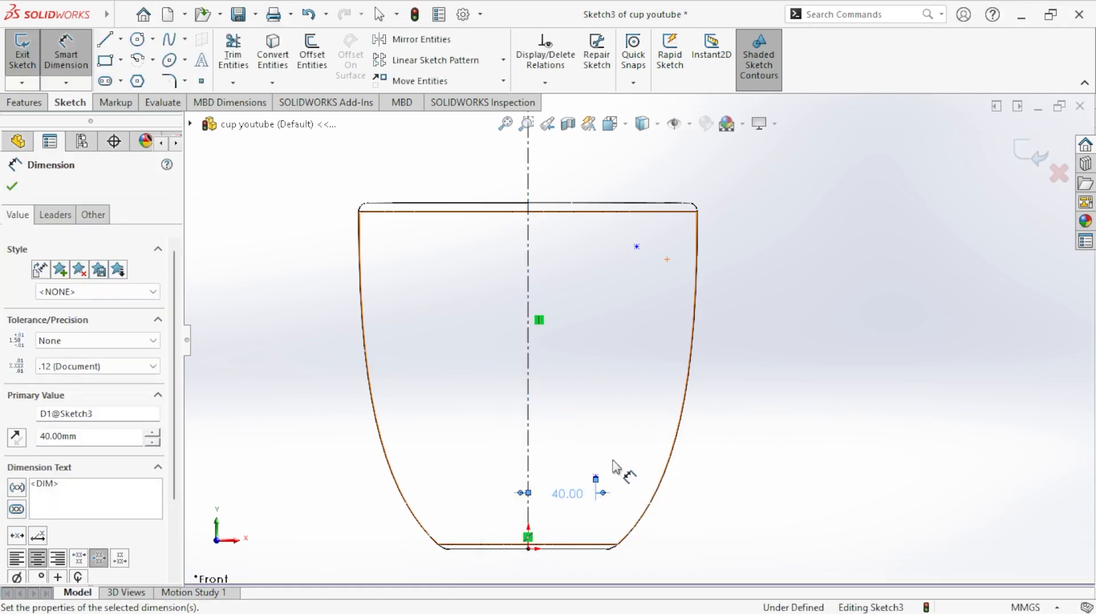
- Dimension the upper point's horizontal distance from the centerline as 70 mm
click(638, 247)
click(529, 247)
click(586, 260)
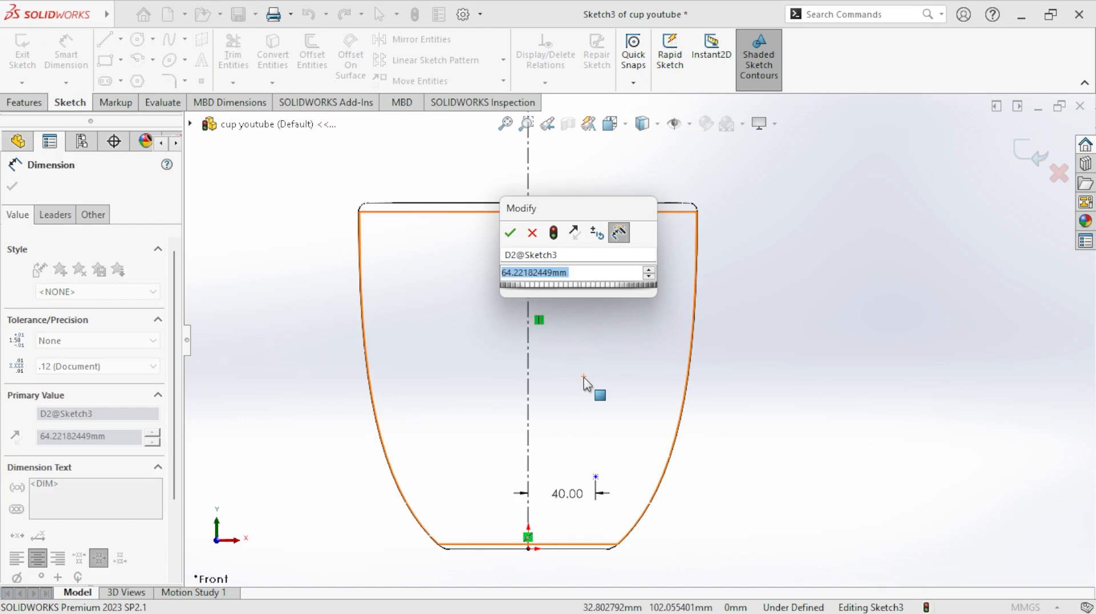
text(70)
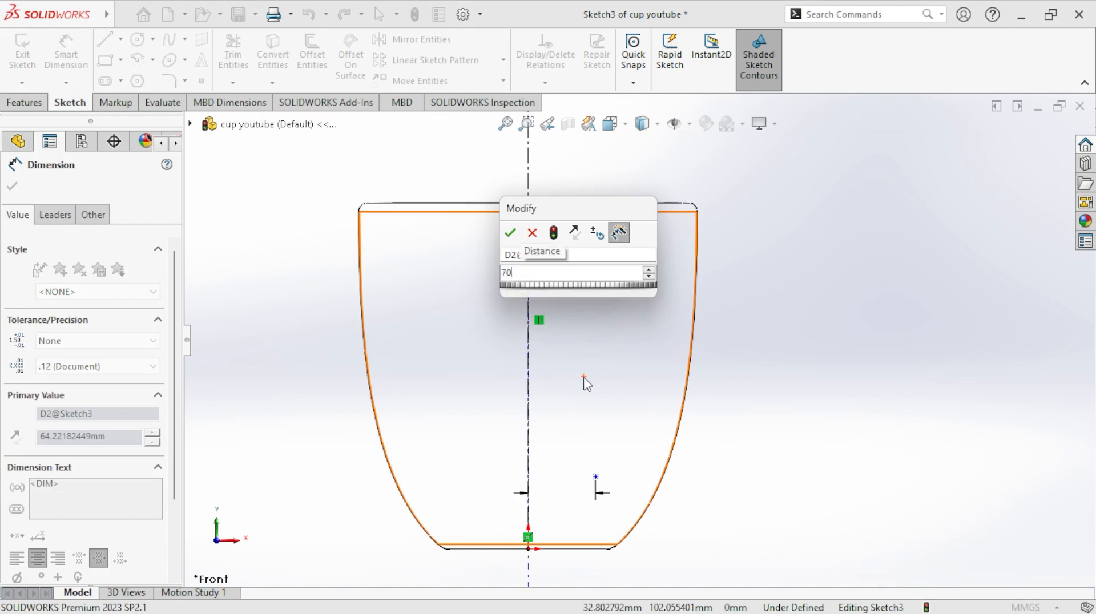
key(Return)
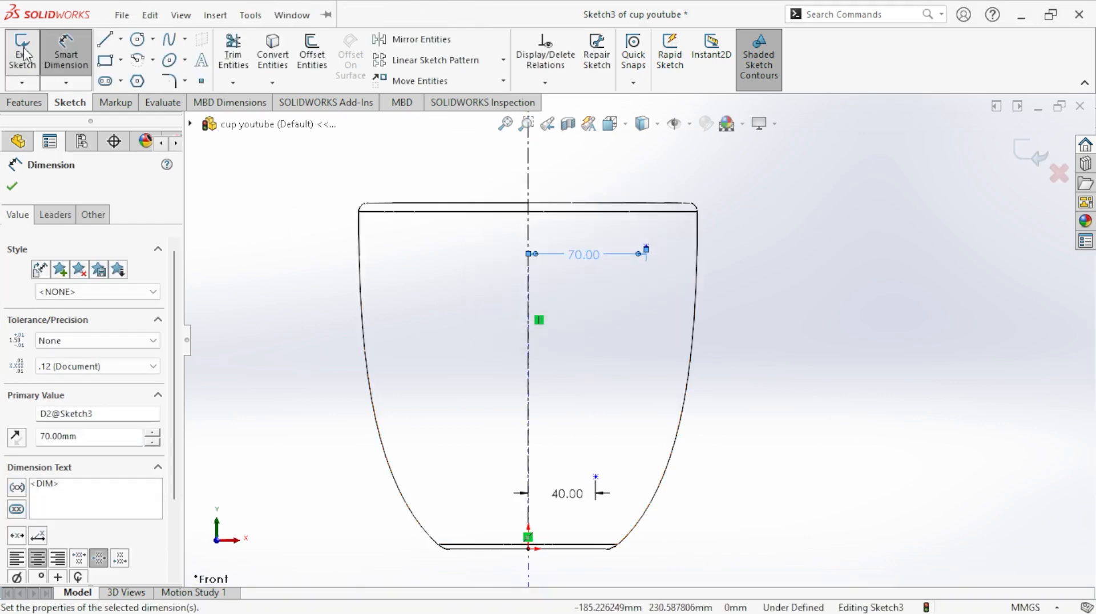
- Sketch a three-point spline from the upper point, through a point outside the cup's right wall, to the lower point
click(170, 40)
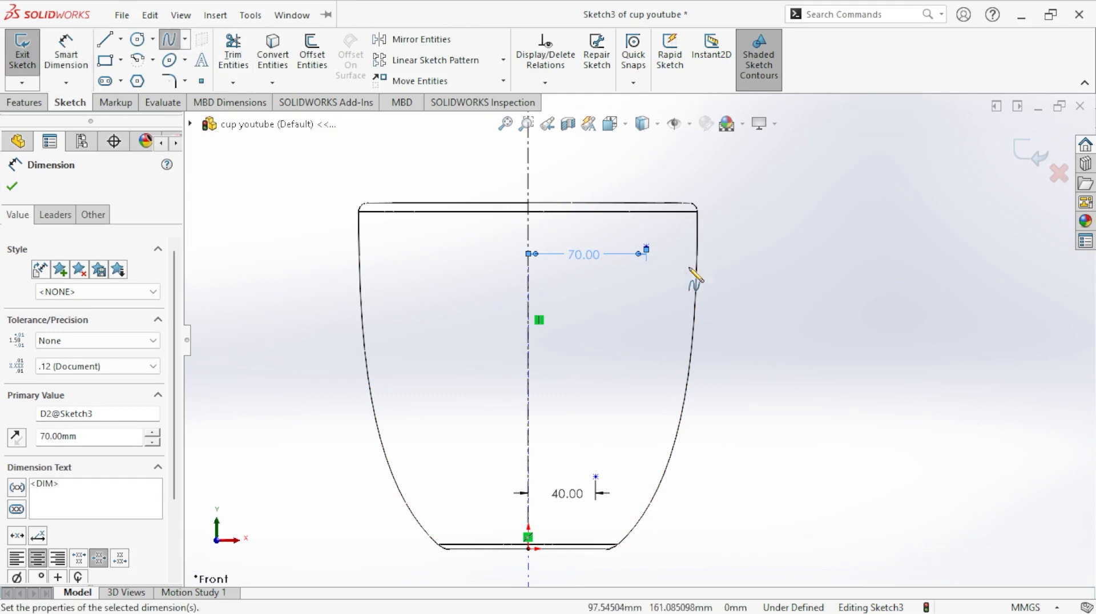
click(646, 246)
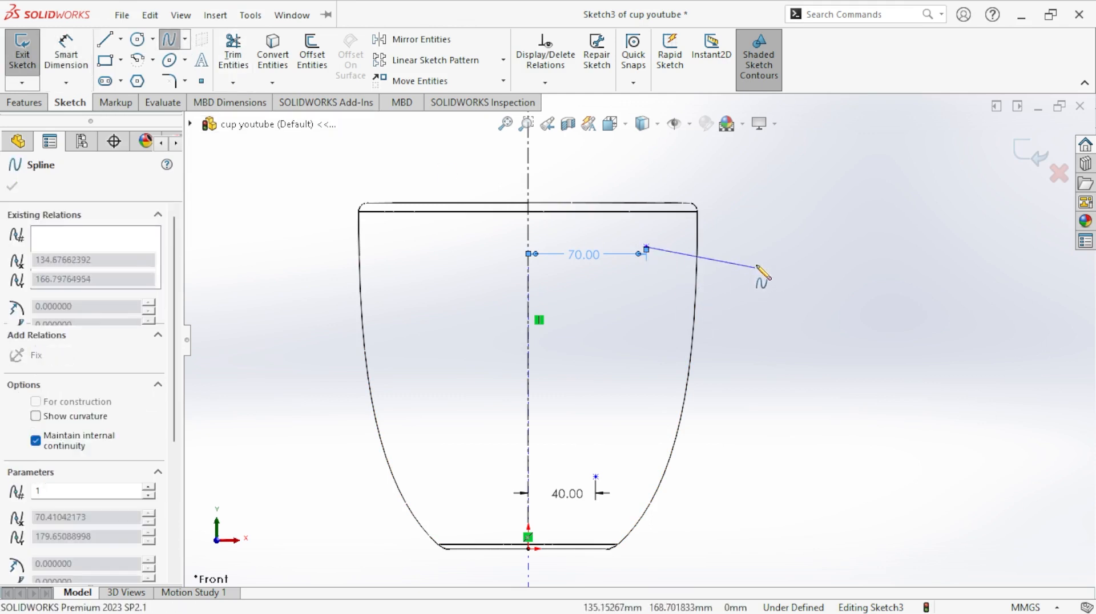
click(765, 260)
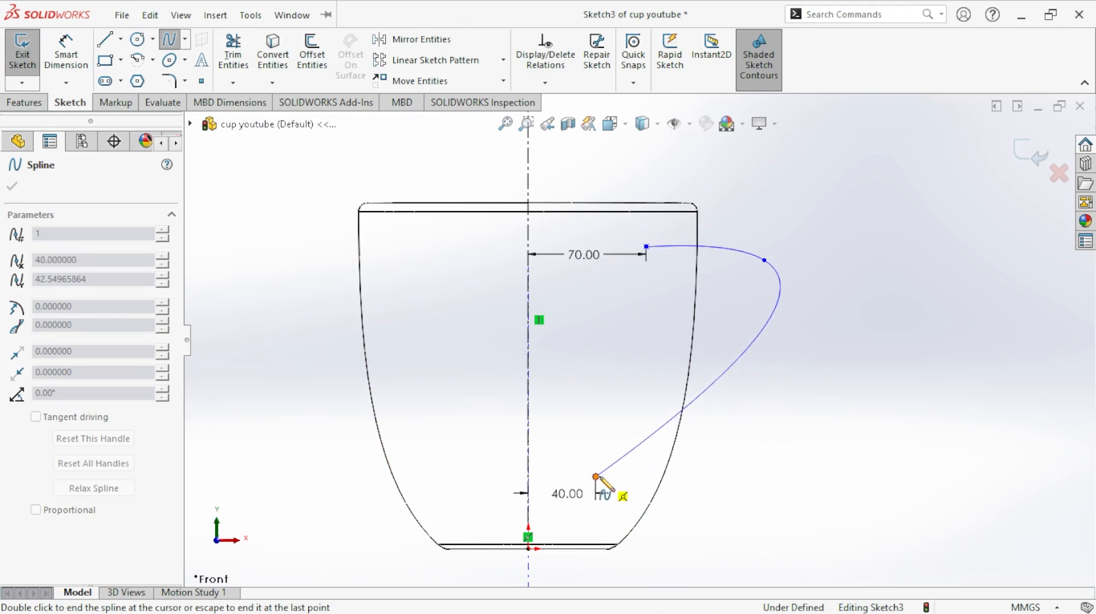
right_click(597, 477)
click(615, 485)
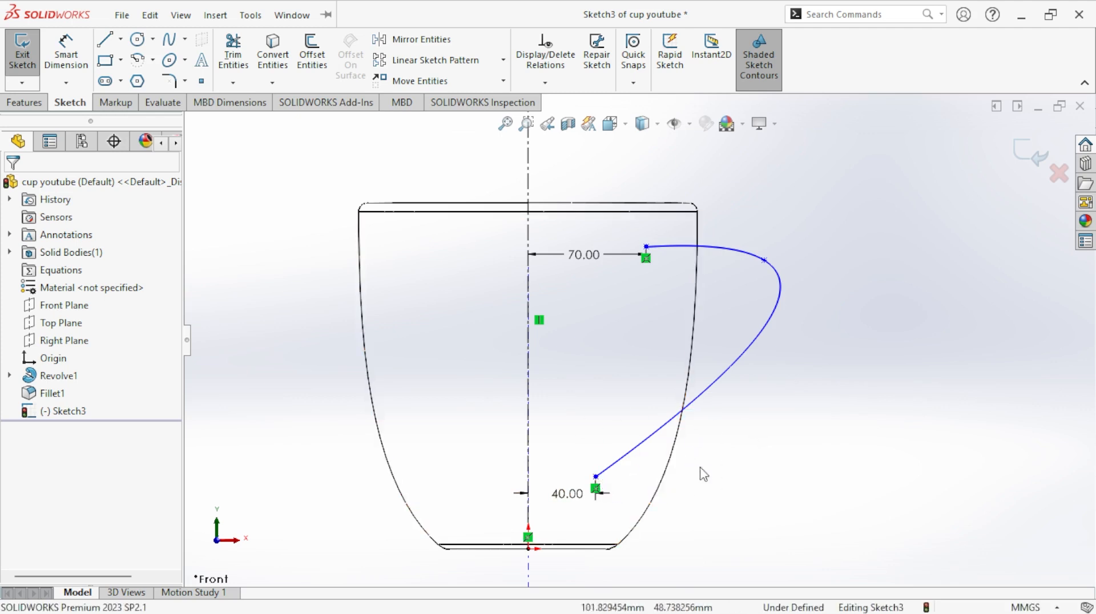
- Sketch a horizontal centerline about 177 mm long from the spline's lower endpoint out past the cup's right wall
click(121, 40)
click(140, 78)
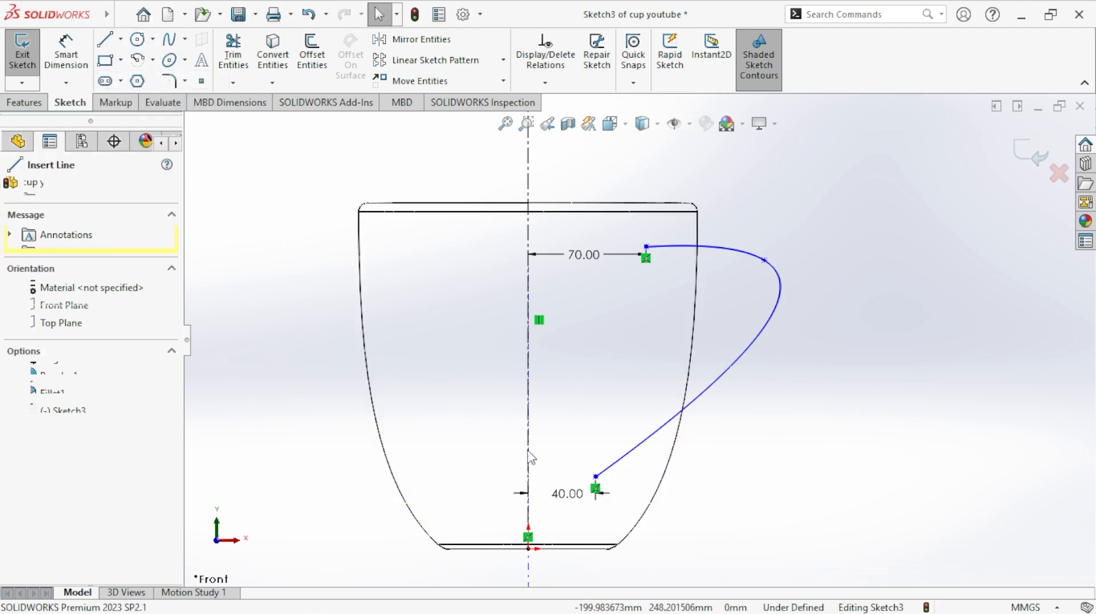
click(596, 479)
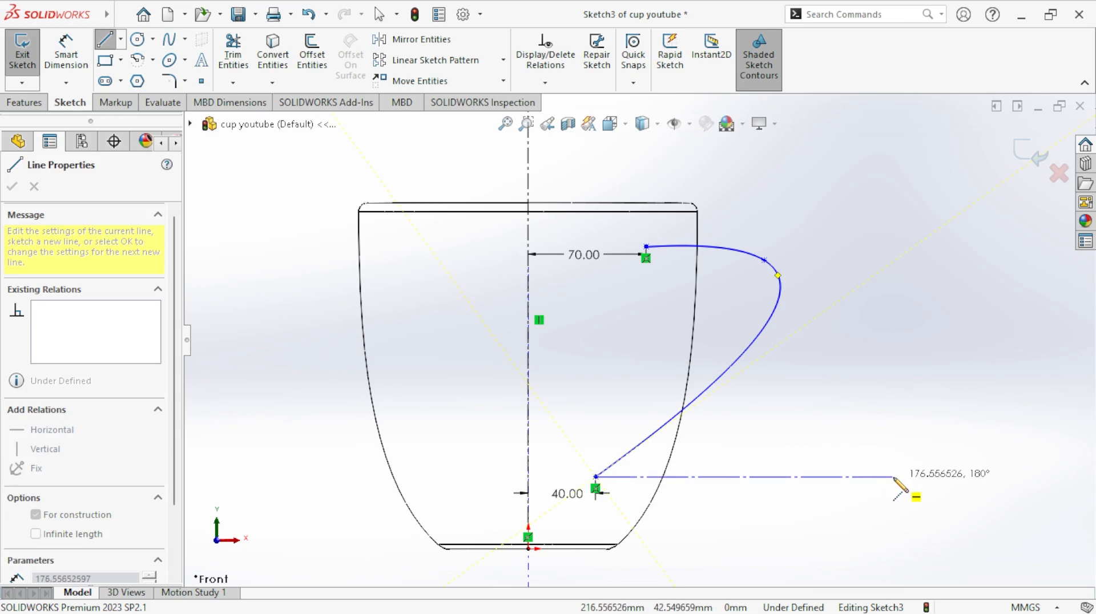
click(894, 477)
right_click(894, 477)
click(931, 424)
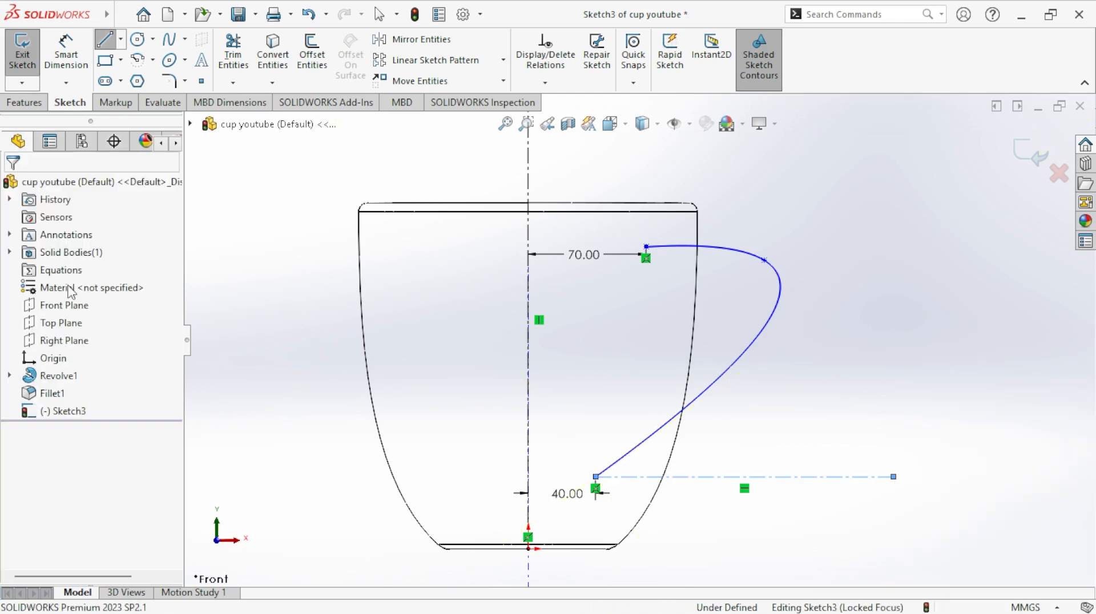
- Sketch a second centerline about 197 mm long from the spline's lower endpoint, sloping upward away from the cup
click(121, 39)
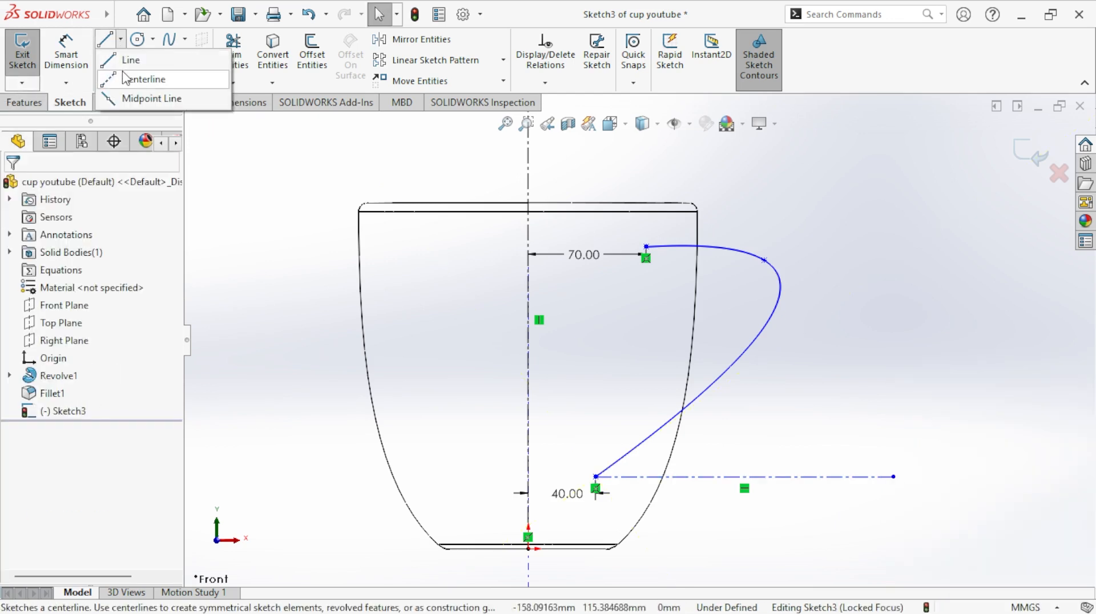
click(143, 76)
click(596, 477)
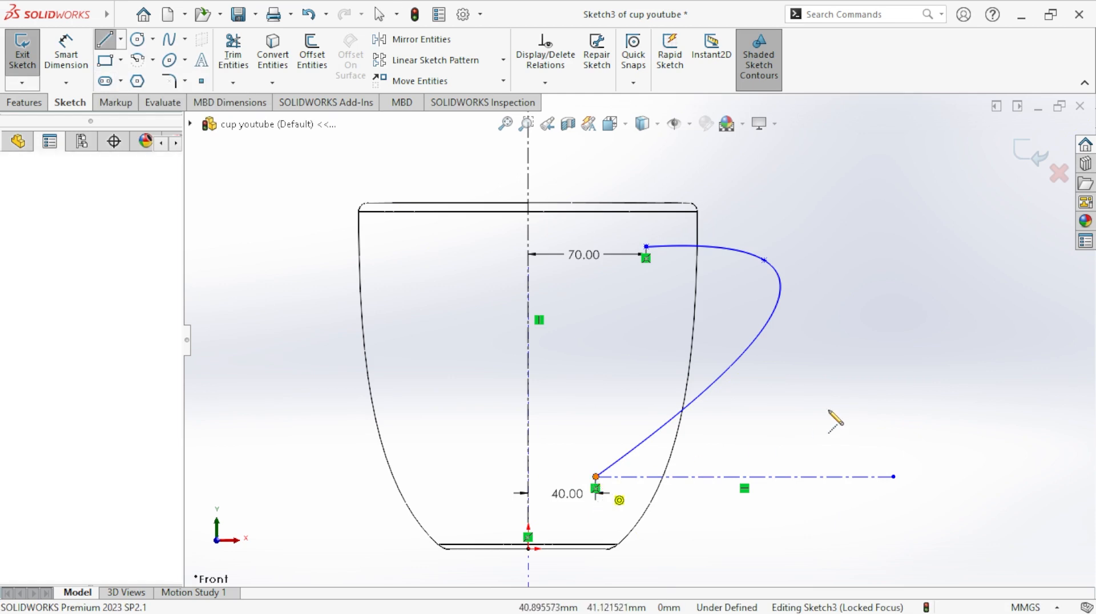
click(914, 380)
right_click(914, 380)
click(921, 392)
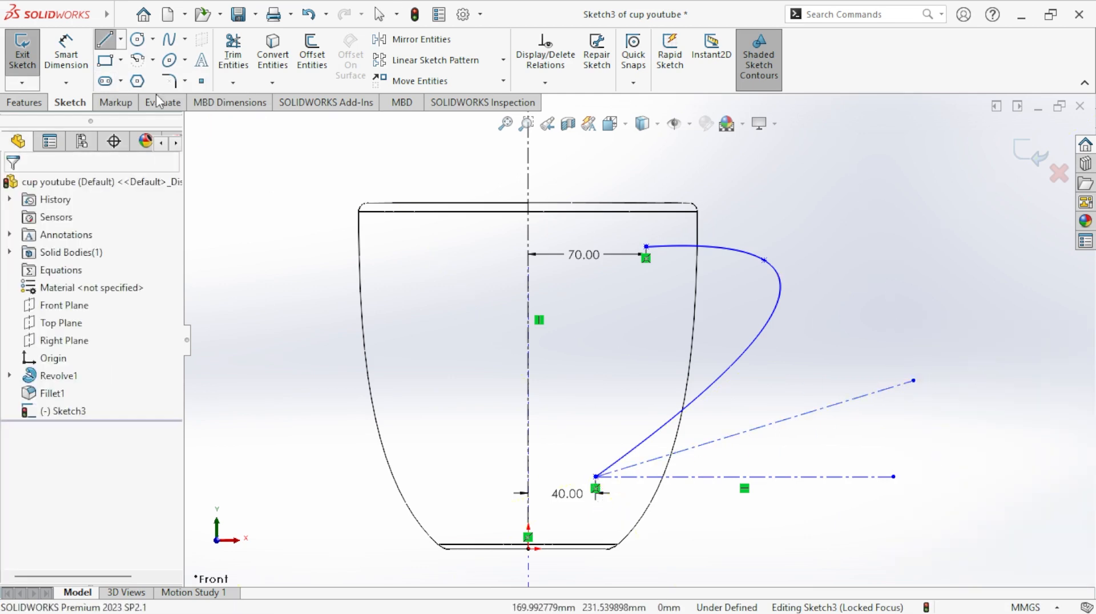
- Add a tangent relation between the inclined centerline and the handle spline
click(571, 81)
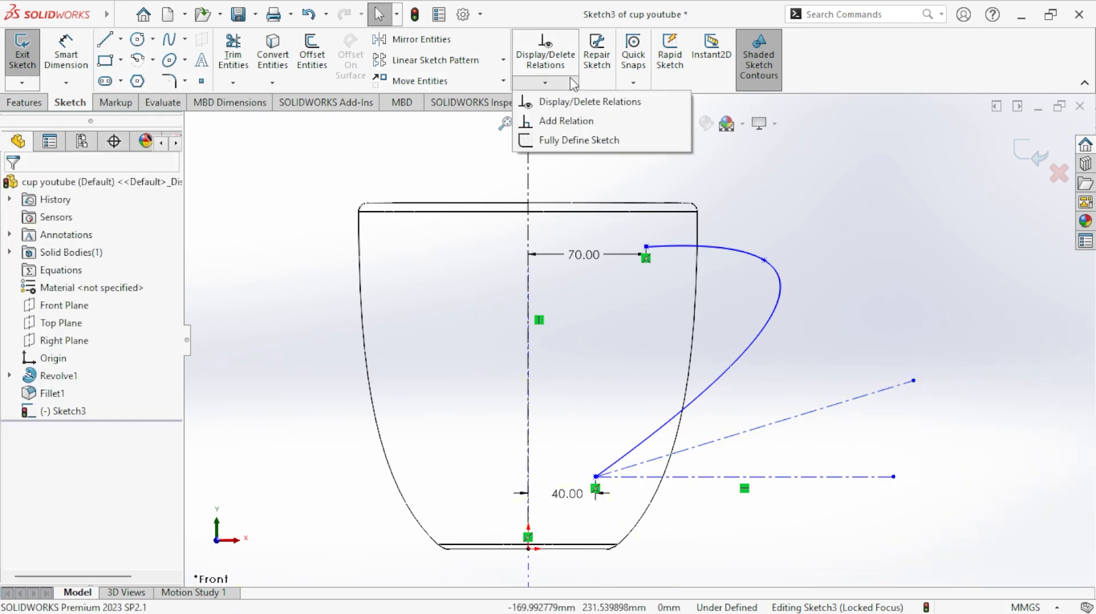
click(563, 120)
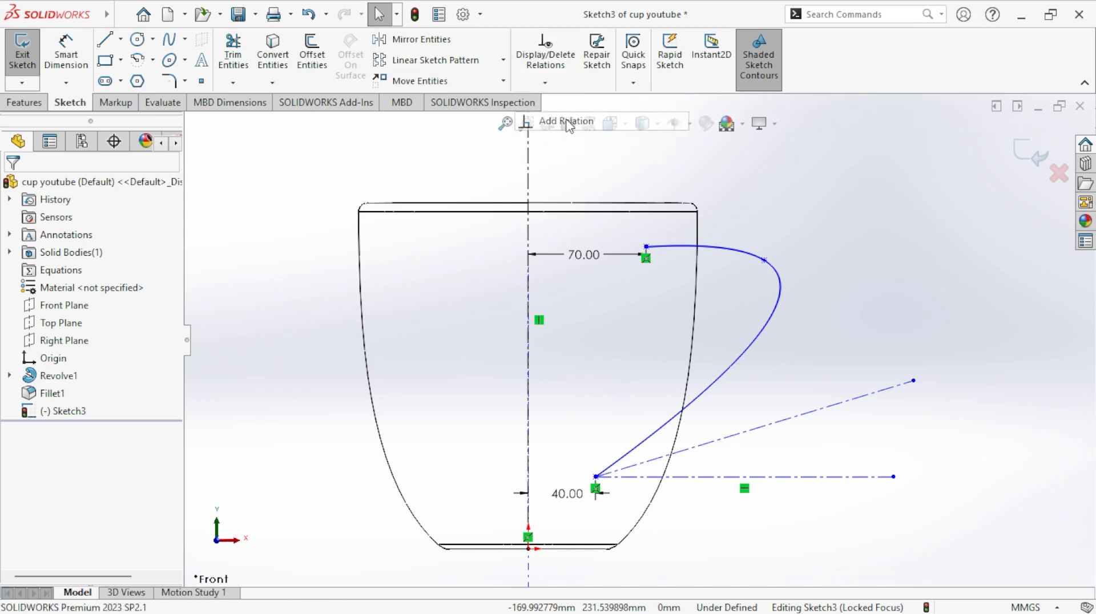
click(737, 439)
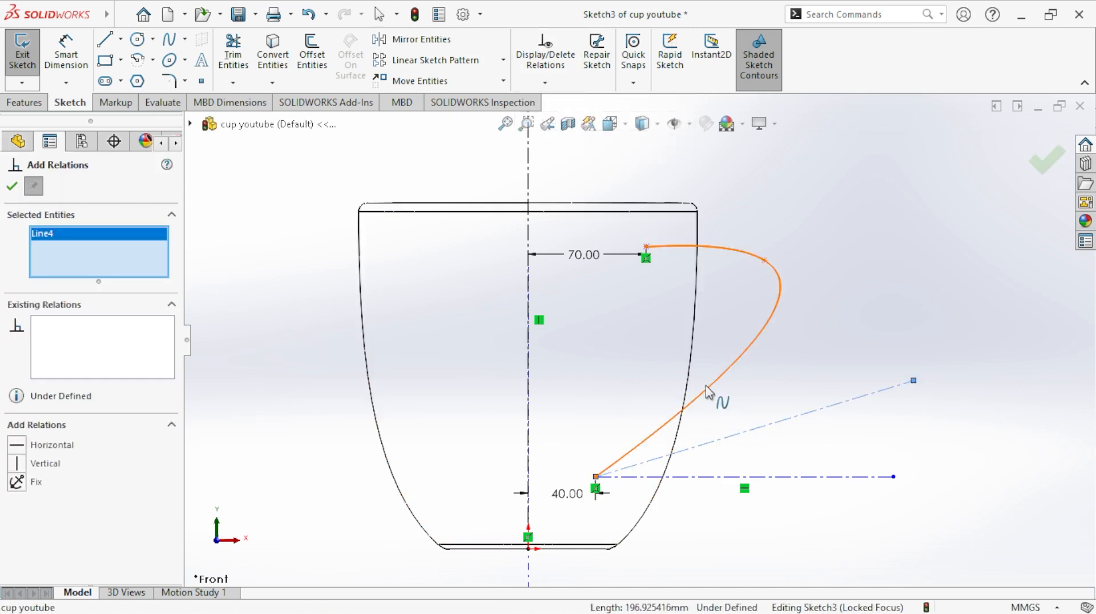
click(711, 392)
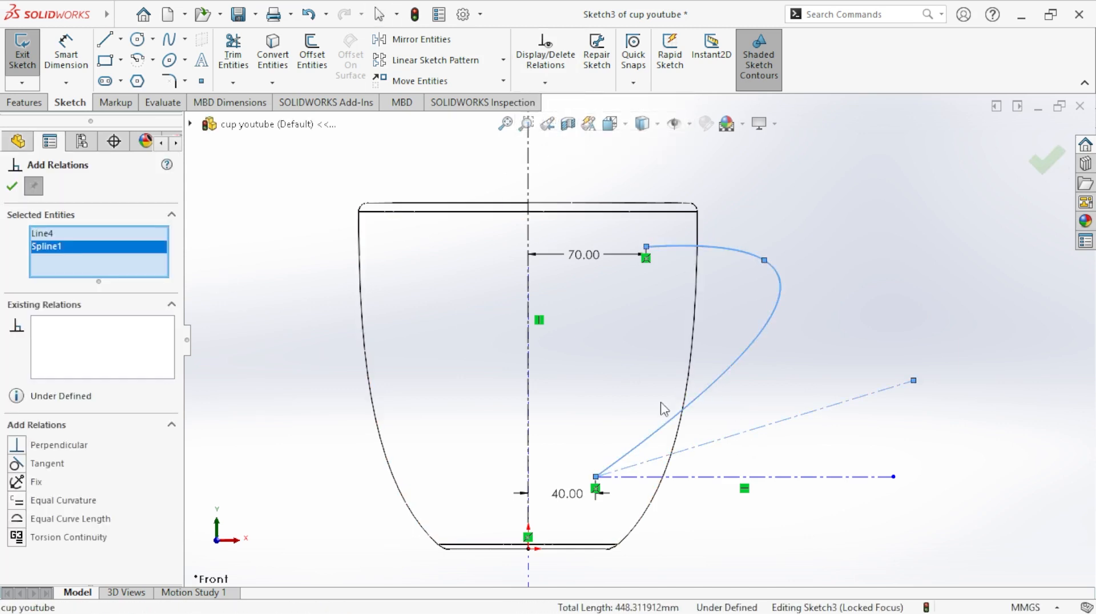
click(21, 468)
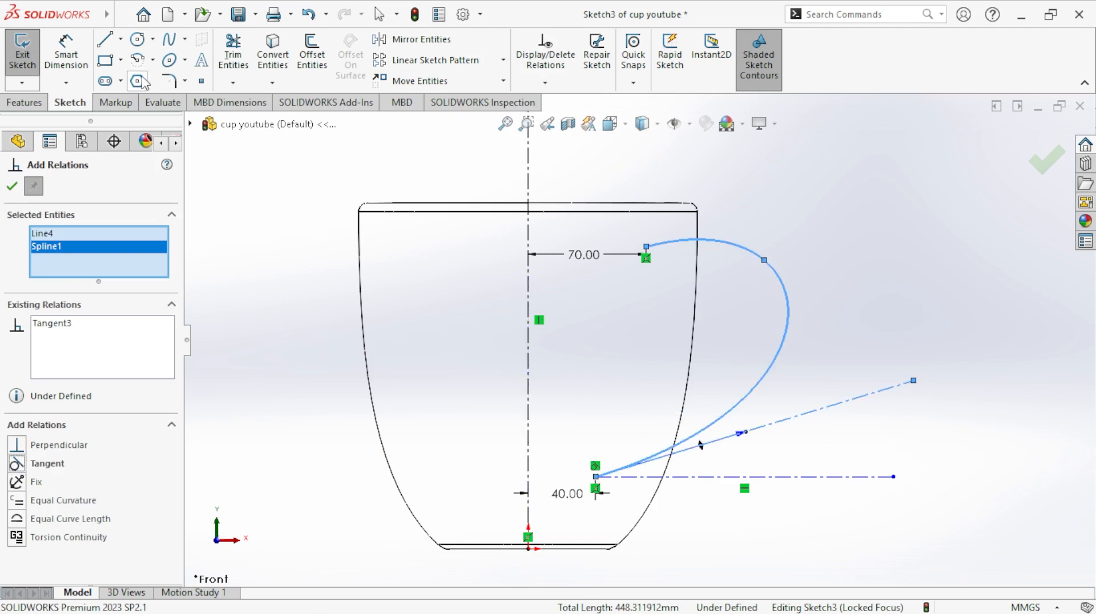
- Dimension the angle between the inclined and horizontal centerlines as 40°
click(80, 66)
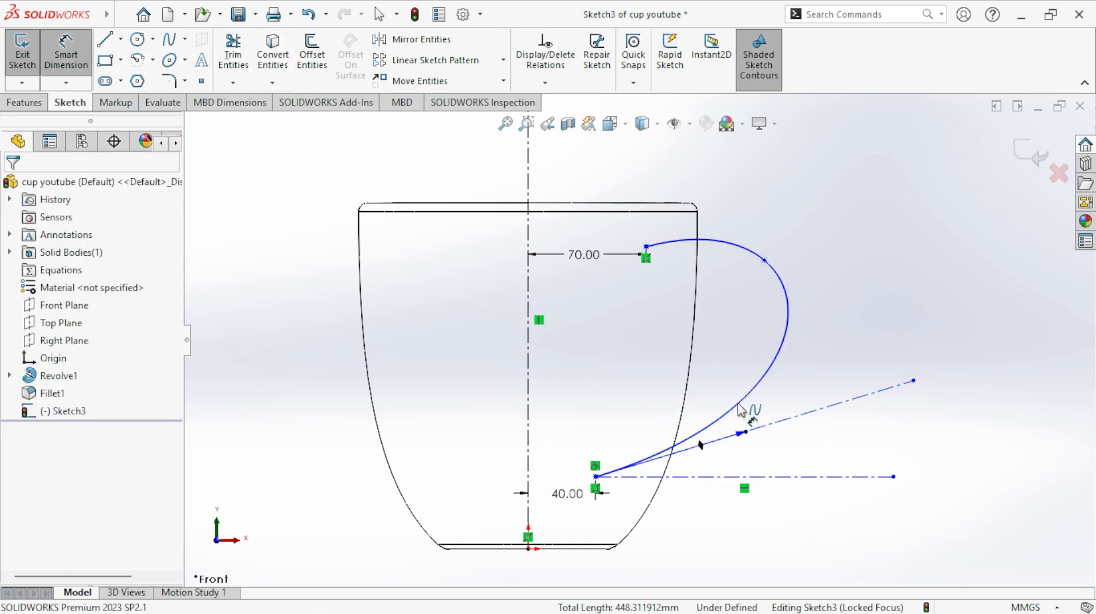
click(766, 426)
click(797, 477)
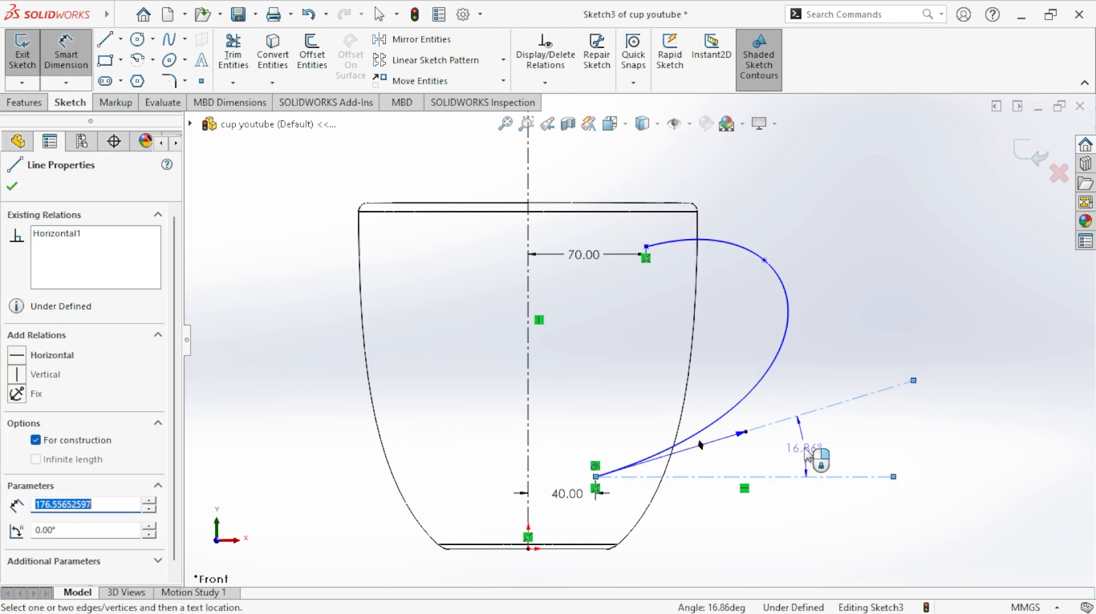
click(808, 449)
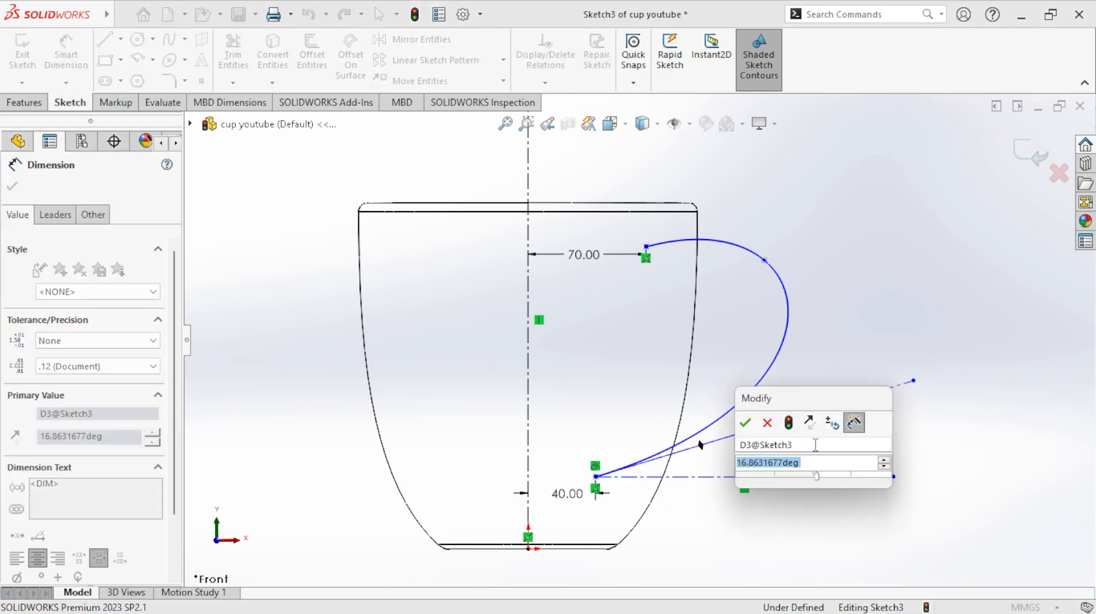
text(40)
key(Return)
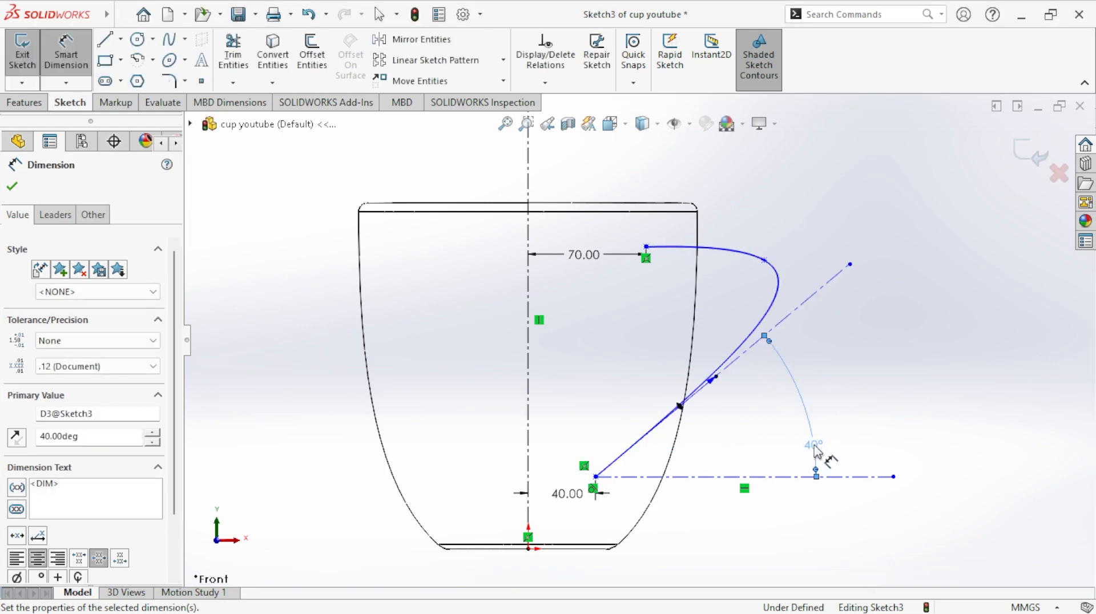
- Set the angle between the inclined and horizontal centerlines to 30°
double_click(815, 446)
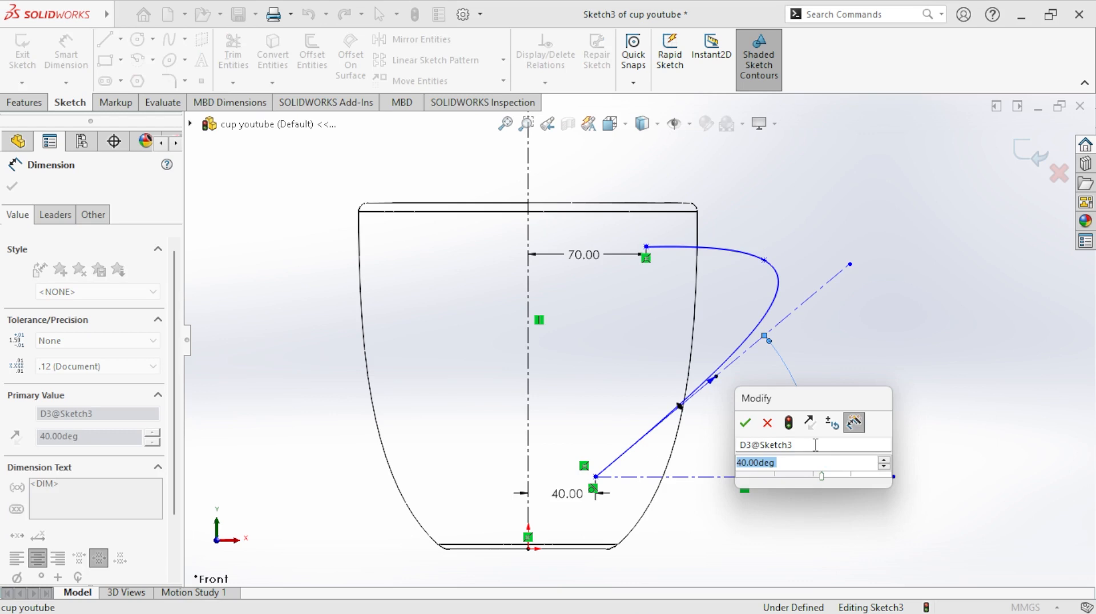
text(30)
key(Return)
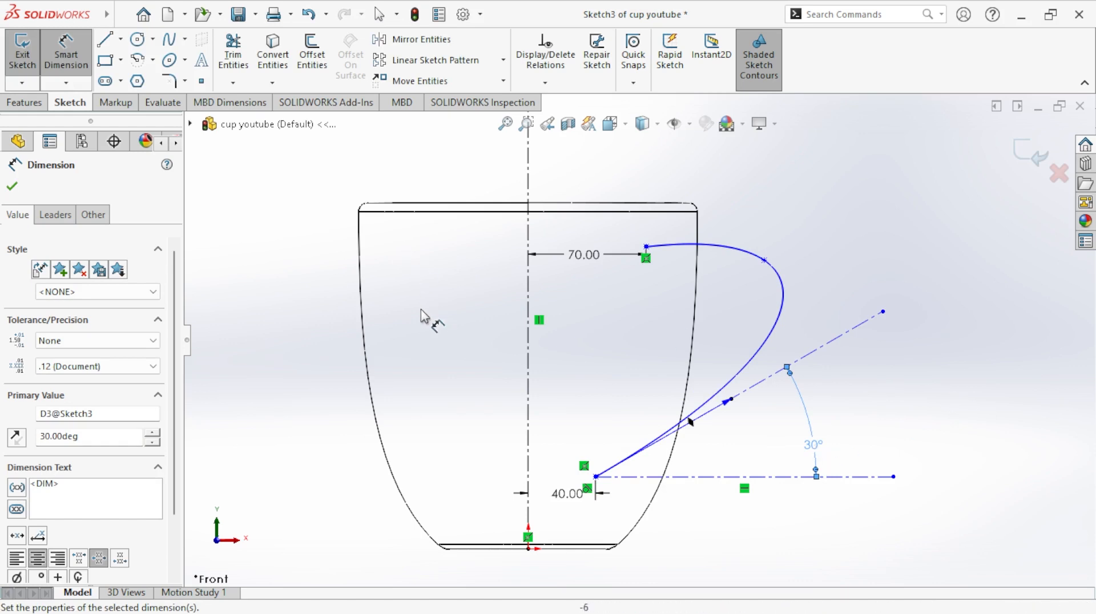
click(14, 186)
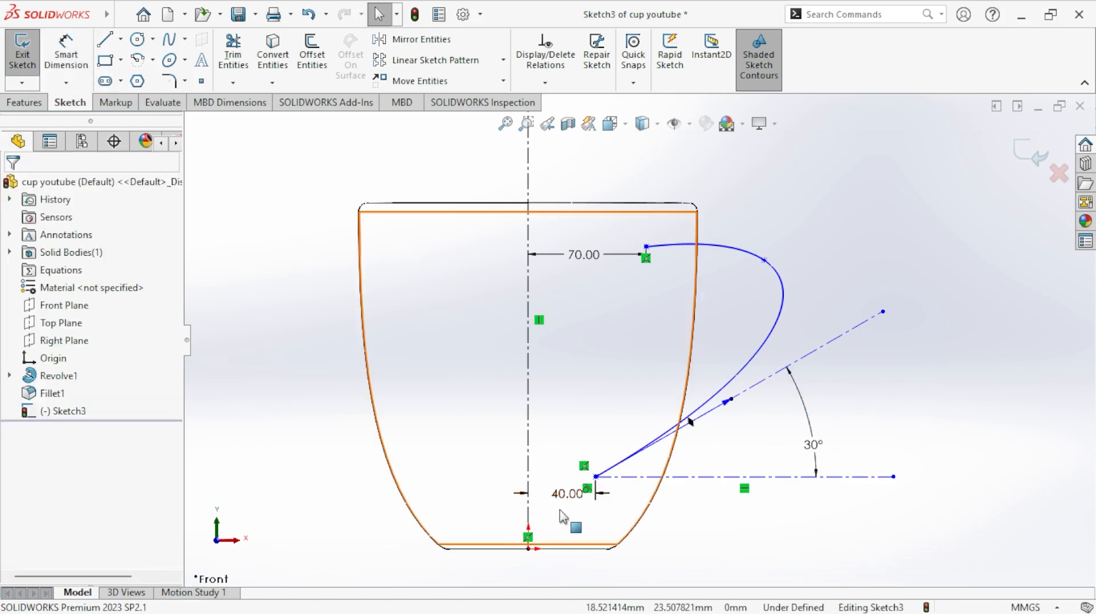
- Set the lower spline endpoint's horizontal distance from the vertical centerline to 50 mm
double_click(568, 499)
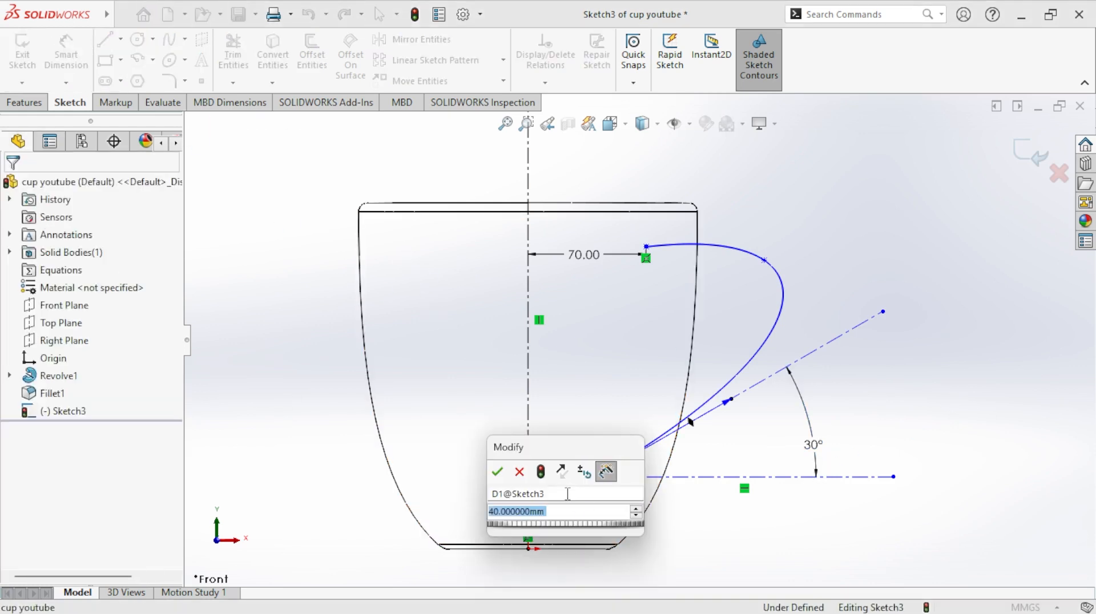
text(50)
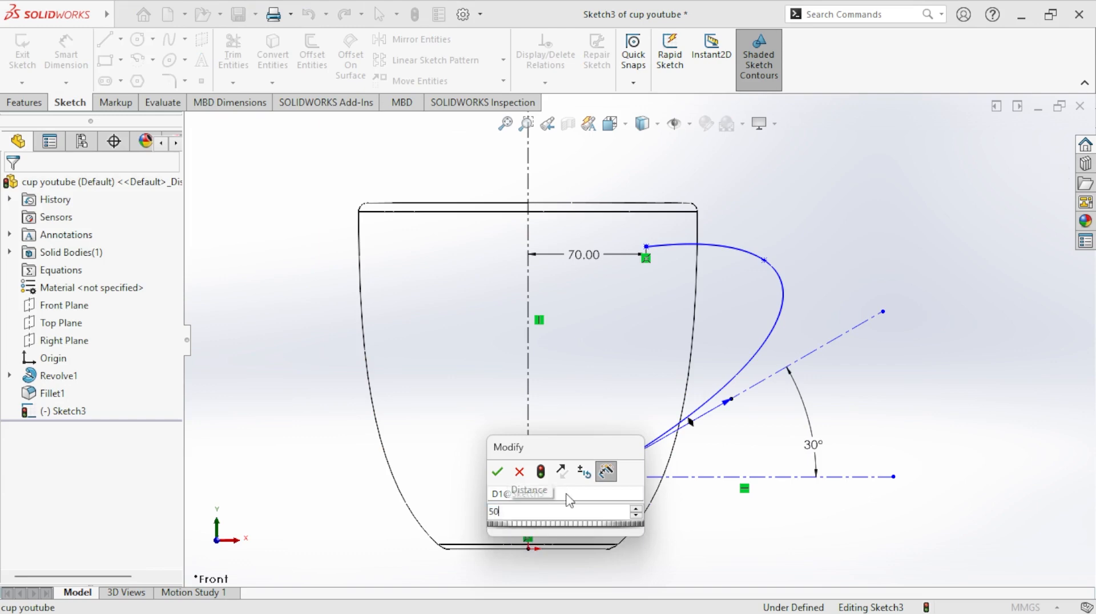
key(Return)
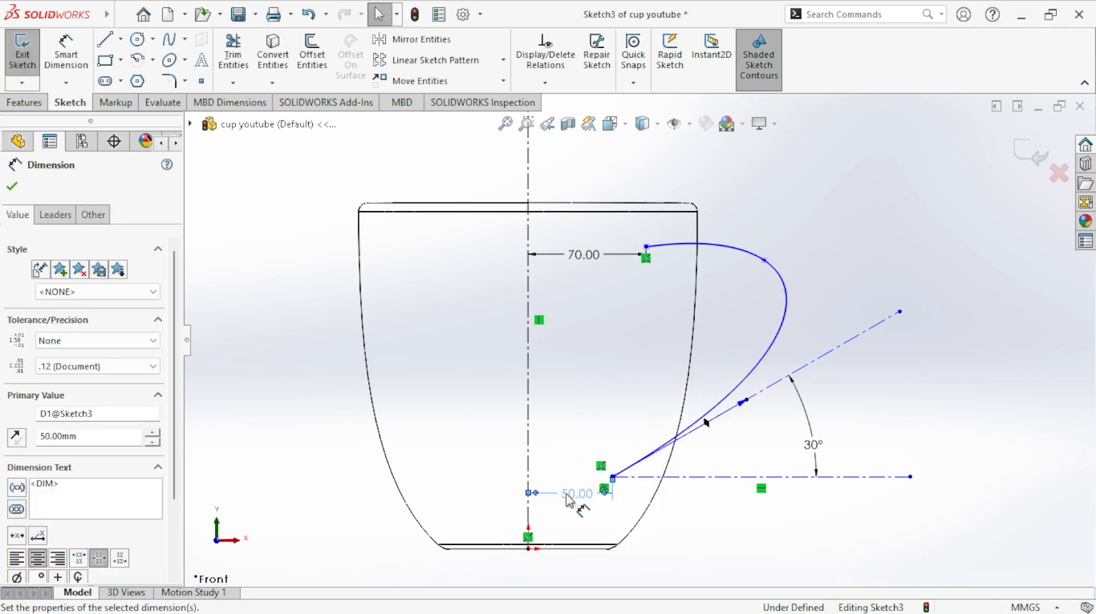
- Set the lower spline endpoint's horizontal distance from the vertical centerline to 60 mm
double_click(569, 496)
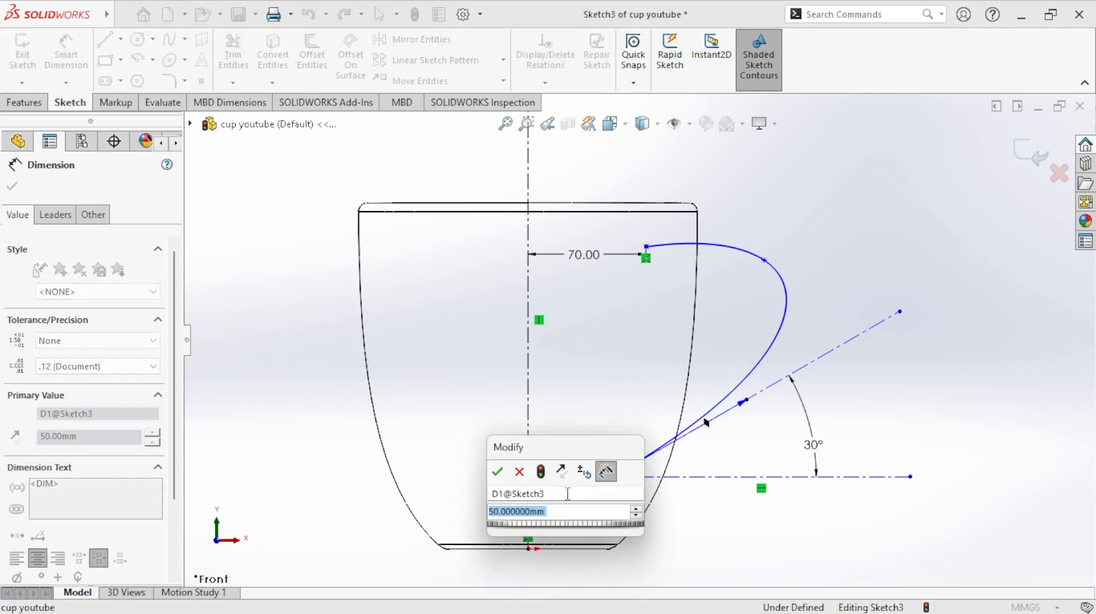
text(60)
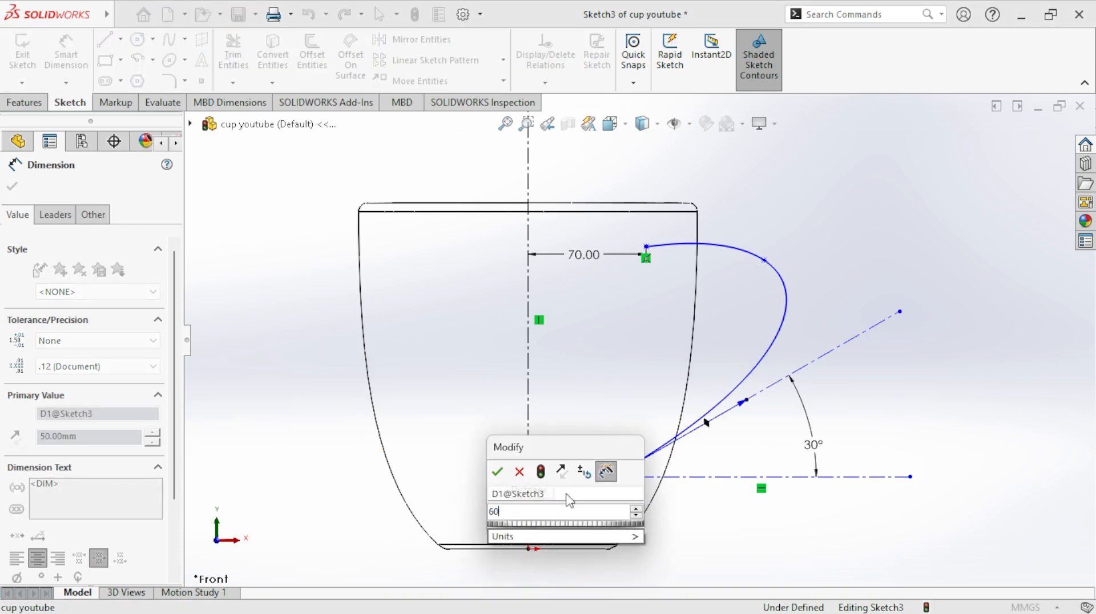
key(Return)
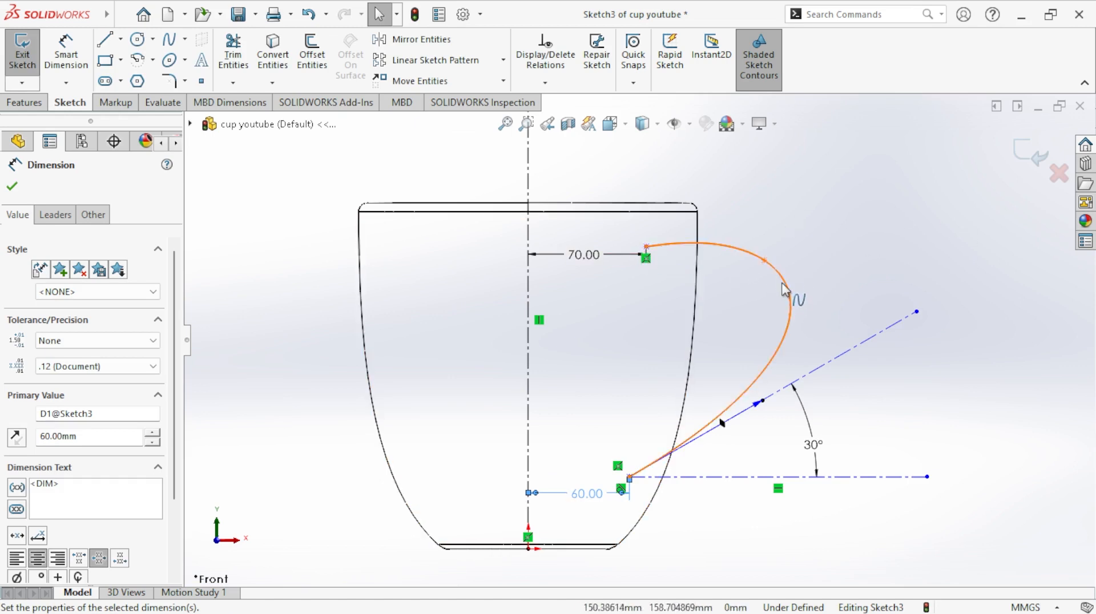
- Reshape the handle spline by moving its middle point slightly down and inward toward the cup wall
click(759, 282)
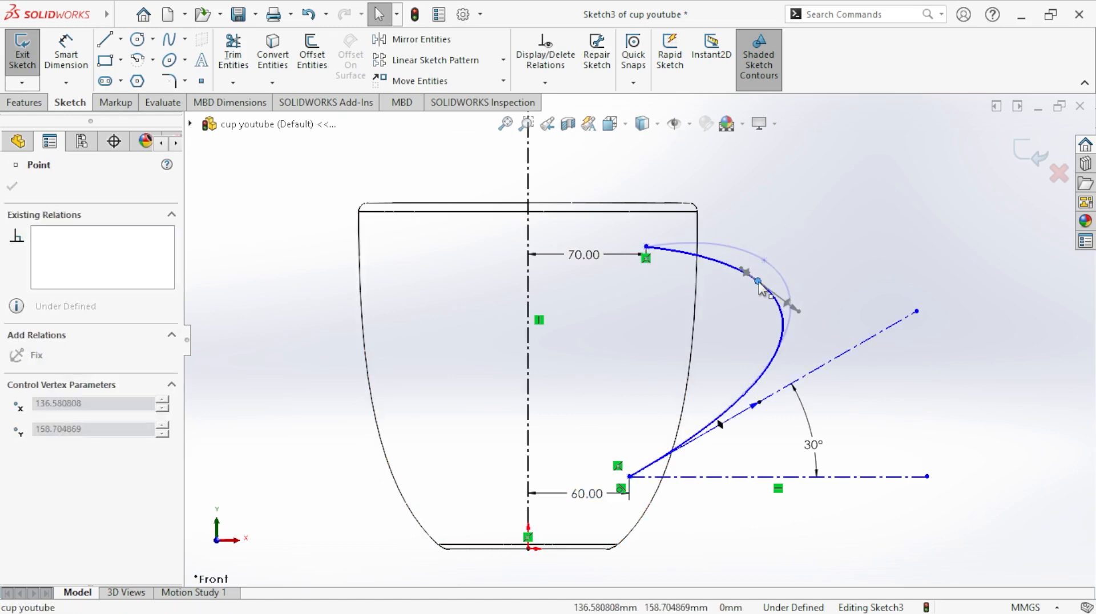
drag(758, 285, 767, 278)
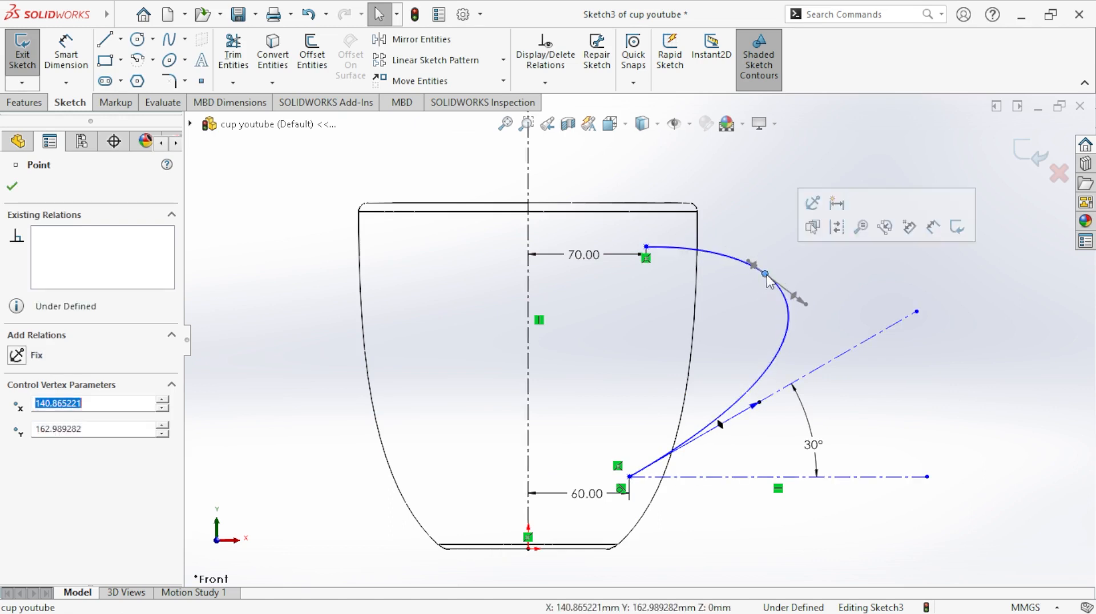
click(930, 251)
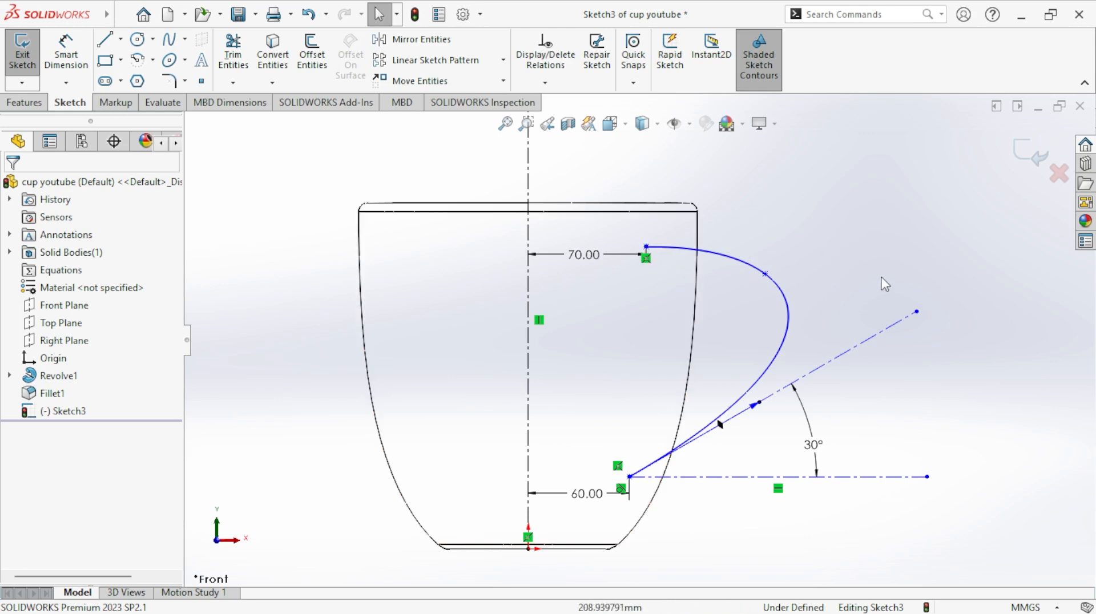
click(766, 275)
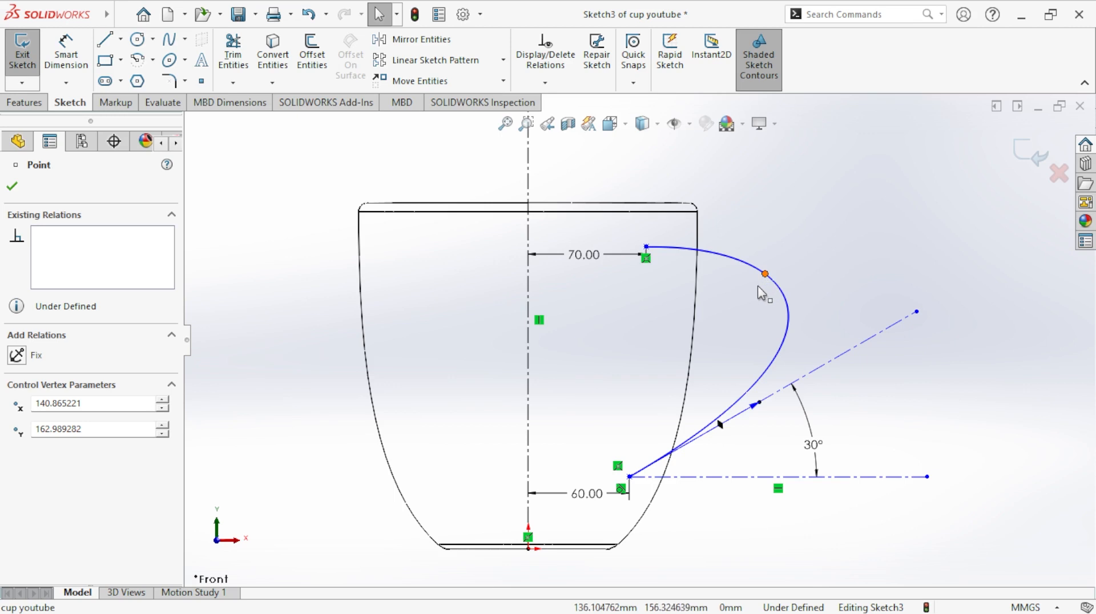
drag(764, 276, 765, 276)
click(870, 275)
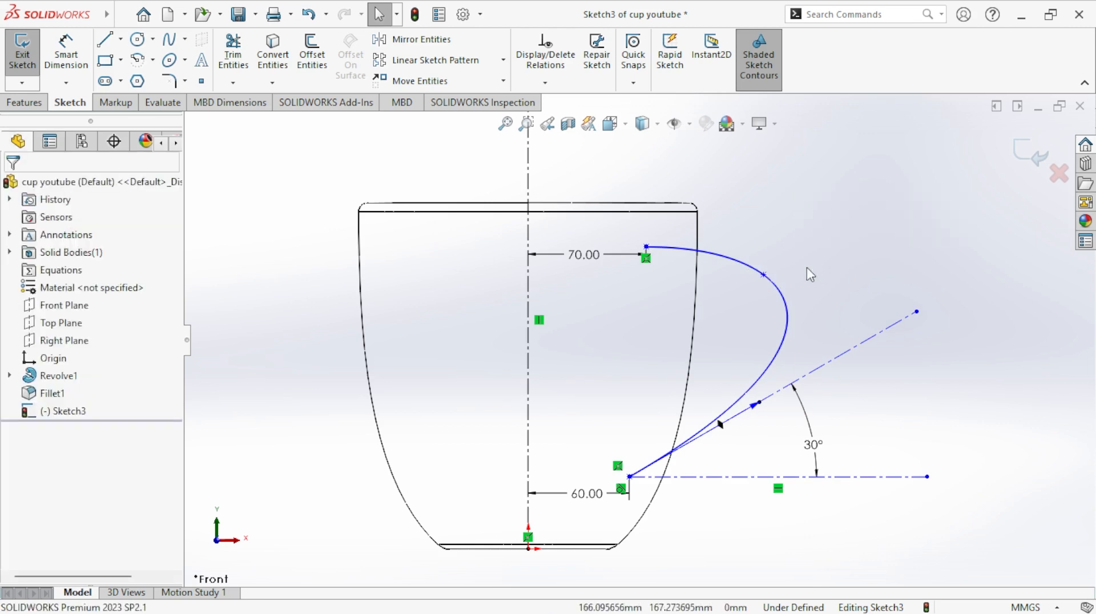
click(764, 275)
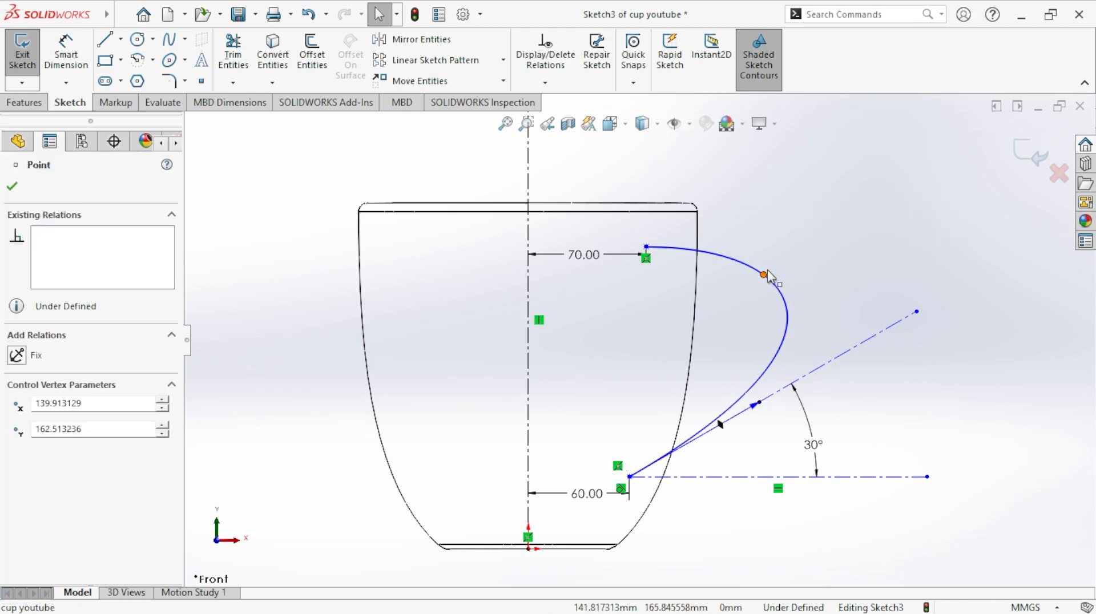
drag(776, 266, 758, 279)
click(879, 278)
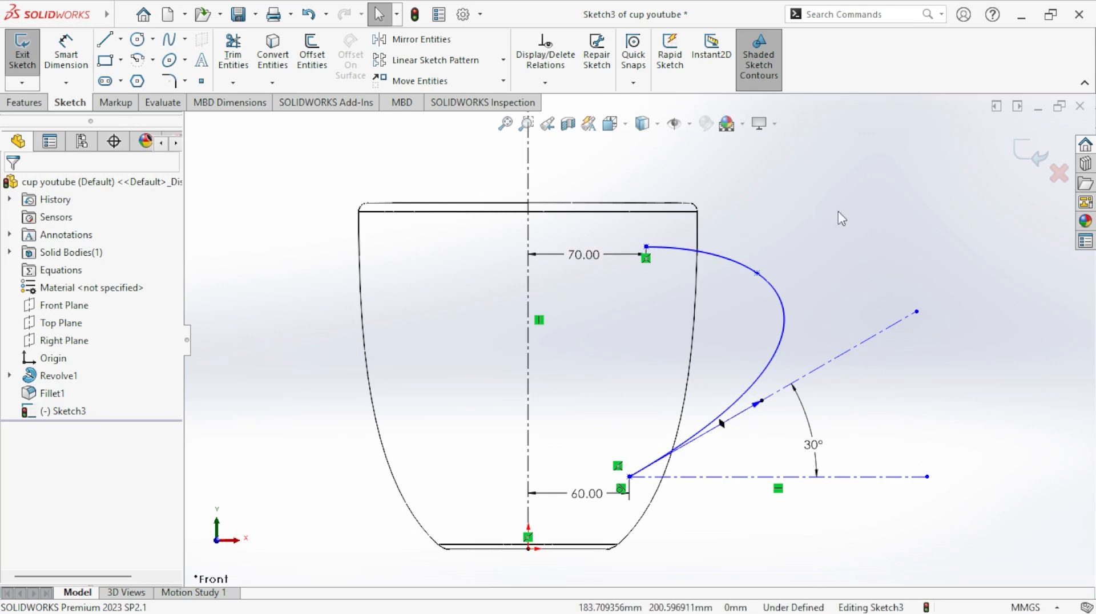
- Close the handle sketch and set the upper spline endpoint's horizontal distance from the vertical centerline to 80 mm
click(19, 62)
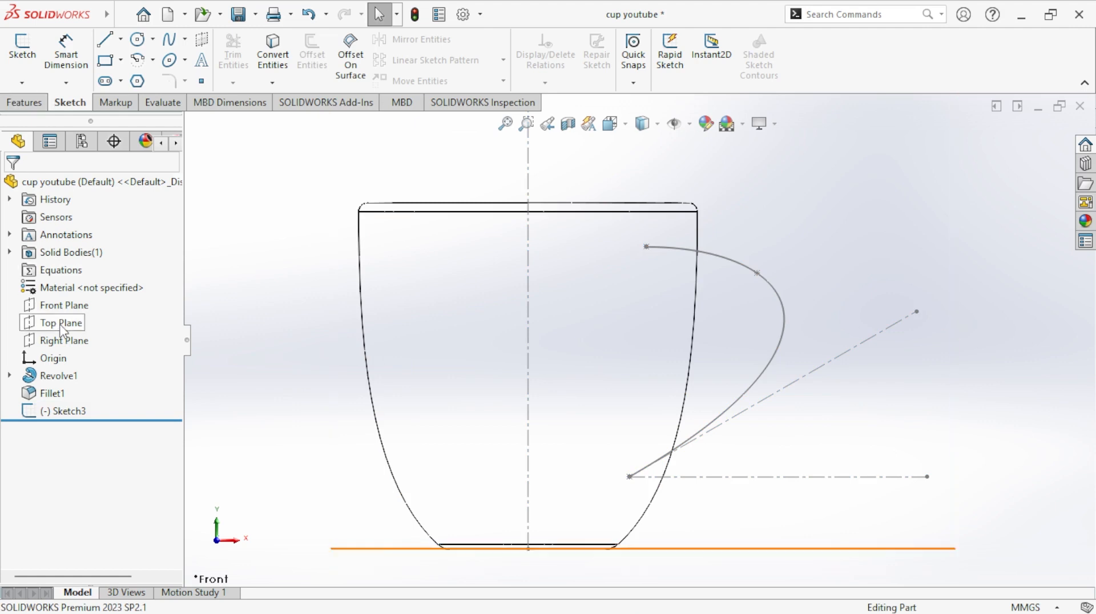
click(64, 411)
click(582, 256)
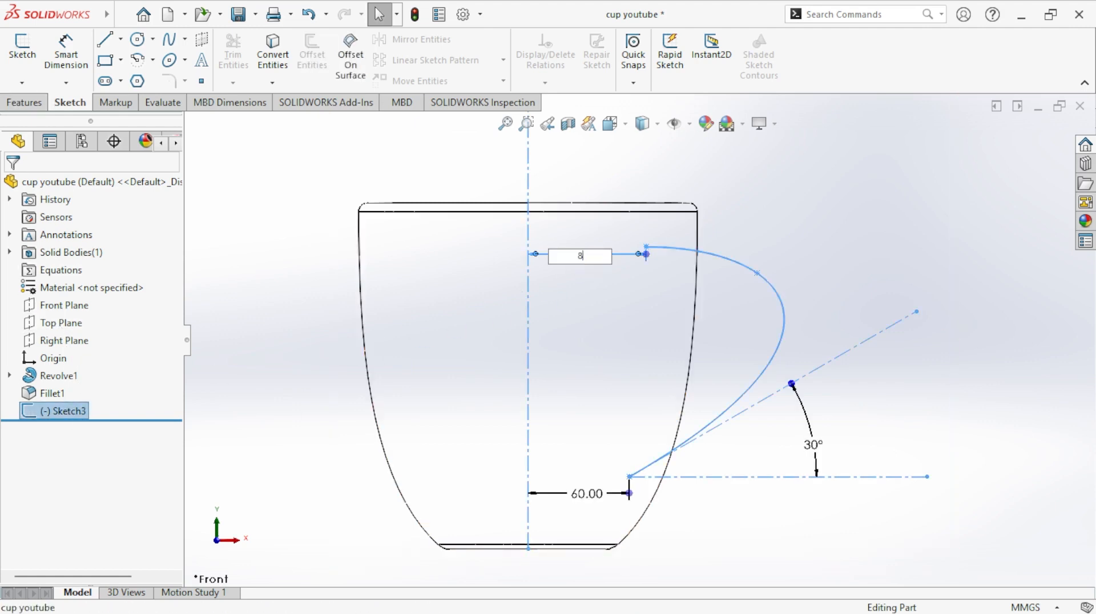
key(Return)
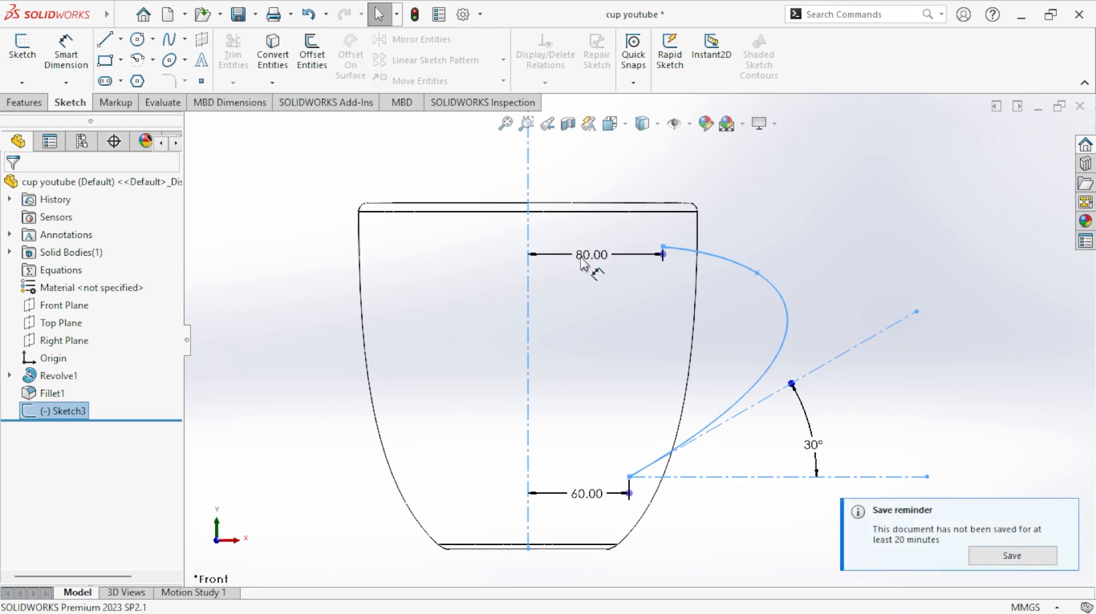
- Create a reference plane through the handle spline's upper endpoint, perpendicular to the spline
click(24, 103)
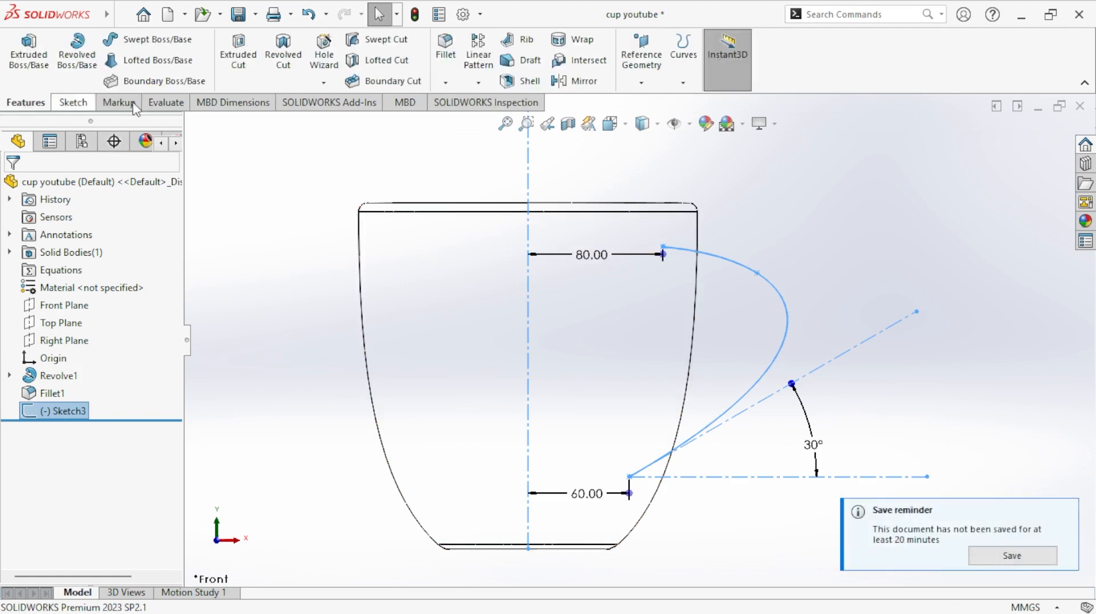
click(641, 83)
click(654, 101)
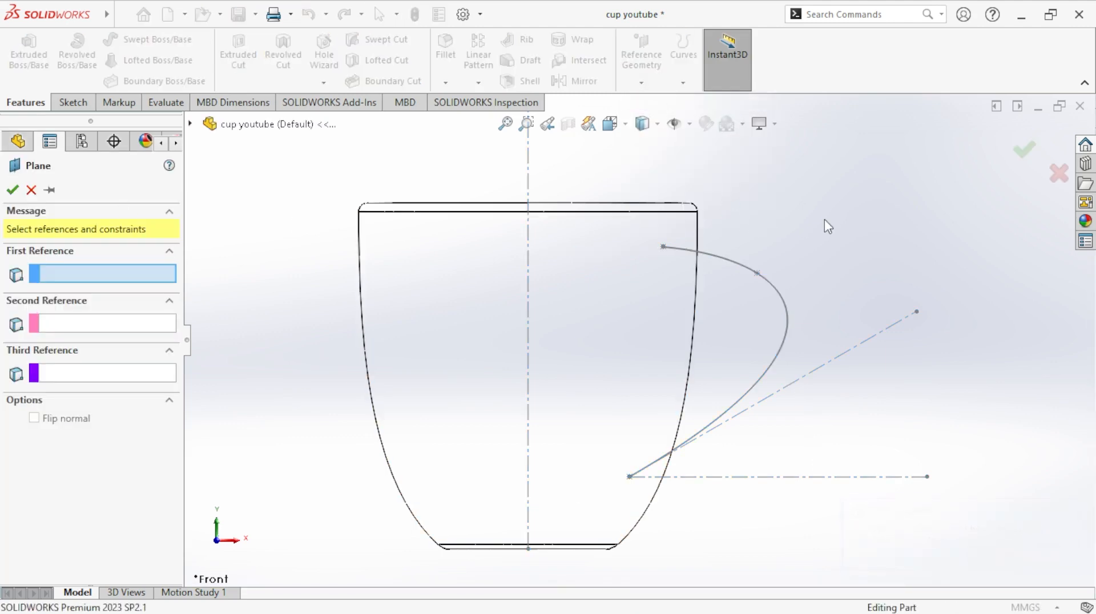
middle_drag(824, 222, 805, 236)
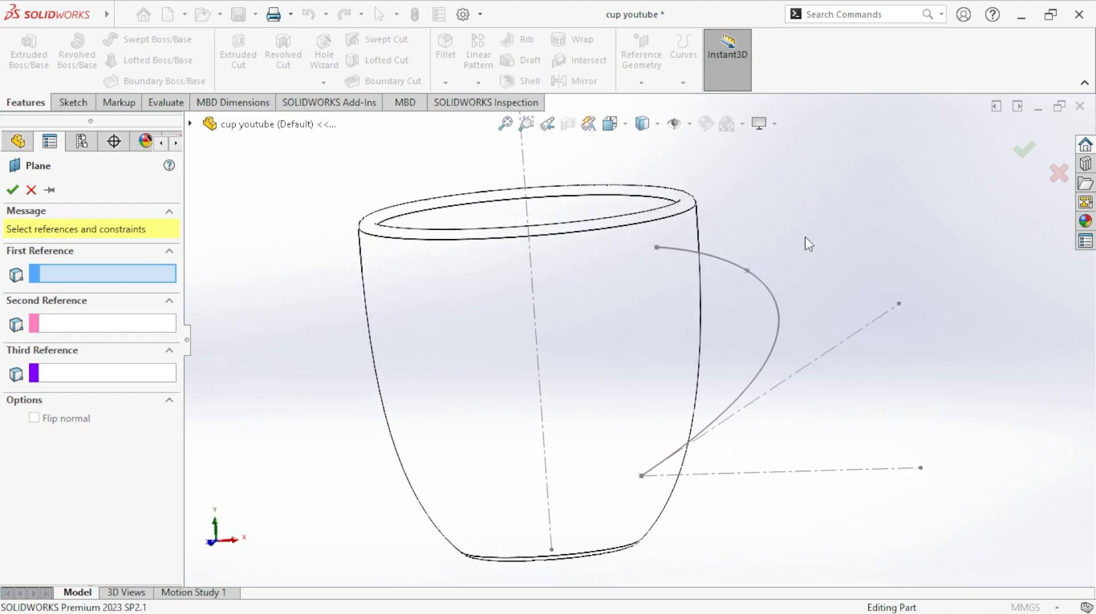
click(658, 247)
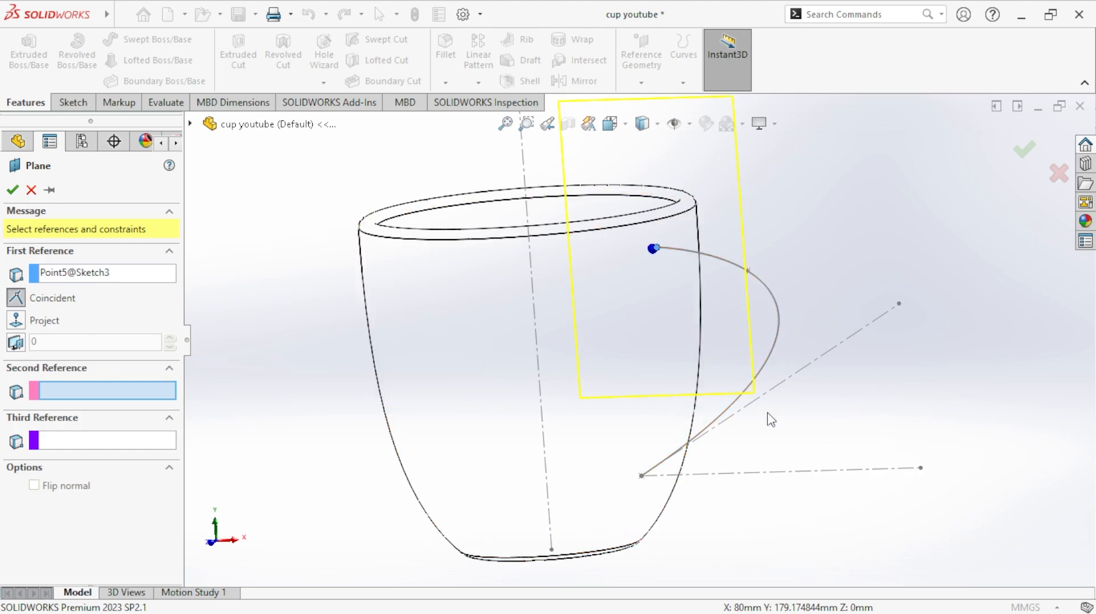
click(763, 369)
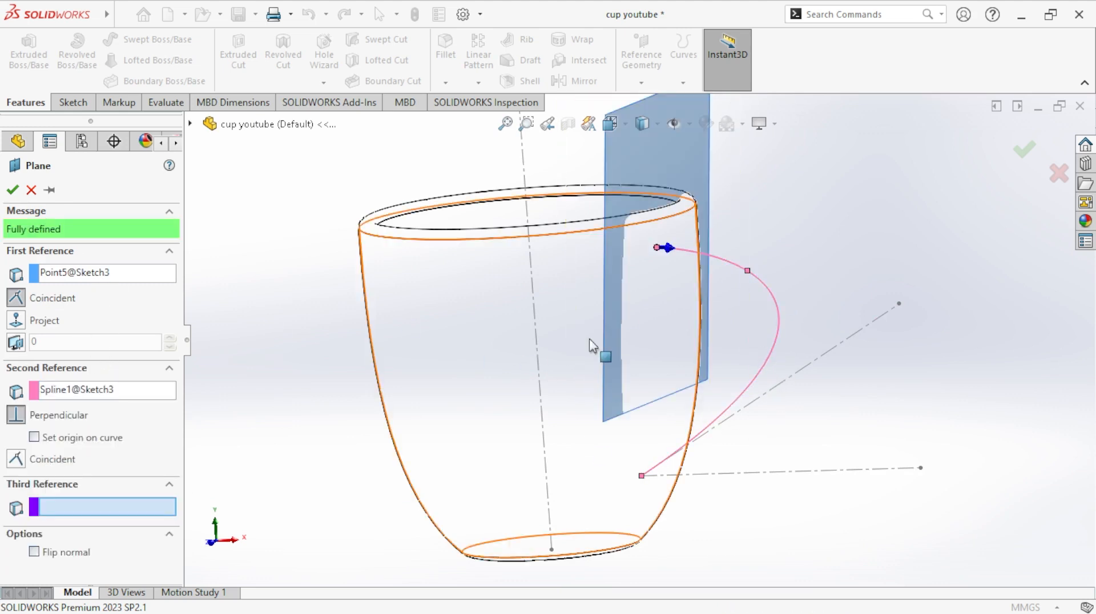
click(12, 191)
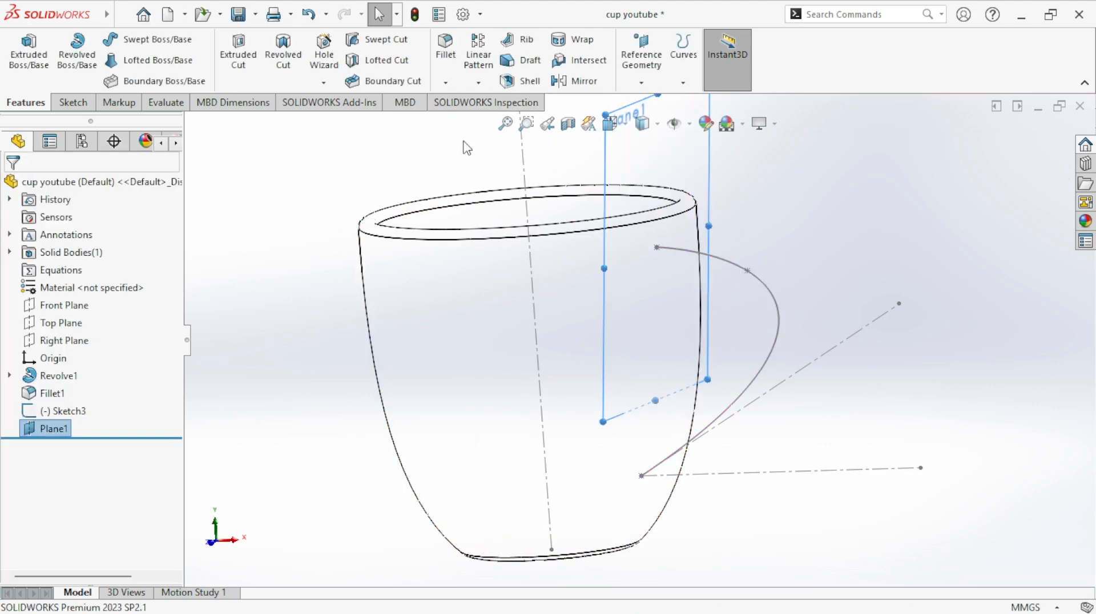
- Create a reference plane through the handle spline's middle point, perpendicular to the spline, without using the preselected plane as a reference
click(642, 82)
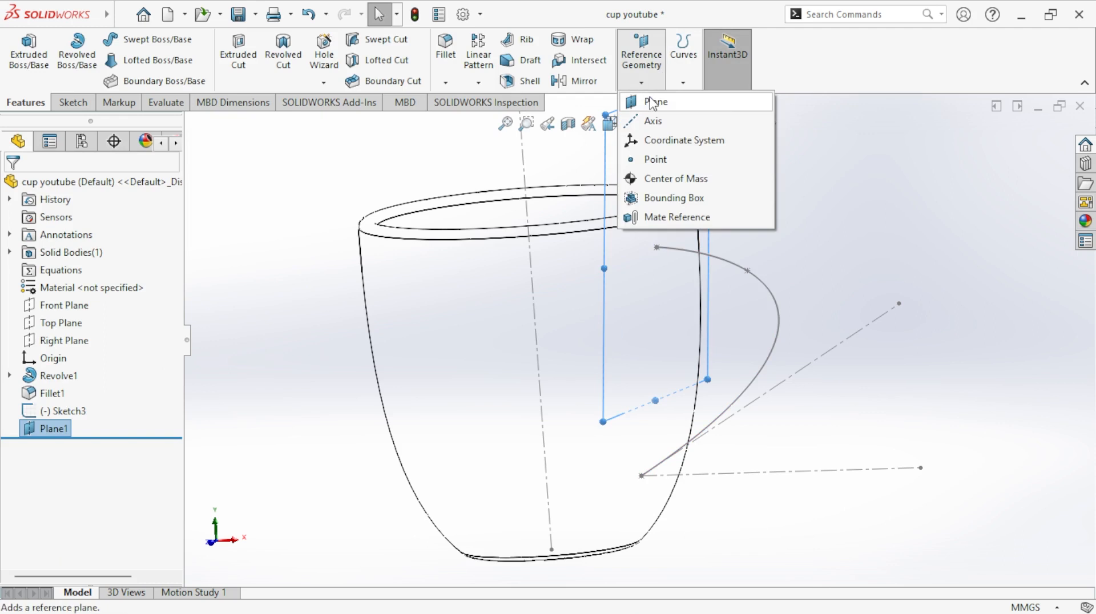
click(652, 103)
click(747, 271)
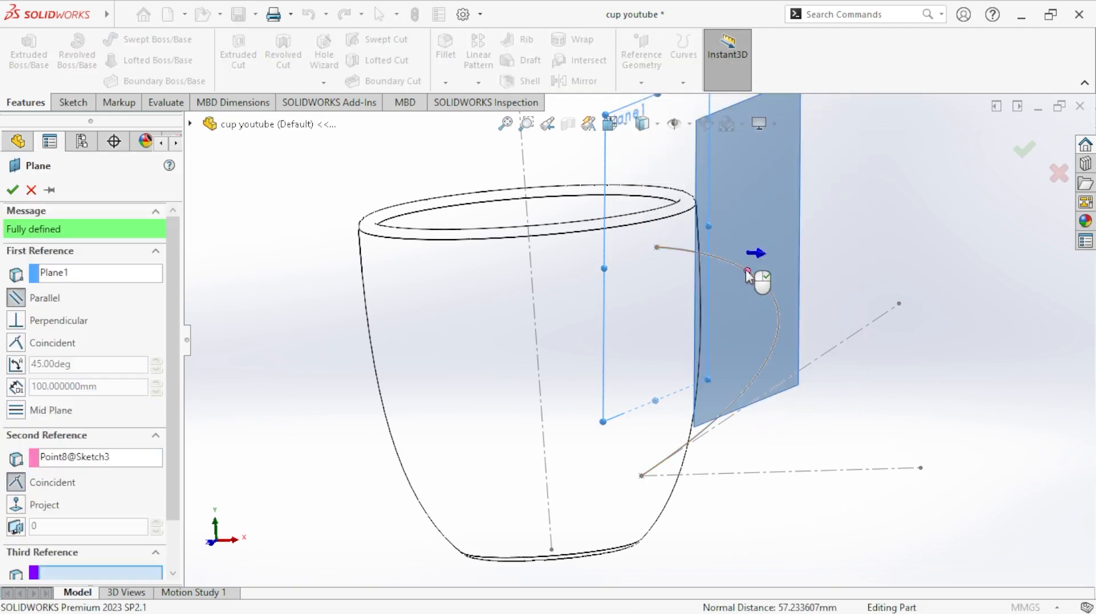
right_click(90, 278)
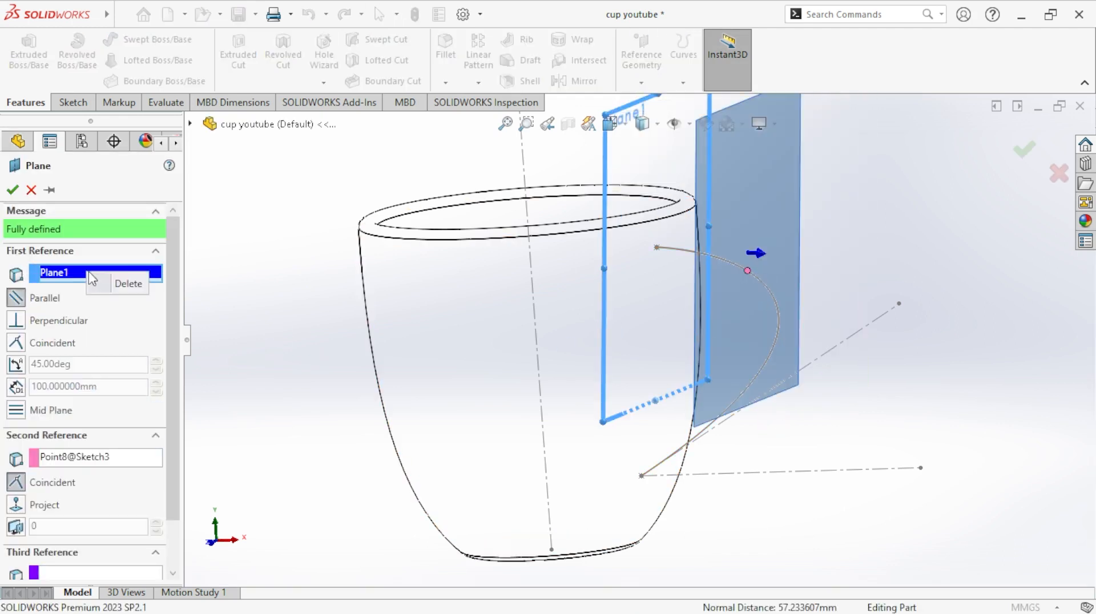
click(123, 282)
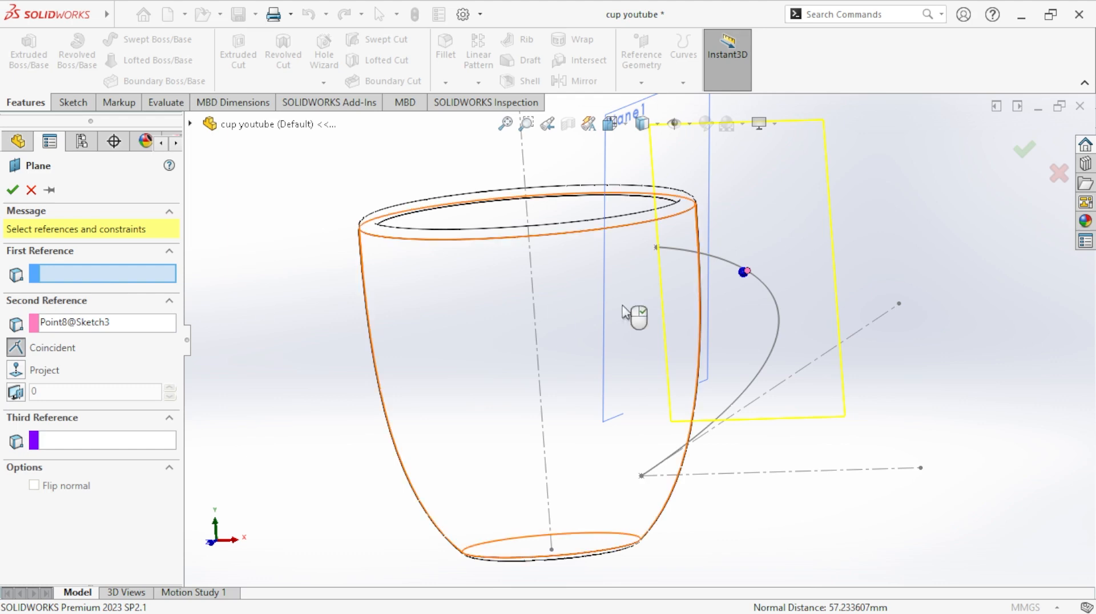
click(780, 327)
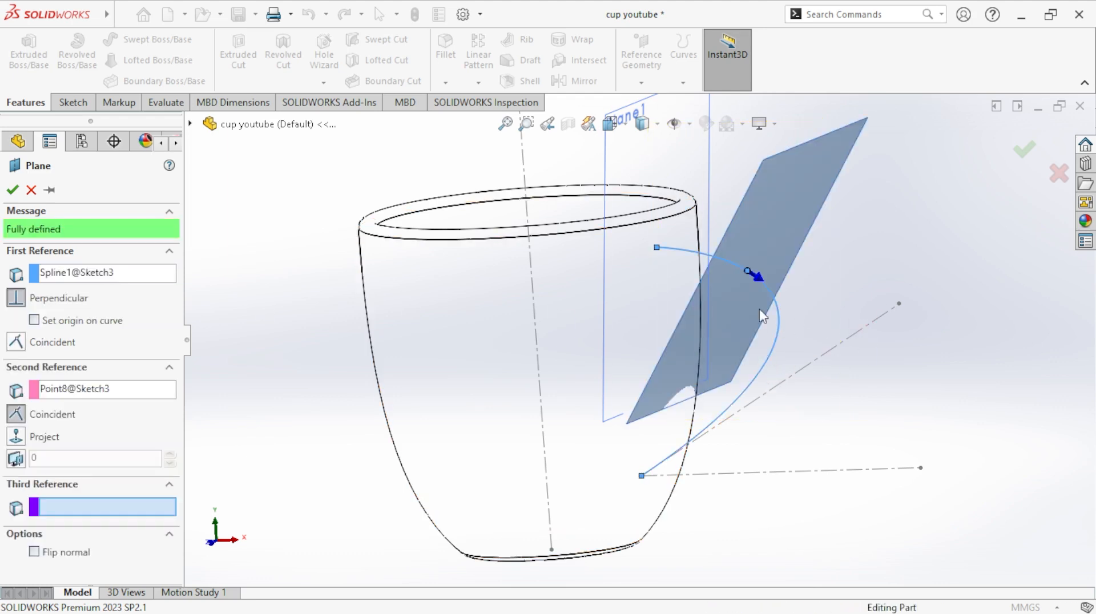
click(15, 193)
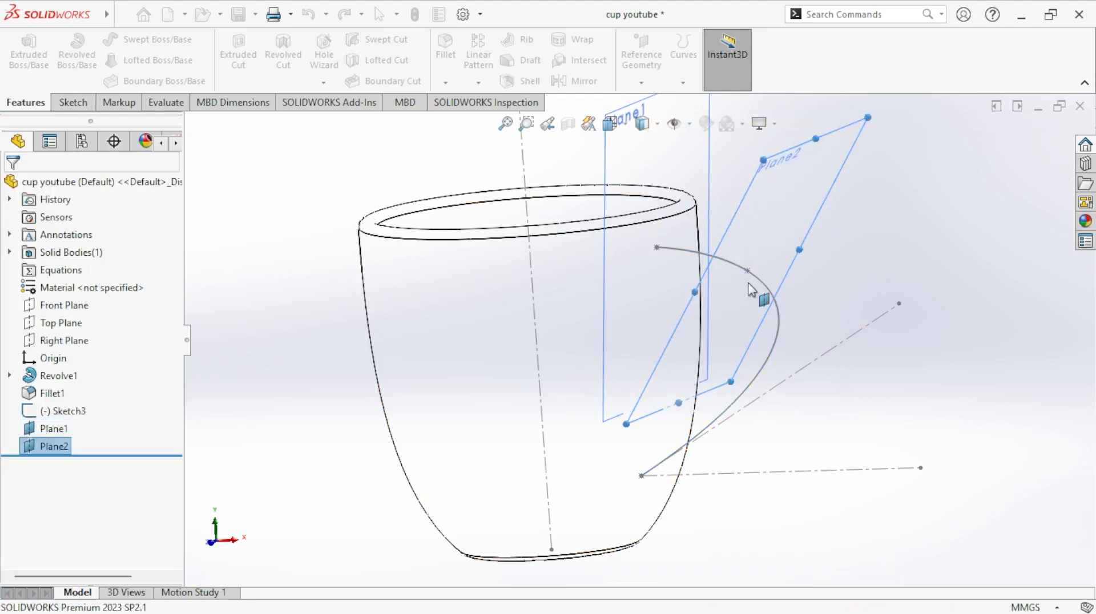
- Add a reference point on the handle spline at a distance of 140 mm along the curve
middle_drag(877, 269, 894, 233)
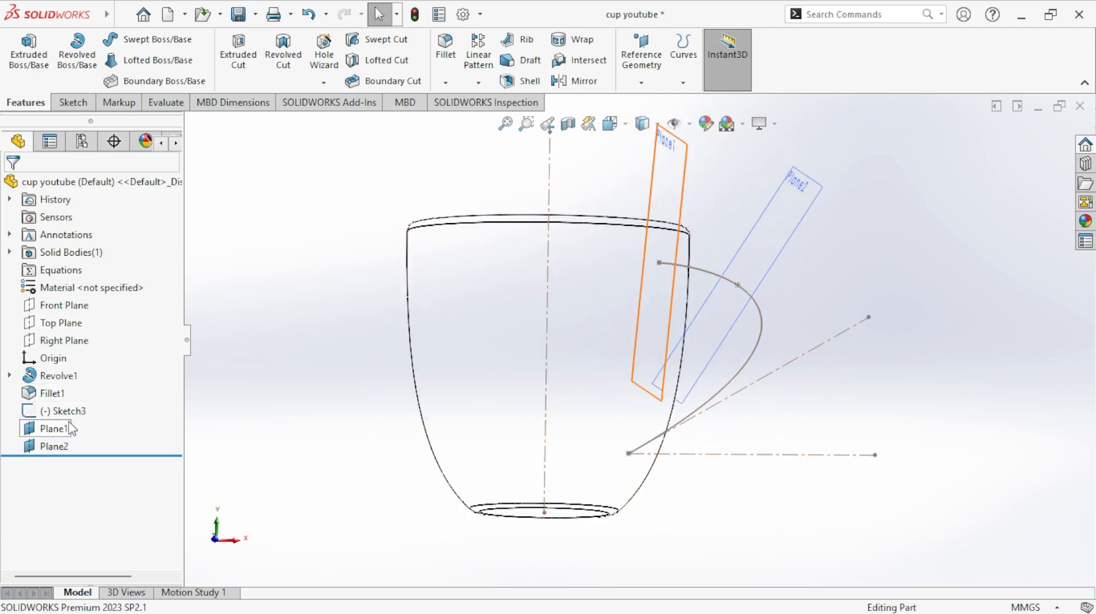
click(642, 82)
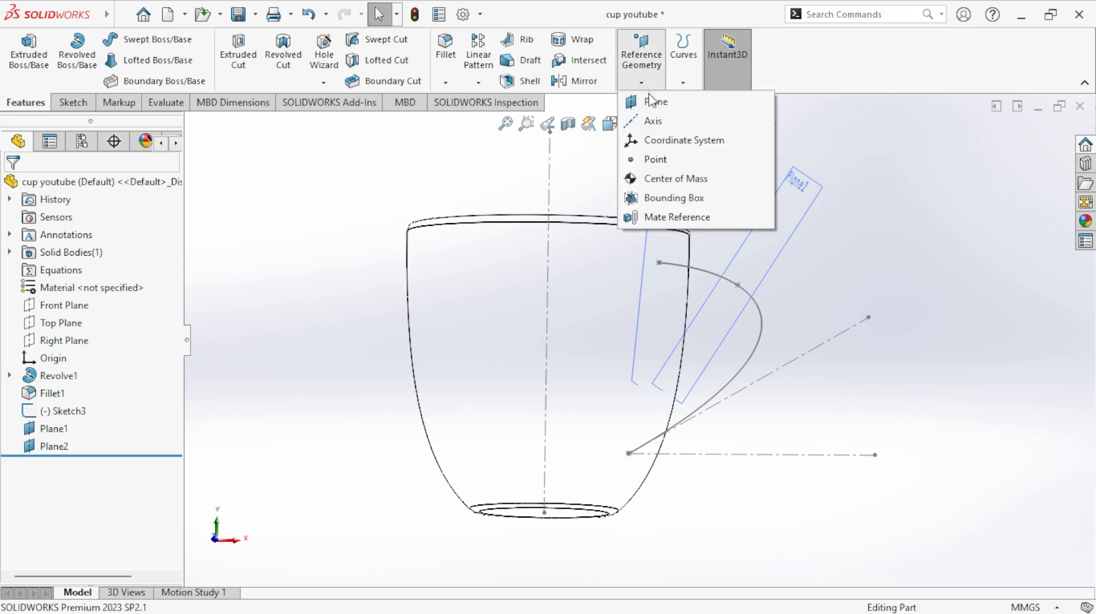
click(648, 159)
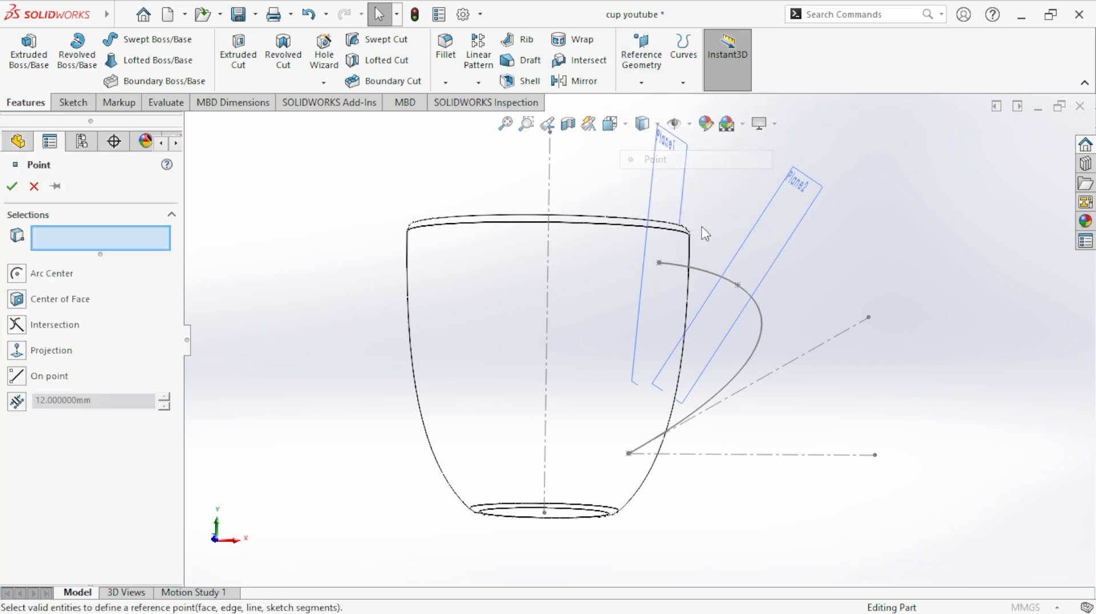
click(761, 350)
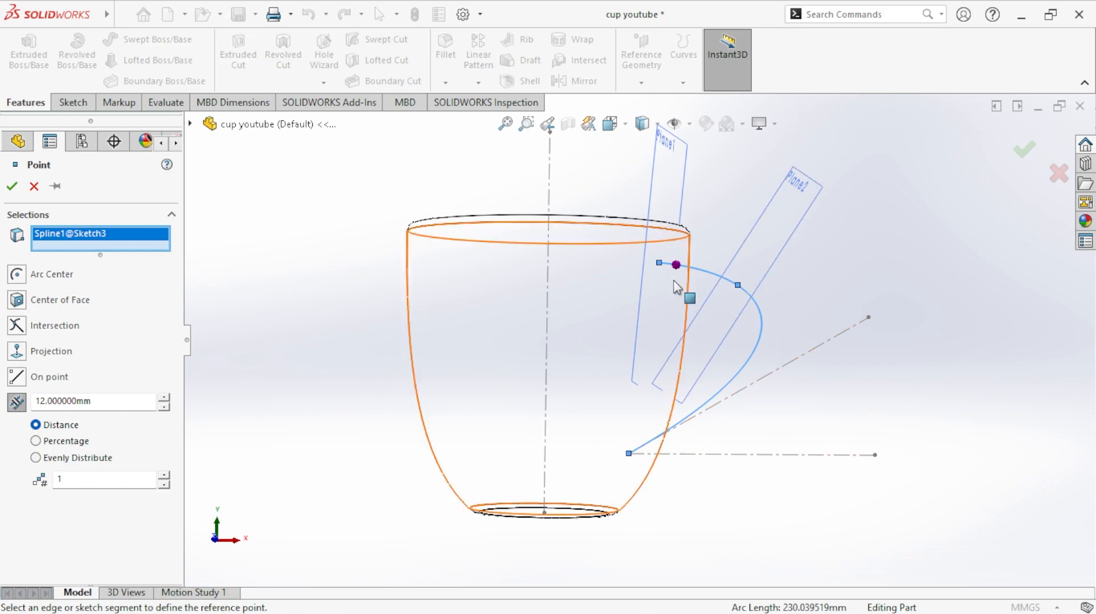
click(164, 398)
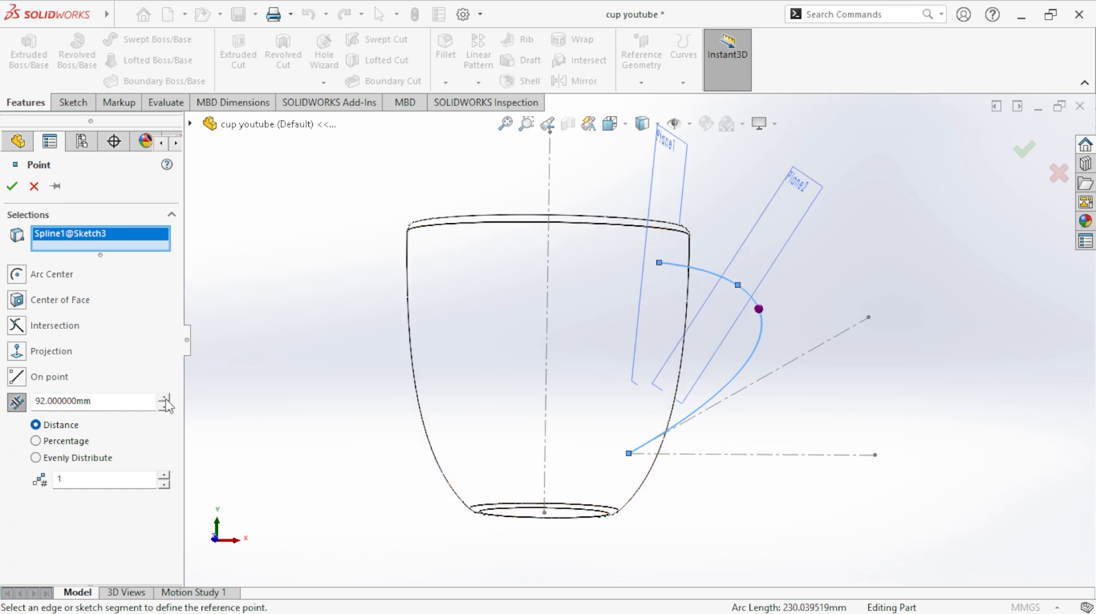
click(165, 399)
click(165, 399)
double_click(133, 404)
text(140)
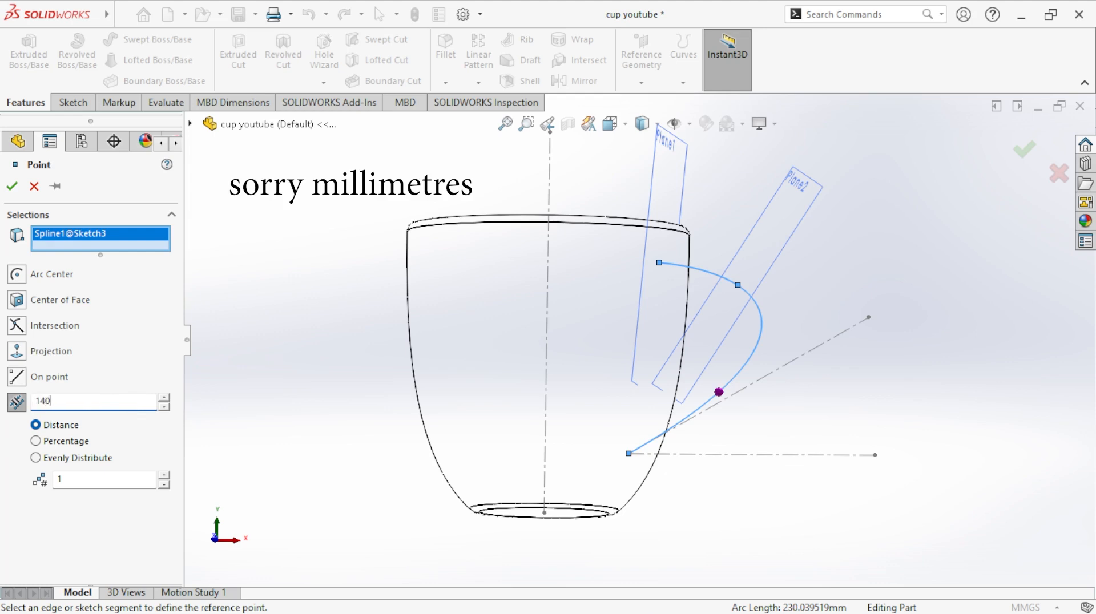
key(Return)
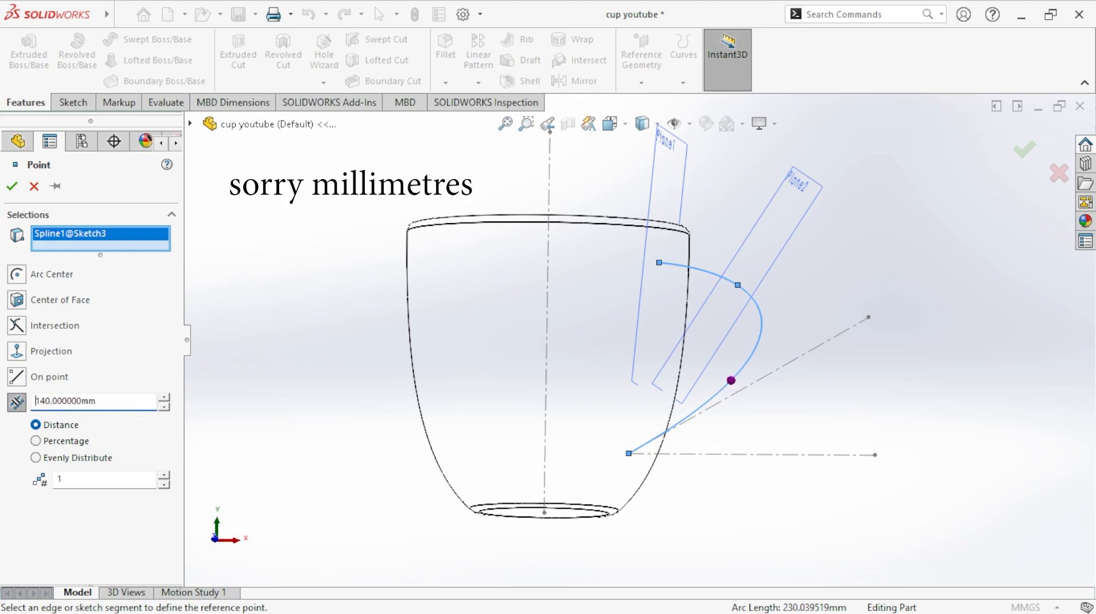
click(12, 186)
- Create a reference plane perpendicular to the handle spline and coincident with the reference point on its lower part
click(641, 83)
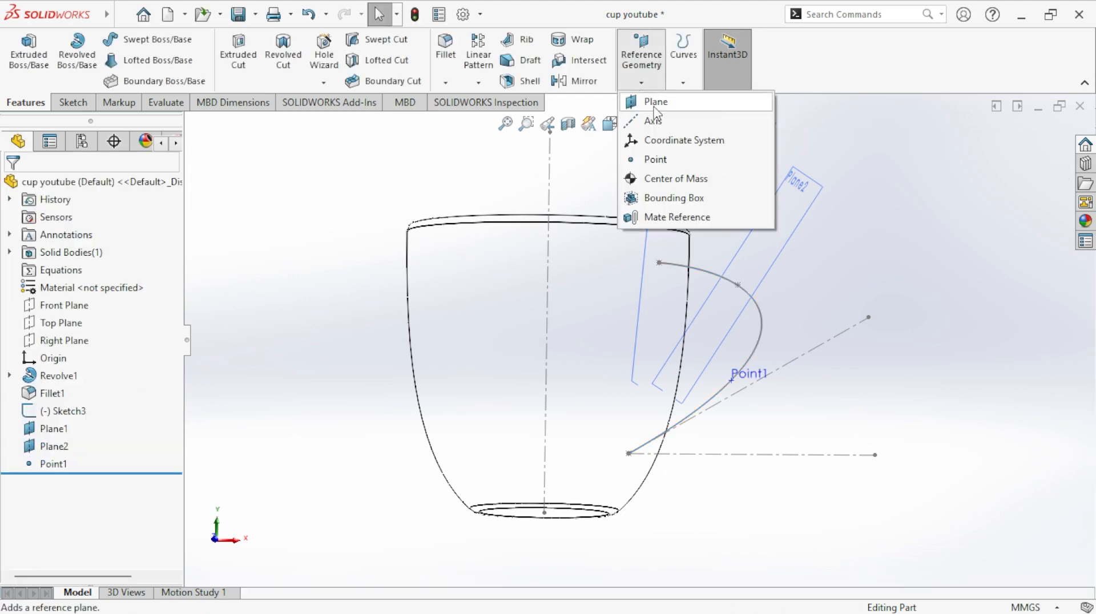
click(651, 101)
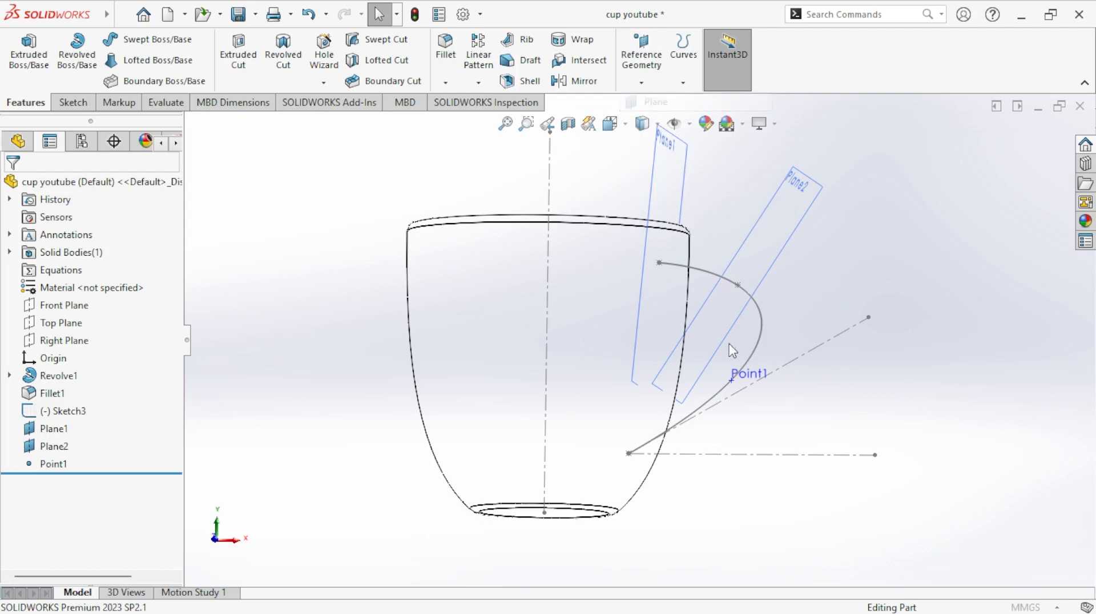
click(734, 385)
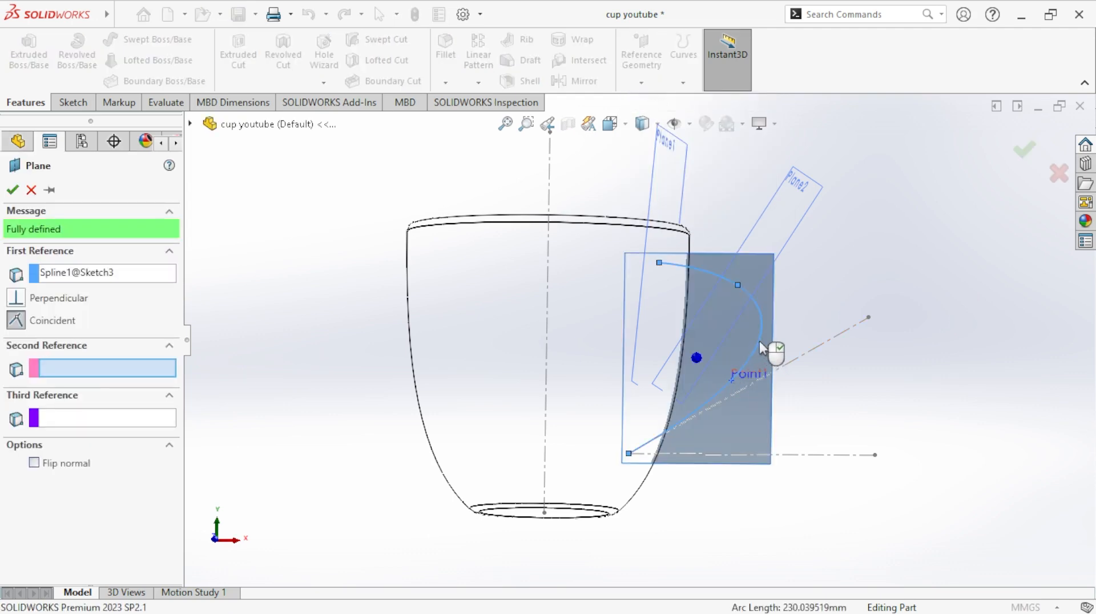
middle_drag(761, 346, 813, 341)
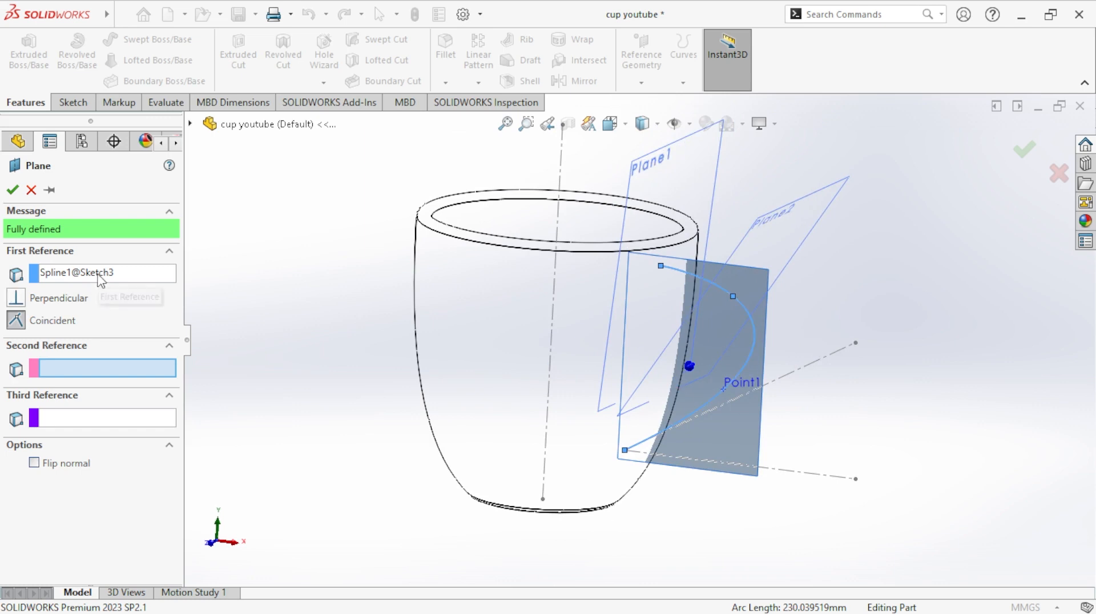
click(191, 123)
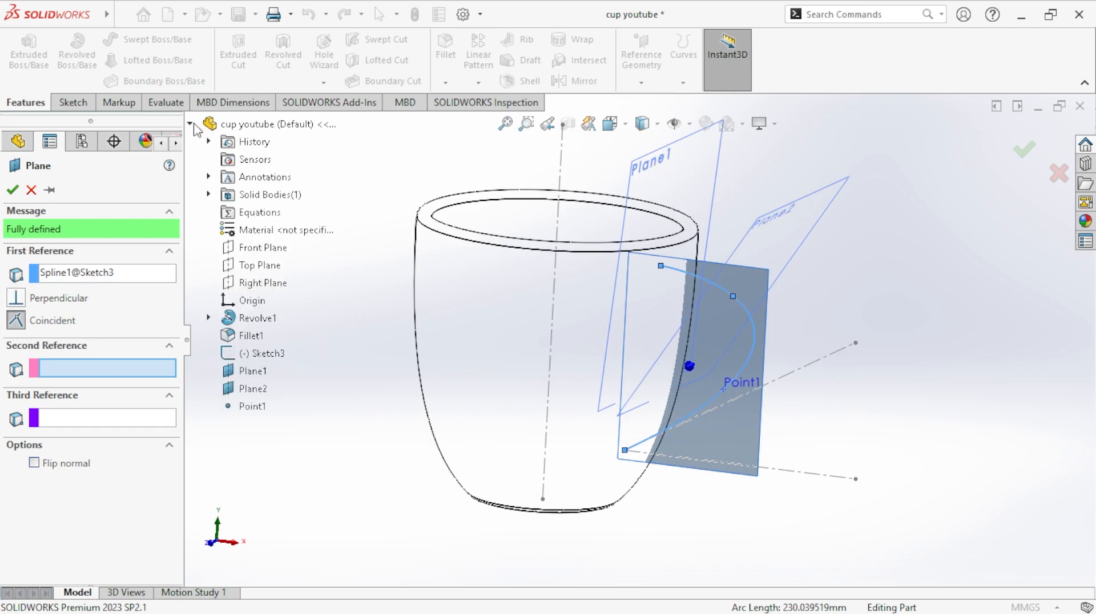
click(251, 407)
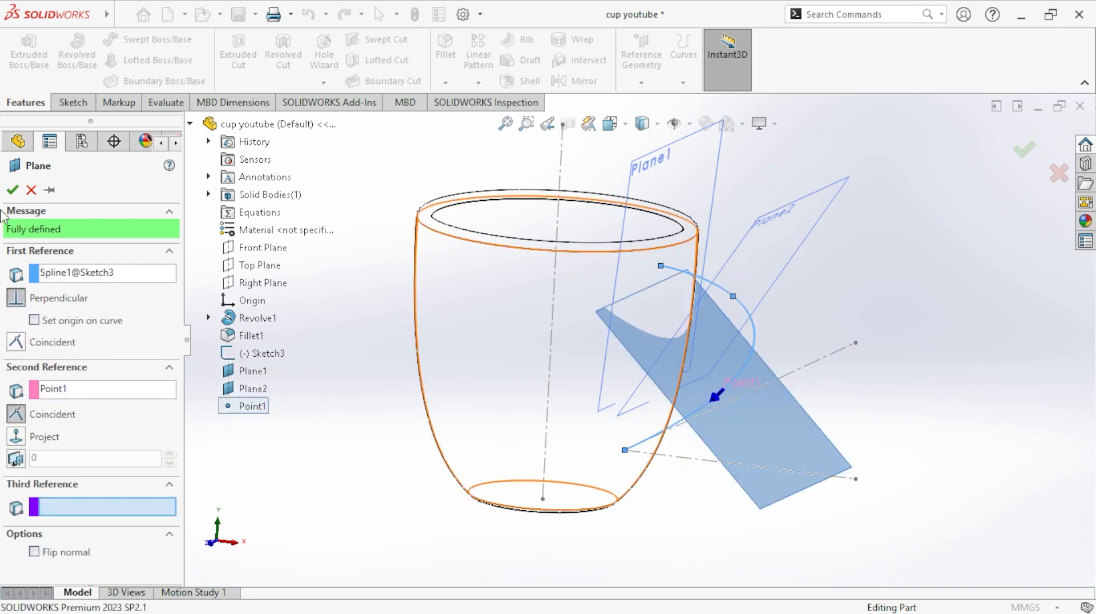
click(13, 190)
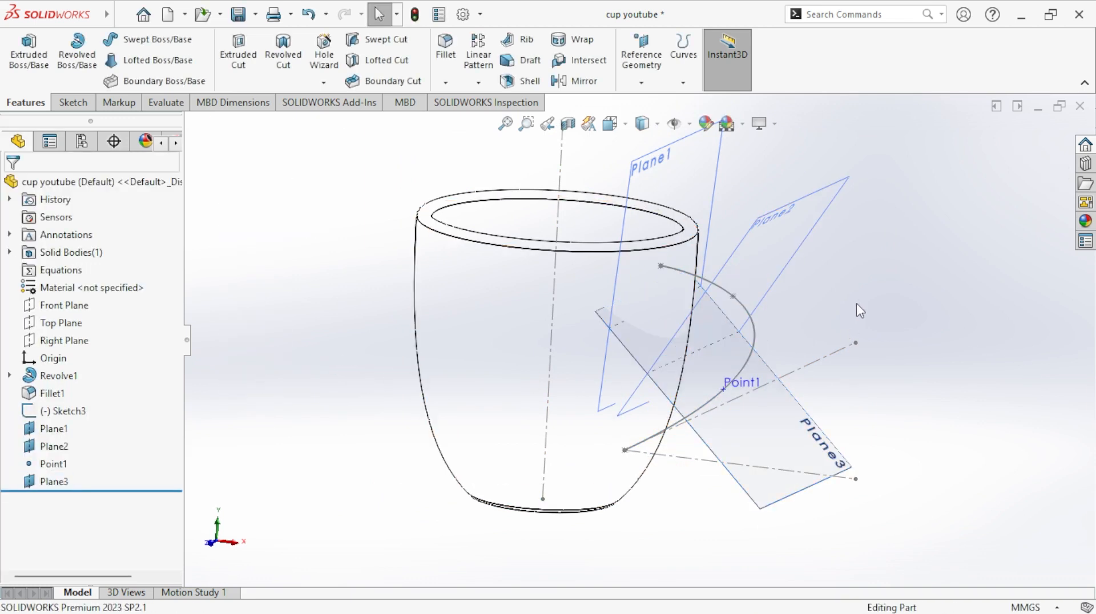
- Create a reference plane through the handle spline's lower endpoint, perpendicular to the spline
middle_drag(857, 306, 872, 200)
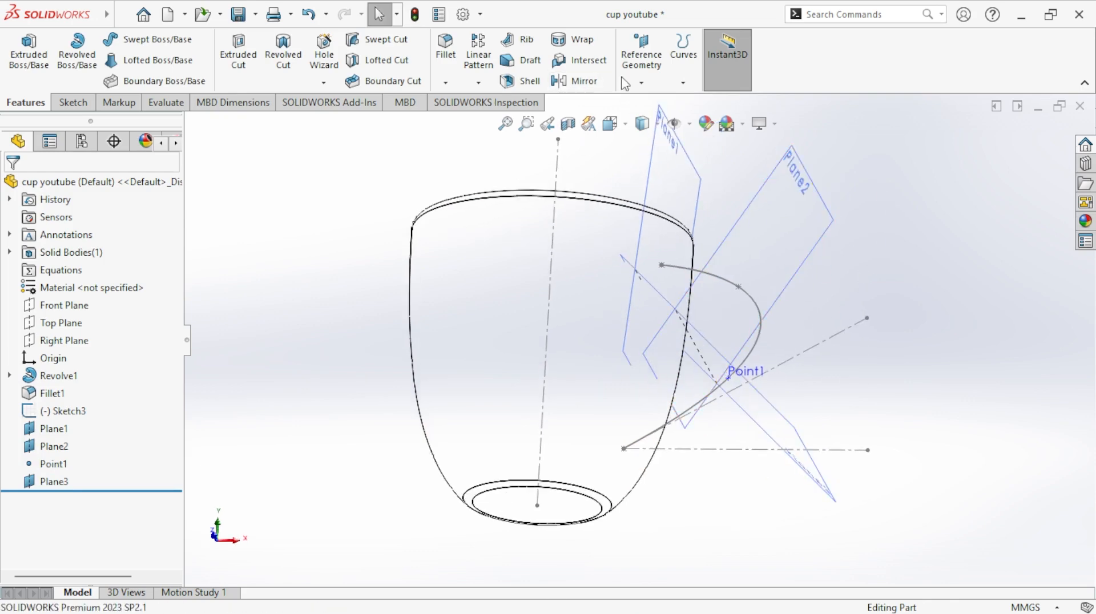
click(641, 83)
click(651, 102)
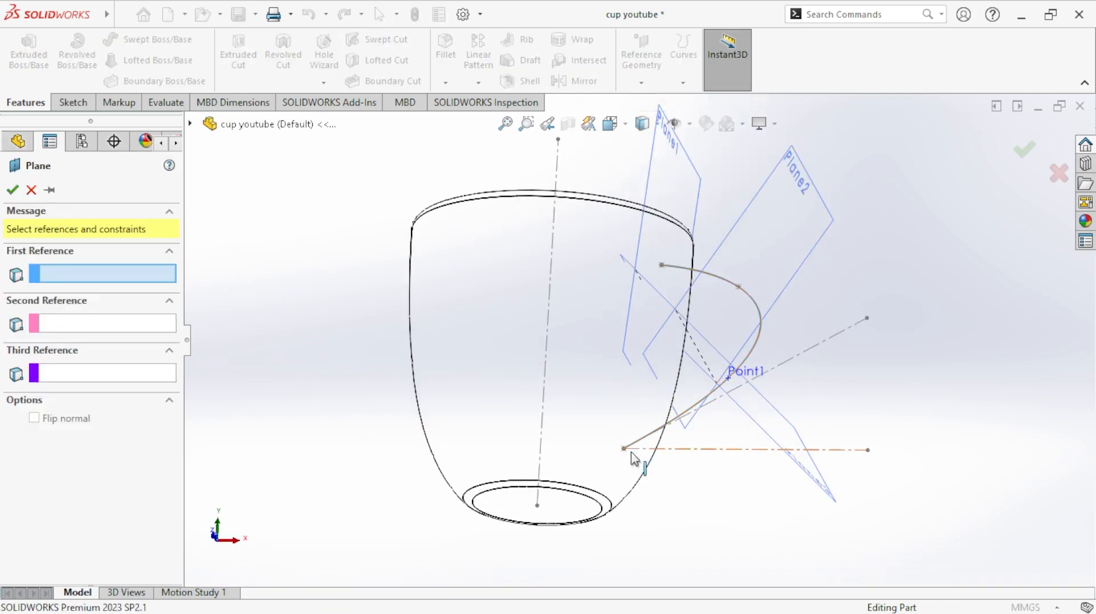
click(624, 450)
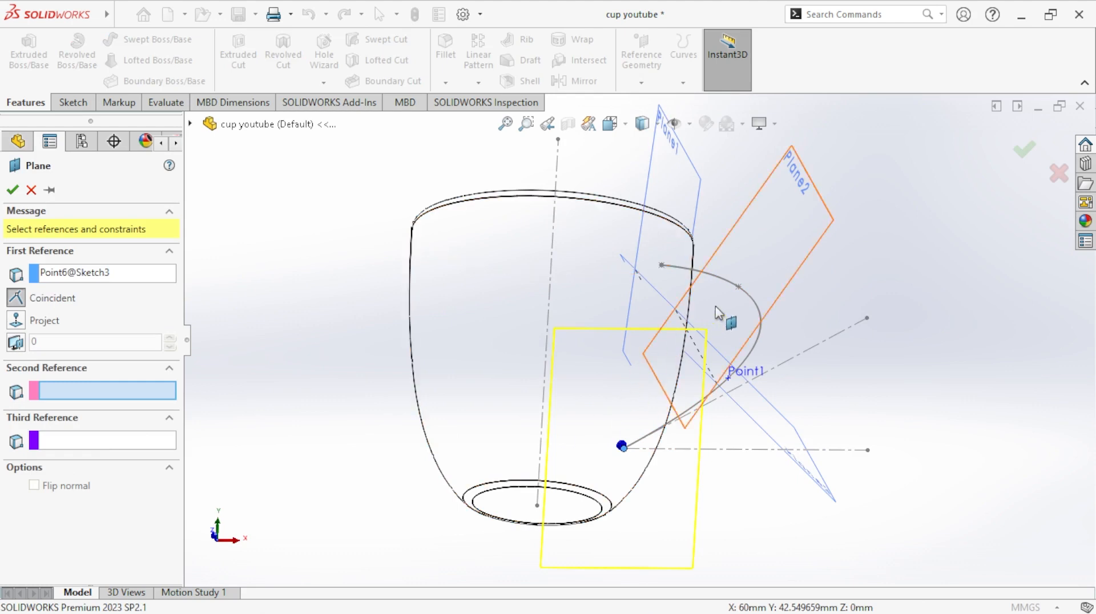
click(753, 350)
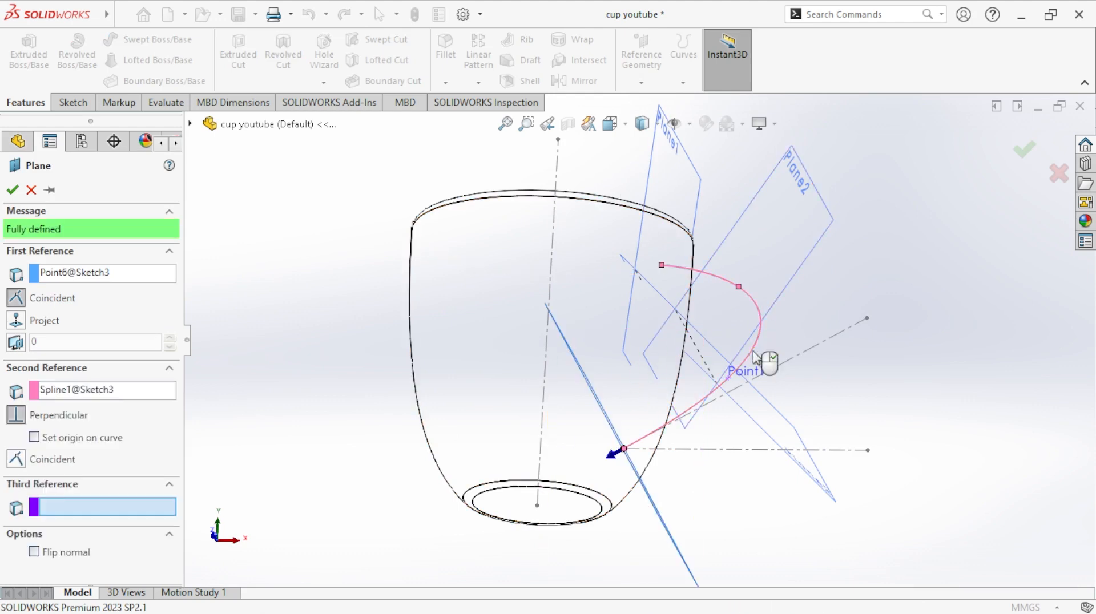
click(12, 190)
key(f)
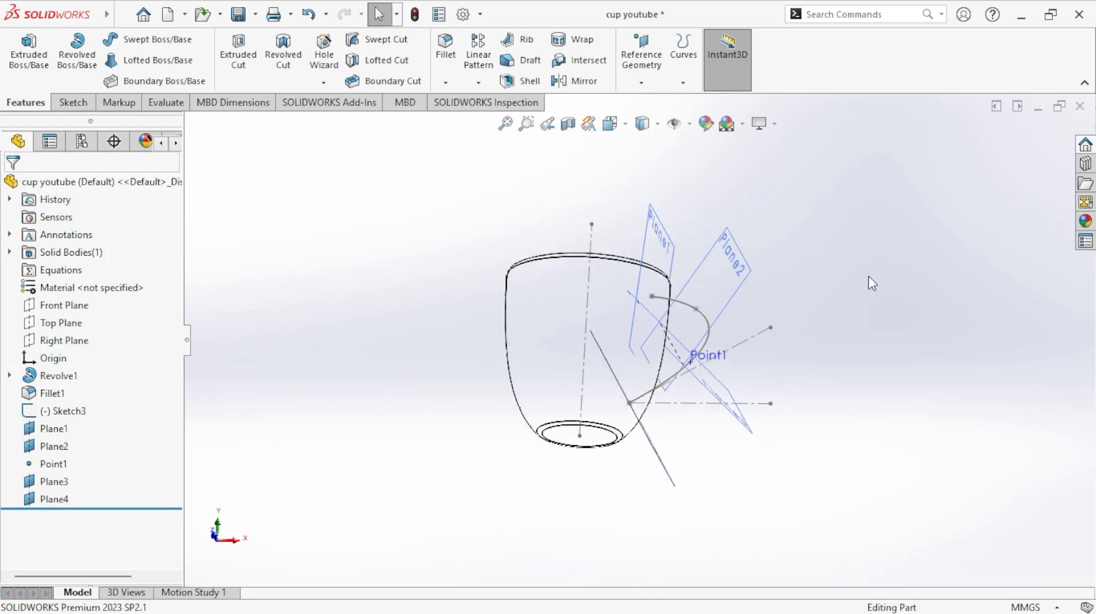
middle_drag(860, 375, 849, 368)
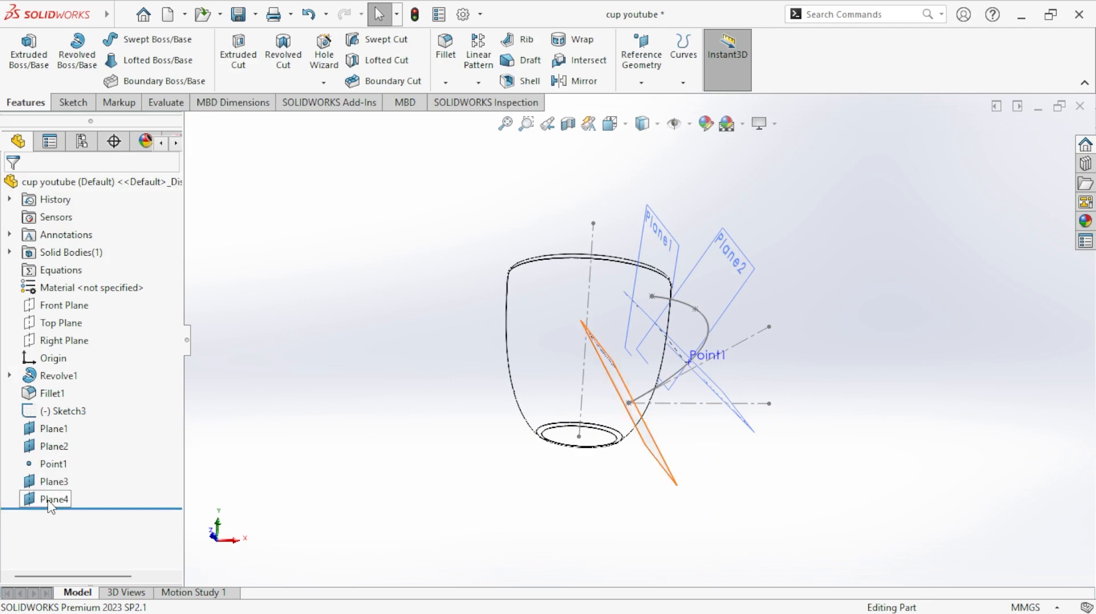
- Hide Plane2, Plane3 and Plane4
click(70, 446)
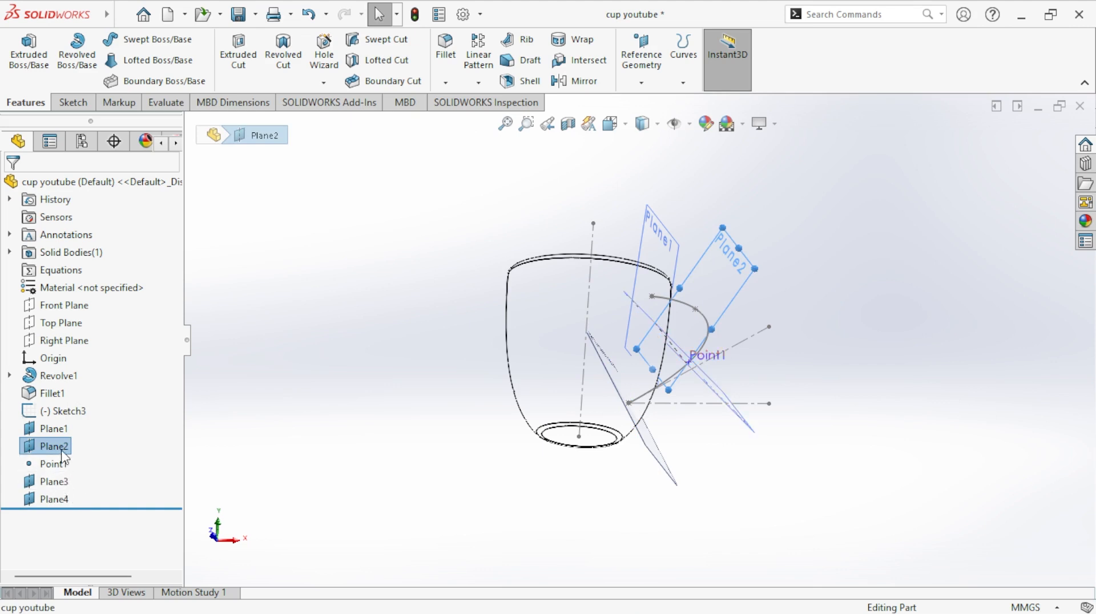
ctrl+click(65, 481)
ctrl+click(63, 501)
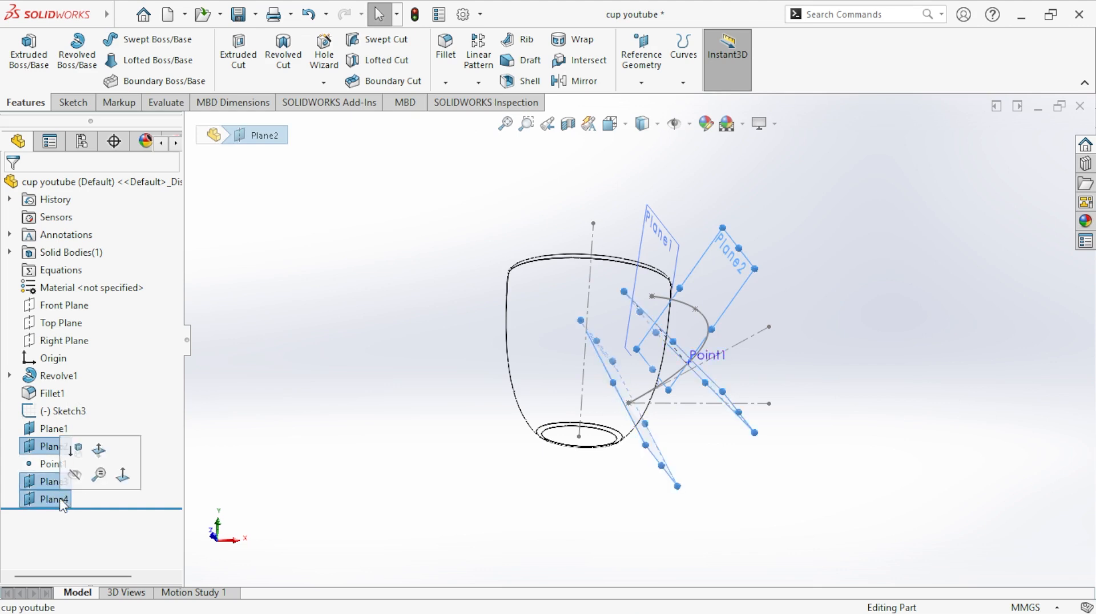
right_click(63, 502)
click(87, 323)
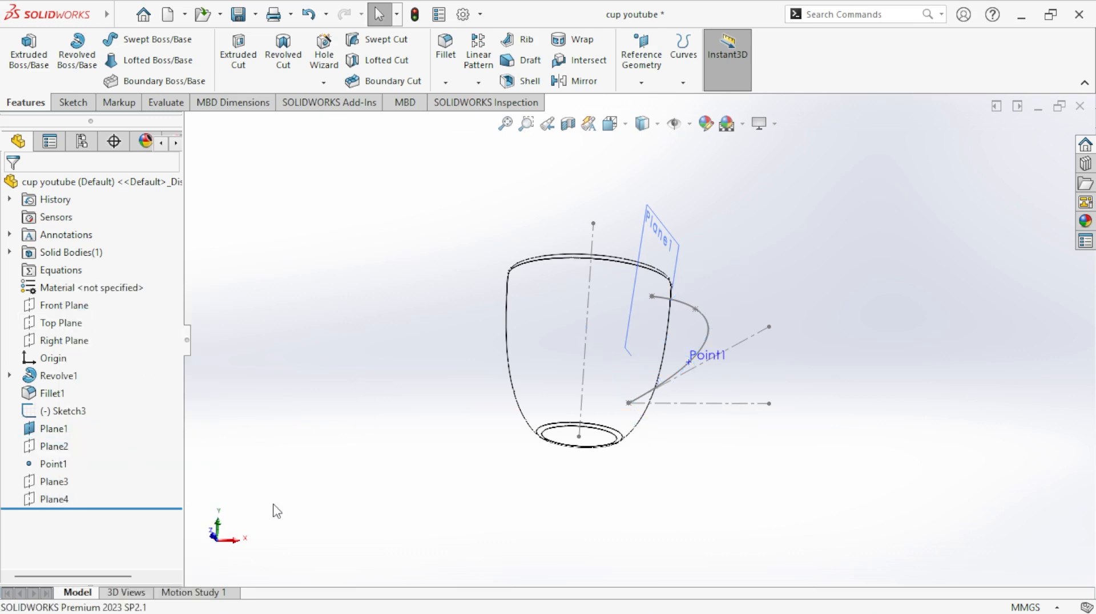
- Start a sketch on Plane1 and draw a corner rectangle about 64 by 18 mm beside the cup
click(215, 537)
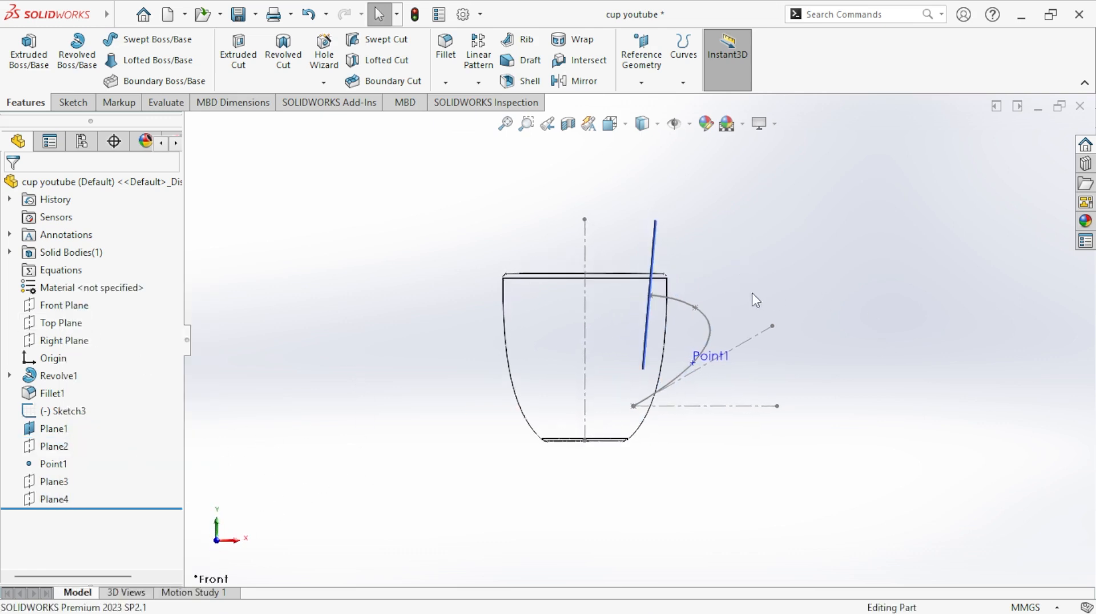
middle_drag(753, 293, 693, 320)
click(669, 275)
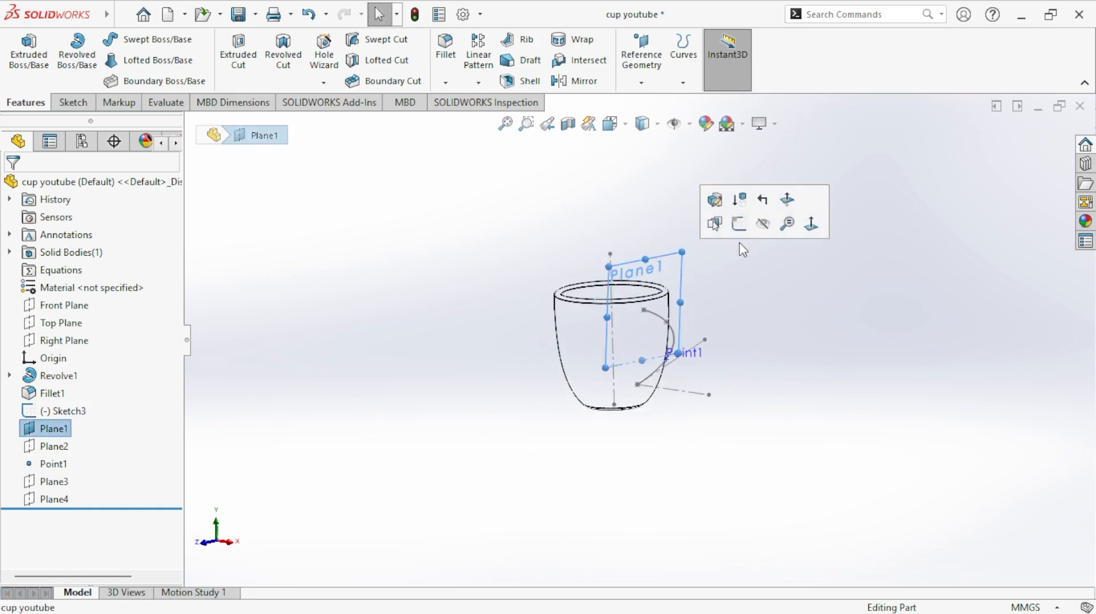
click(748, 227)
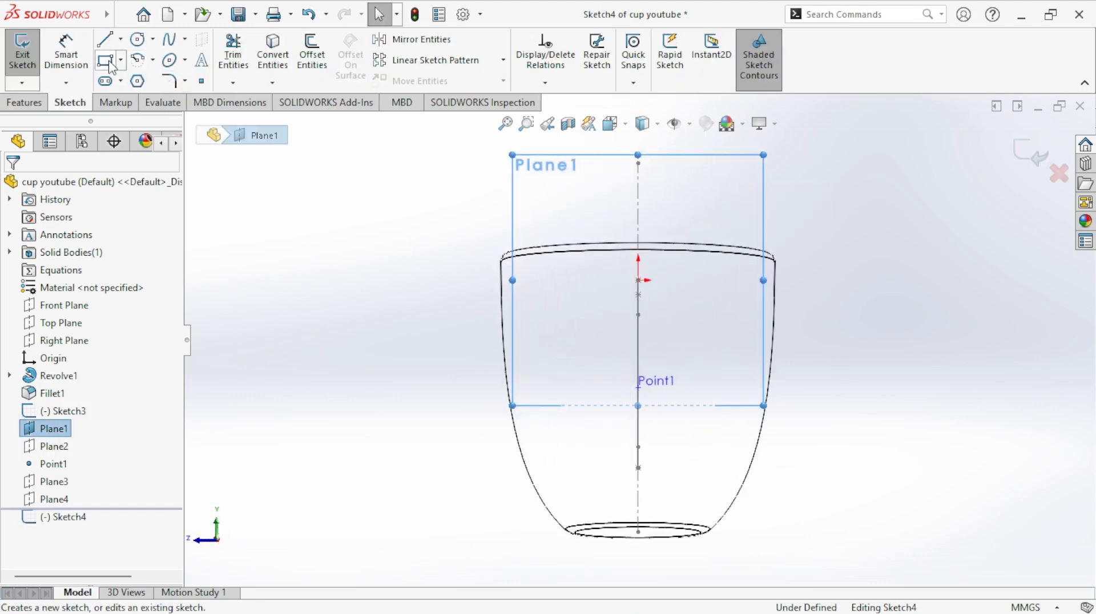
click(853, 257)
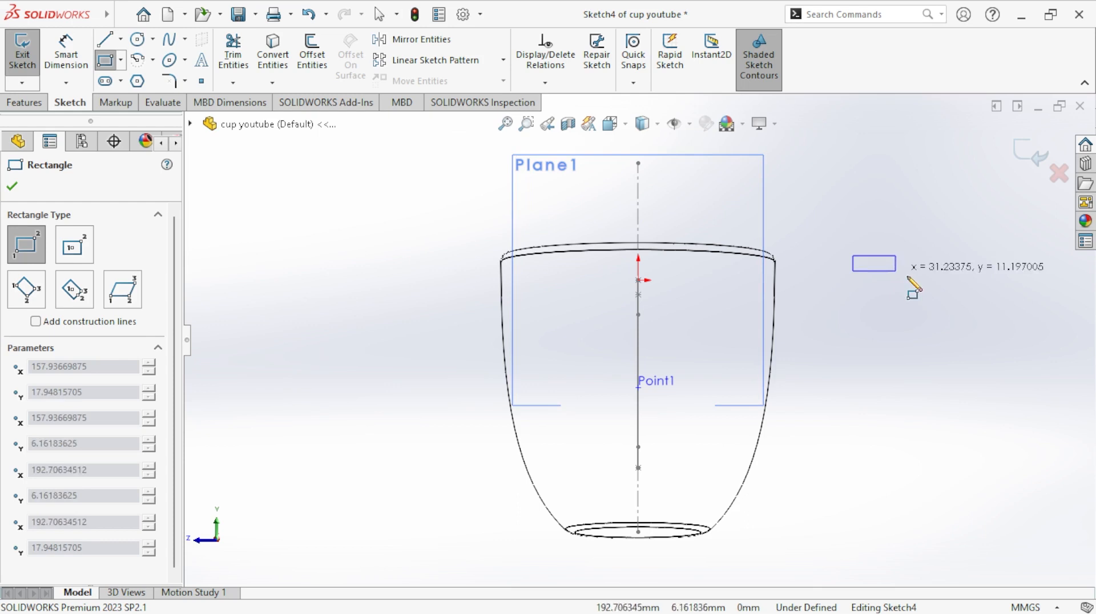
click(941, 281)
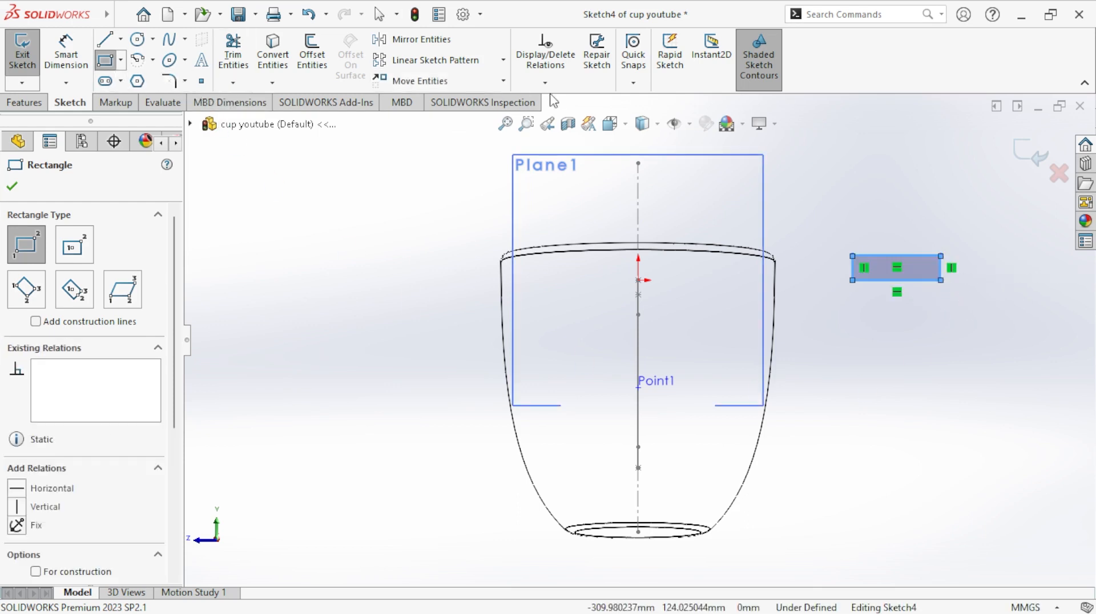
- Dimension the rectangle on Plane1 to 60 mm wide and 10 mm high
click(66, 51)
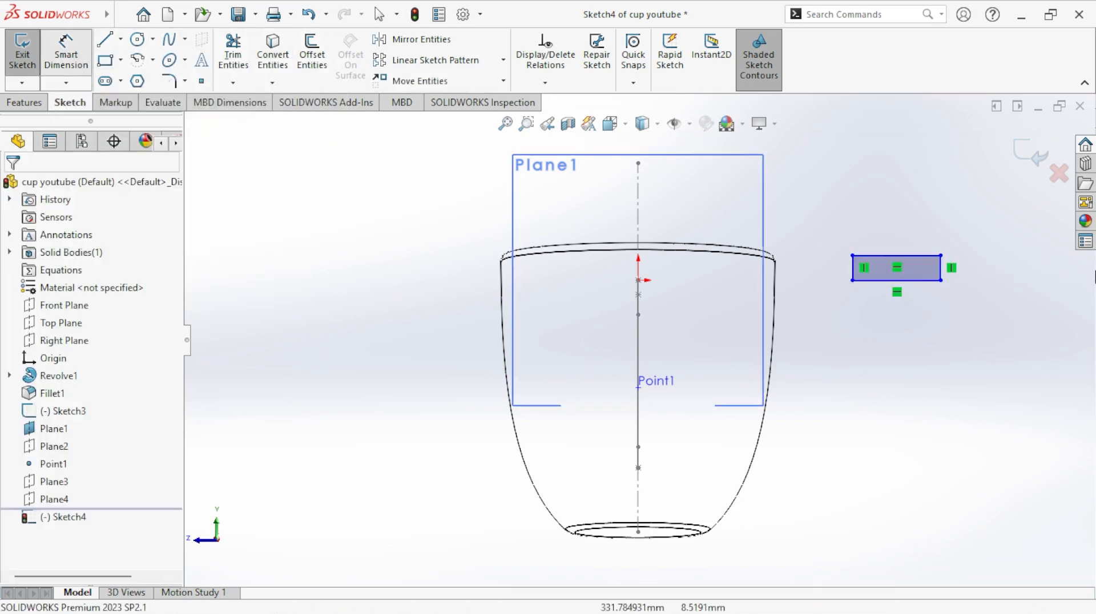
click(929, 257)
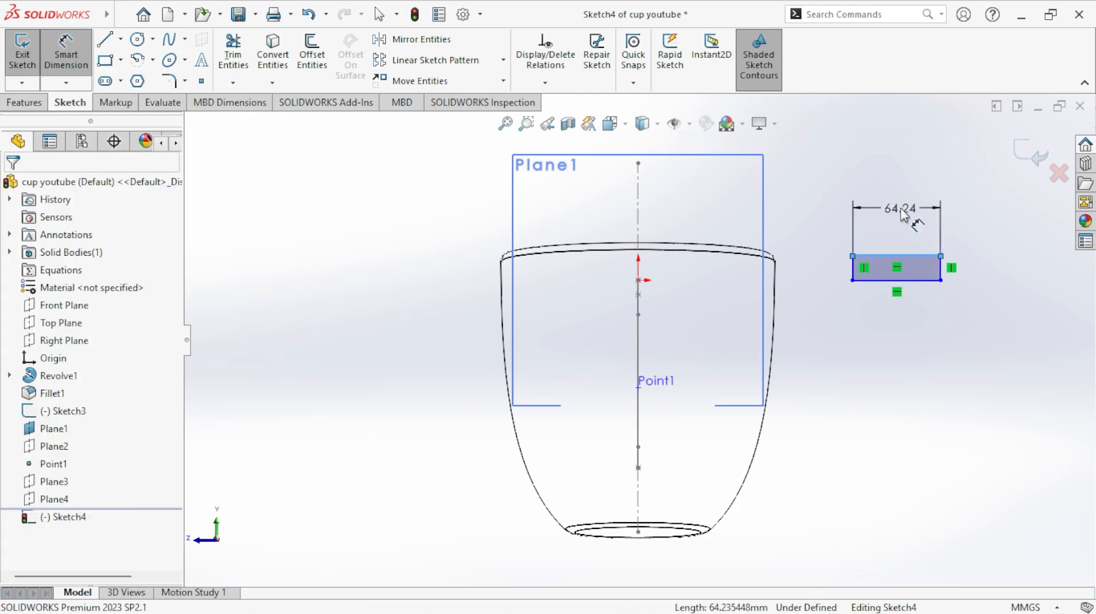
click(902, 207)
text(60)
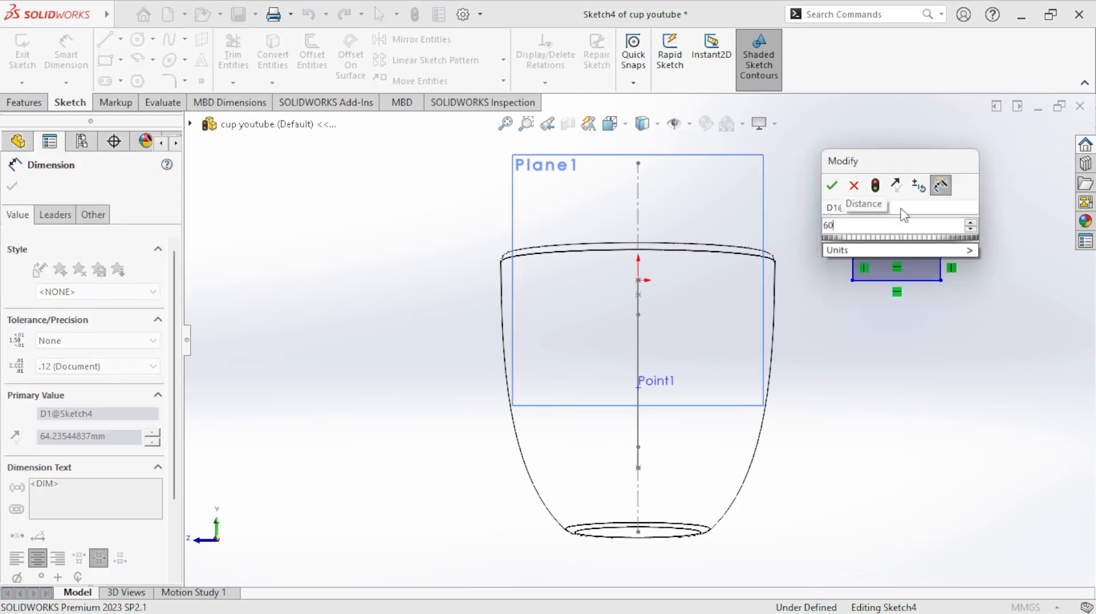
key(Return)
scroll(881, 297, down, 3)
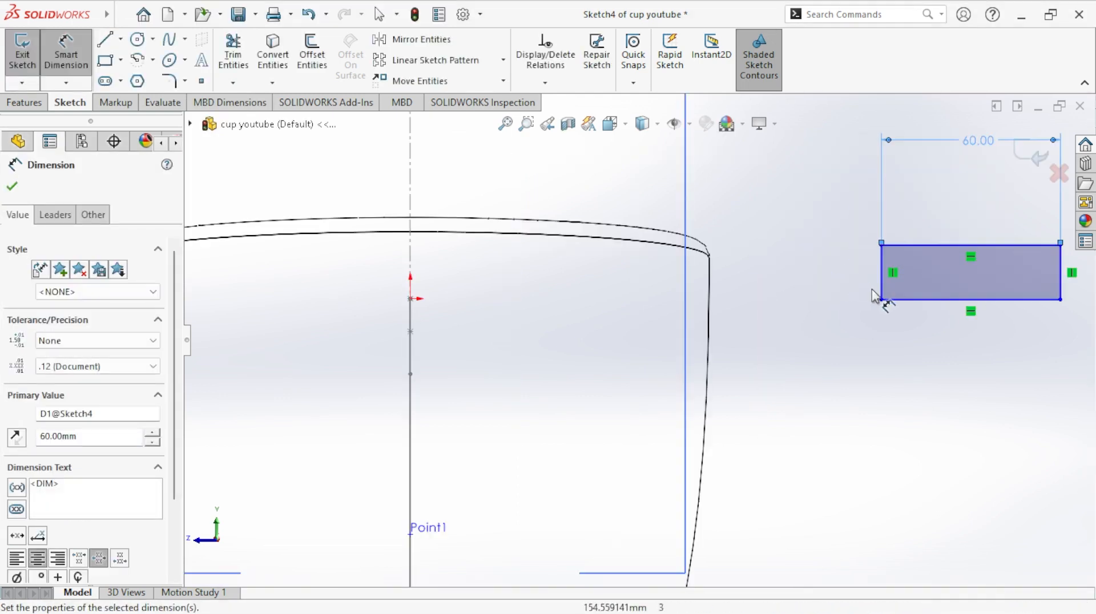
click(881, 291)
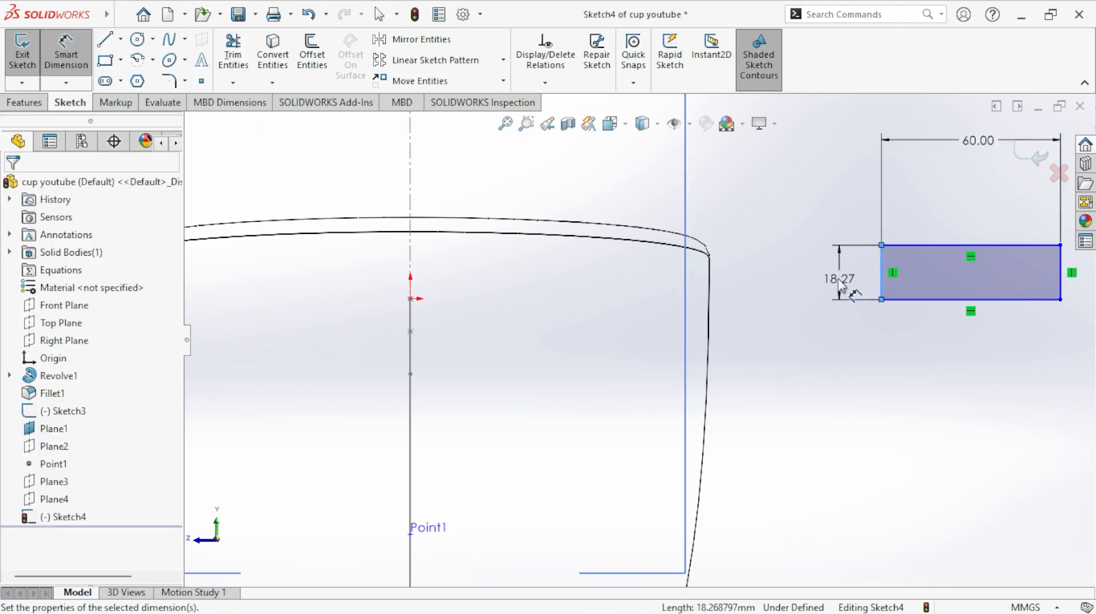
click(840, 286)
text(10)
key(Return)
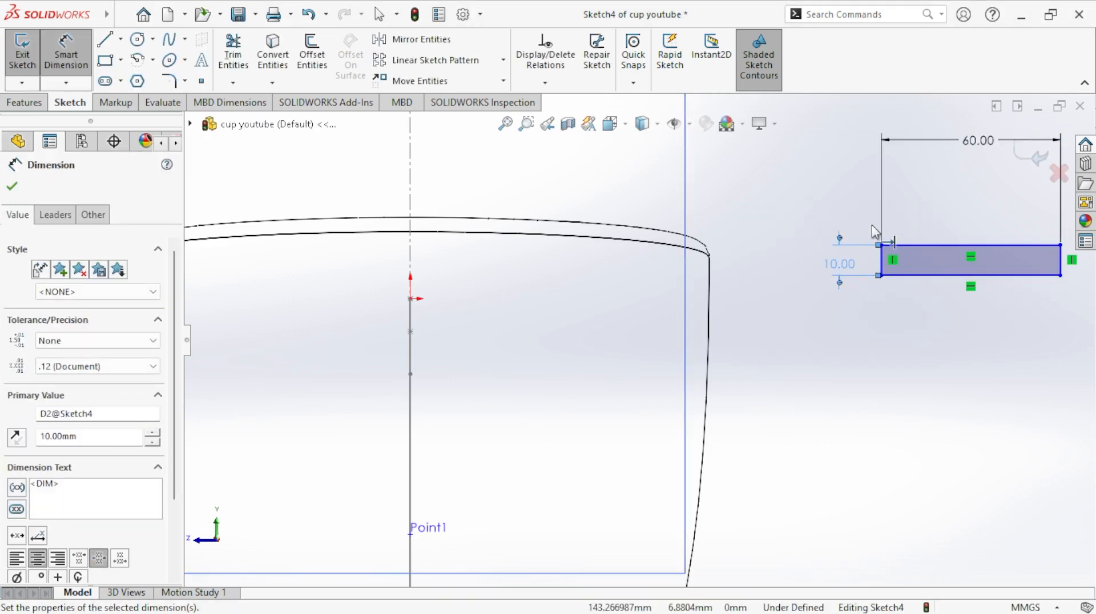
- Try a width of 80 mm for the rectangle on Plane1 and set it back to 60 mm
double_click(969, 144)
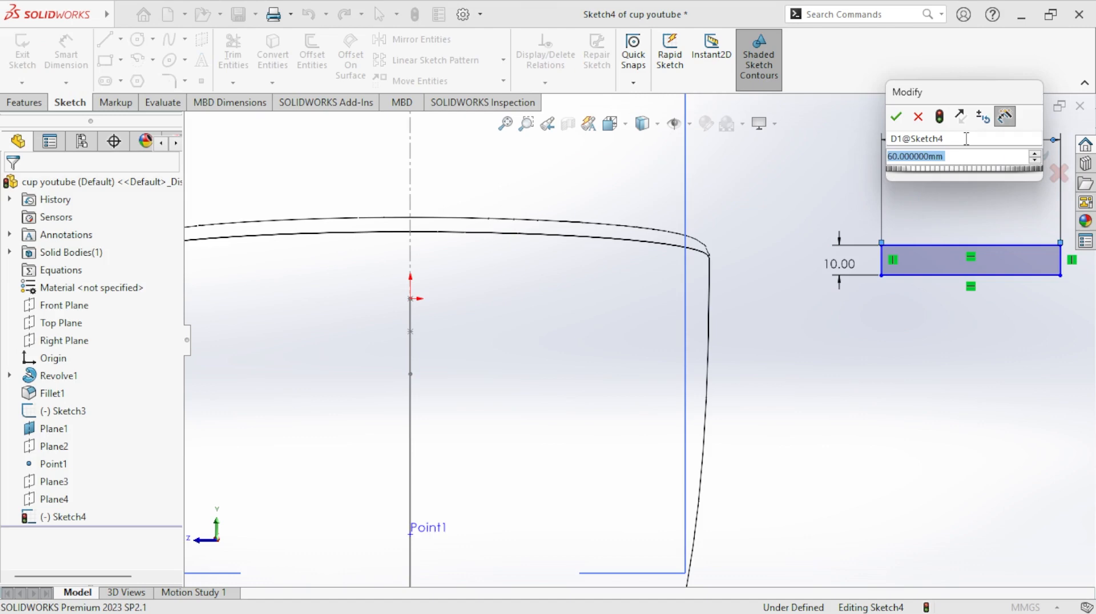
text(80)
key(Return)
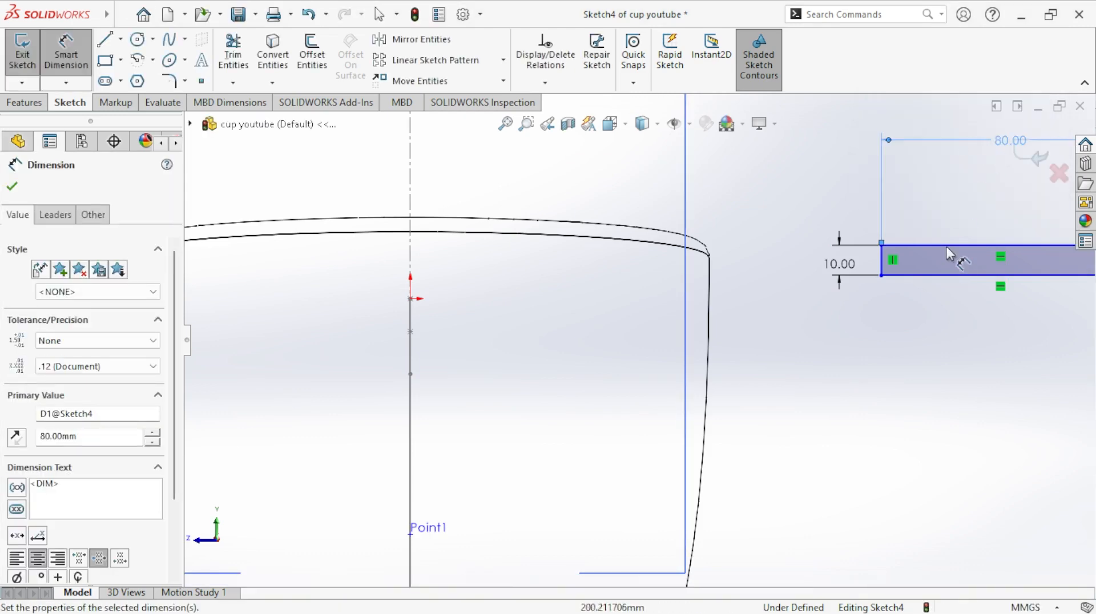
scroll(947, 246, up, 2)
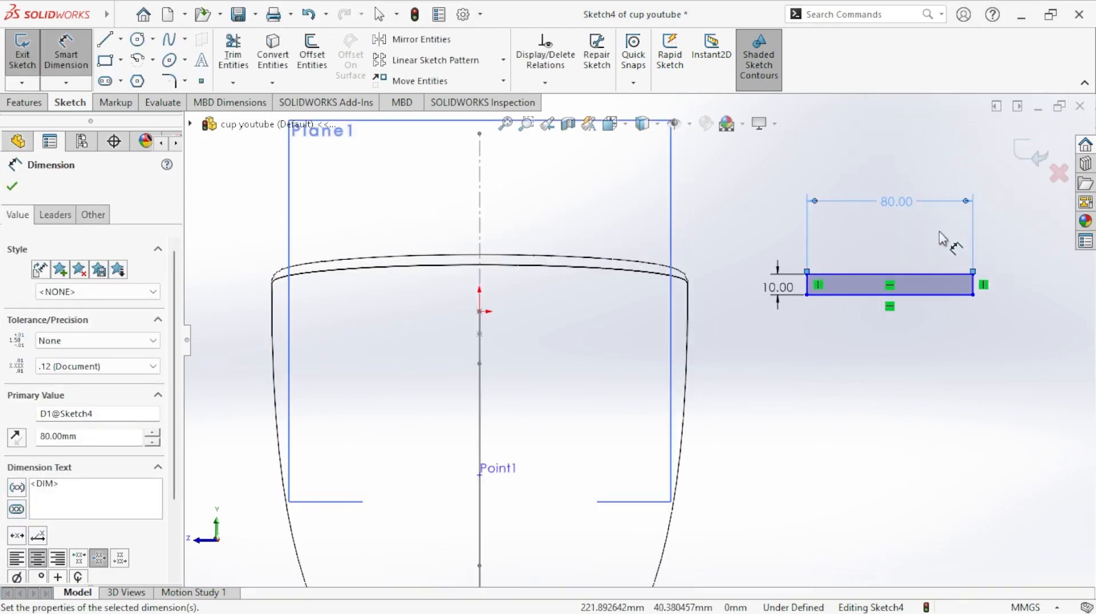
double_click(897, 202)
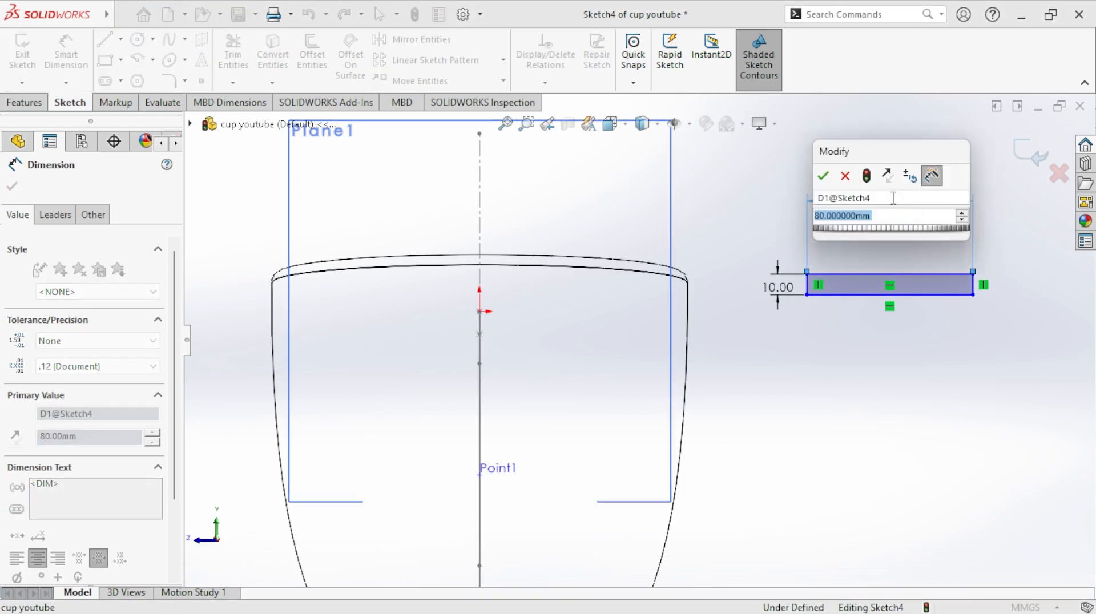
text(60)
key(Return)
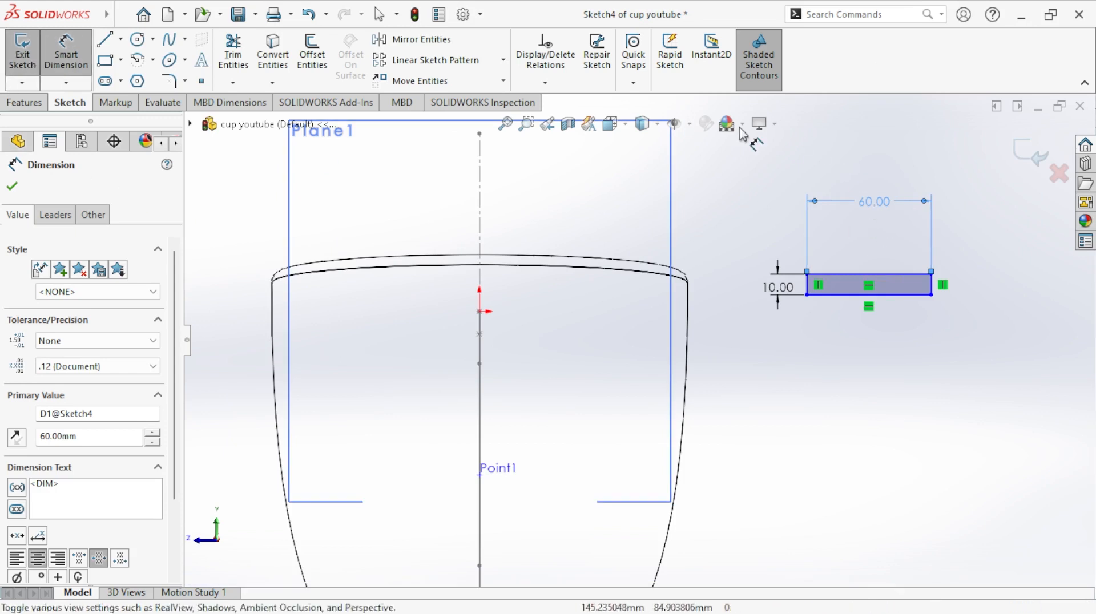
- Make the midpoint of the rectangle's lower edge coincident with the handle spline's upper endpoint, and close the sketch
click(545, 83)
click(549, 121)
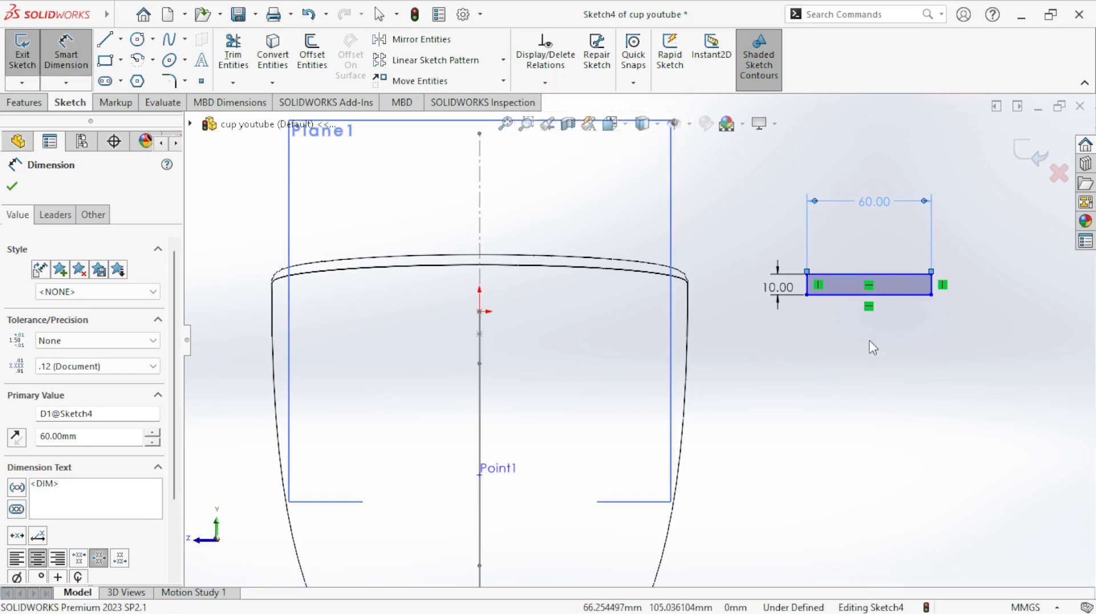
click(869, 295)
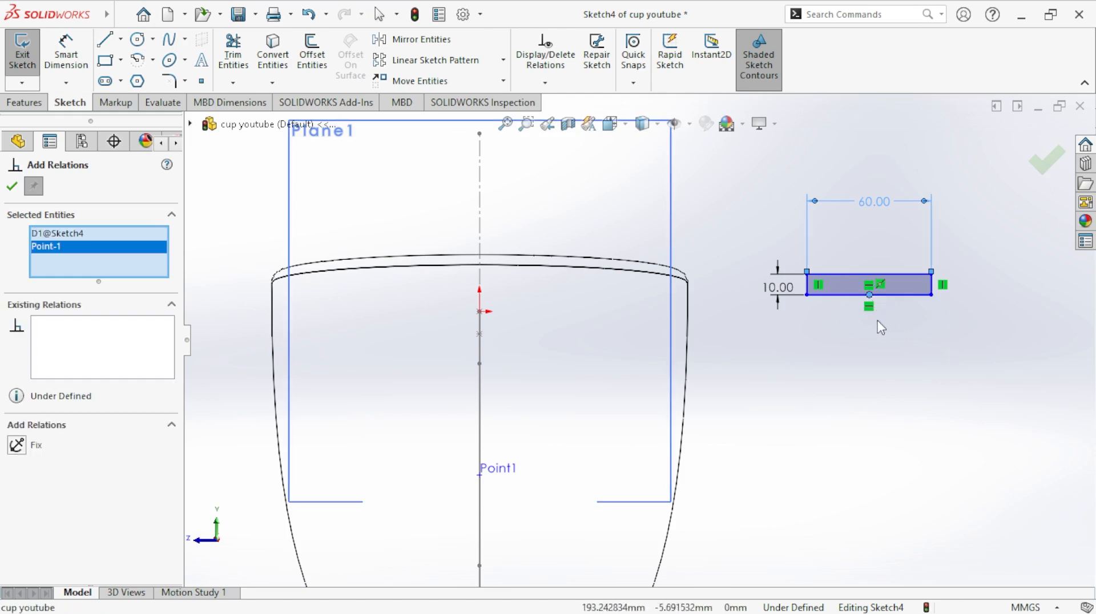
scroll(817, 351, up, 2)
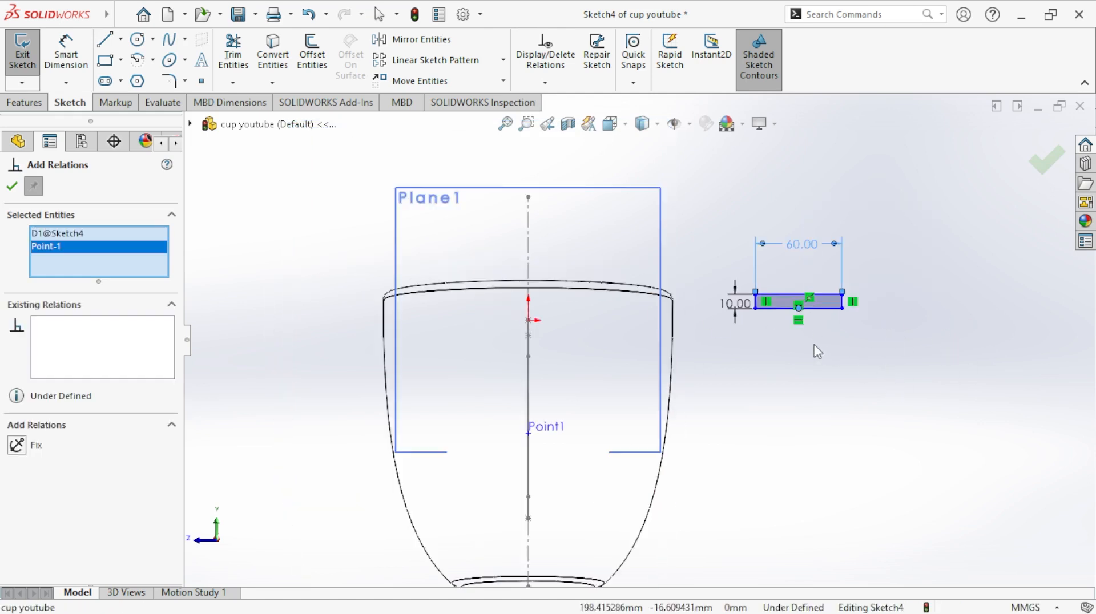
middle_drag(818, 351, 860, 394)
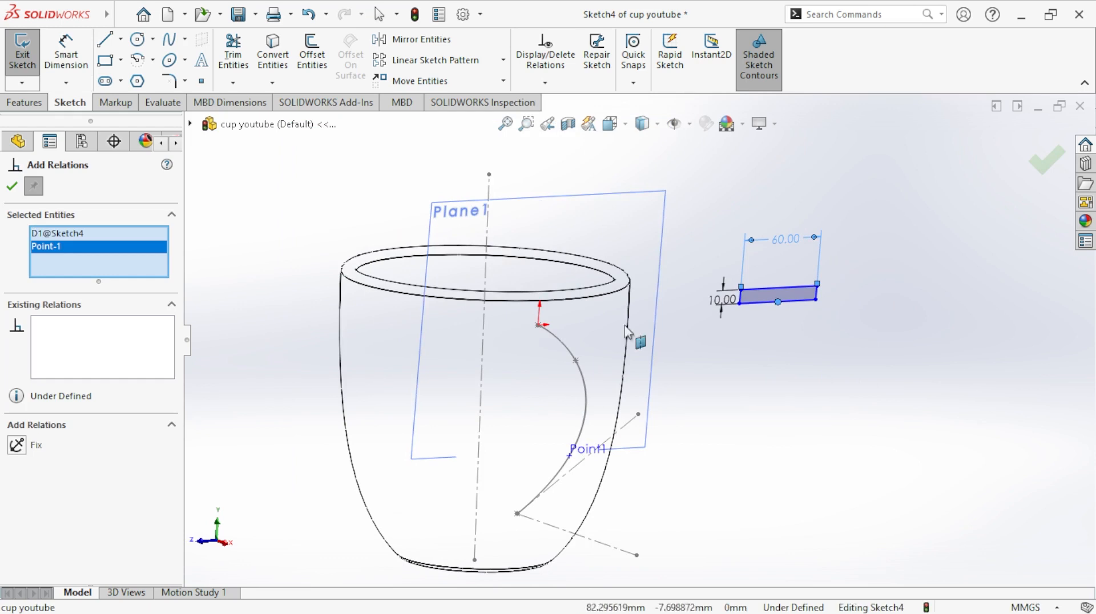
click(539, 326)
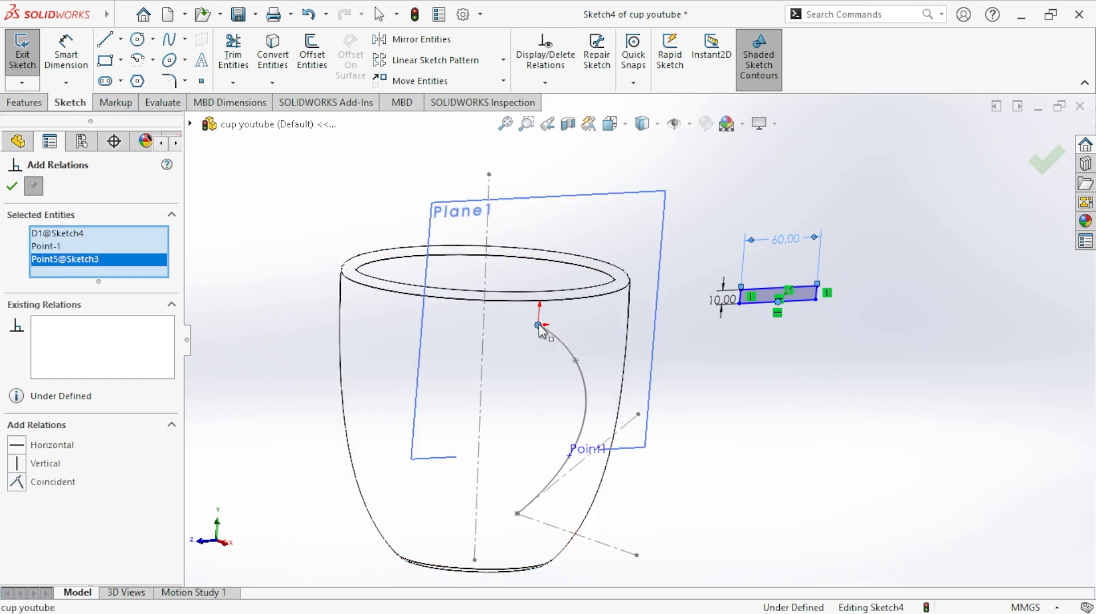
right_click(47, 237)
click(83, 262)
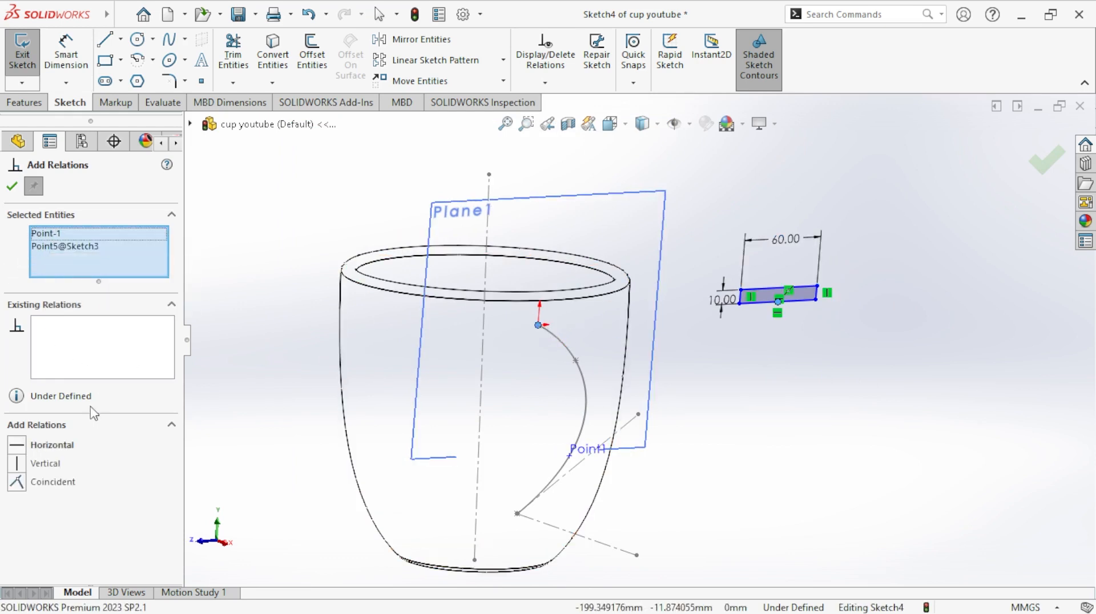
click(17, 482)
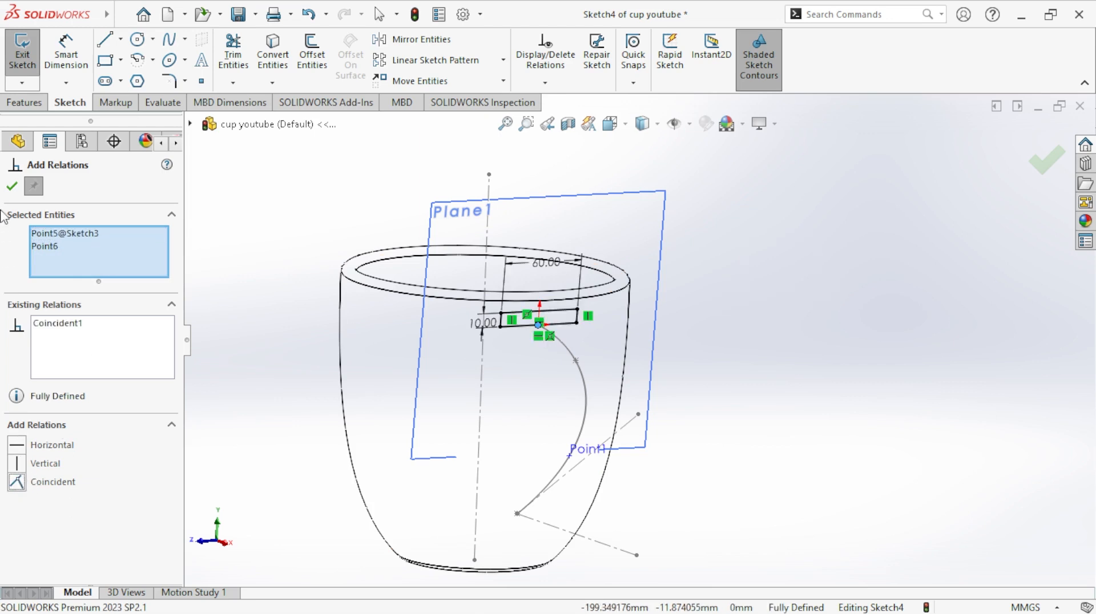
click(12, 187)
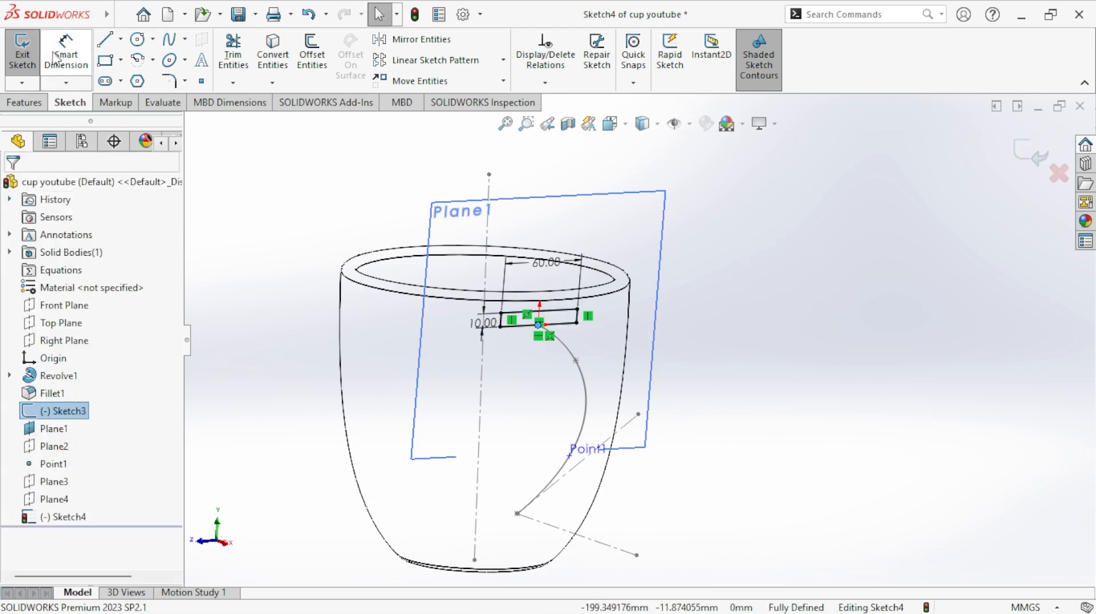
click(22, 54)
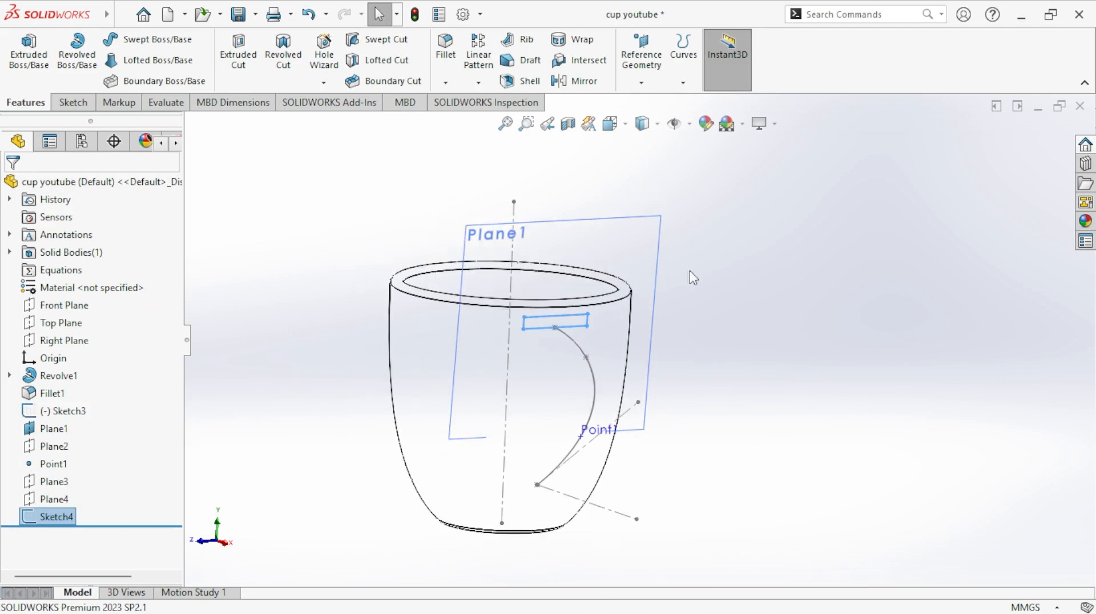
- Hide Plane1 and sketch a corner rectangle about 82 mm wide beside the cup on Plane2
click(617, 245)
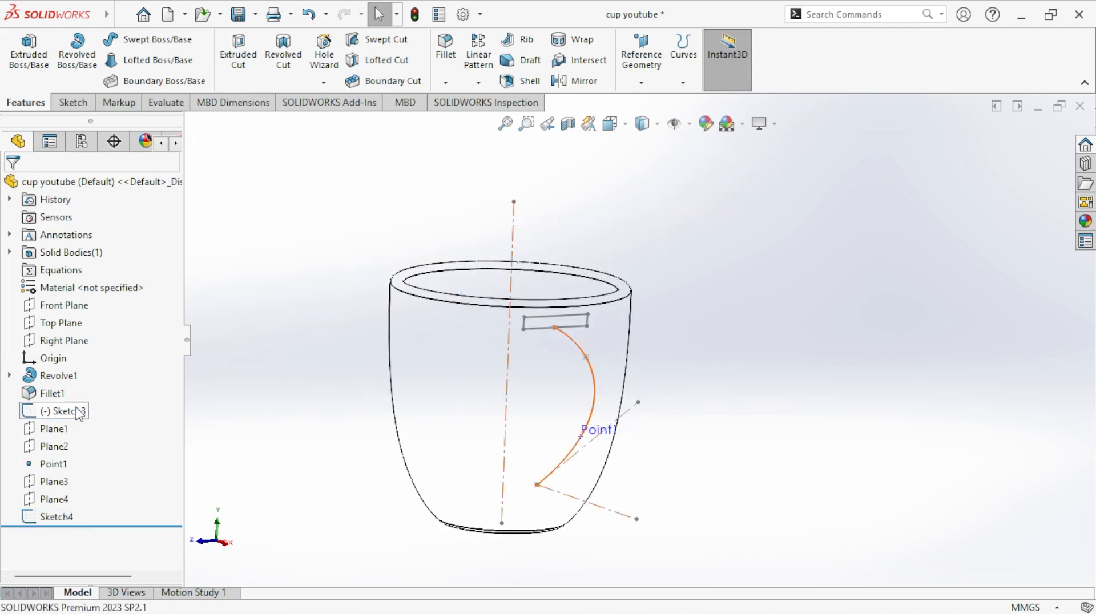
click(54, 446)
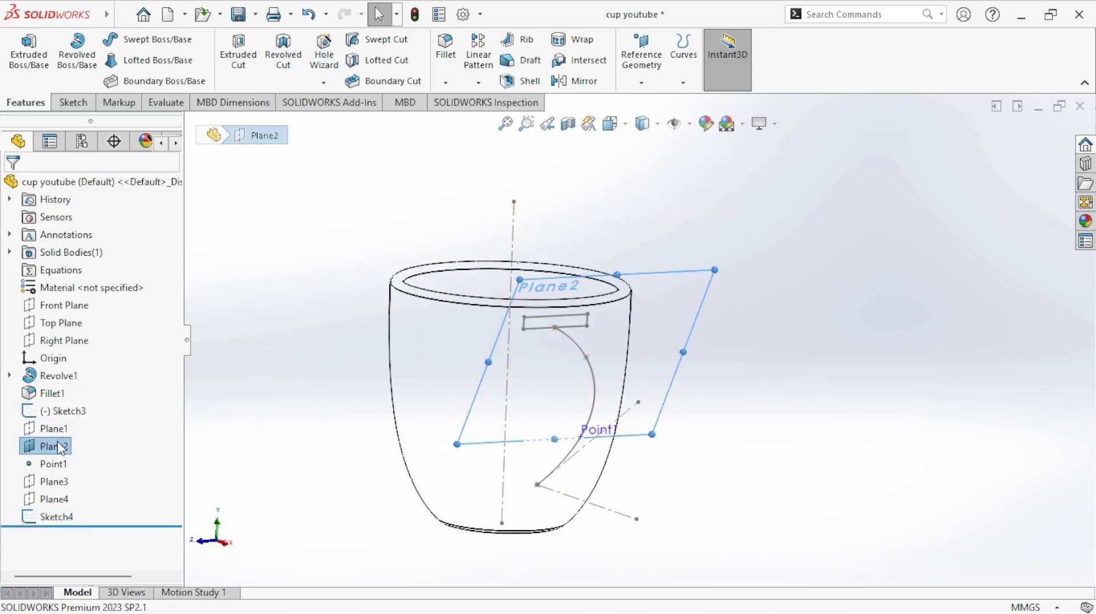
click(69, 416)
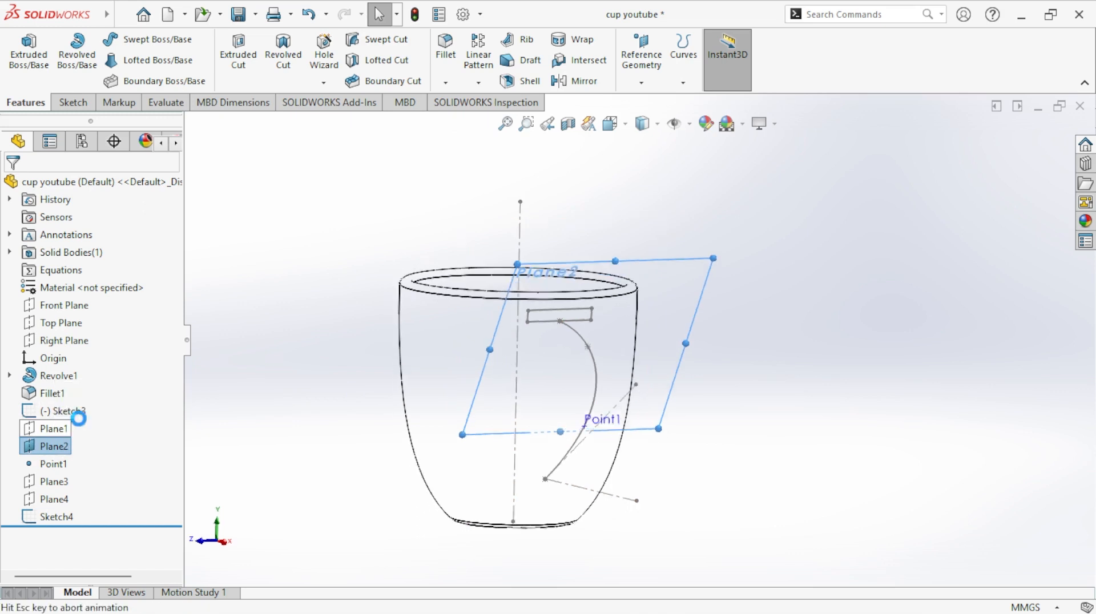
click(105, 60)
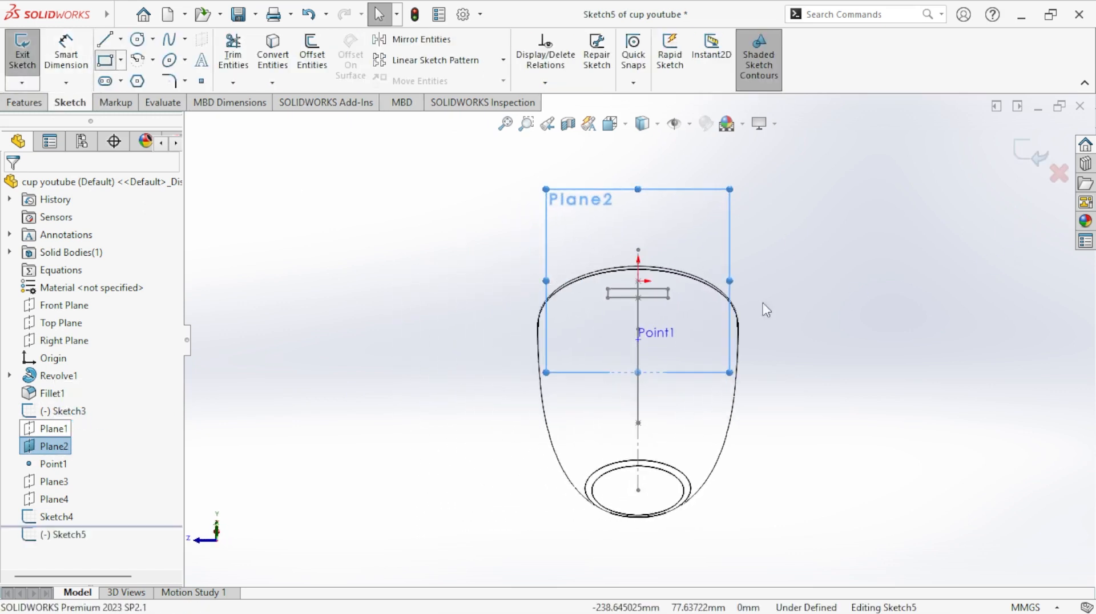
click(908, 272)
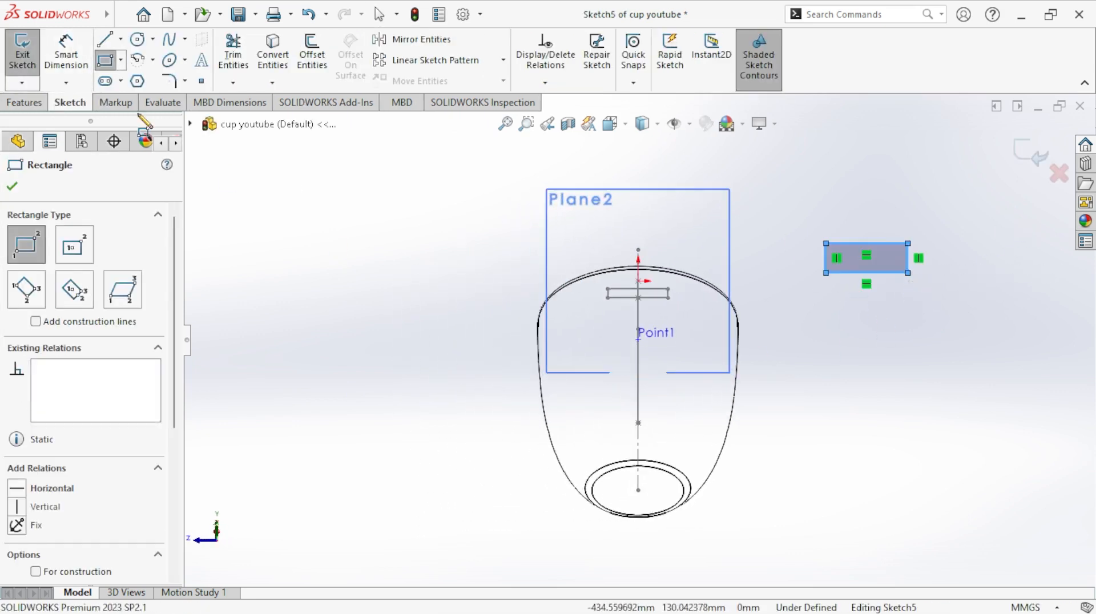
key(Escape)
- Dimension the rectangle on Plane2 to 50 mm wide and 10 mm high
scroll(805, 272, down, 3)
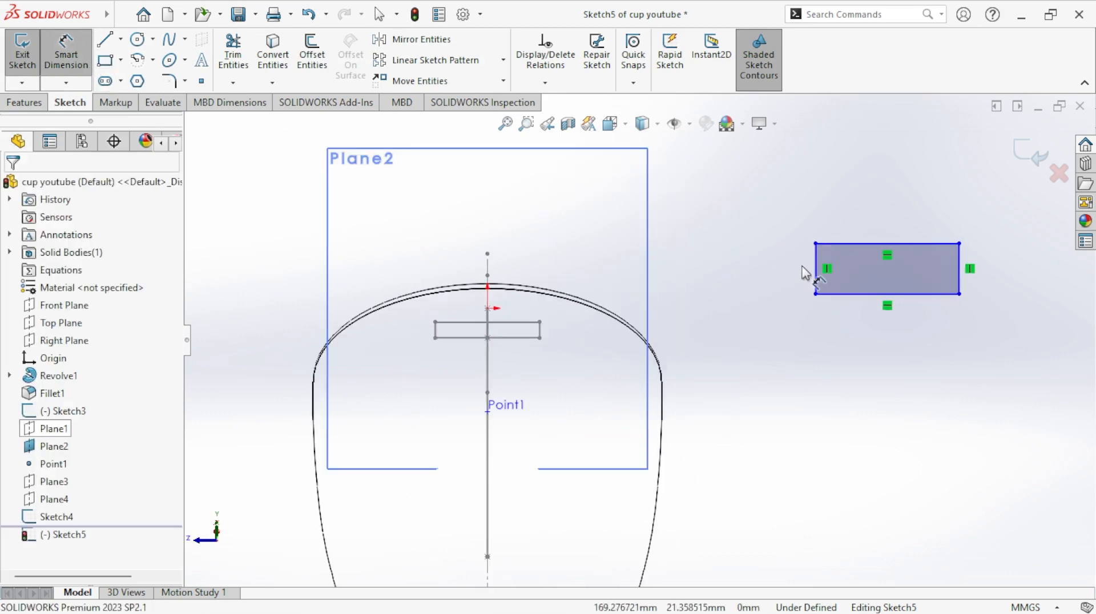
click(852, 243)
click(860, 220)
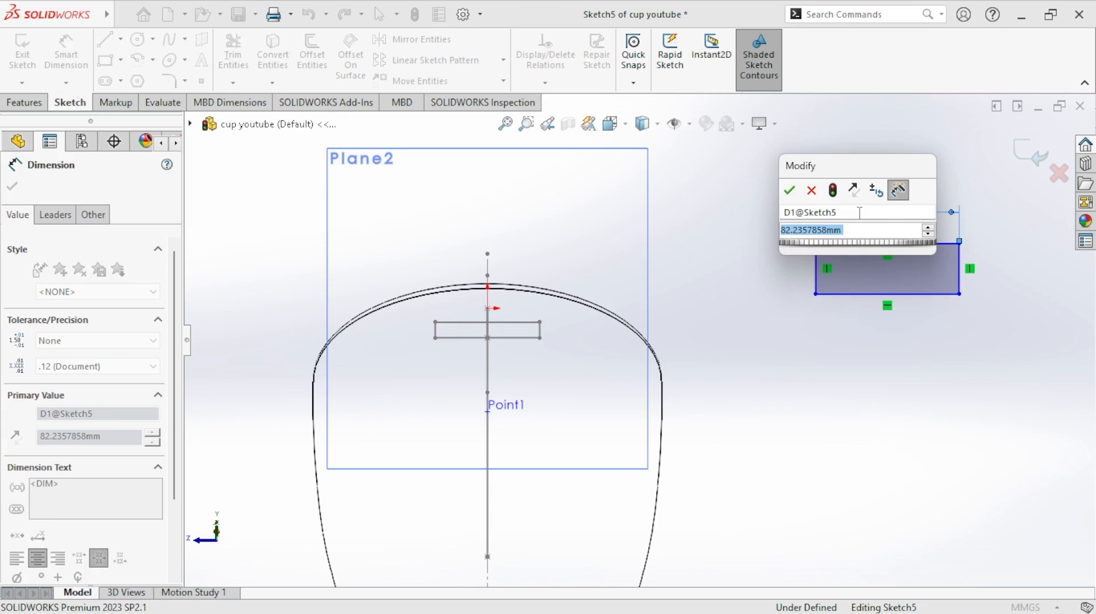
text(4)
key(BackSpace)
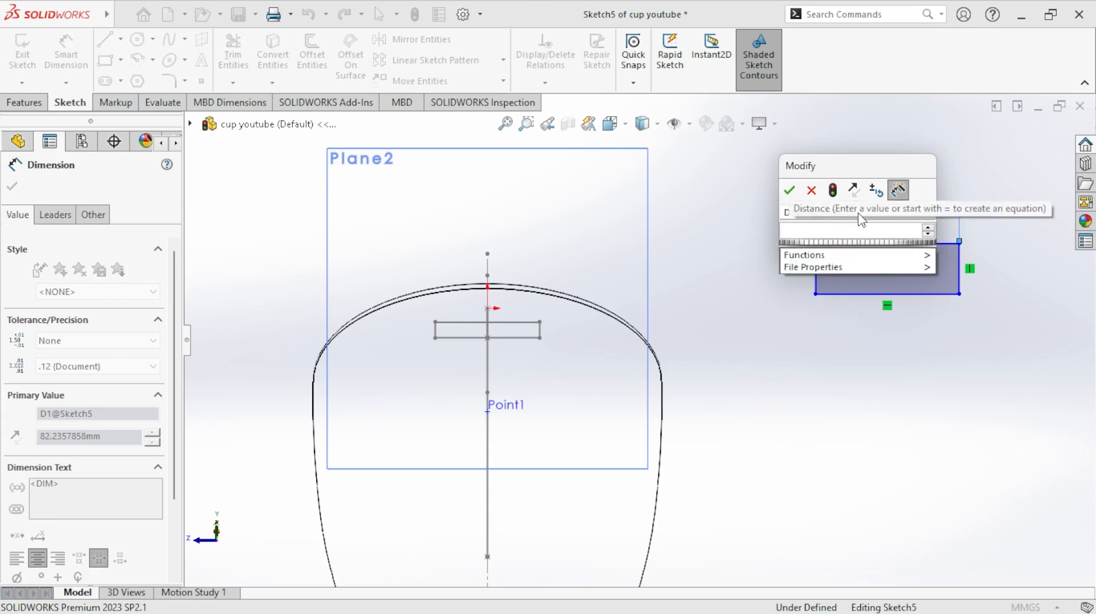
text(55)
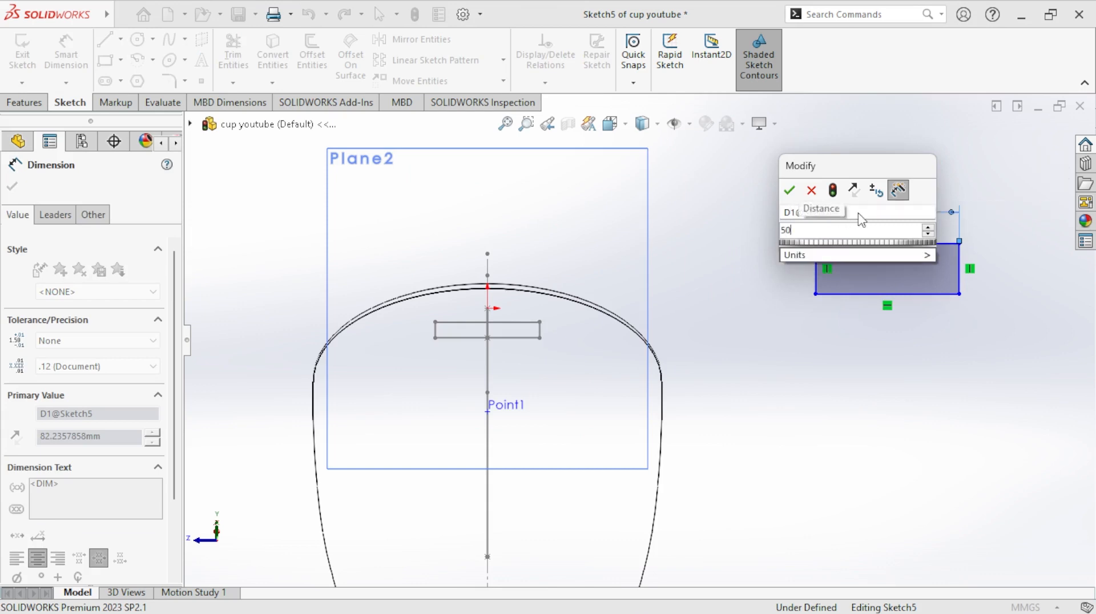
key(Return)
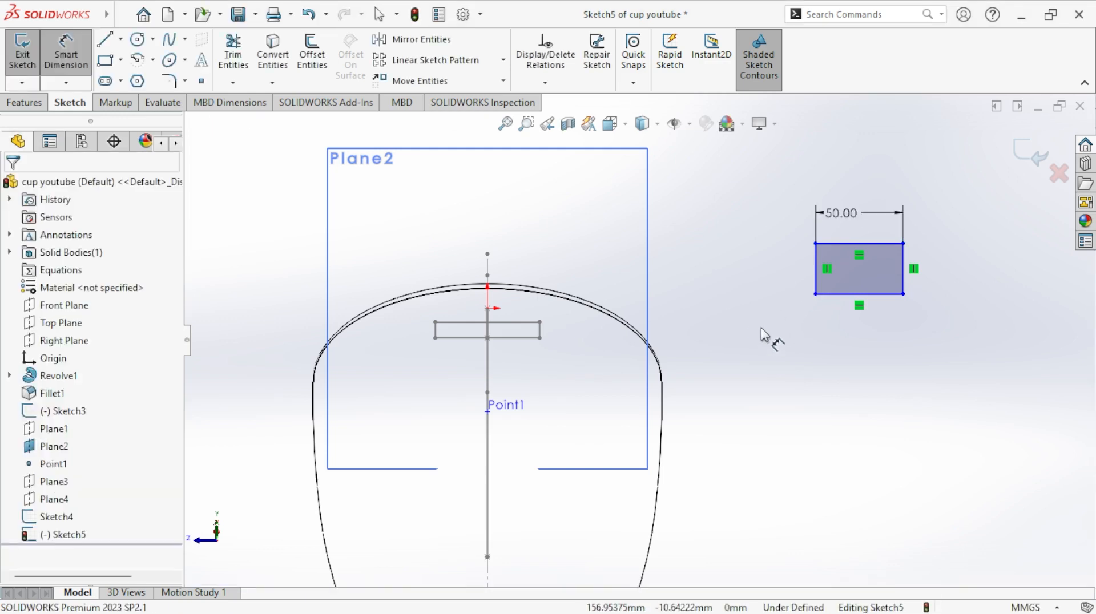
click(815, 275)
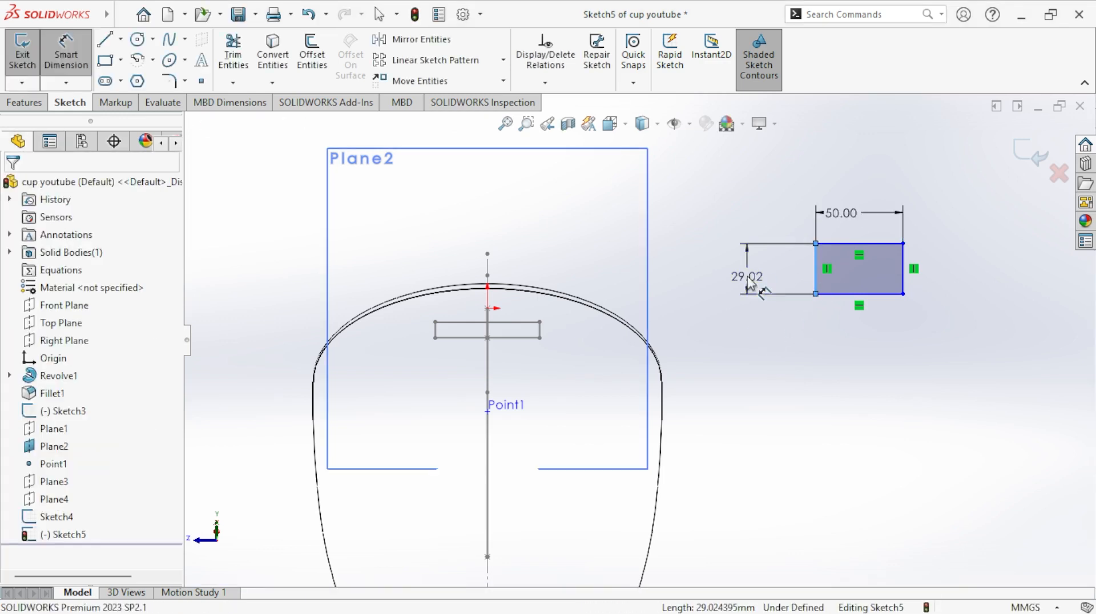
click(750, 279)
text(10)
key(Return)
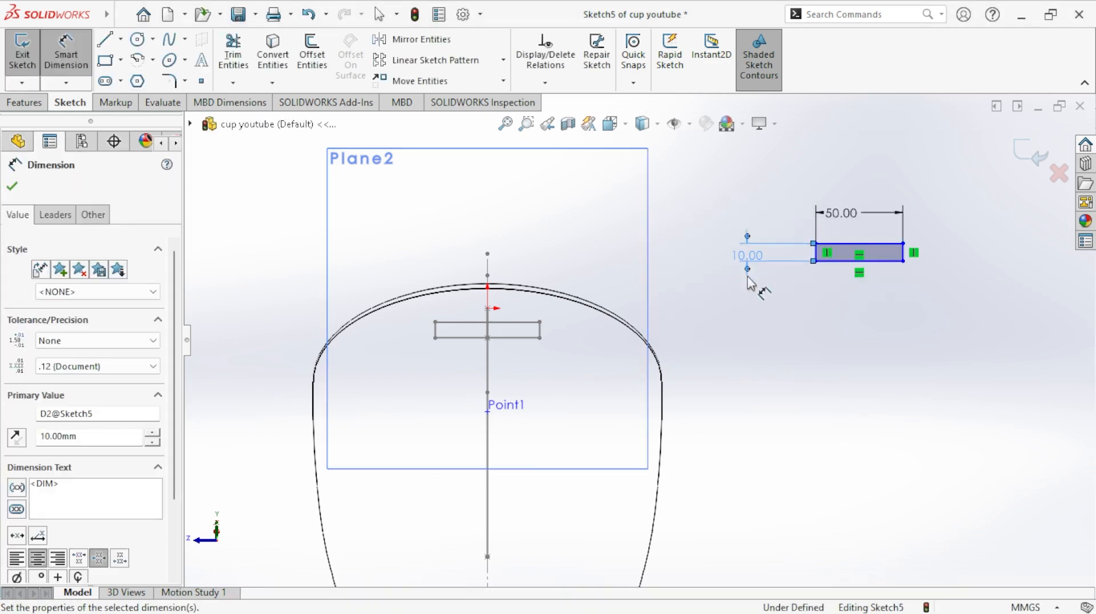
- Make the midpoint of the rectangle's lower edge coincident with the handle spline's point on Plane2, and close the sketch
click(545, 83)
click(556, 121)
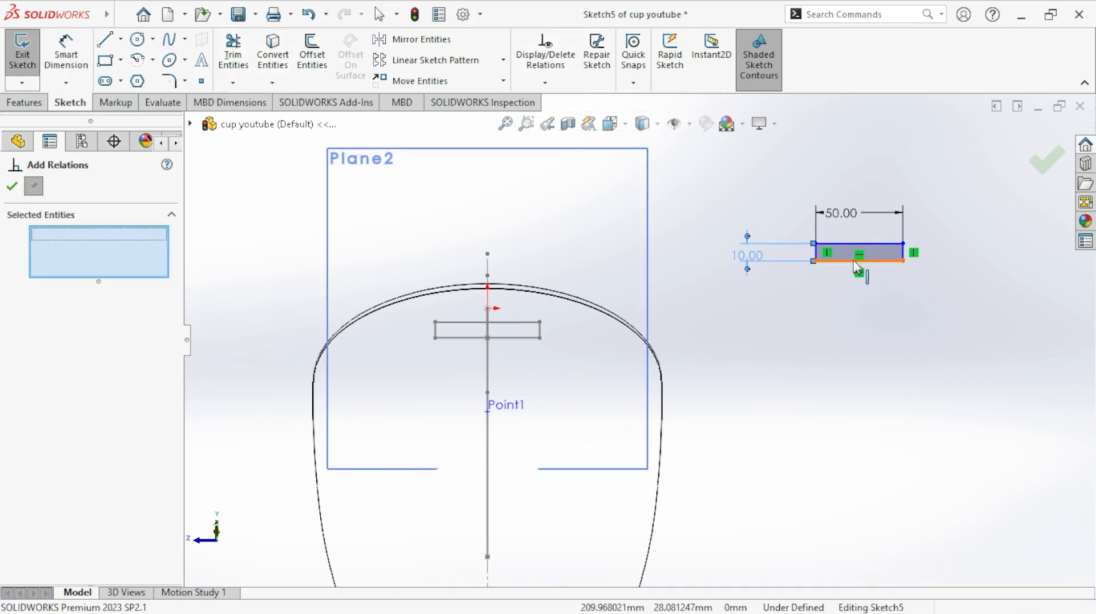
scroll(861, 273, down, 5)
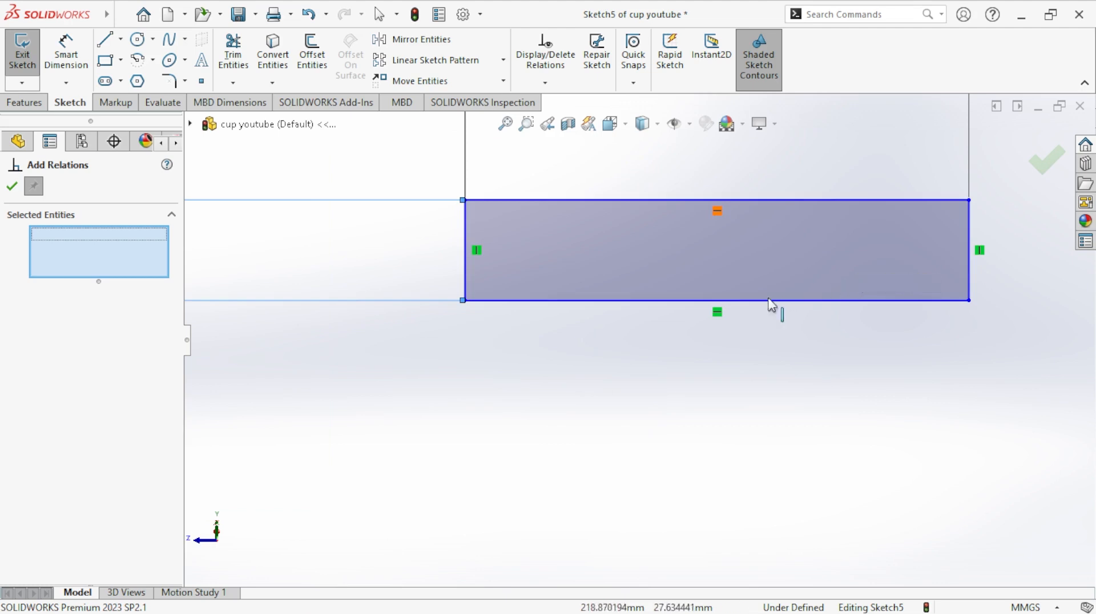
click(717, 301)
scroll(742, 380, up, 5)
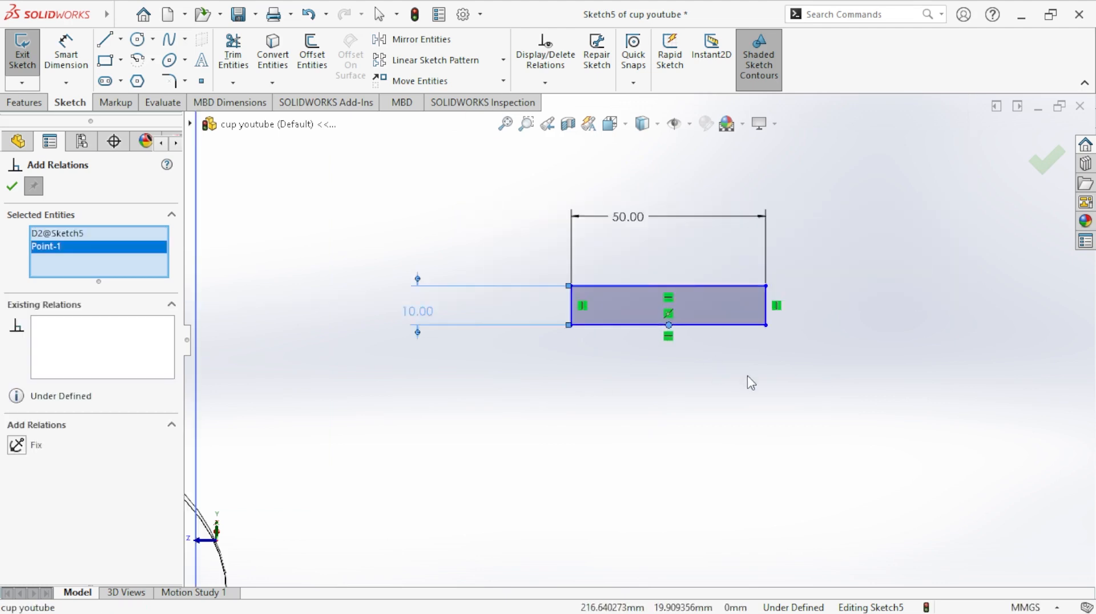
mouse_move(588, 393)
middle_down()
mouse_move(632, 428)
mouse_move(509, 453)
middle_up()
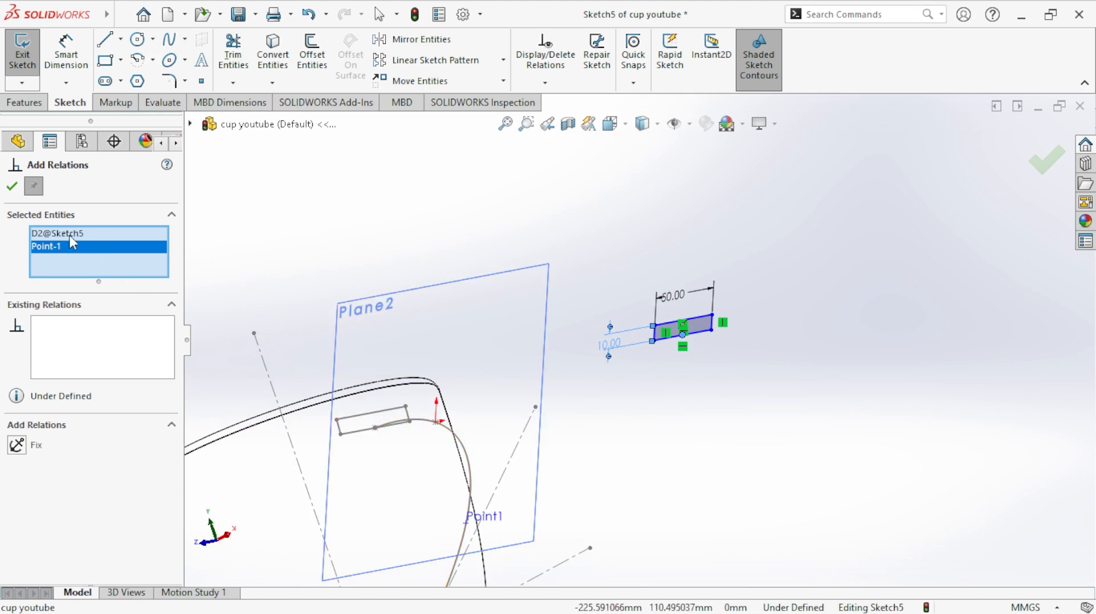
right_click(73, 243)
click(109, 262)
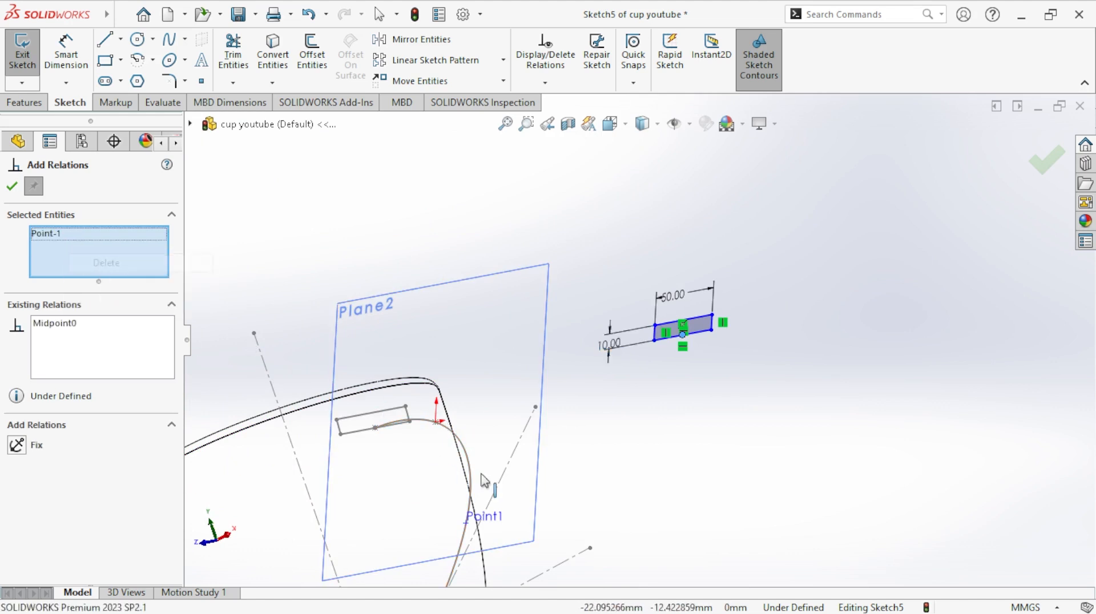
click(437, 423)
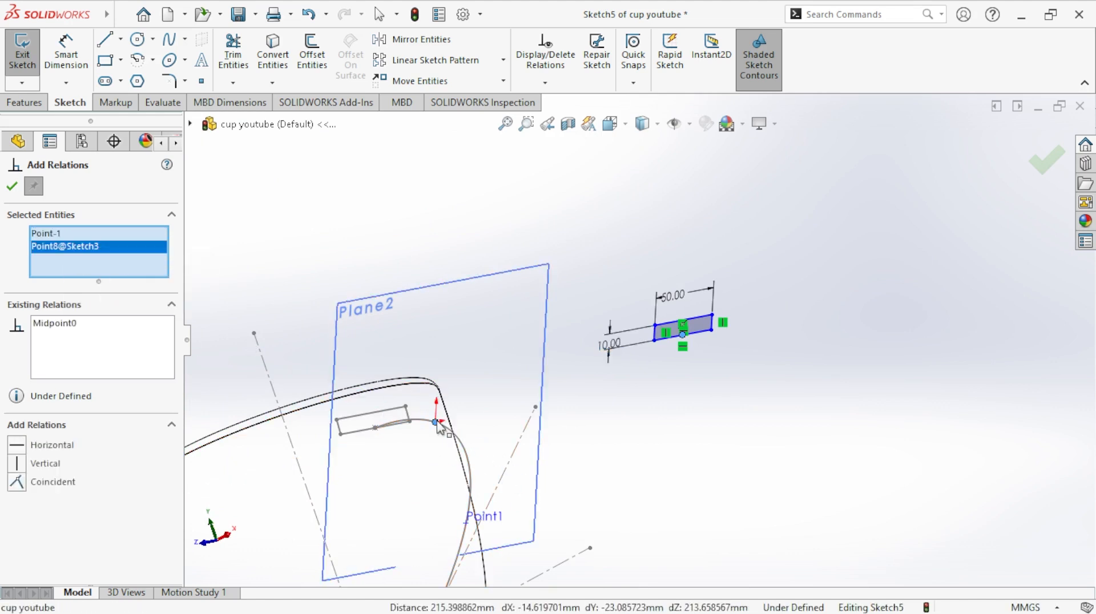
click(17, 482)
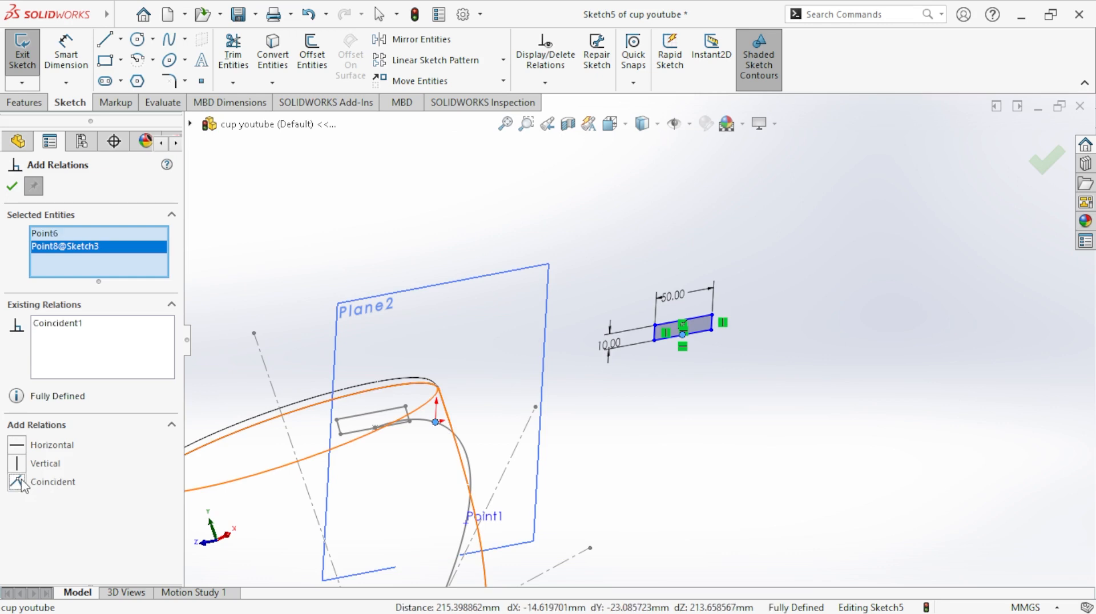
click(13, 189)
click(23, 63)
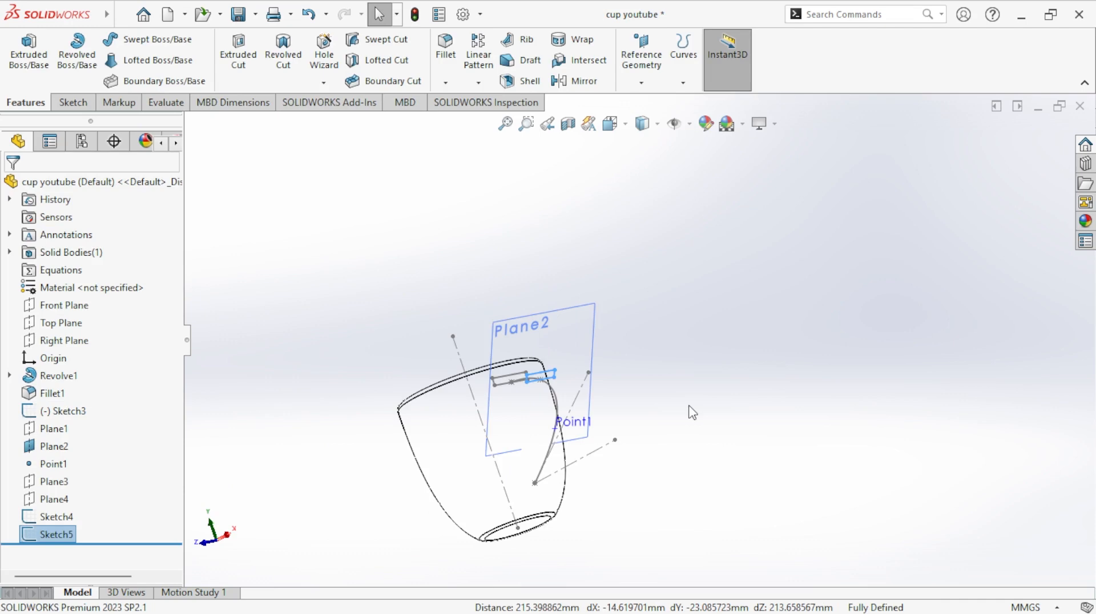
- Hide Plane2 and sketch a corner rectangle about 84 mm by 15 mm beside the cup on Plane3
click(598, 337)
click(678, 284)
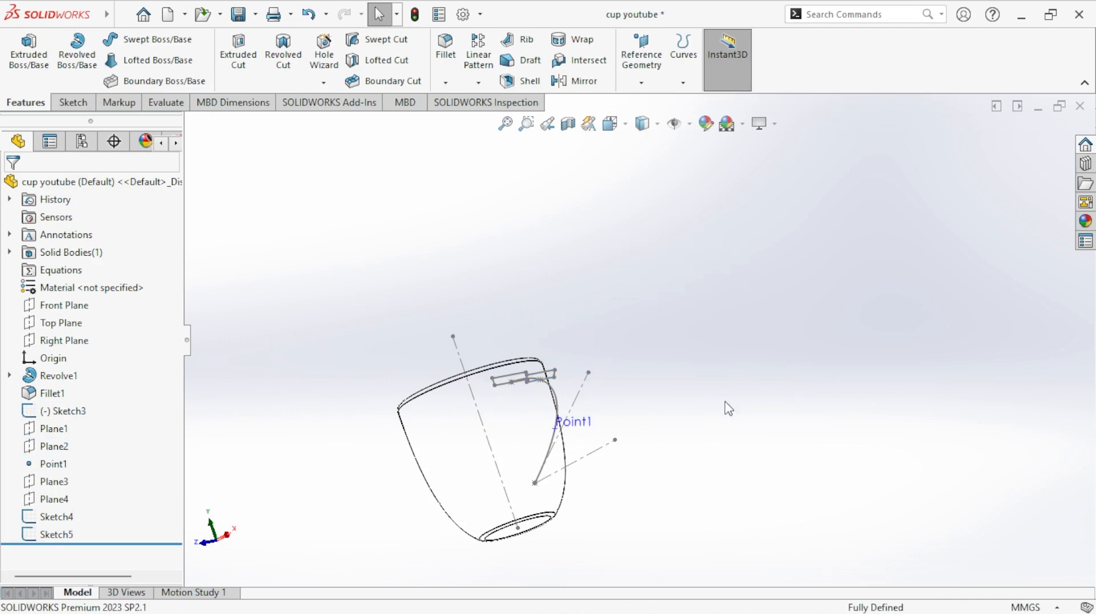
click(56, 484)
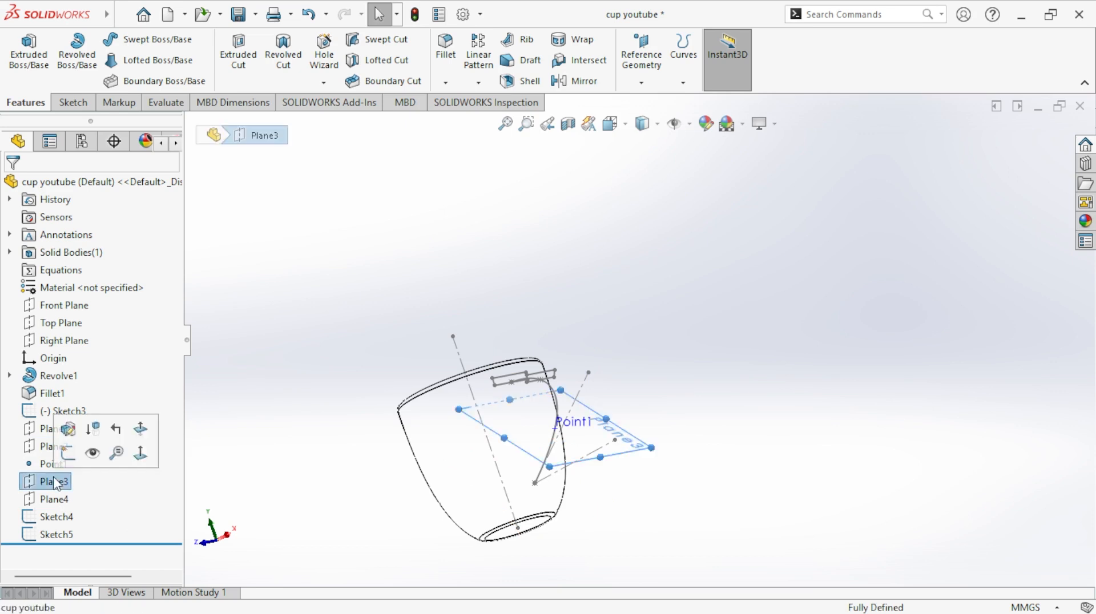
click(75, 458)
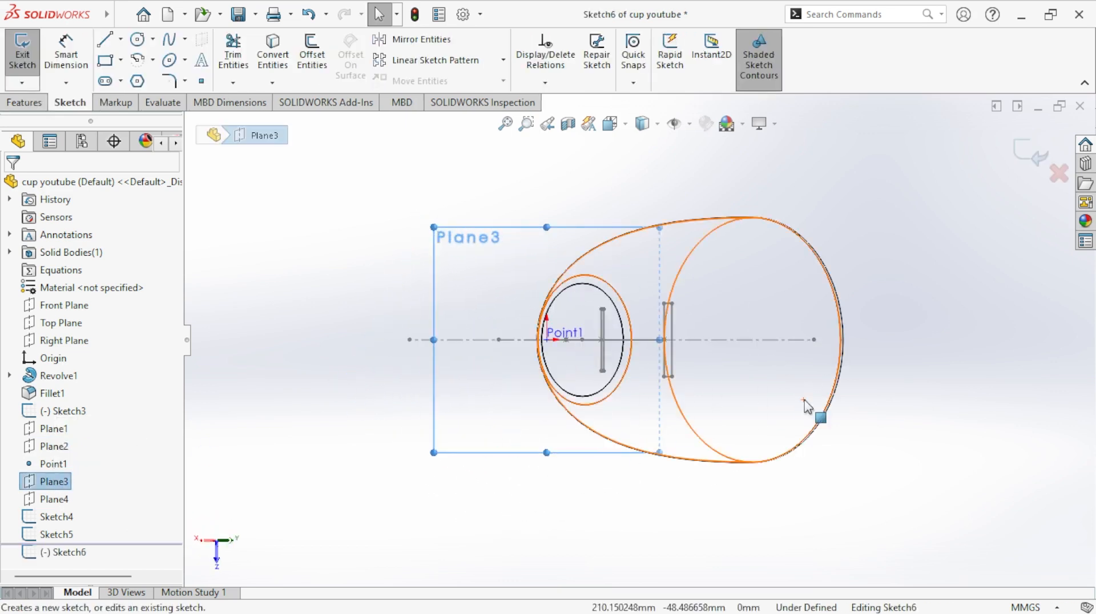
click(109, 64)
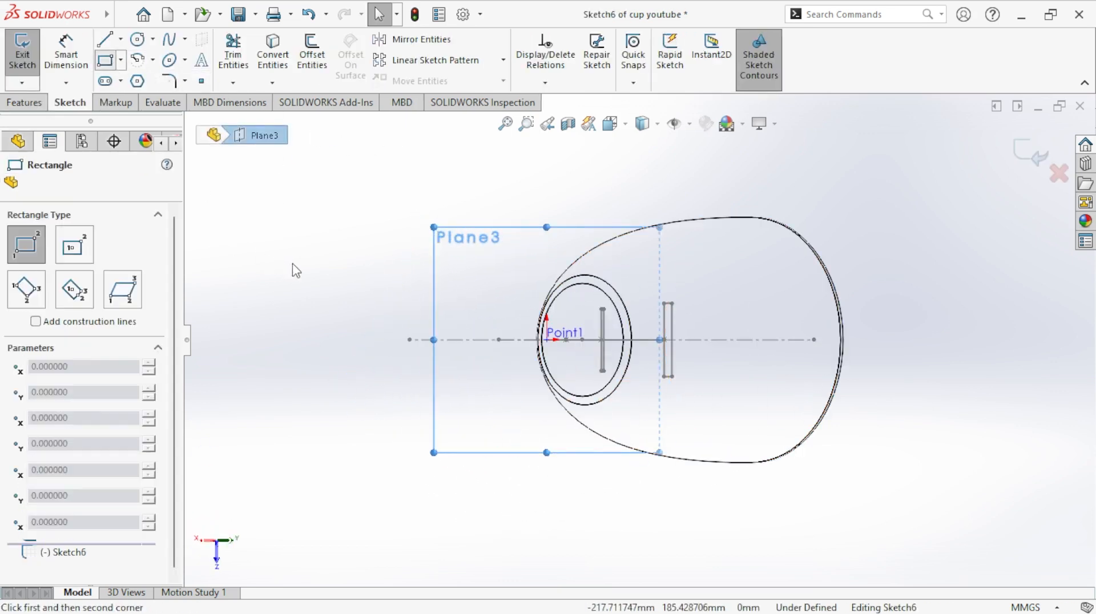
click(292, 263)
click(311, 366)
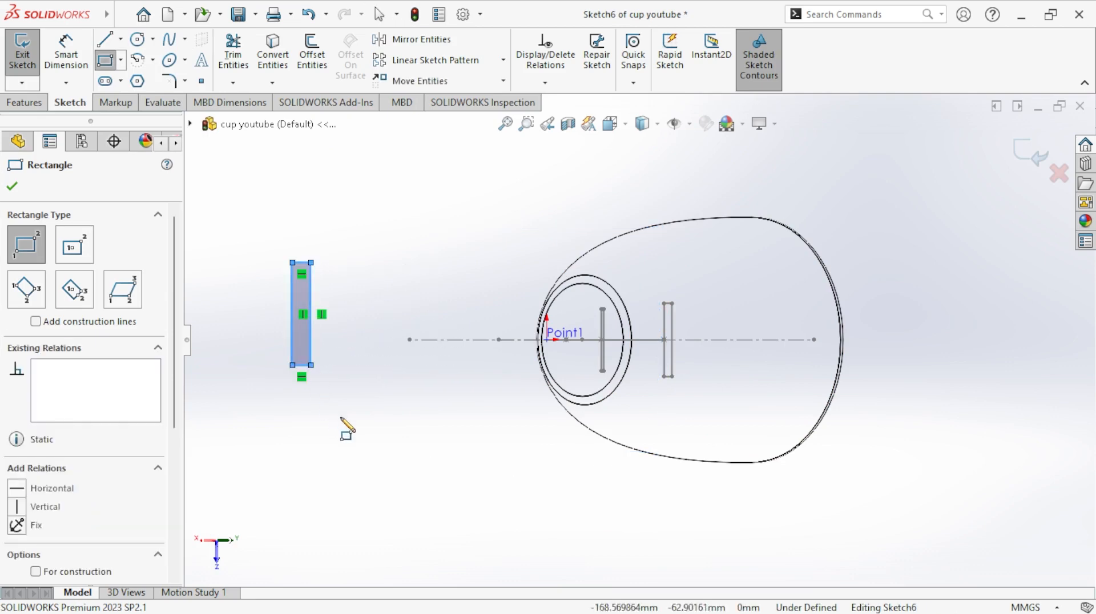
- Dimension the rectangle on Plane3 to 40 mm long and 10 mm wide
click(66, 45)
scroll(392, 368, down, 3)
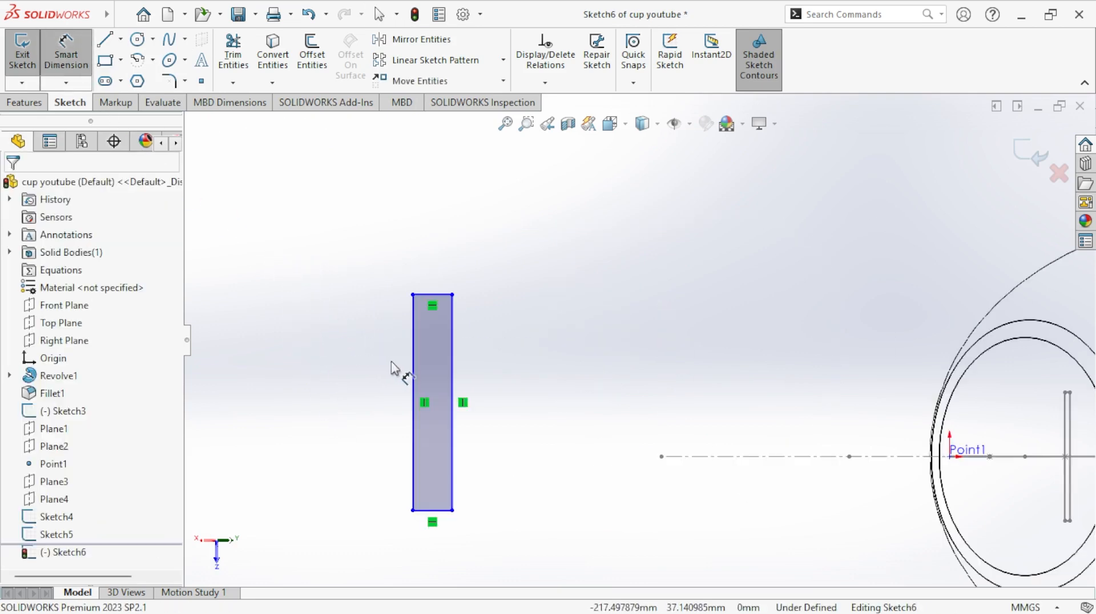
click(413, 380)
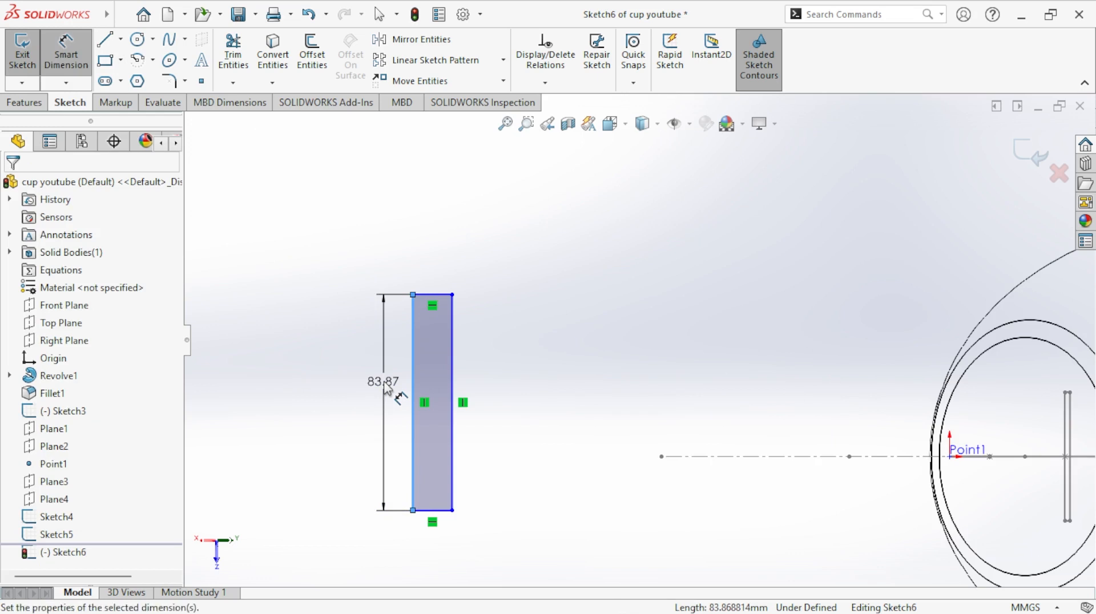
click(386, 389)
text(40)
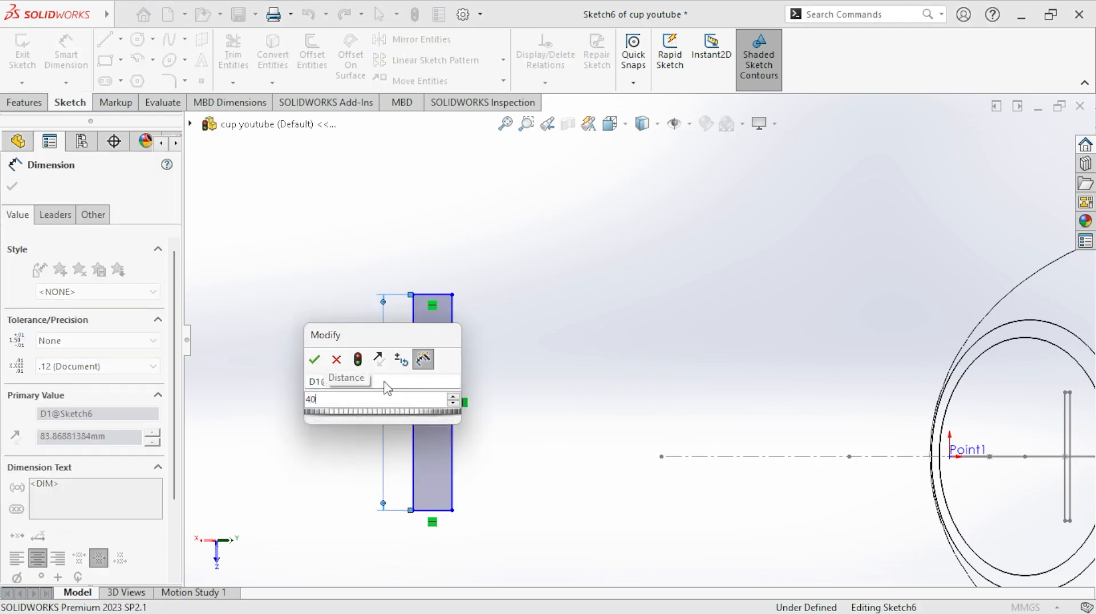
key(Return)
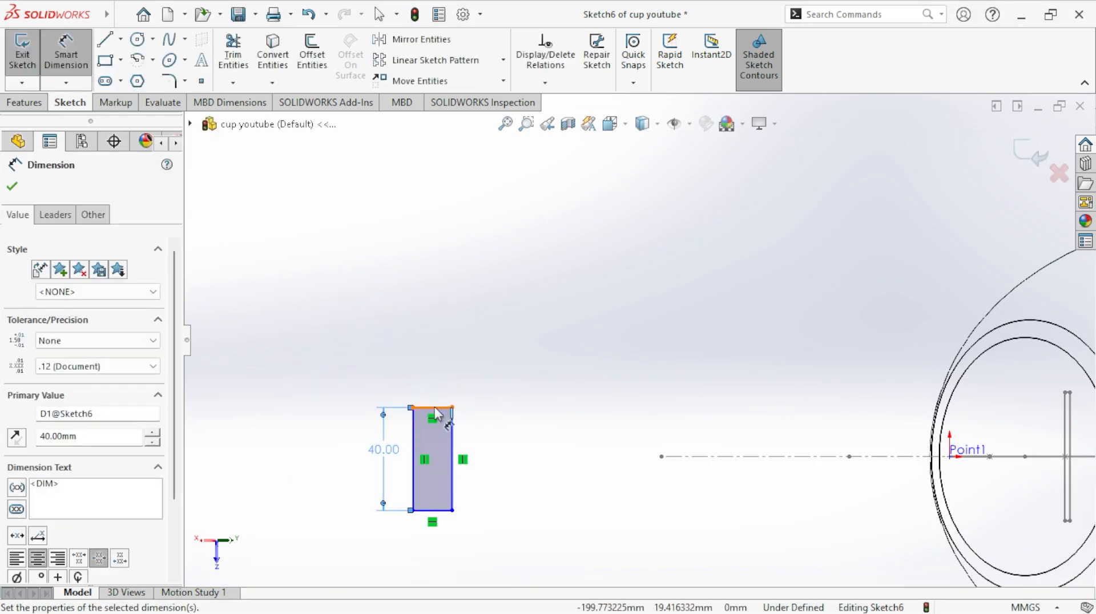
click(435, 409)
click(460, 351)
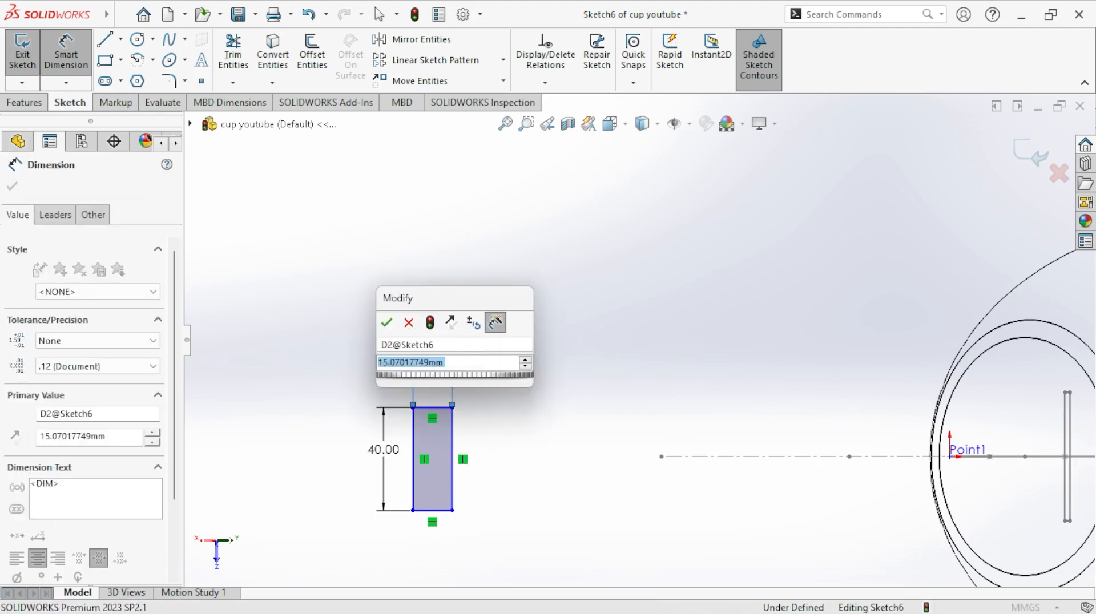
text(10)
key(Return)
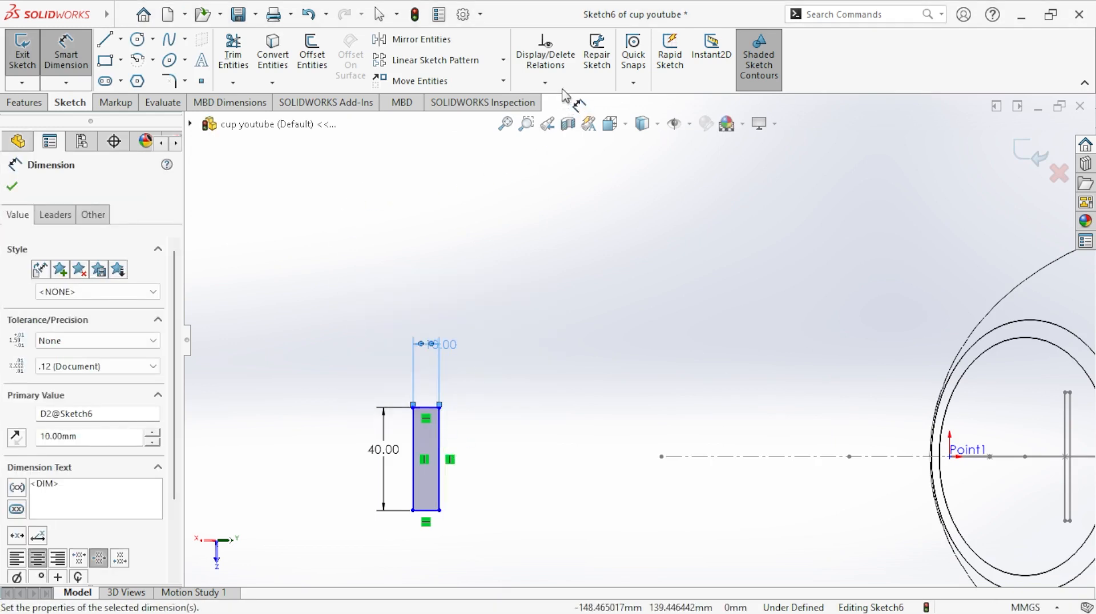
- Make the midpoint of the rectangle's long edge facing the cup coincident with reference point Point1 on the handle spline
click(545, 83)
click(568, 118)
scroll(673, 347, up, 2)
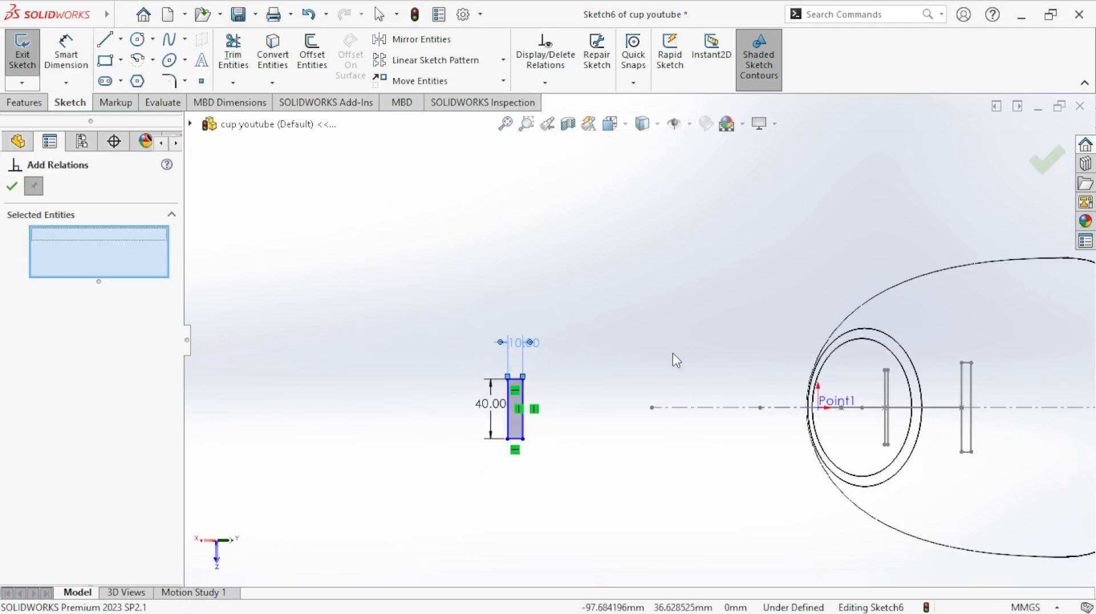
scroll(633, 343, up, 2)
scroll(565, 394, down, 2)
middle_drag(705, 320, 780, 452)
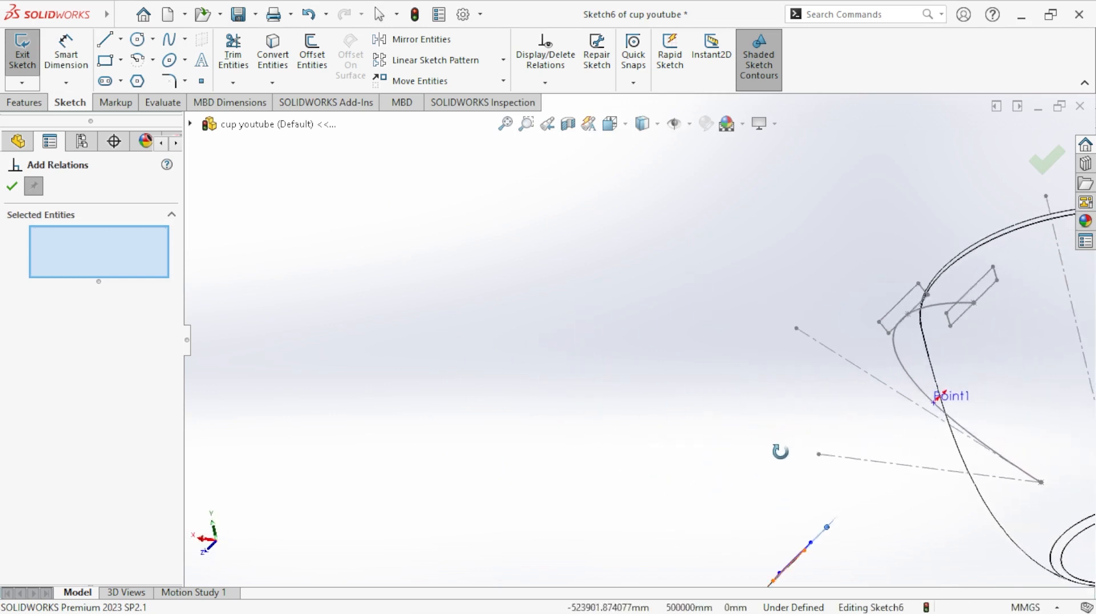
scroll(727, 409, up, 3)
mouse_move(726, 409)
middle_down()
mouse_move(789, 289)
mouse_move(838, 254)
mouse_move(790, 206)
mouse_move(807, 166)
mouse_move(792, 285)
middle_up()
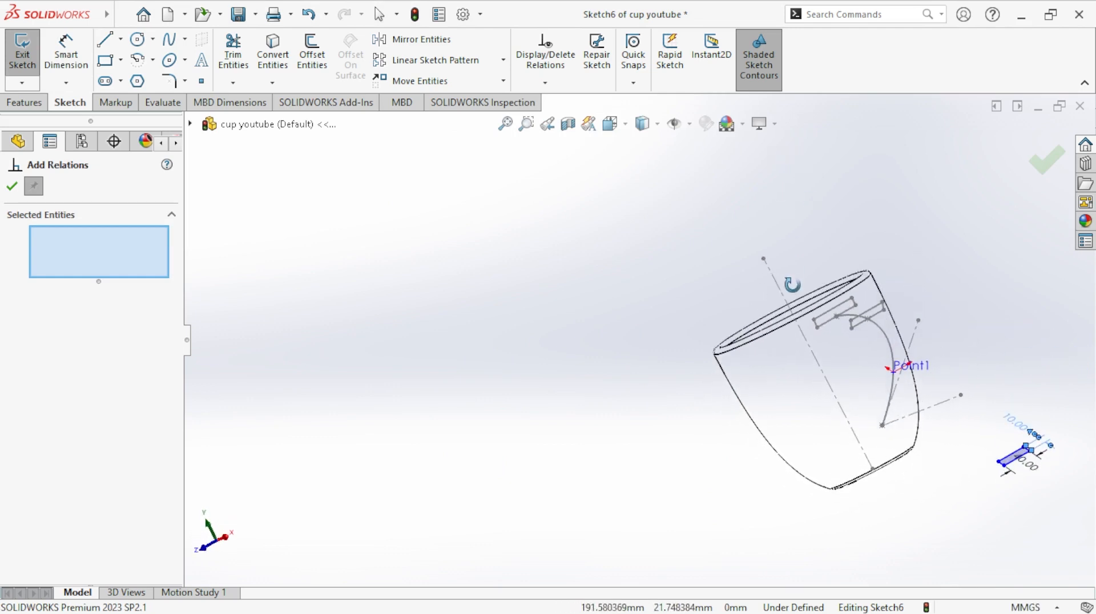
scroll(985, 452, down, 6)
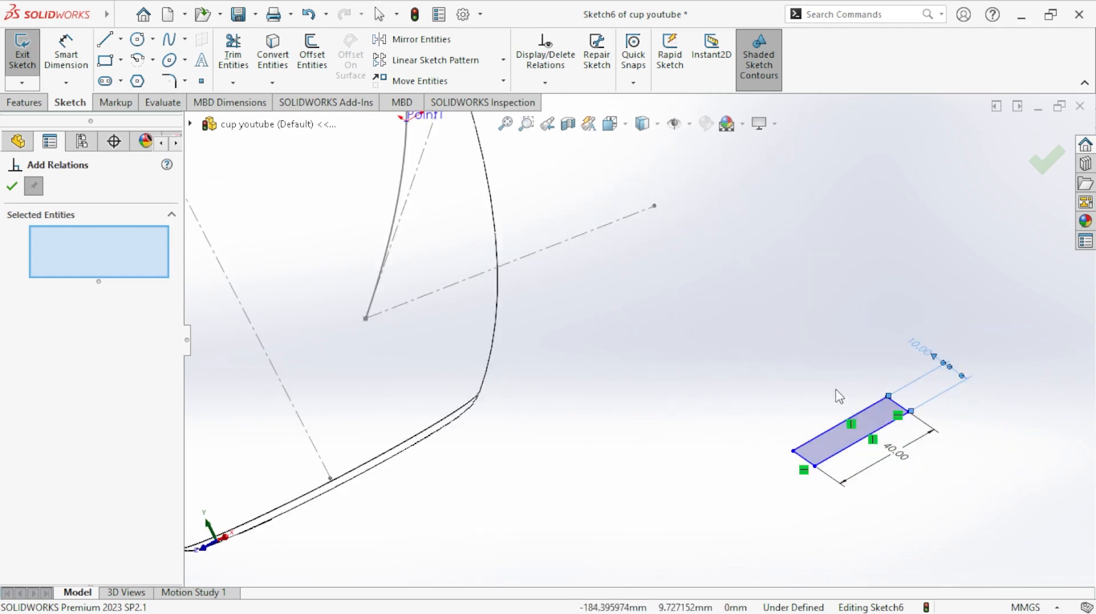
click(820, 436)
scroll(653, 372, up, 5)
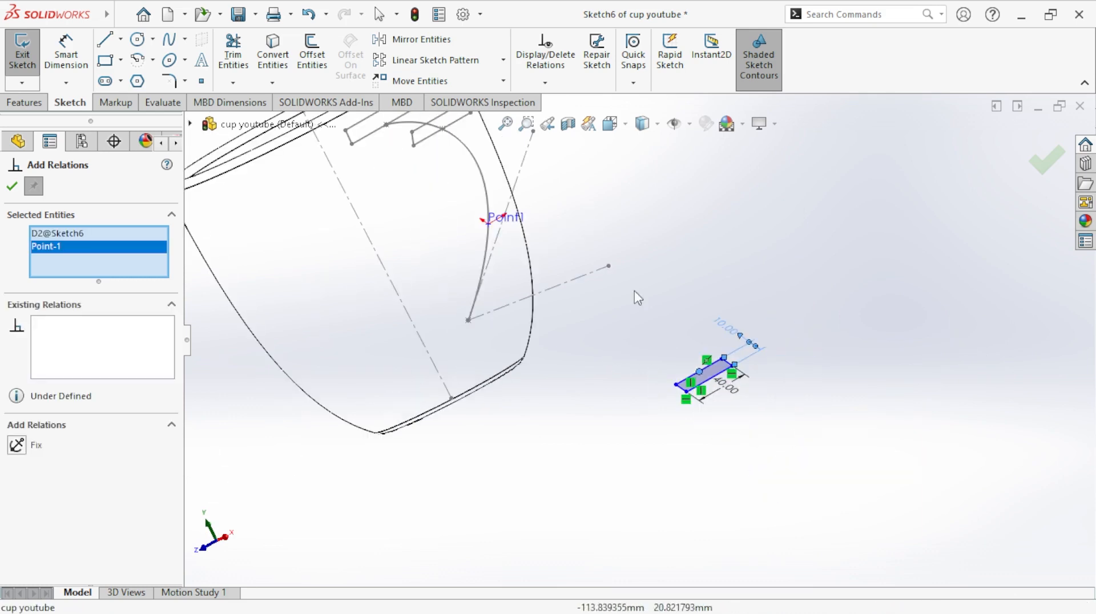
scroll(531, 228, down, 4)
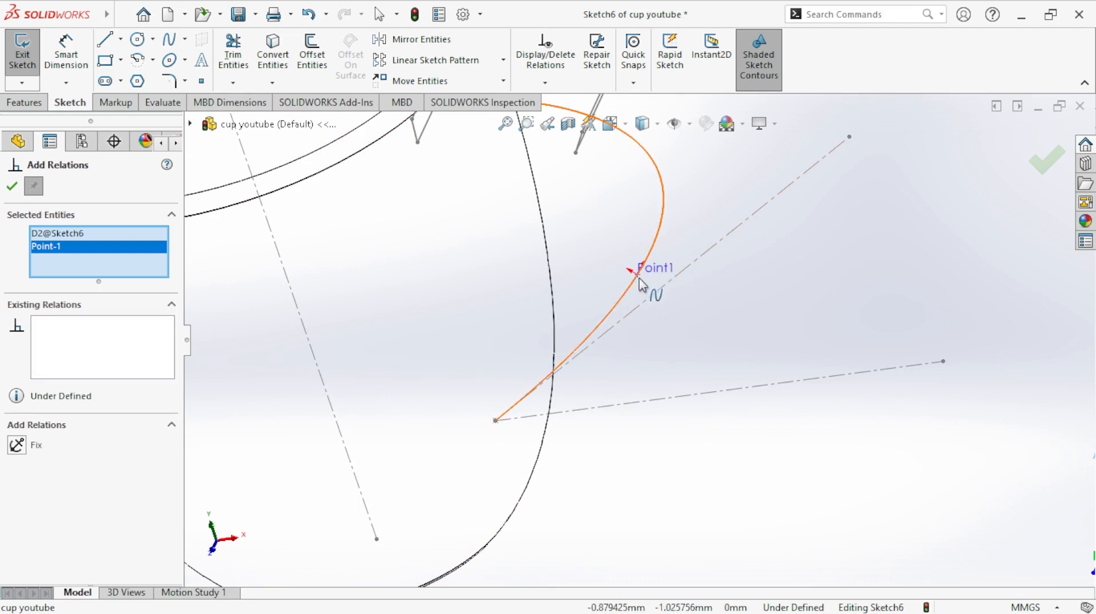
click(70, 233)
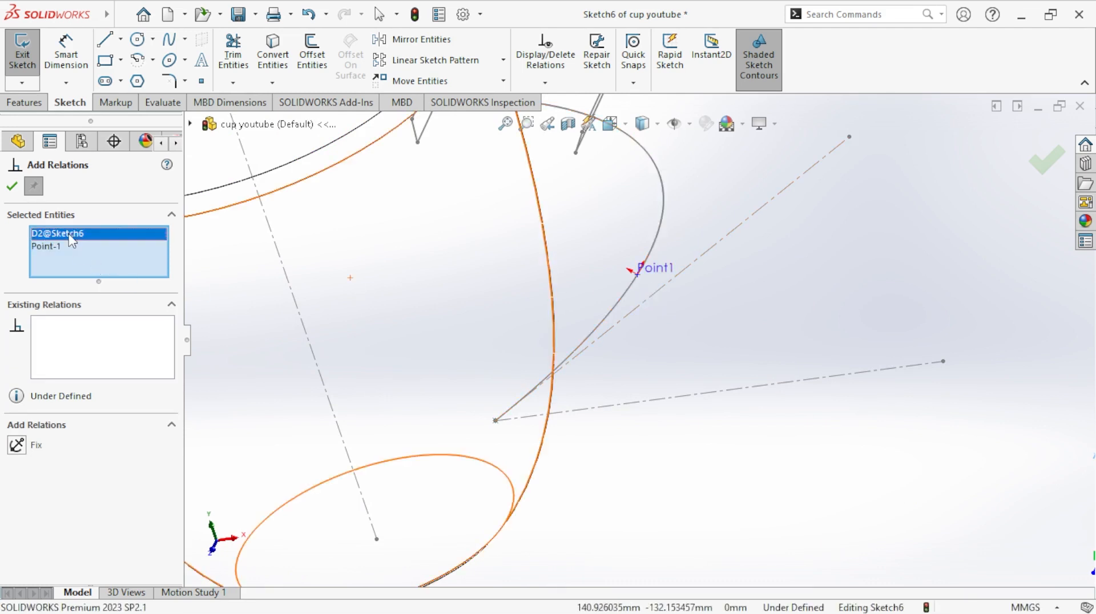
right_click(70, 233)
click(103, 262)
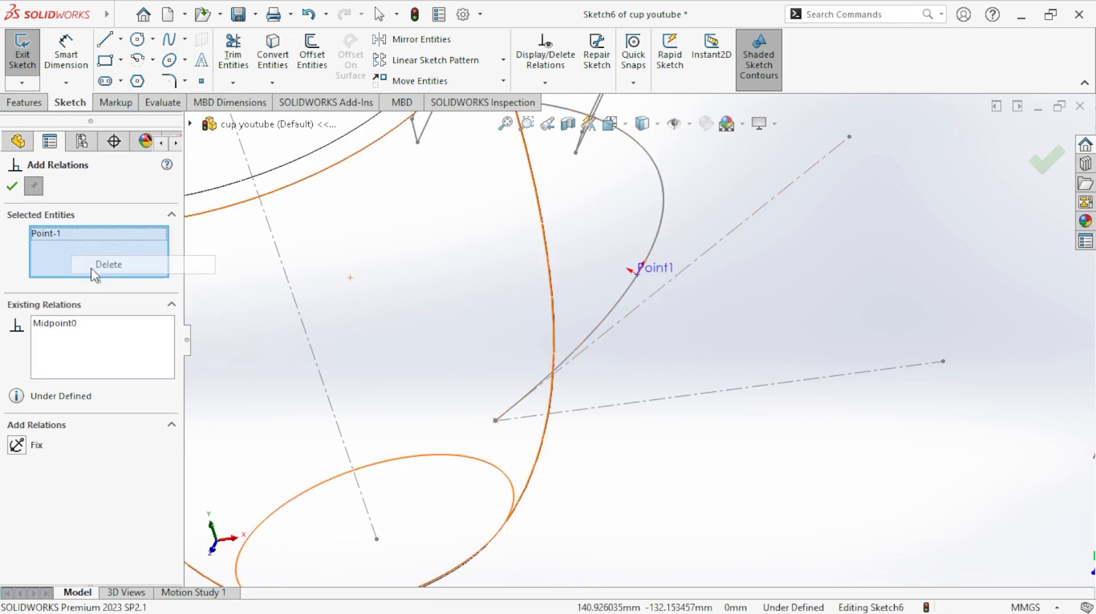
click(193, 126)
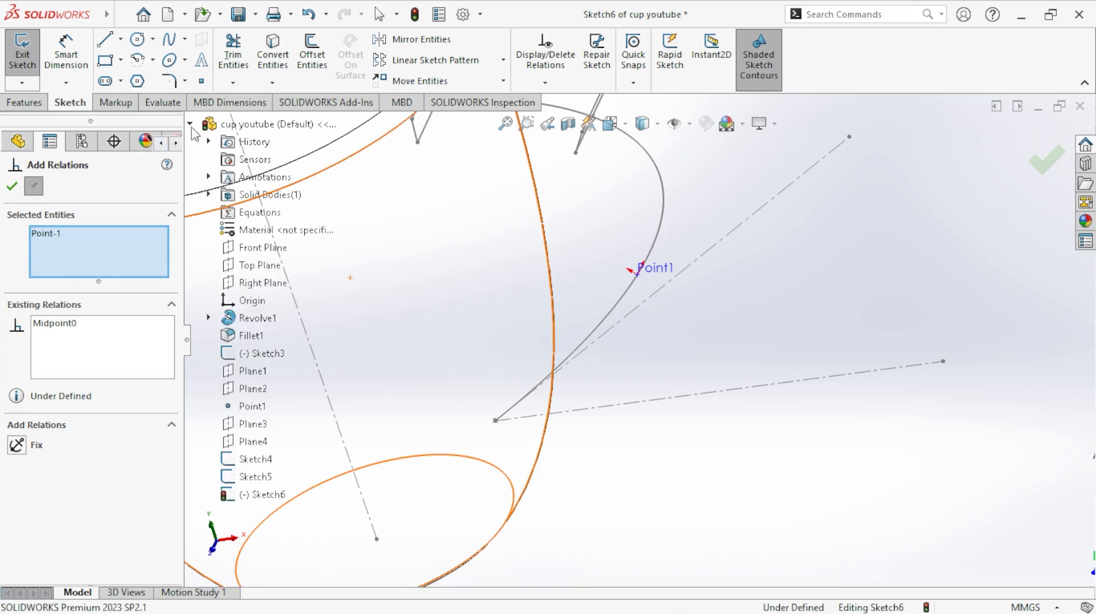
click(249, 406)
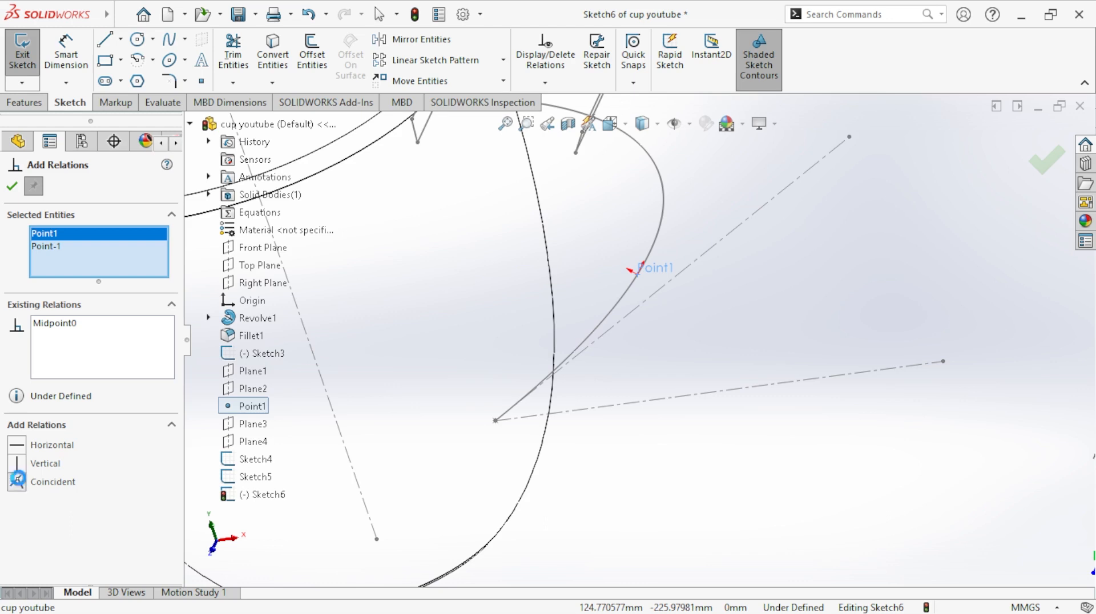
click(17, 481)
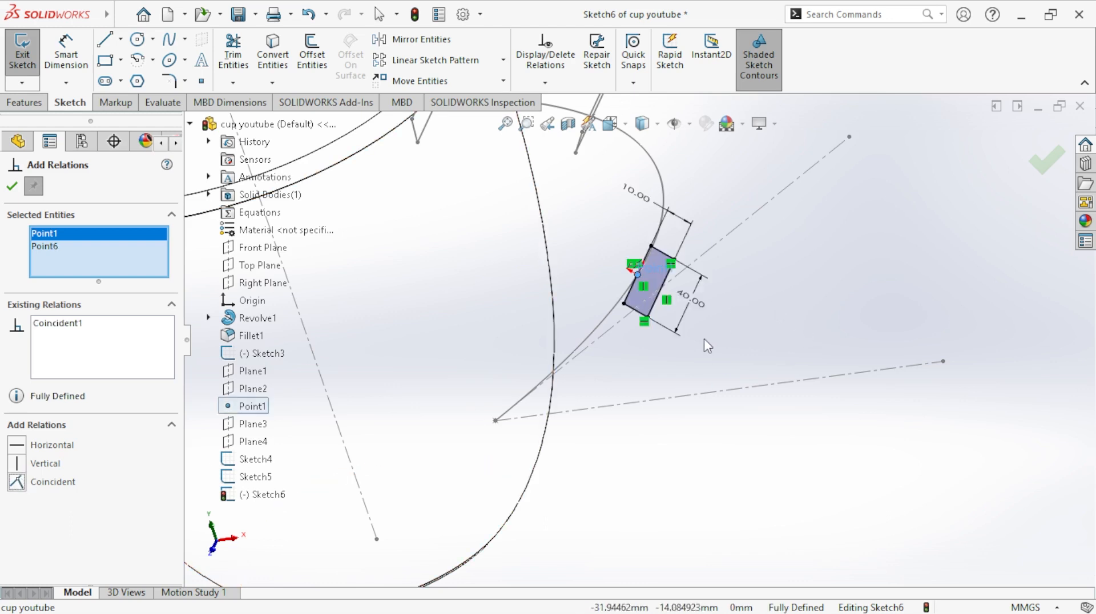
- Accept the coincident relation and close the rectangle sketch on Plane3
mouse_move(704, 338)
middle_down()
mouse_move(769, 307)
mouse_move(712, 301)
mouse_move(739, 297)
mouse_move(734, 267)
mouse_move(738, 278)
middle_up()
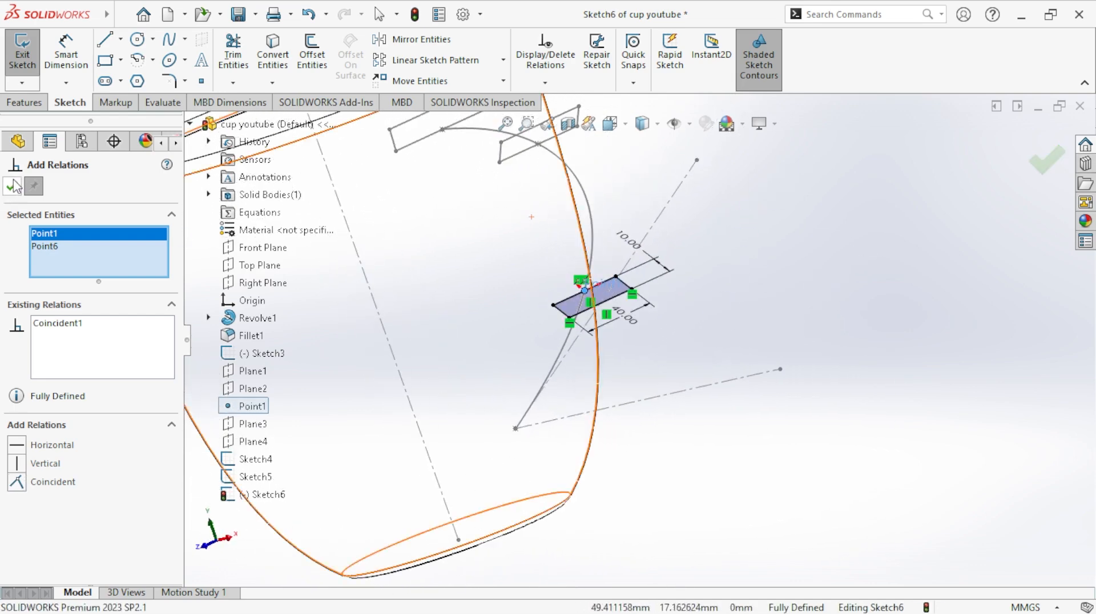
click(1047, 160)
scroll(639, 340, up, 4)
click(30, 46)
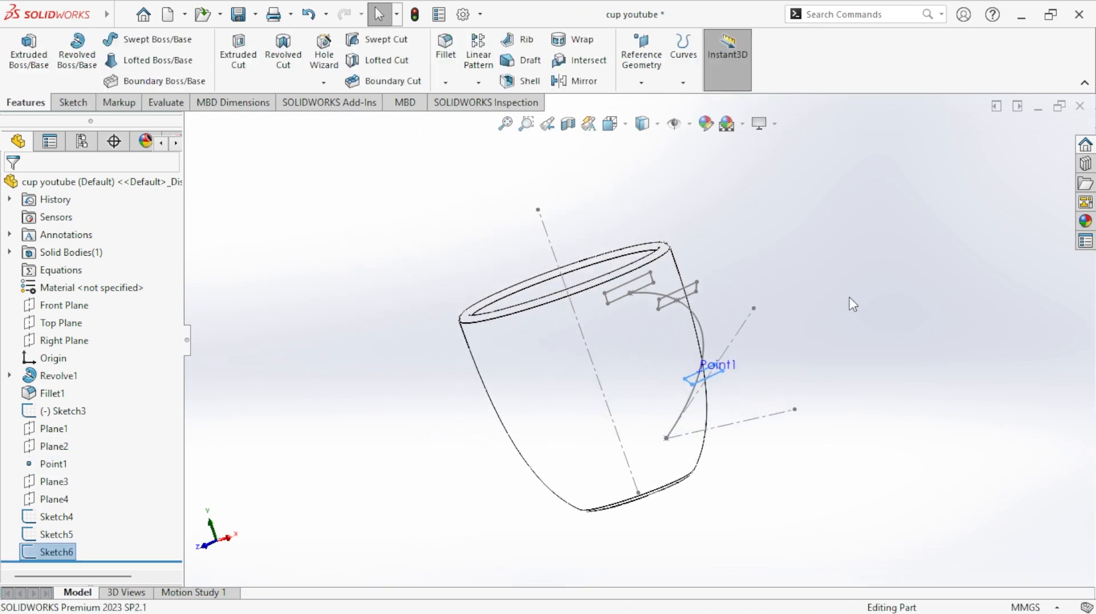
middle_drag(817, 317, 889, 267)
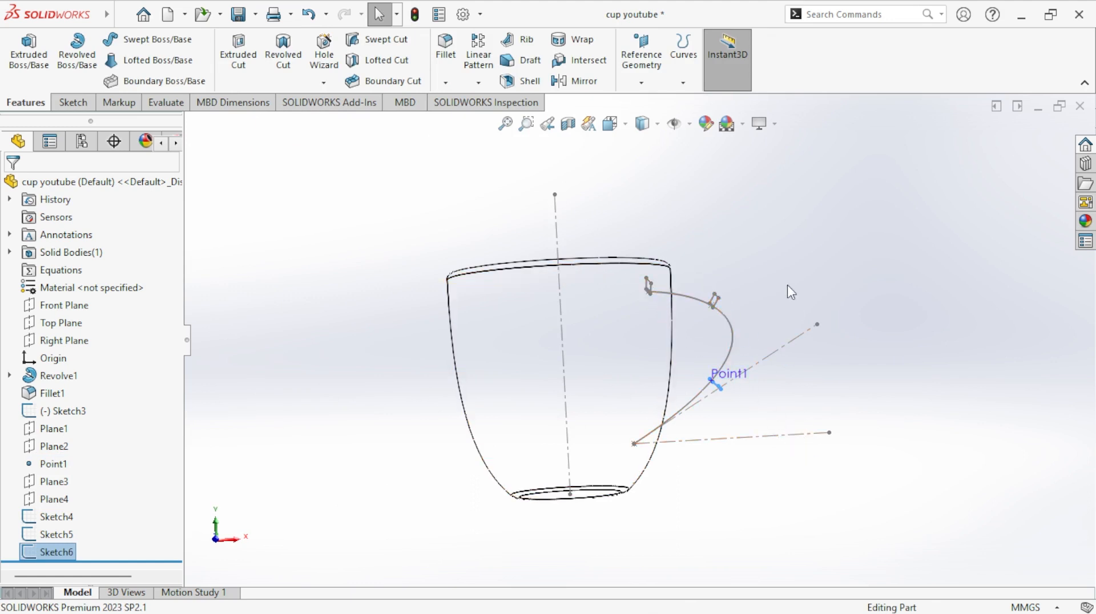
- Start a sketch on Plane4 and draw a corner rectangle about 69 mm by 26 mm beside the cup
click(52, 501)
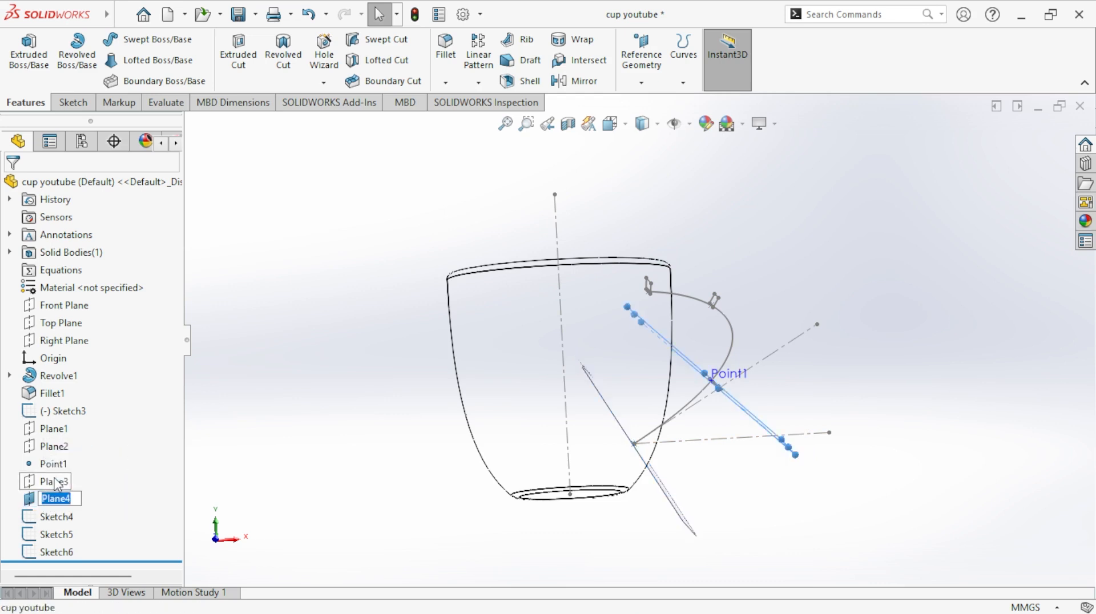
click(403, 337)
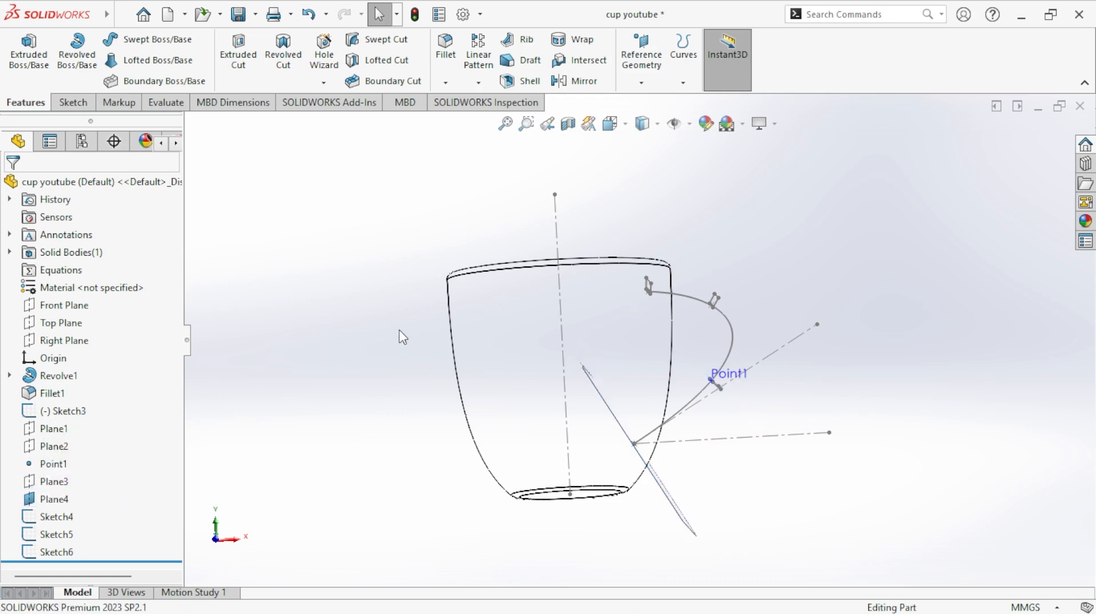
right_click(54, 505)
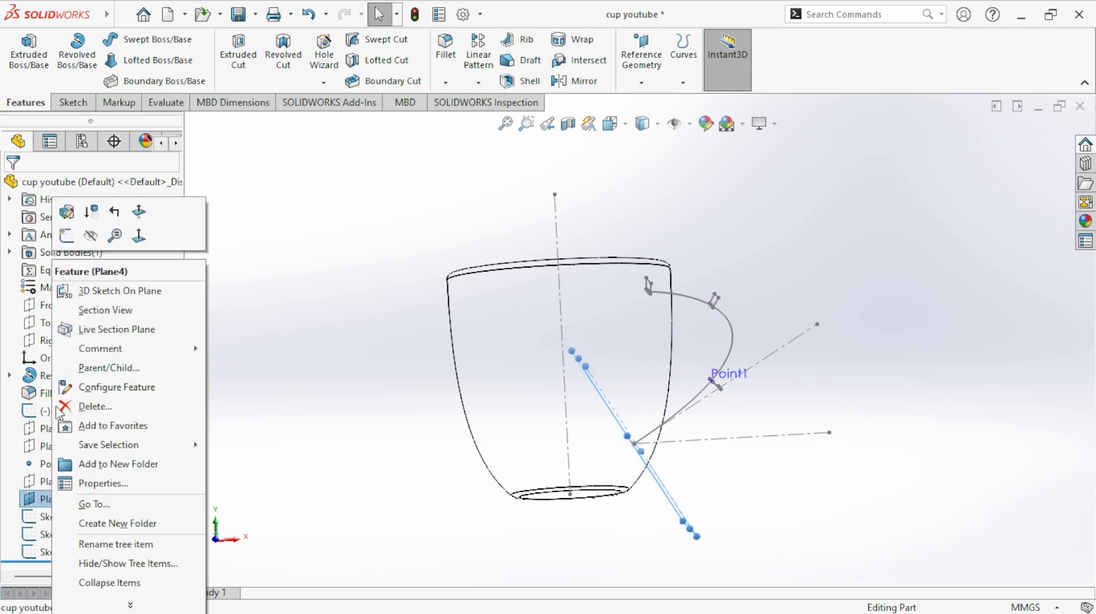
click(64, 237)
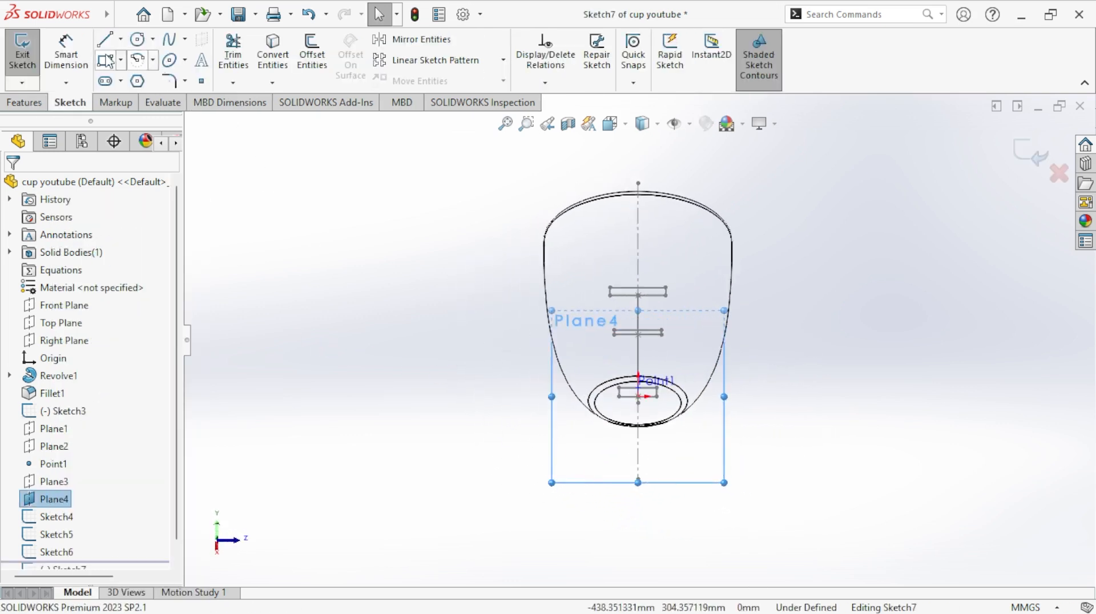
click(104, 60)
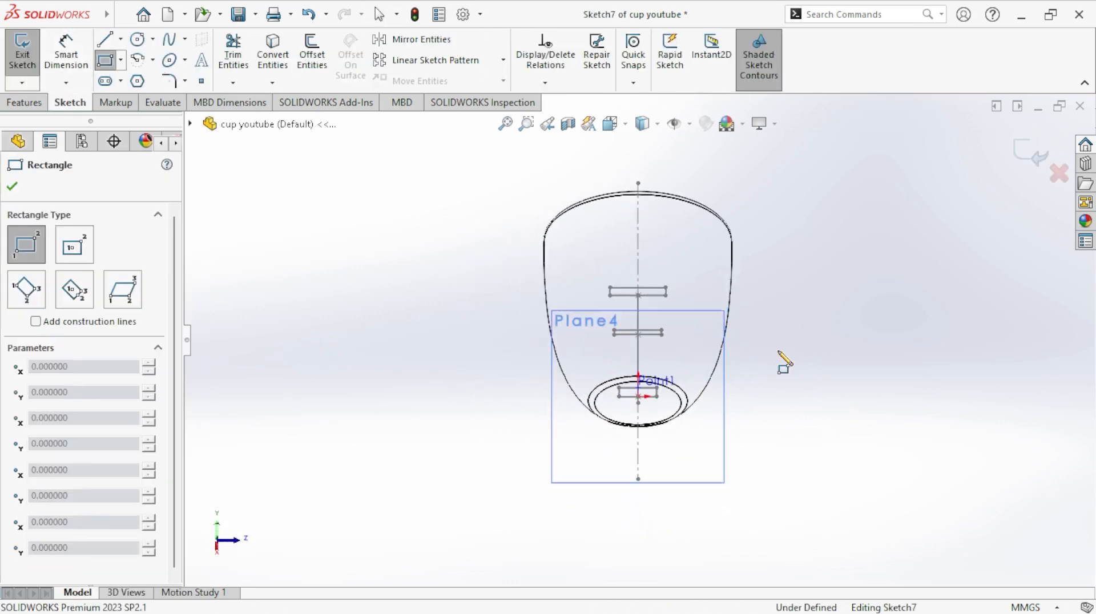
click(777, 350)
click(843, 375)
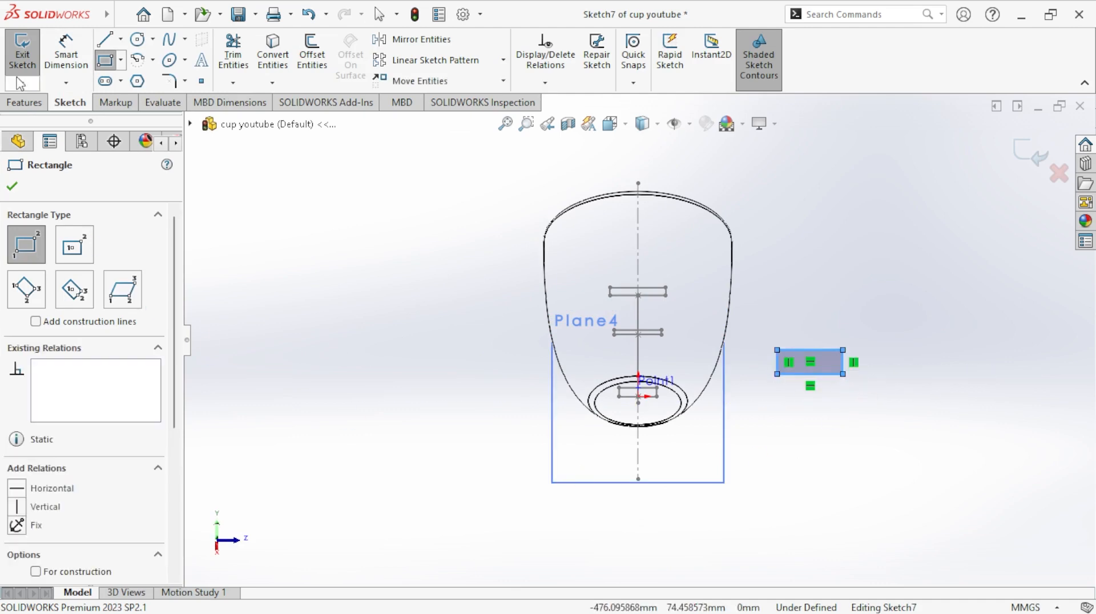
- Dimension the rectangle on Plane4 to 30 mm long and 10 mm wide
click(65, 54)
scroll(816, 365, down, 5)
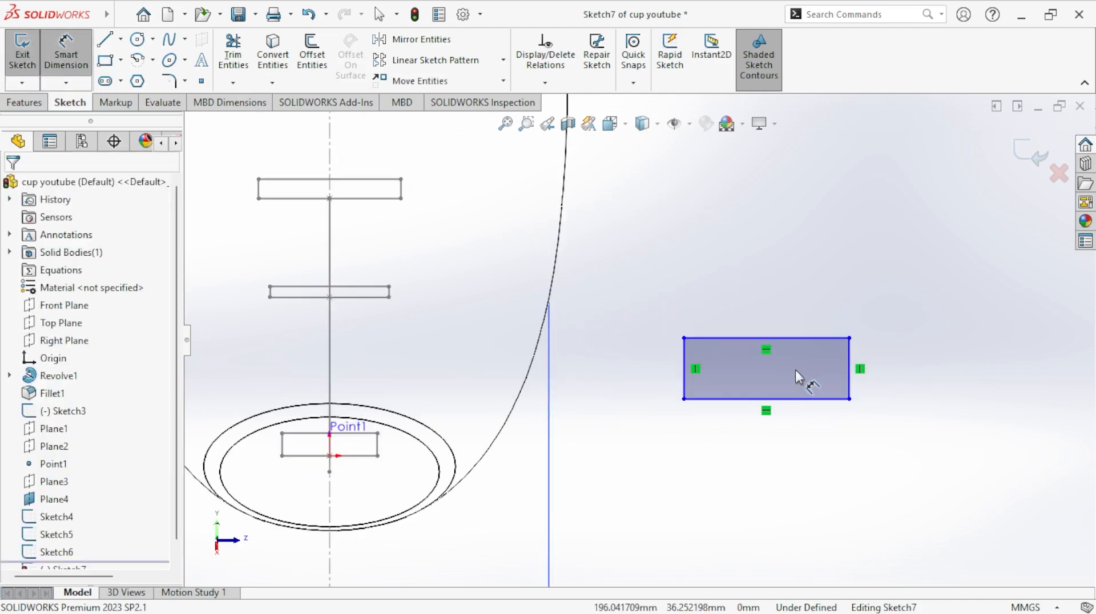
click(794, 339)
click(798, 318)
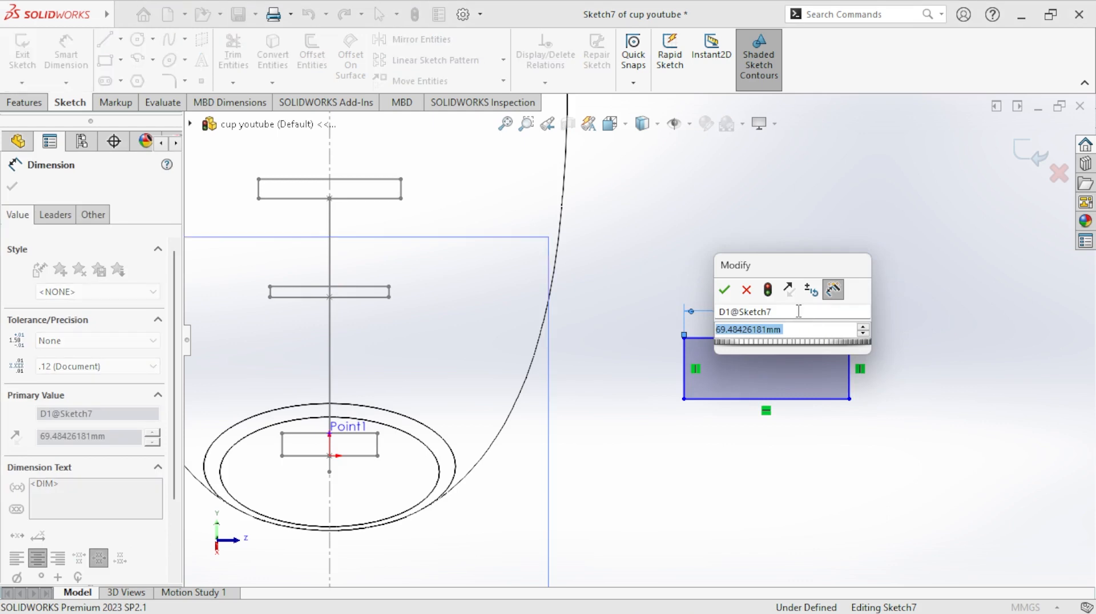
text(30)
key(Return)
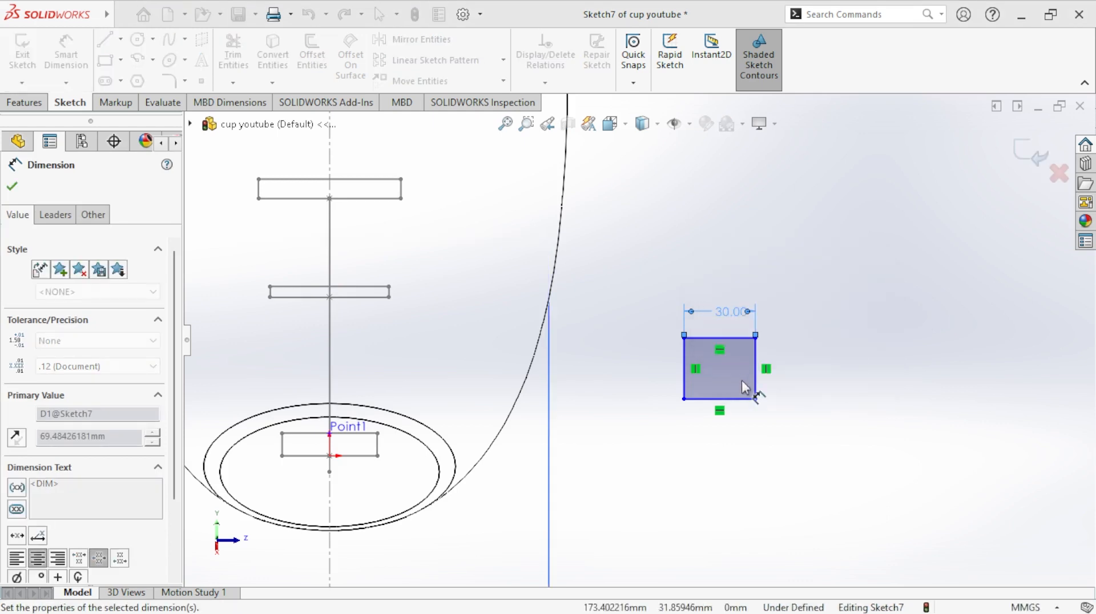
scroll(706, 372, down, 3)
click(665, 390)
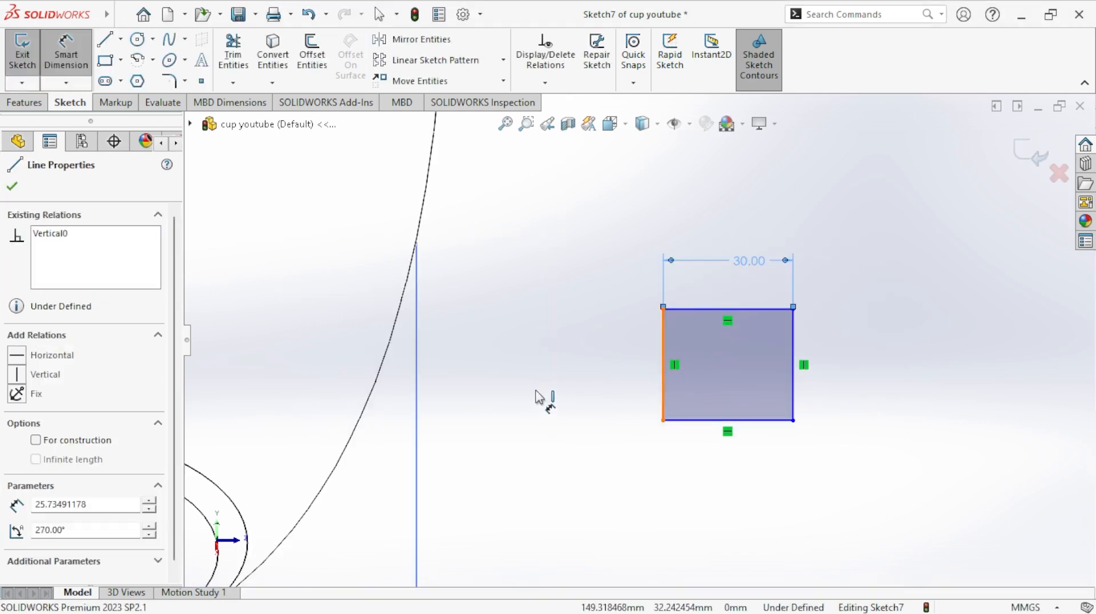
click(587, 377)
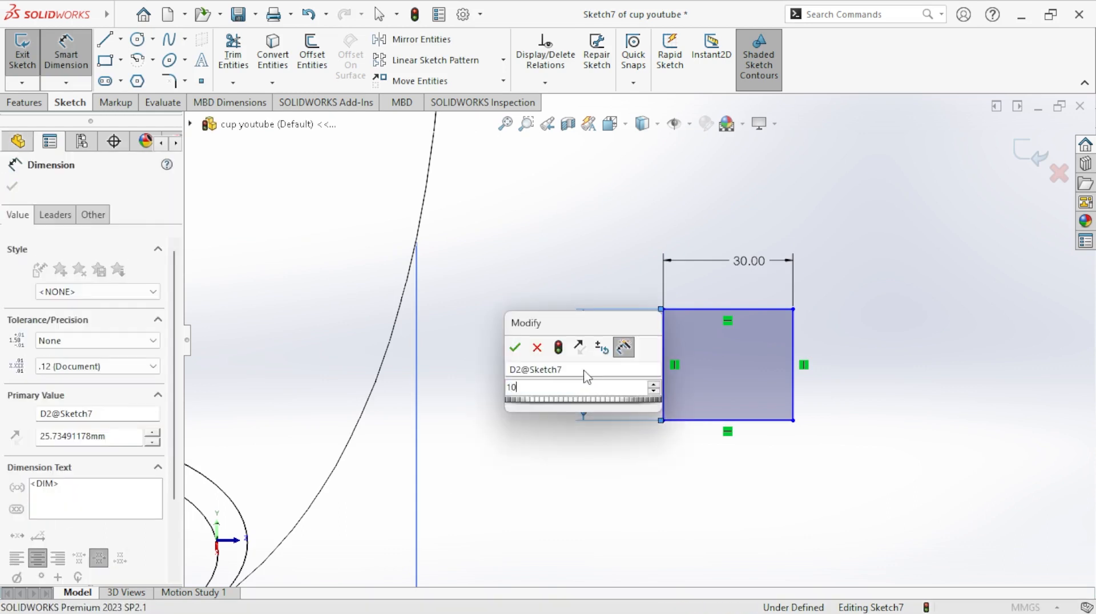
key(Return)
scroll(614, 320, up, 4)
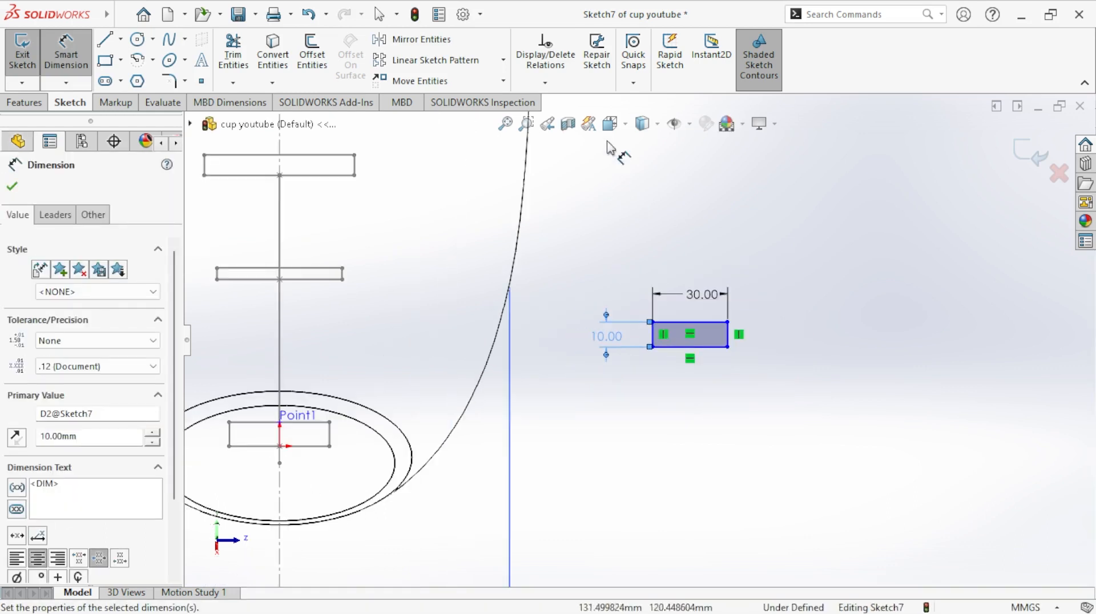
- Make the midpoint of the rectangle's upper long edge coincident with the lower endpoint of the handle spline
click(544, 83)
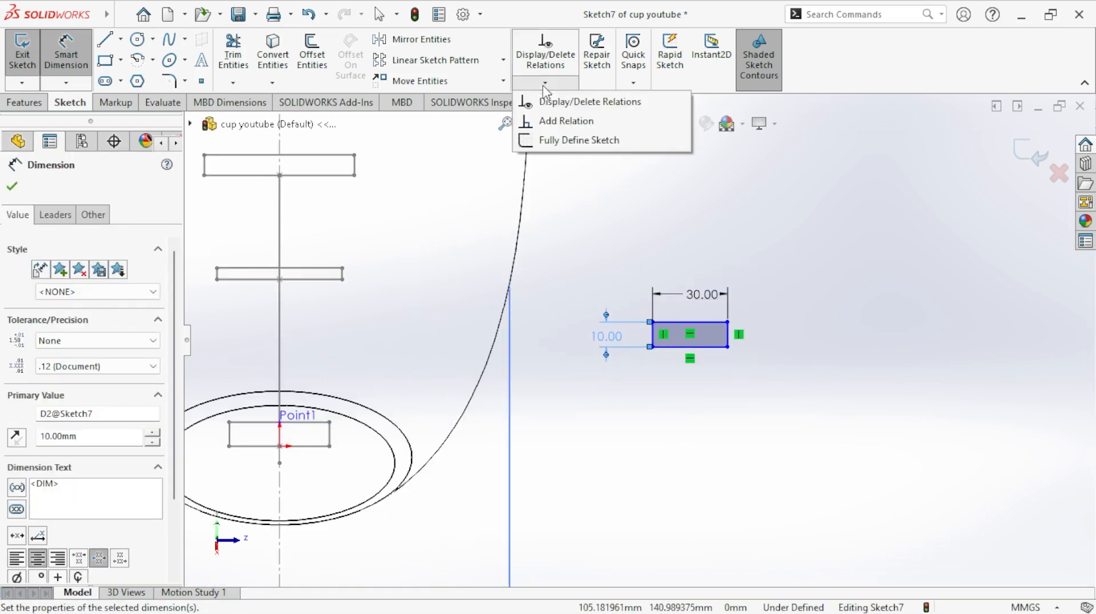
click(544, 116)
scroll(640, 365, up, 3)
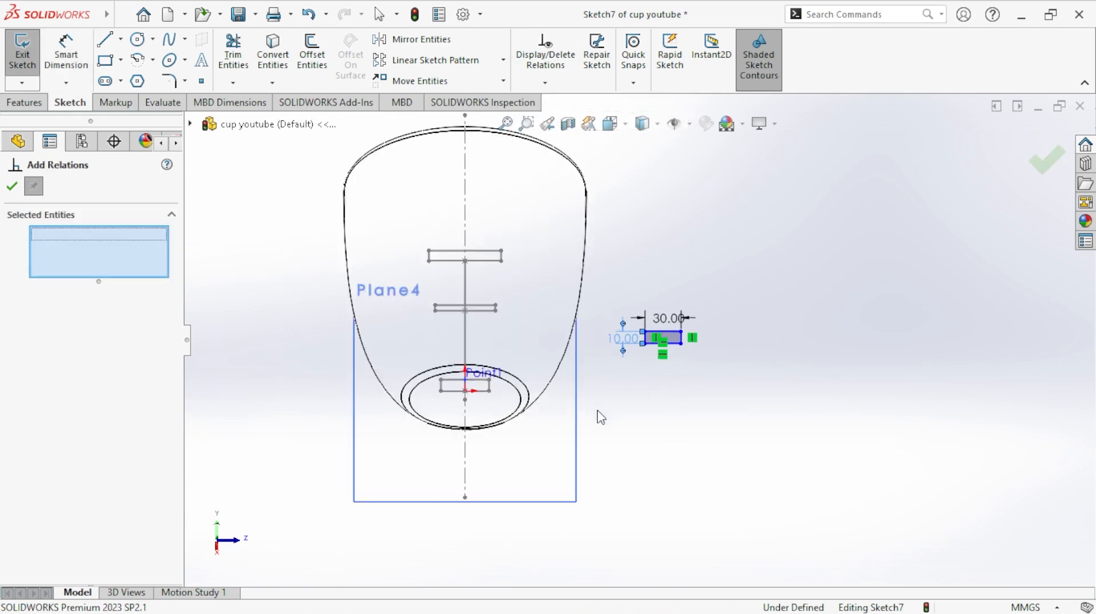
mouse_move(601, 417)
middle_down()
mouse_move(538, 457)
mouse_move(528, 430)
middle_up()
scroll(613, 369, down, 3)
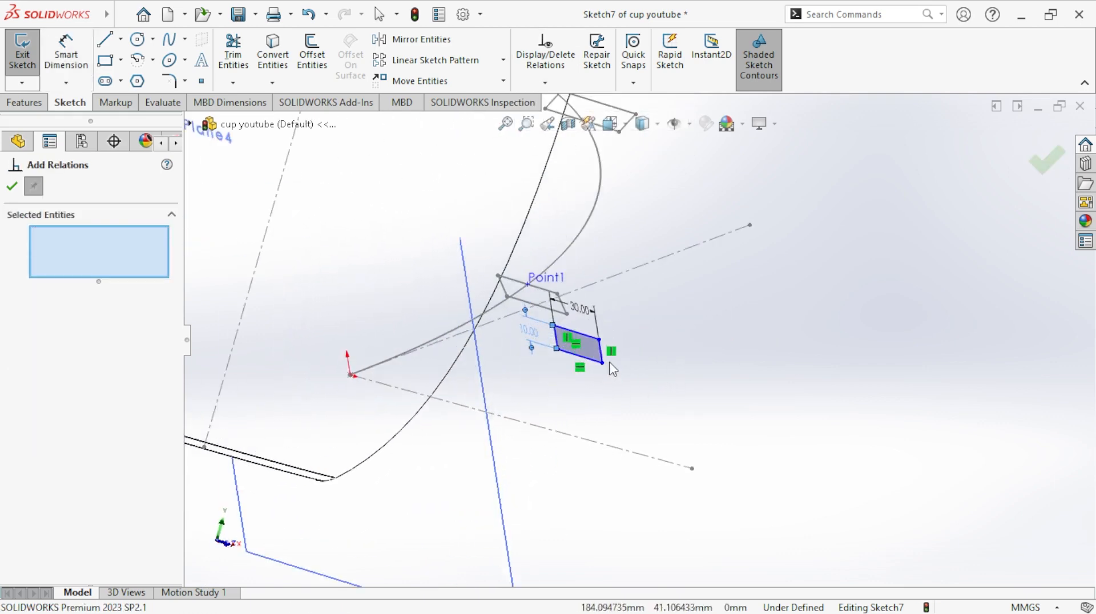
scroll(613, 370, down, 2)
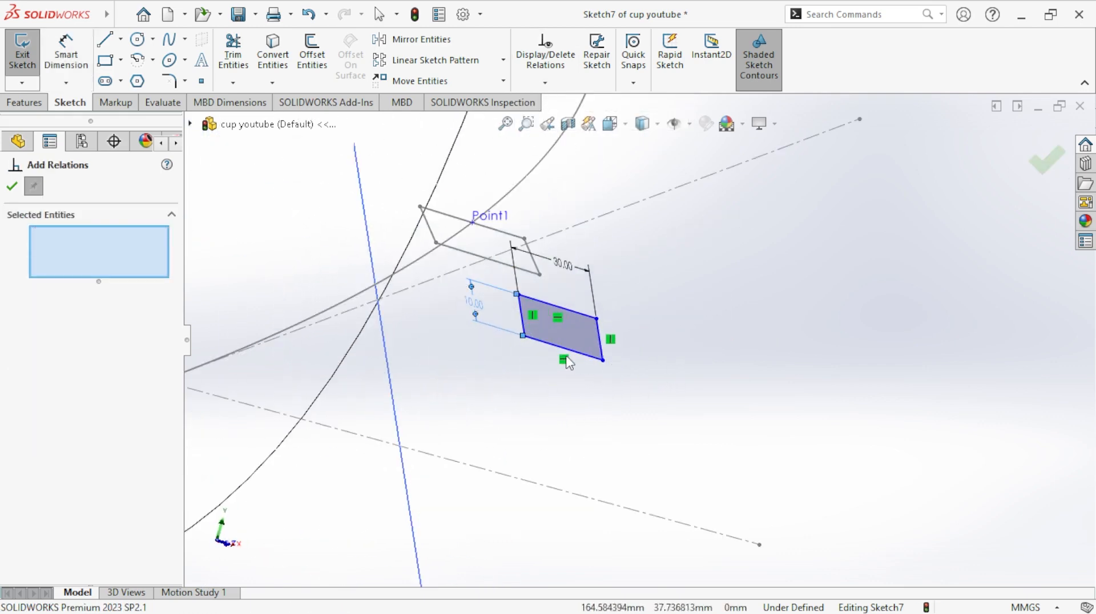
click(559, 311)
scroll(636, 319, up, 3)
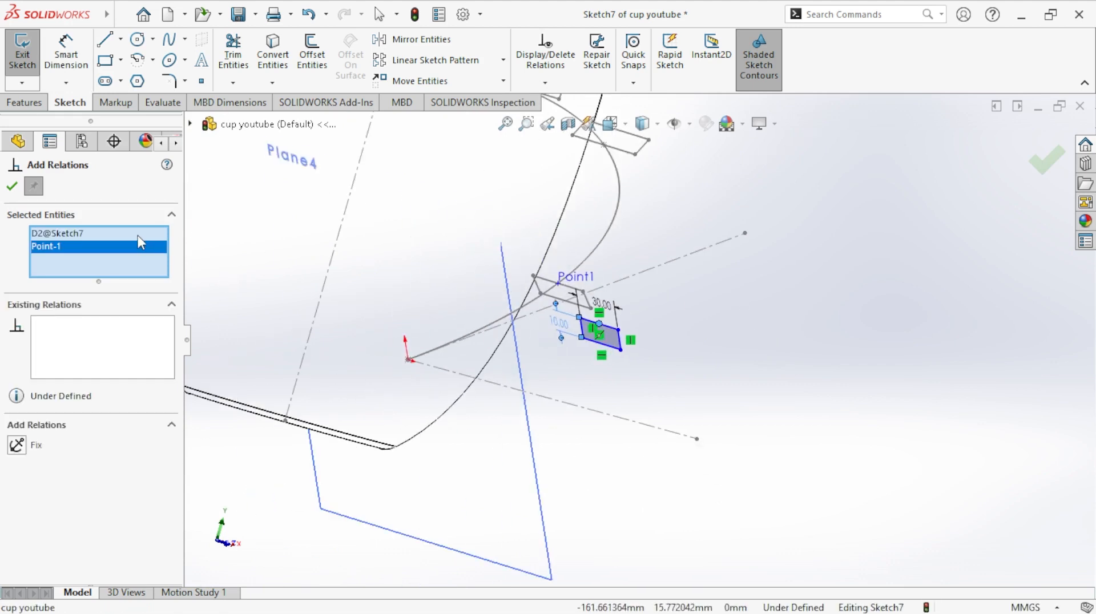
right_click(137, 235)
click(169, 265)
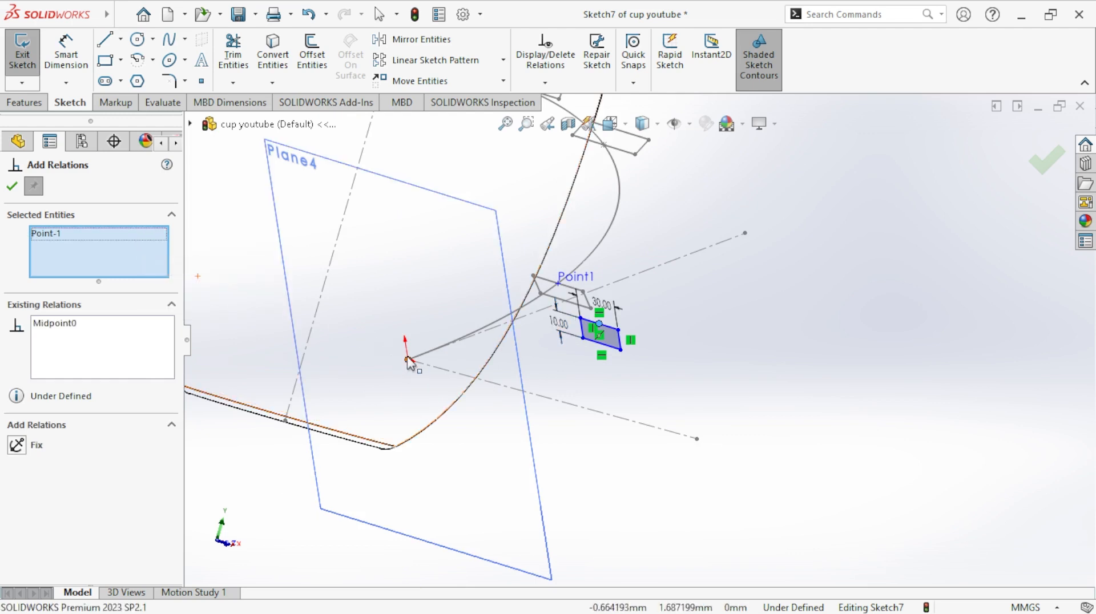
click(409, 361)
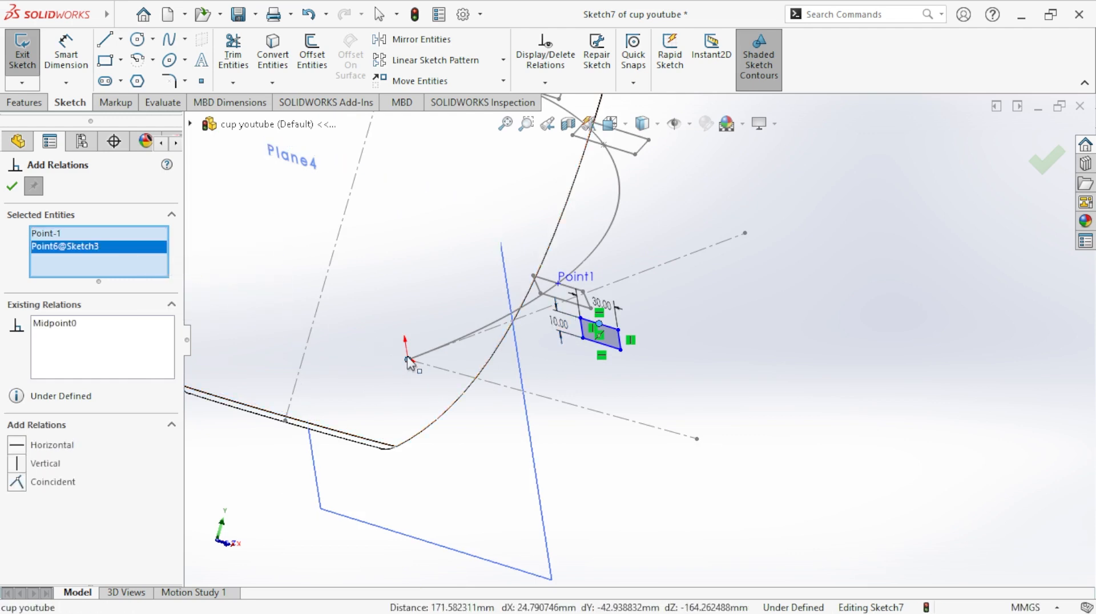
click(17, 483)
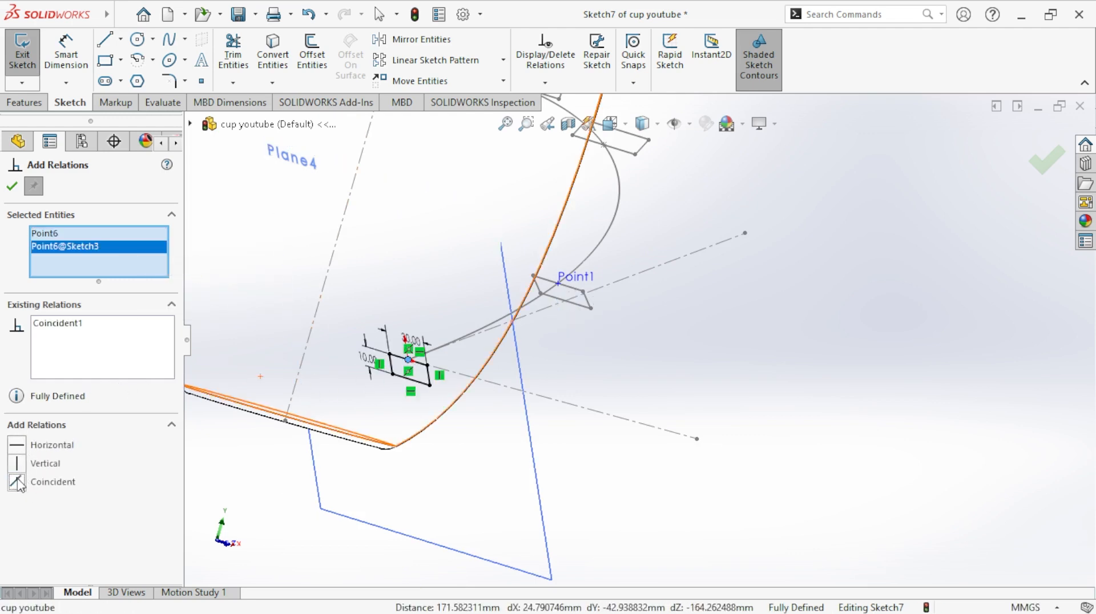
- Close the rectangle sketch on Plane4 and hide Plane4
click(20, 60)
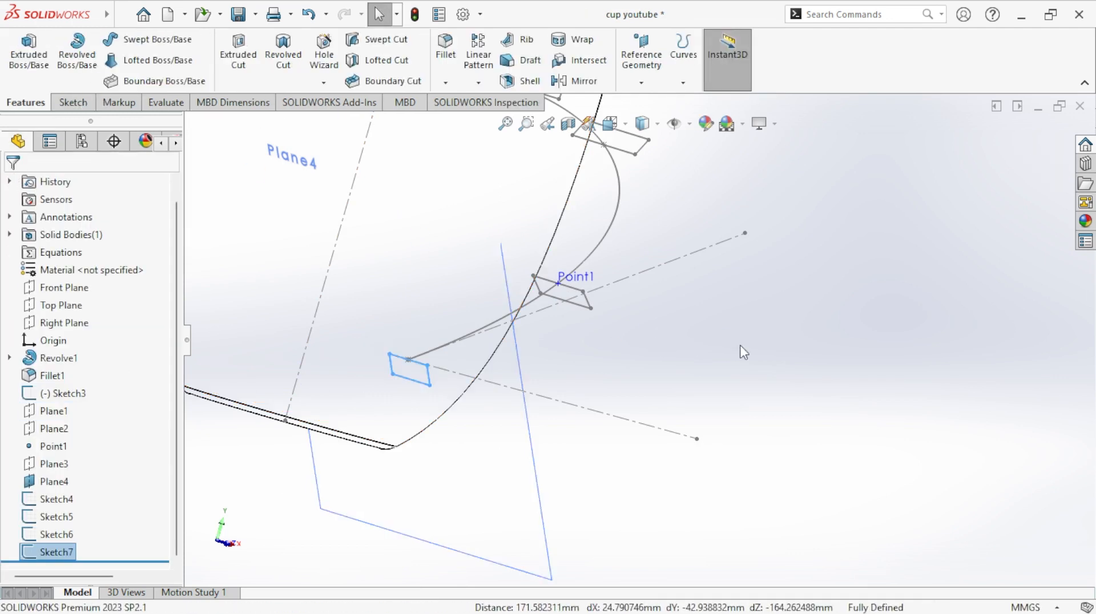
middle_drag(790, 301, 618, 367)
click(616, 403)
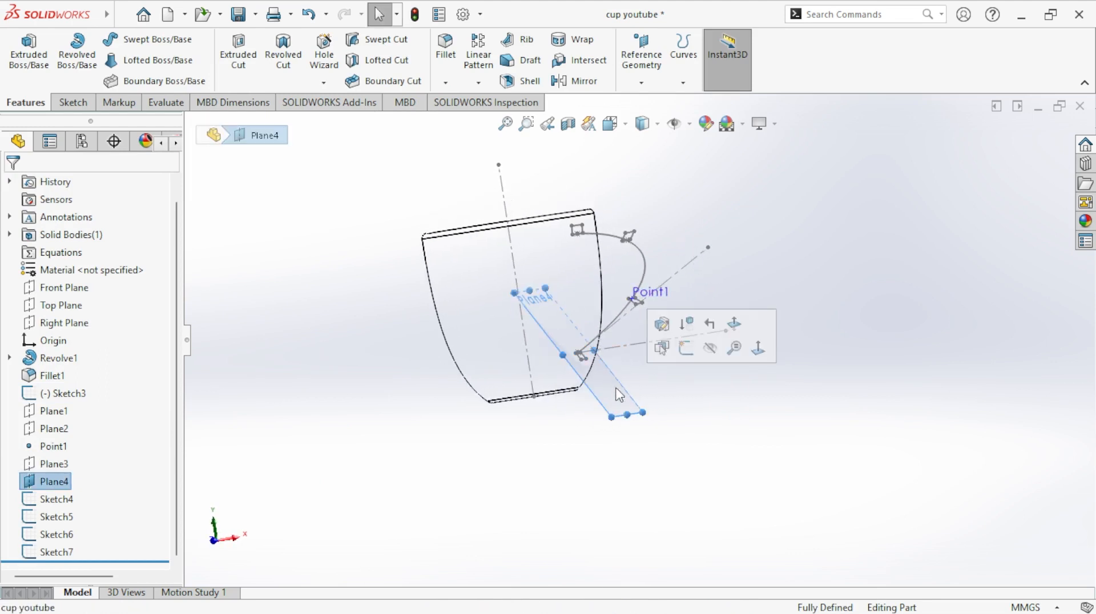
click(711, 349)
middle_drag(731, 381, 734, 355)
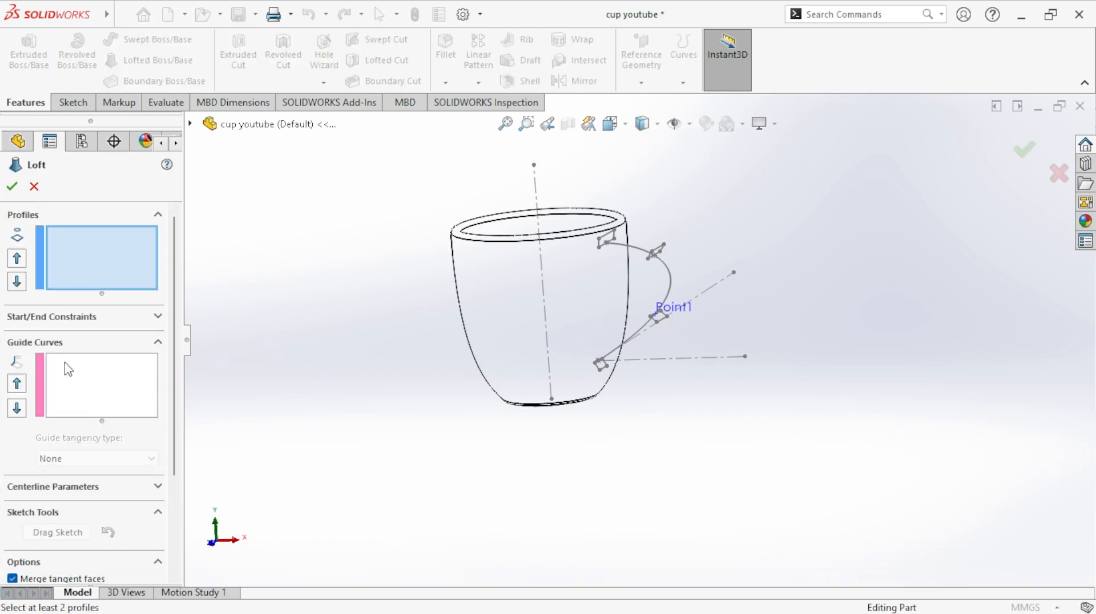
- Set up a loft with the handle spline (Sketch3) as guide curve and the two uppermost rectangles, Sketch4 and Sketch5, as profiles
click(87, 376)
click(644, 256)
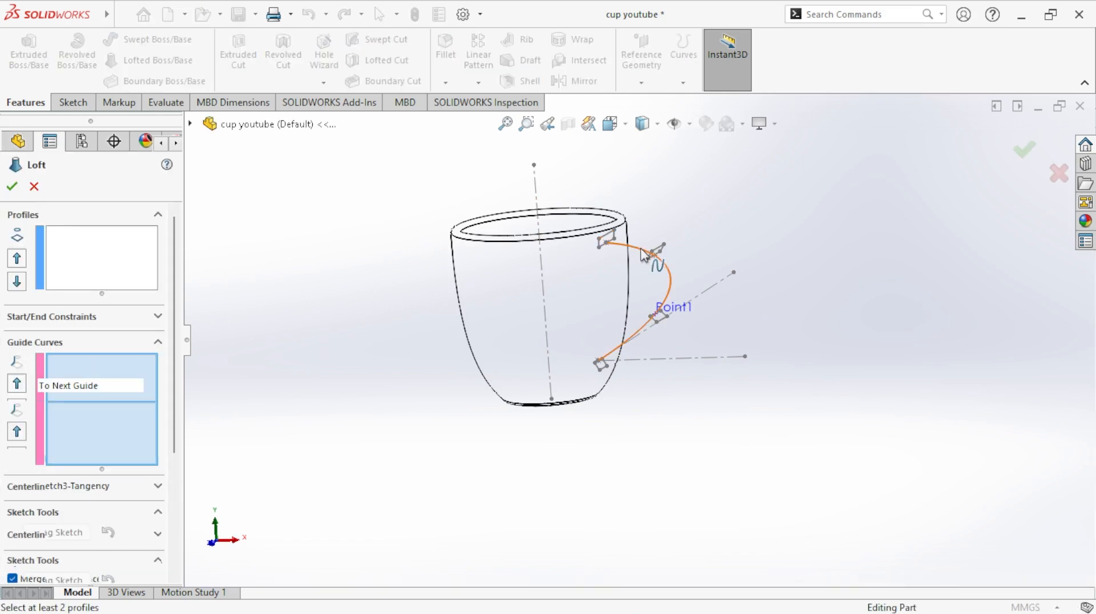
click(83, 266)
scroll(560, 263, down, 6)
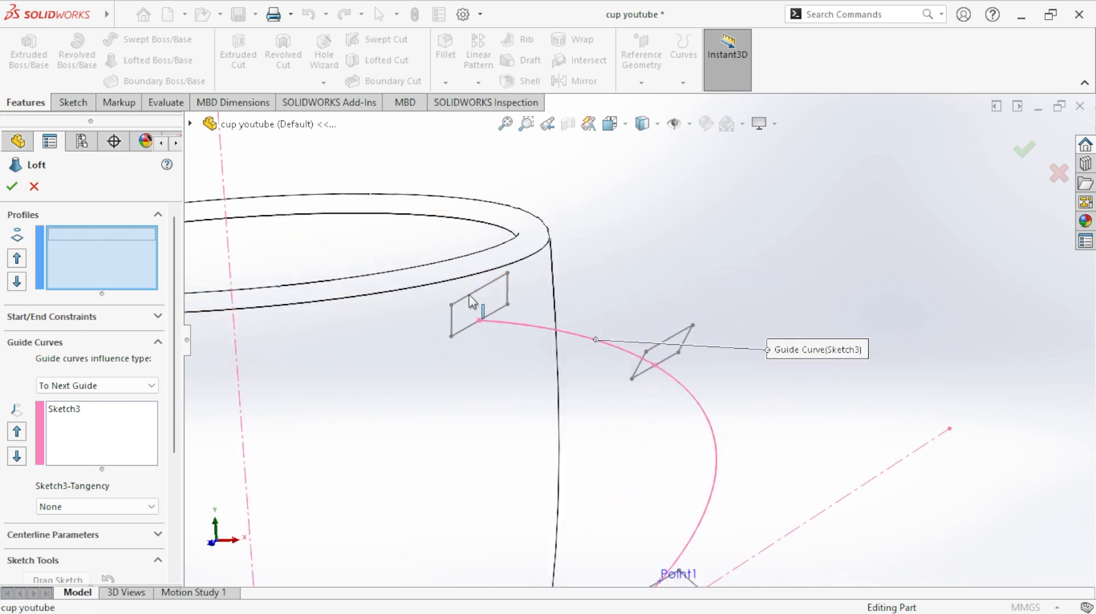
click(470, 296)
click(678, 342)
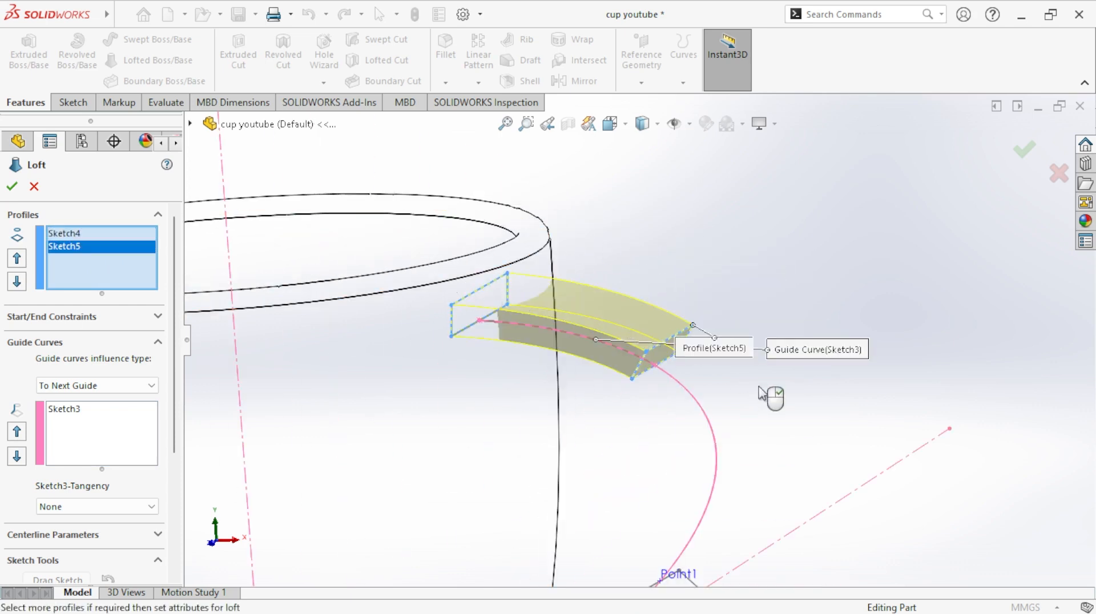
- Drop the handle spline from the loft's guide curves and add the rectangle at Point1 (Sketch6) as the third profile
scroll(765, 394, up, 5)
scroll(606, 402, down, 3)
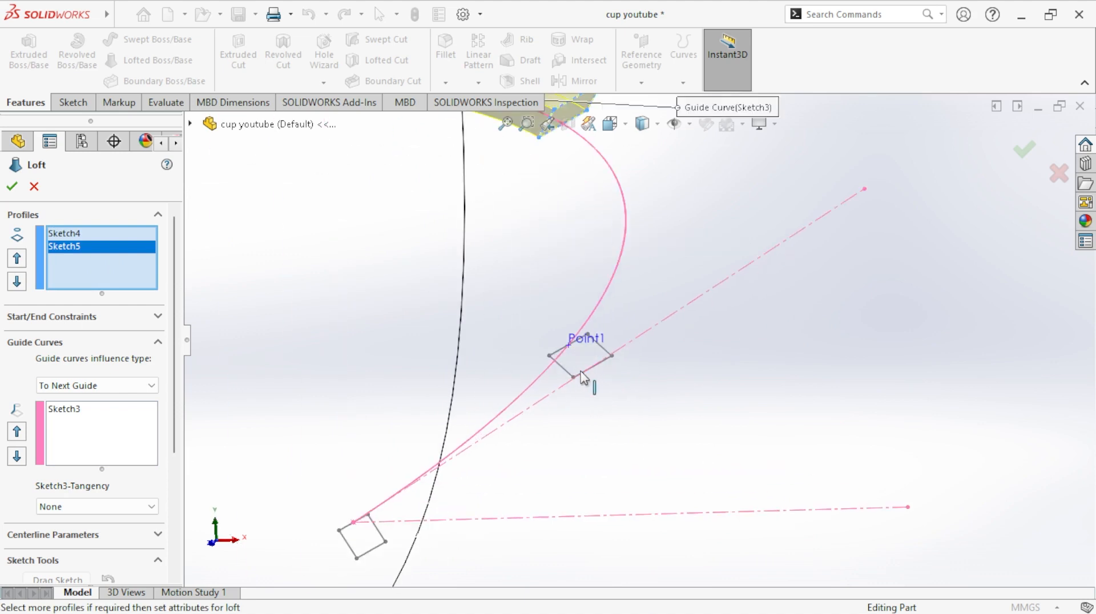
click(586, 371)
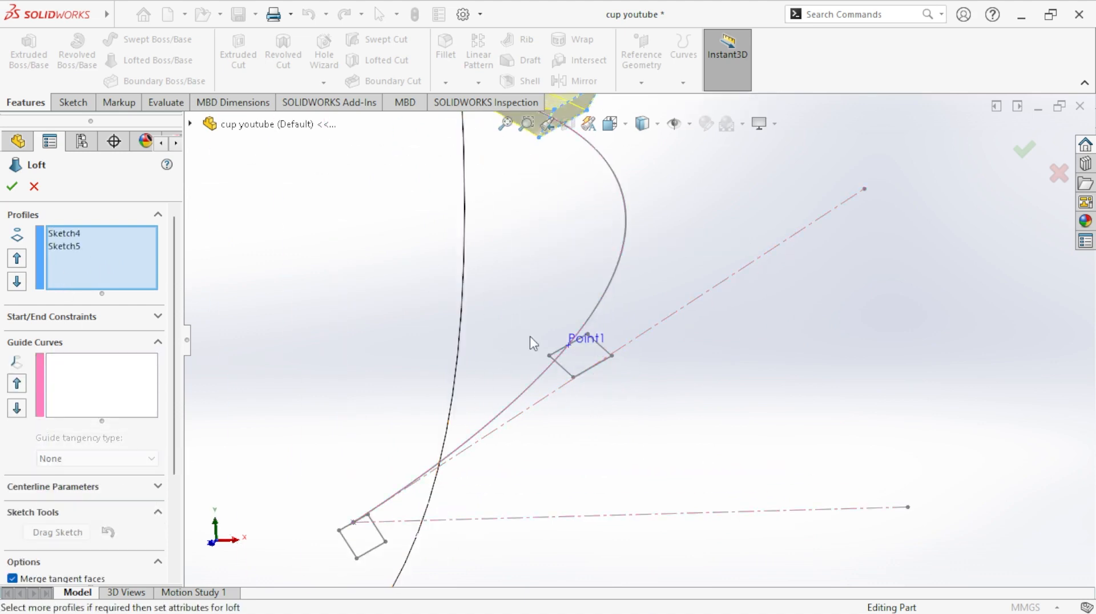
scroll(557, 374, down, 3)
middle_drag(634, 388, 568, 424)
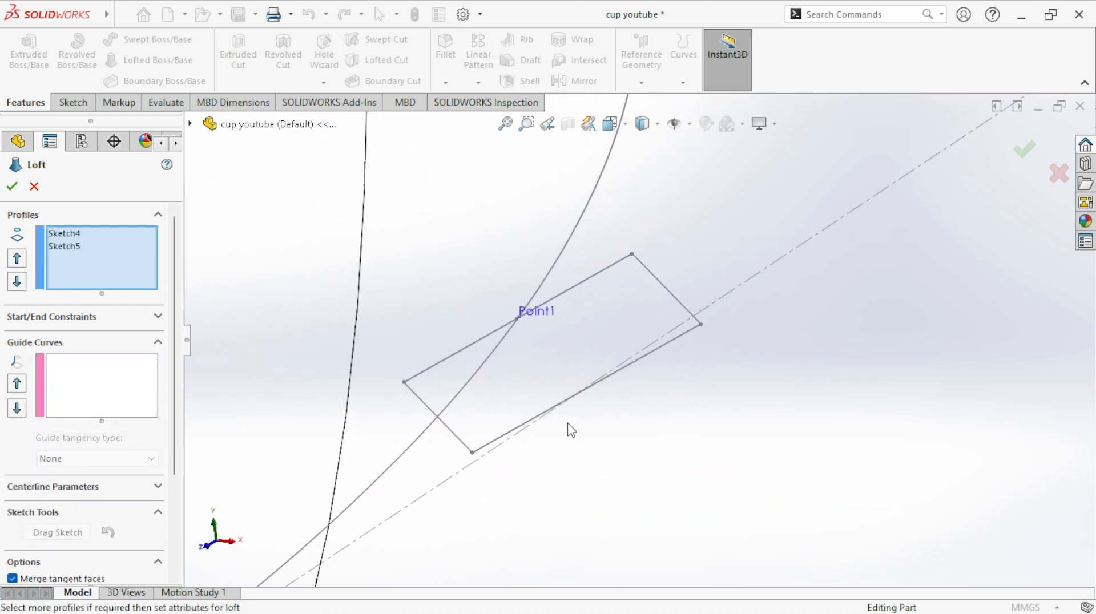
click(526, 429)
- Move the loft connectors to matching corners of the three rectangle profiles to remove the twist
scroll(691, 406, up, 5)
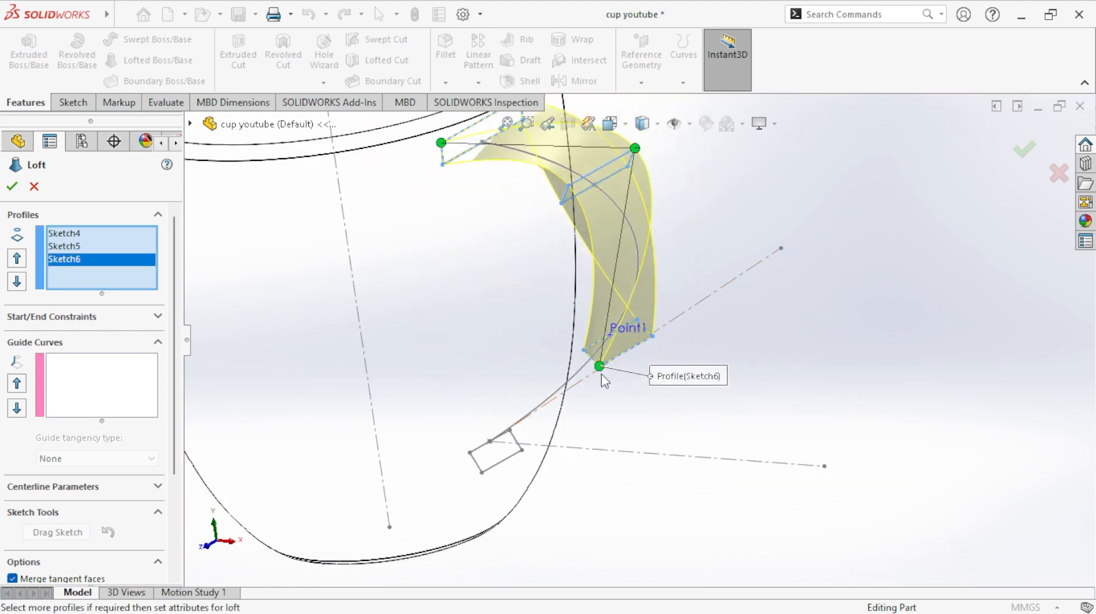
scroll(688, 399, up, 4)
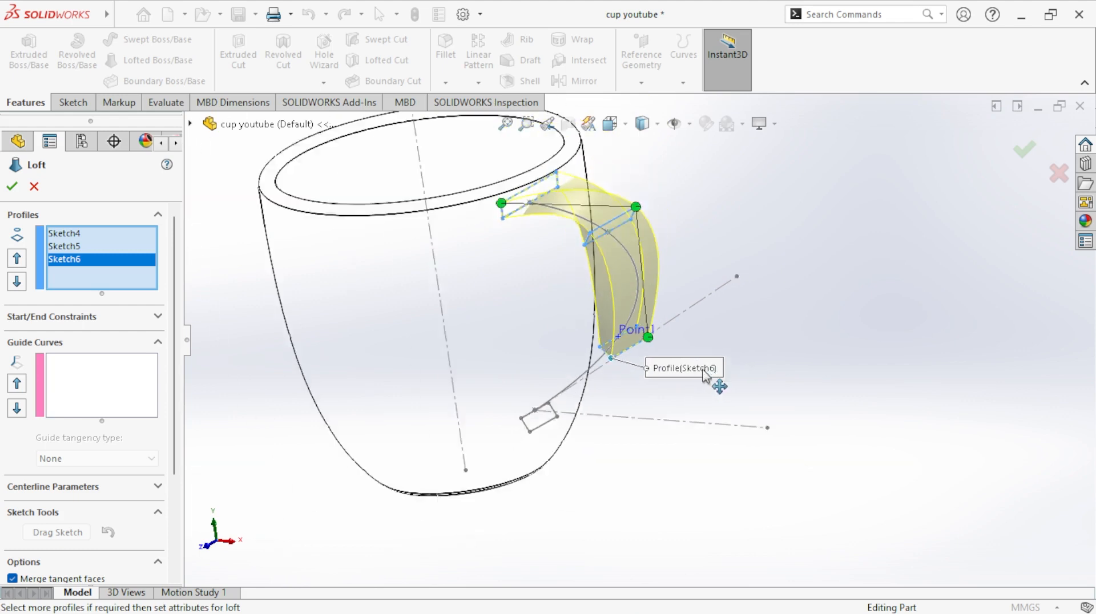
middle_drag(676, 410, 656, 388)
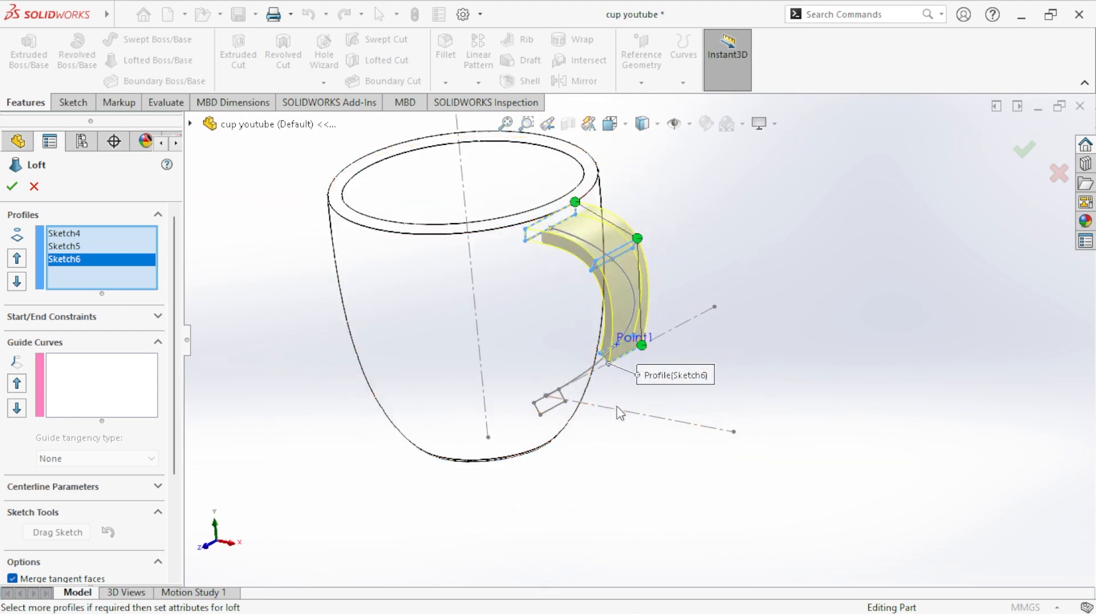
- Add the rectangle at the handle spline's lower end (Sketch7) as the fourth loft profile
scroll(616, 415, up, 3)
middle_drag(613, 412, 632, 321)
scroll(597, 399, down, 5)
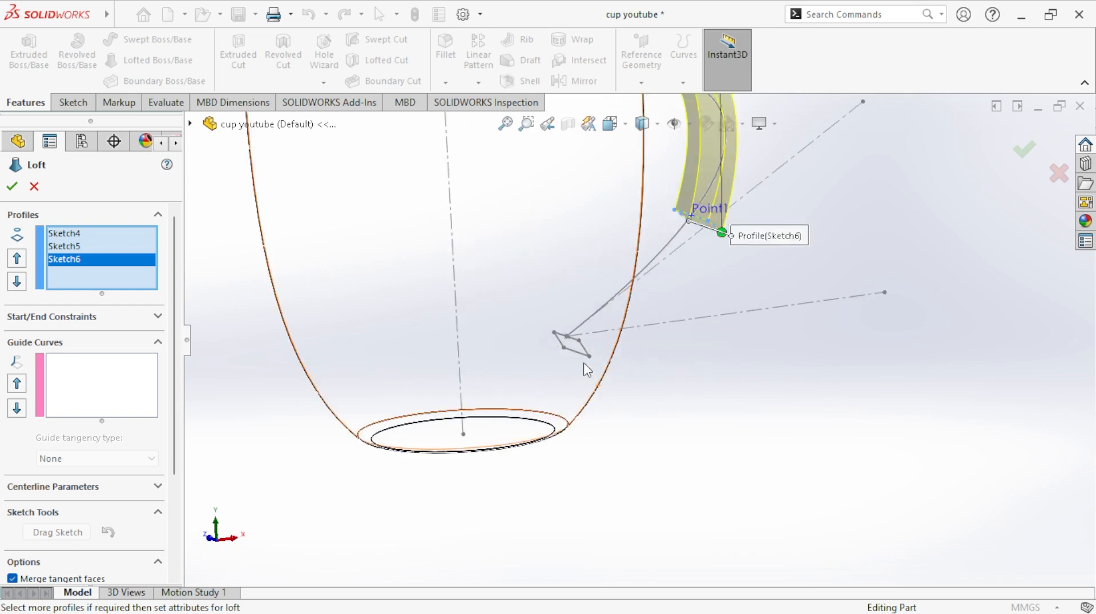
mouse_move(530, 447)
middle_down()
mouse_move(663, 409)
mouse_move(623, 380)
middle_up()
click(597, 342)
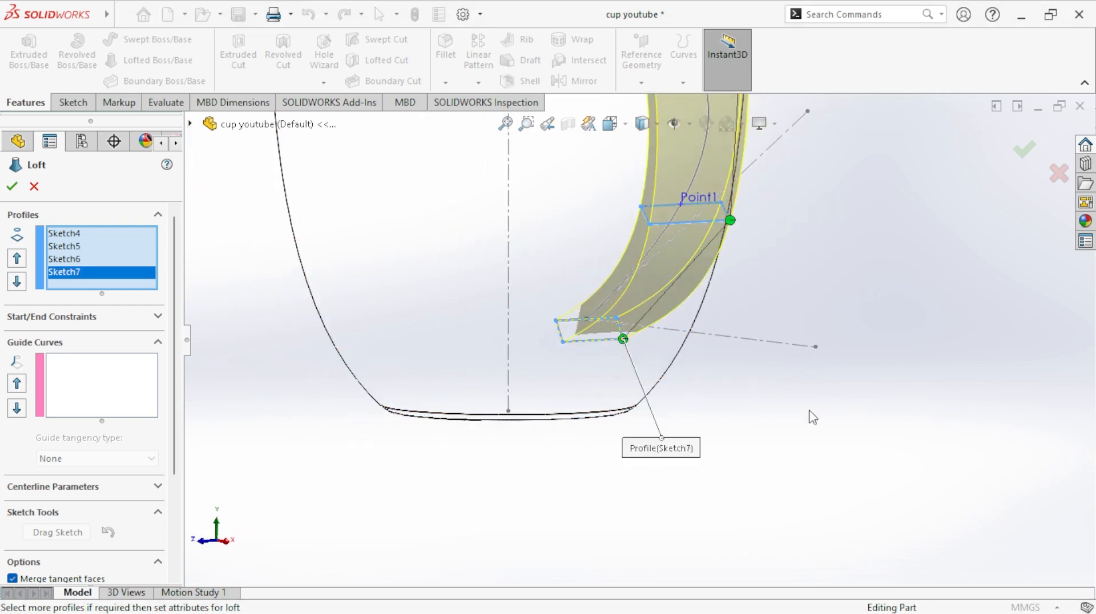
middle_drag(810, 413, 830, 367)
middle_drag(821, 318, 906, 318)
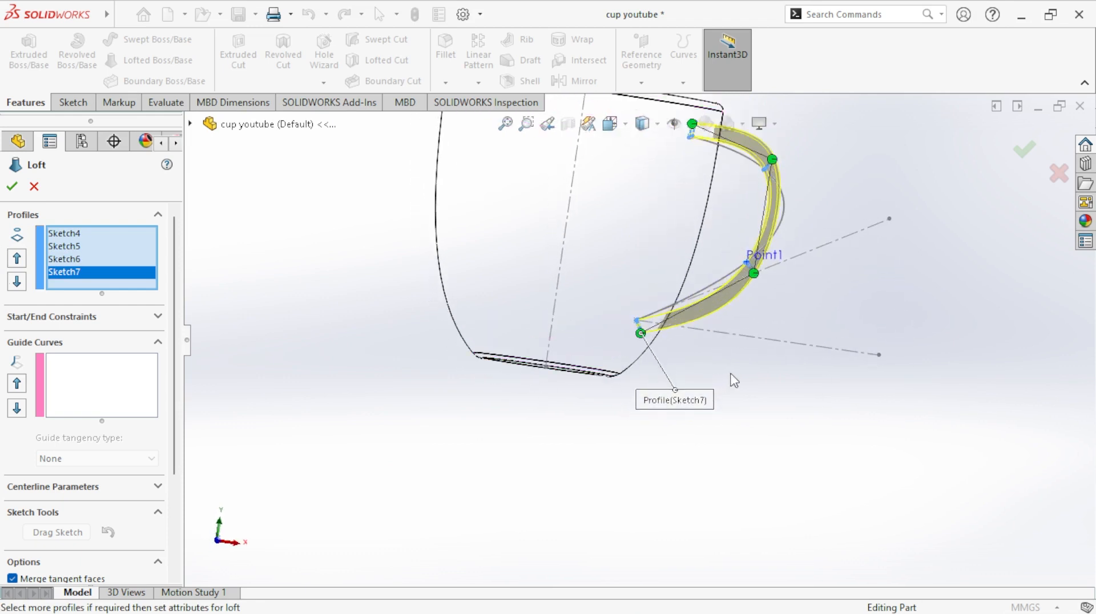
- Add the handle spline (Sketch3) as the loft's guide curve and complete the handle loft
click(120, 393)
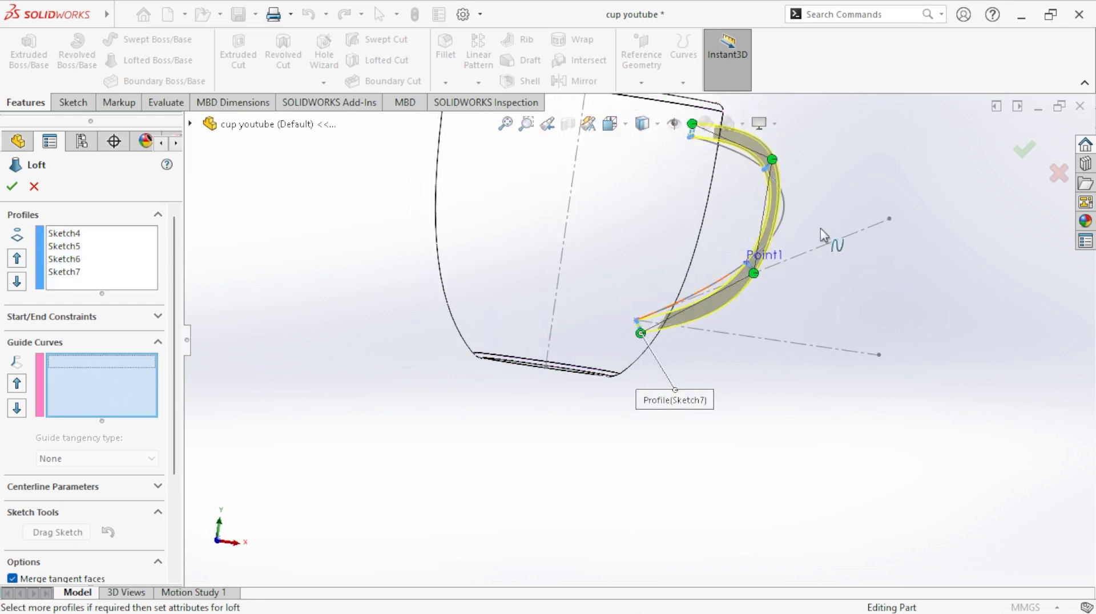
click(741, 161)
middle_drag(835, 331, 748, 421)
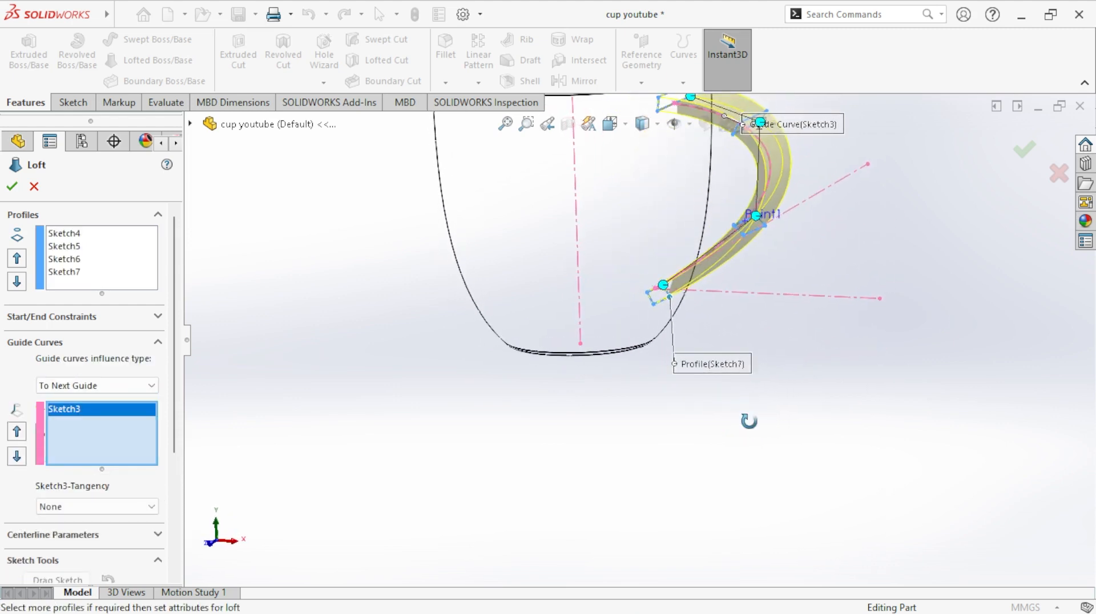
middle_drag(780, 358, 720, 320)
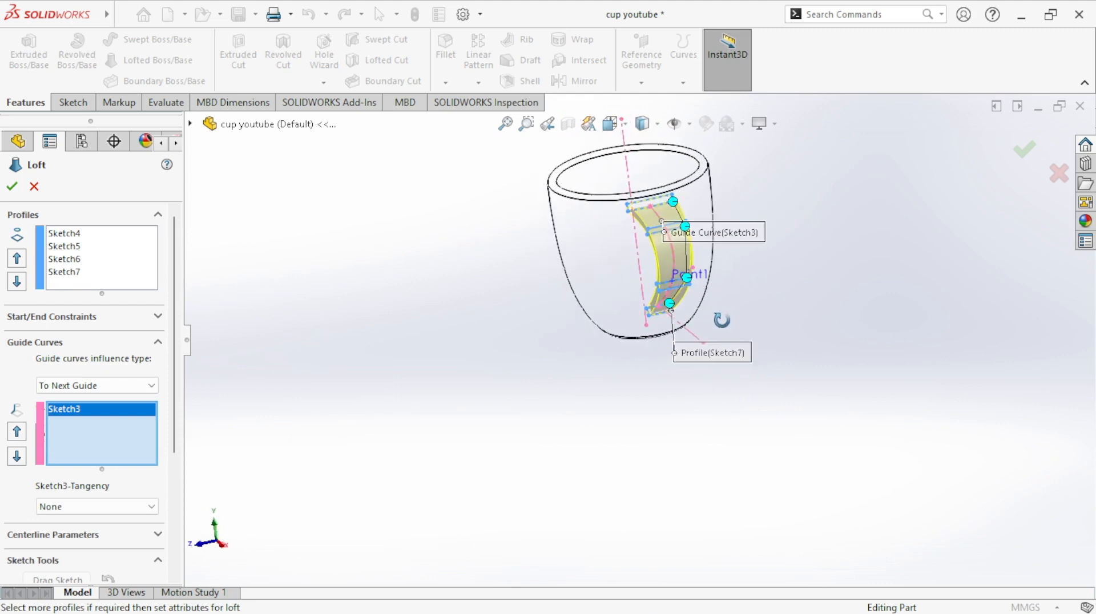
click(12, 188)
click(437, 340)
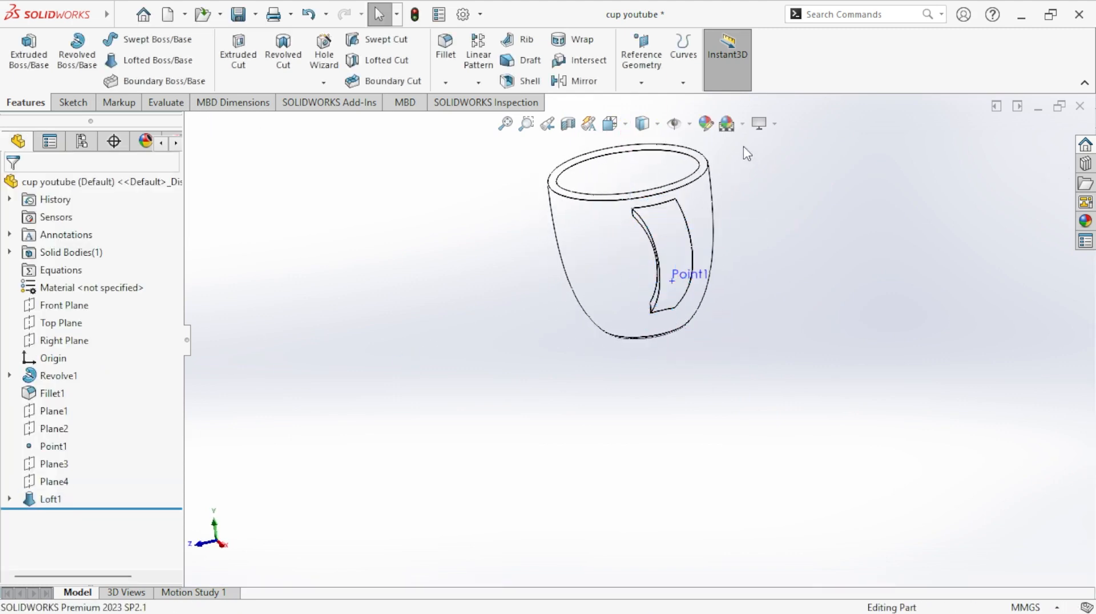
- Display the cup shaded with edges and orient it to the front view
click(658, 131)
click(644, 166)
middle_drag(795, 307, 886, 326)
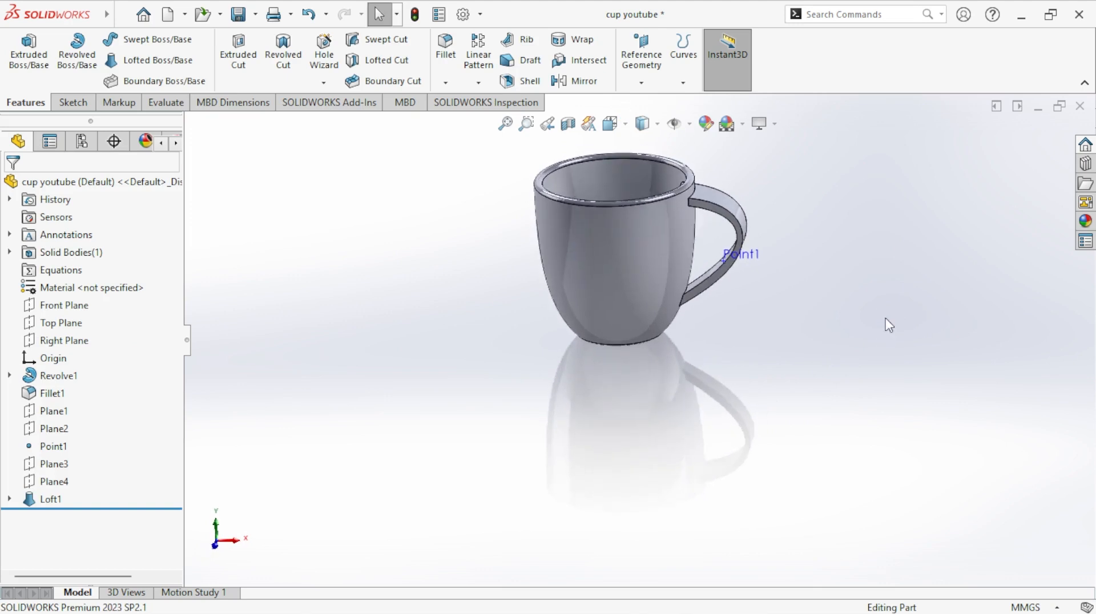
scroll(684, 269, down, 2)
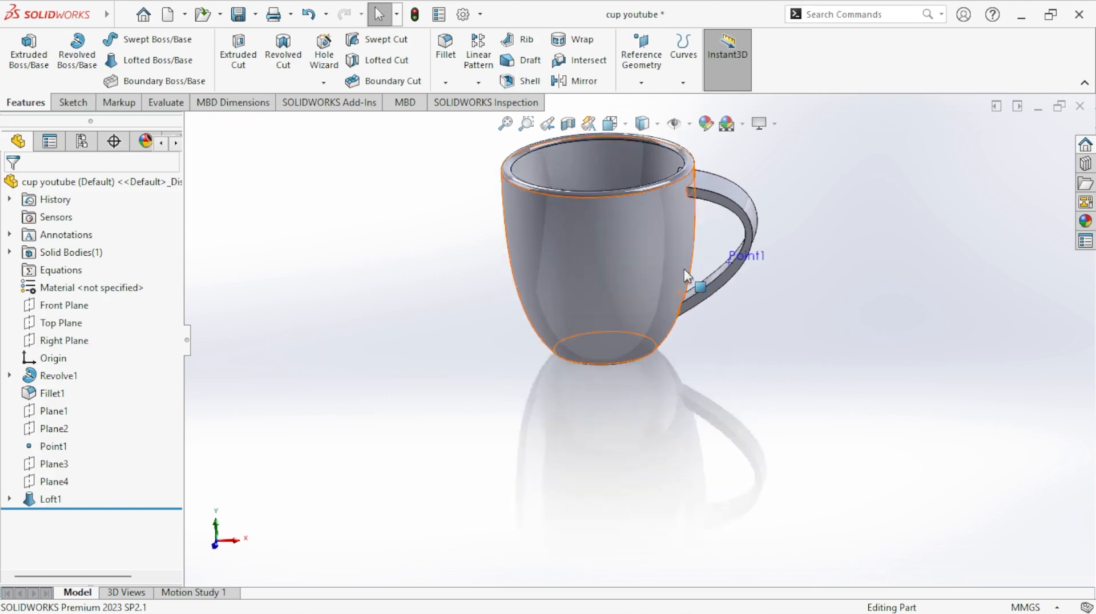
click(217, 546)
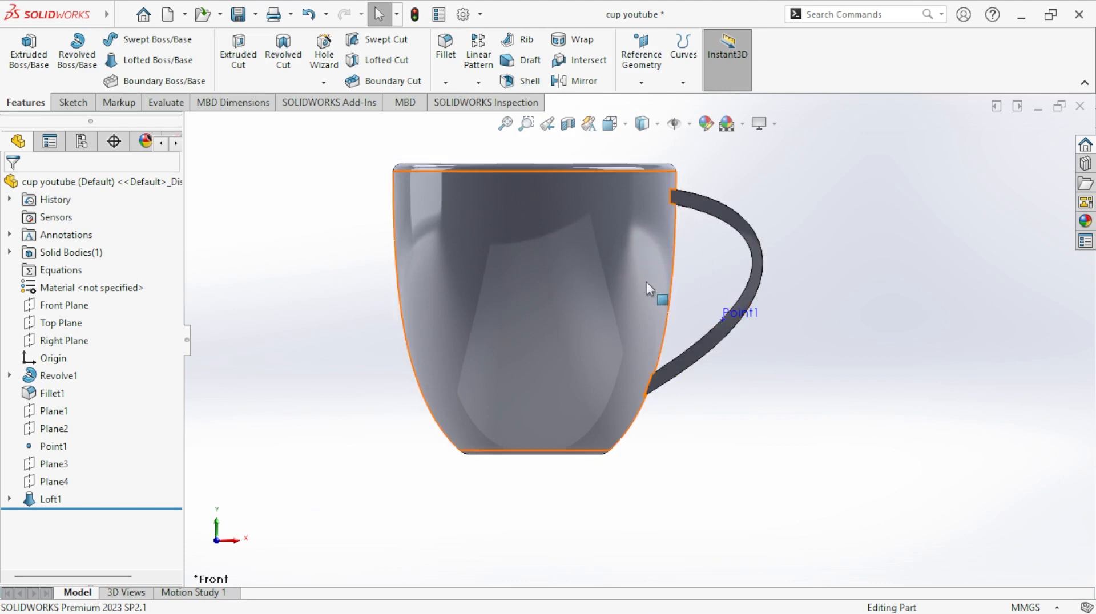
scroll(645, 384, up, 3)
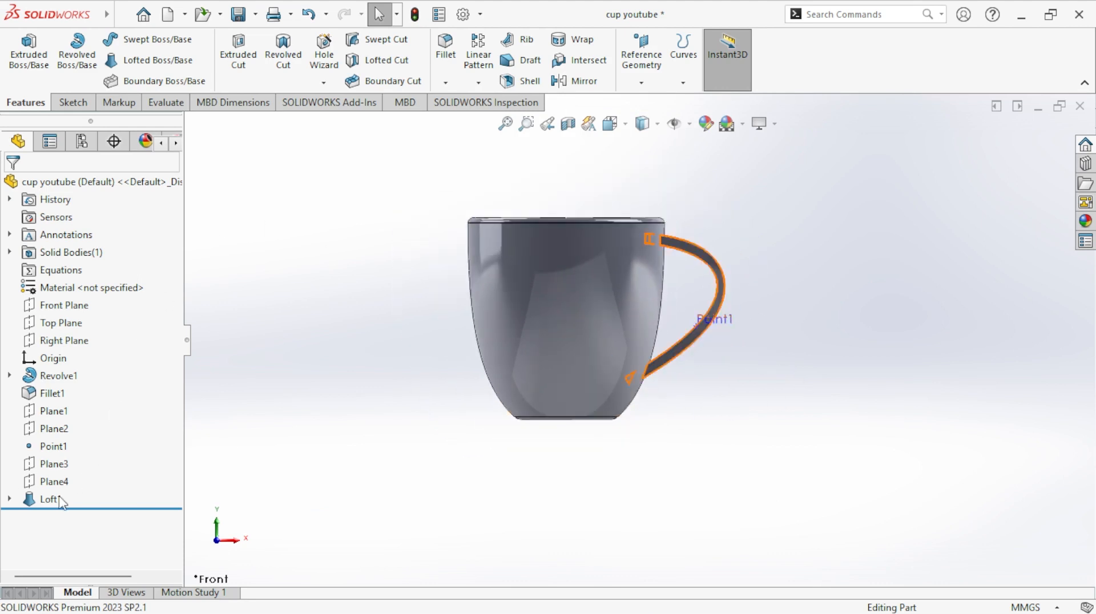
- Set the distance from the cup's centerline to the handle spline's upper end in Sketch3 to 85 mm and rebuild
click(10, 500)
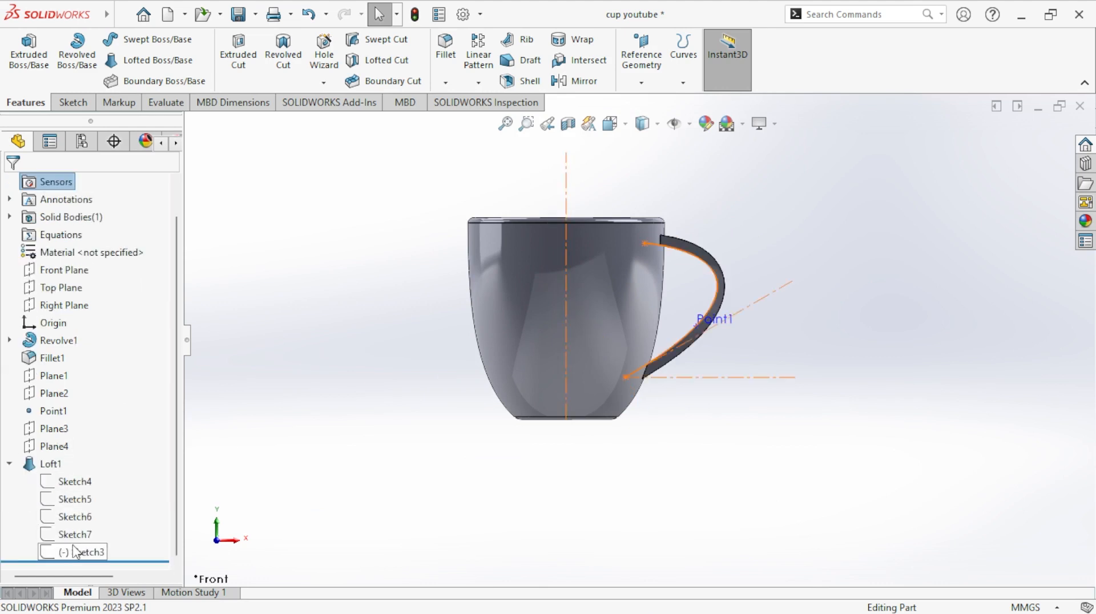
click(74, 552)
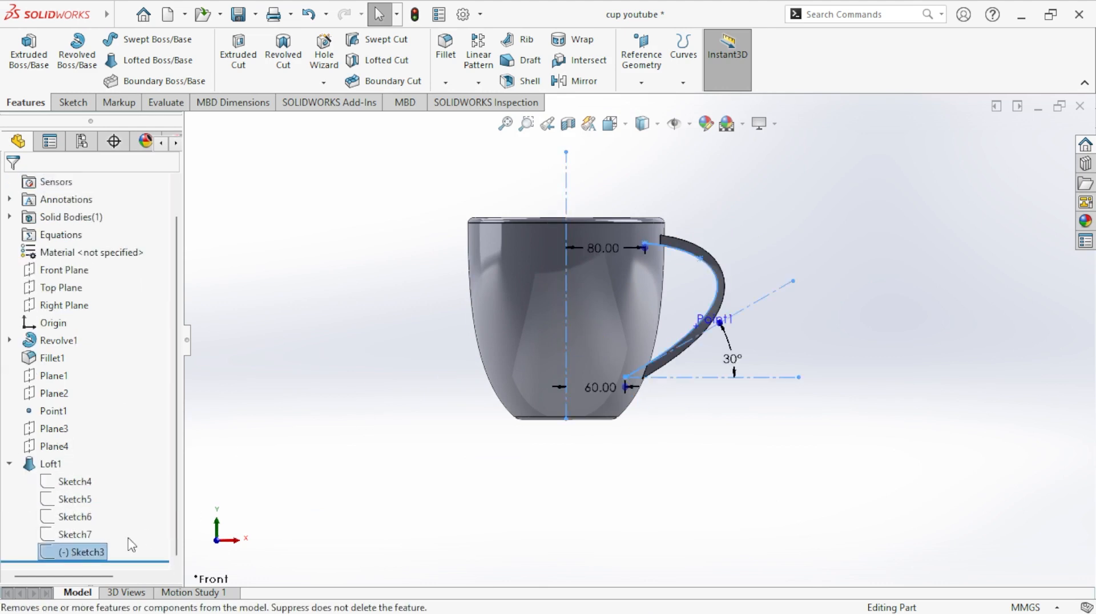
scroll(630, 279, down, 2)
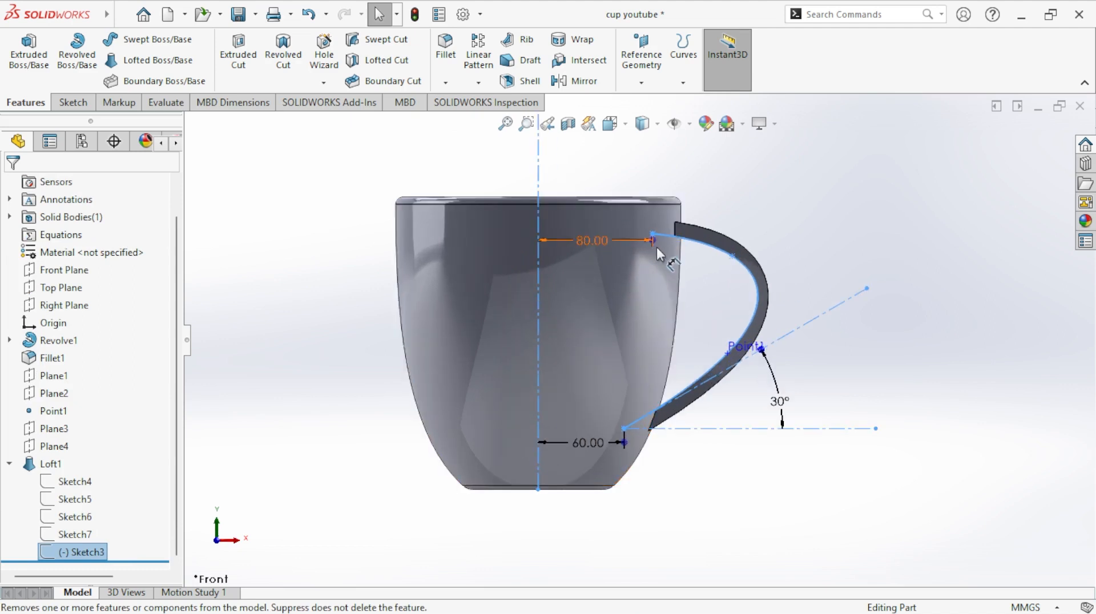
double_click(588, 240)
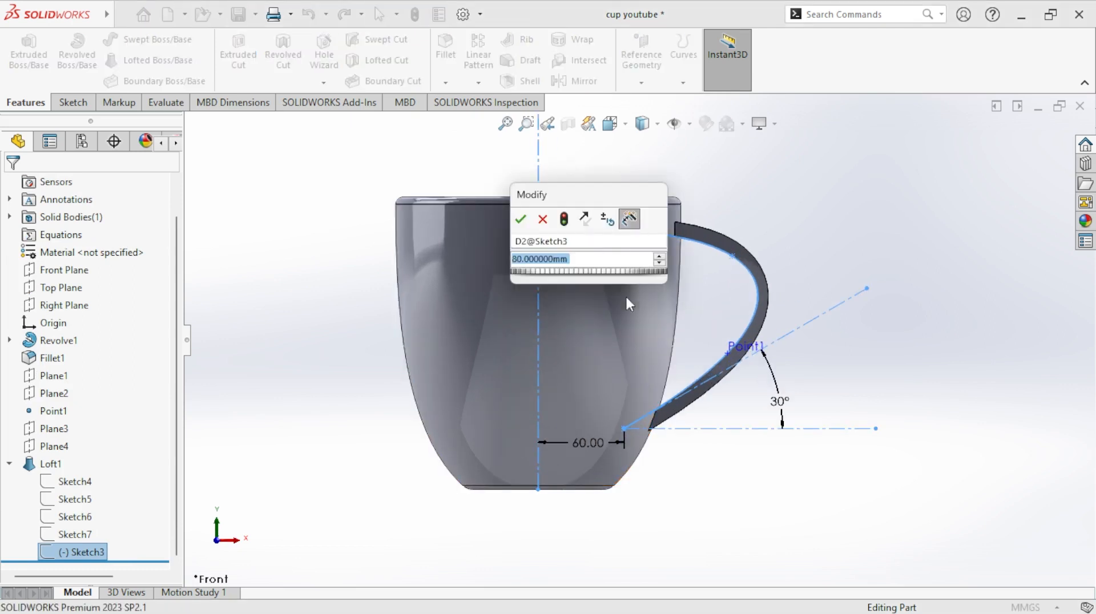
text(80)
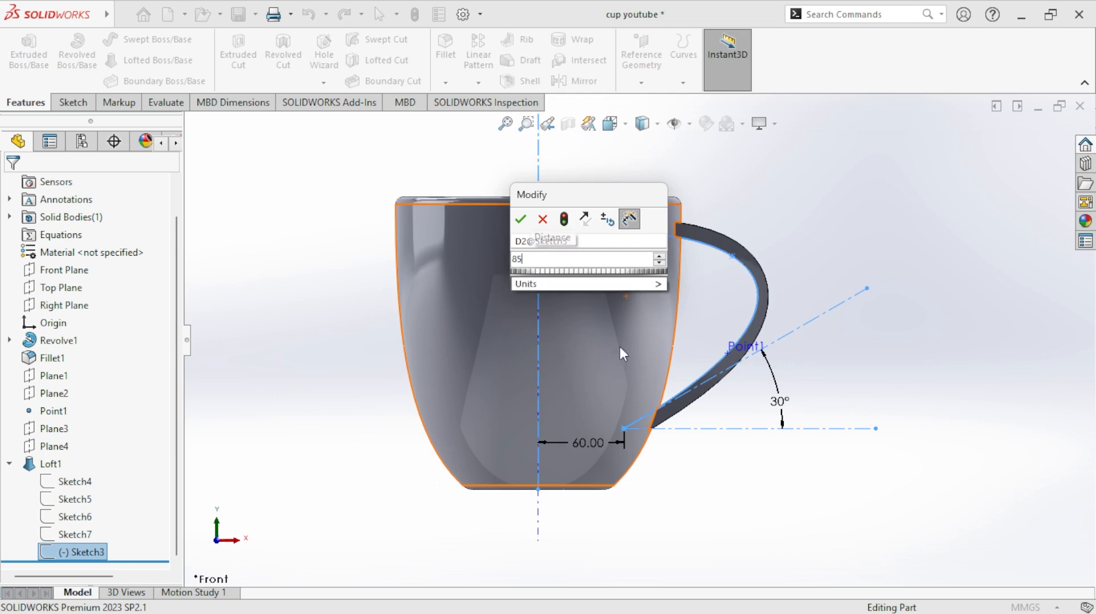
key(Return)
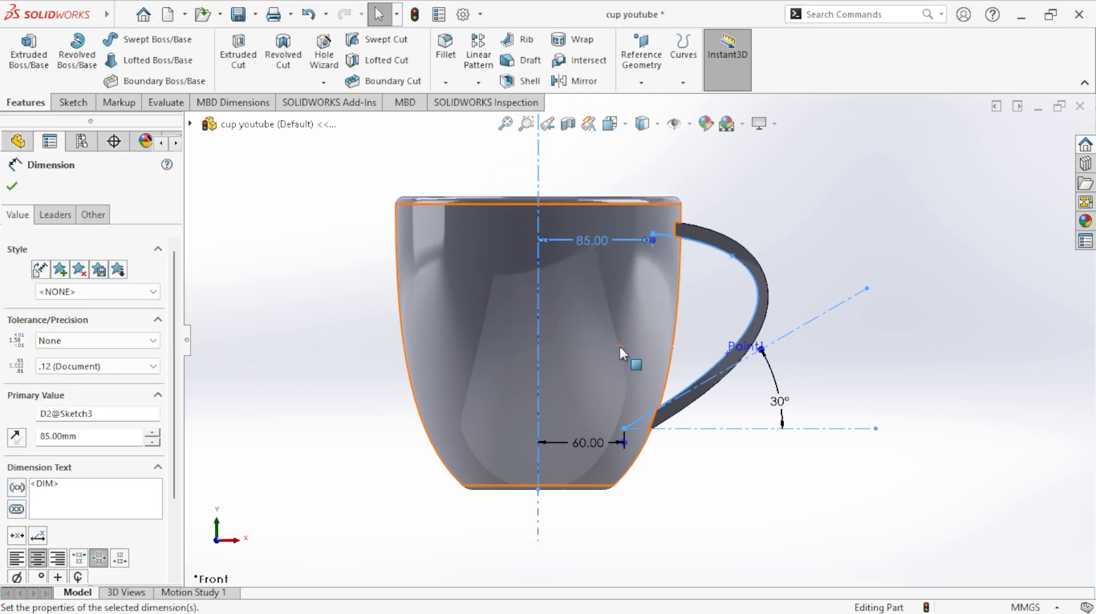
click(410, 20)
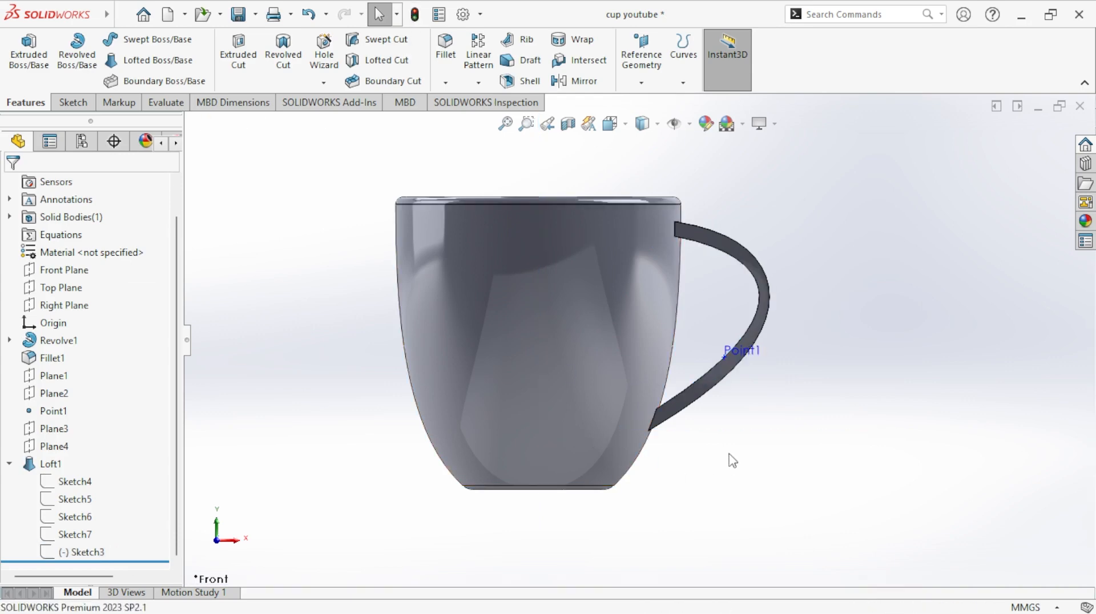
click(680, 410)
- Set the distance from the cup's centerline to the handle spline's lower end in Sketch3 to 70 mm
click(83, 553)
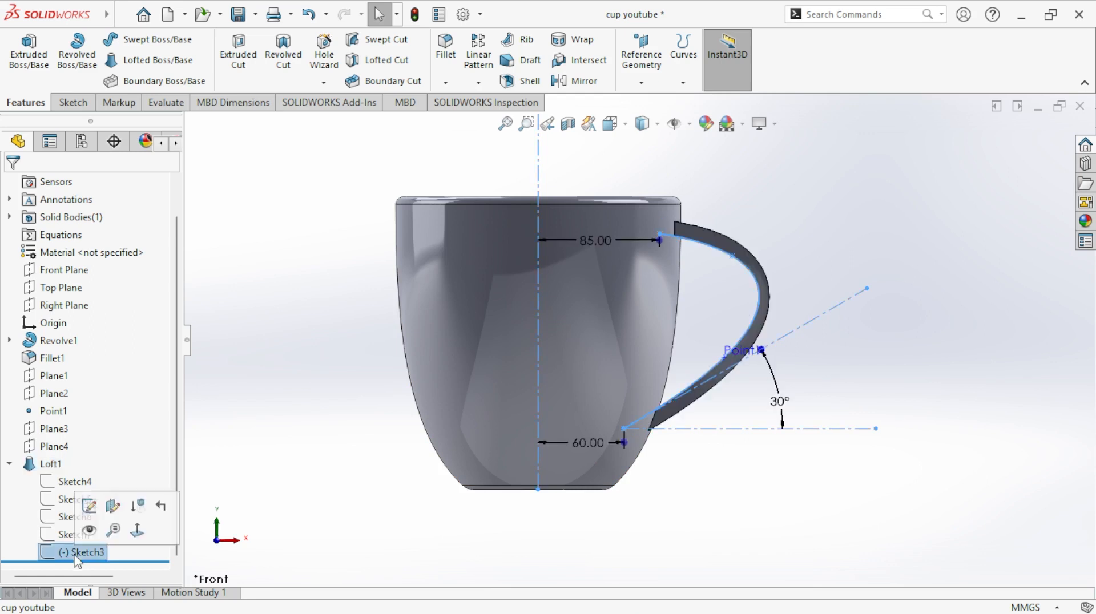
double_click(595, 444)
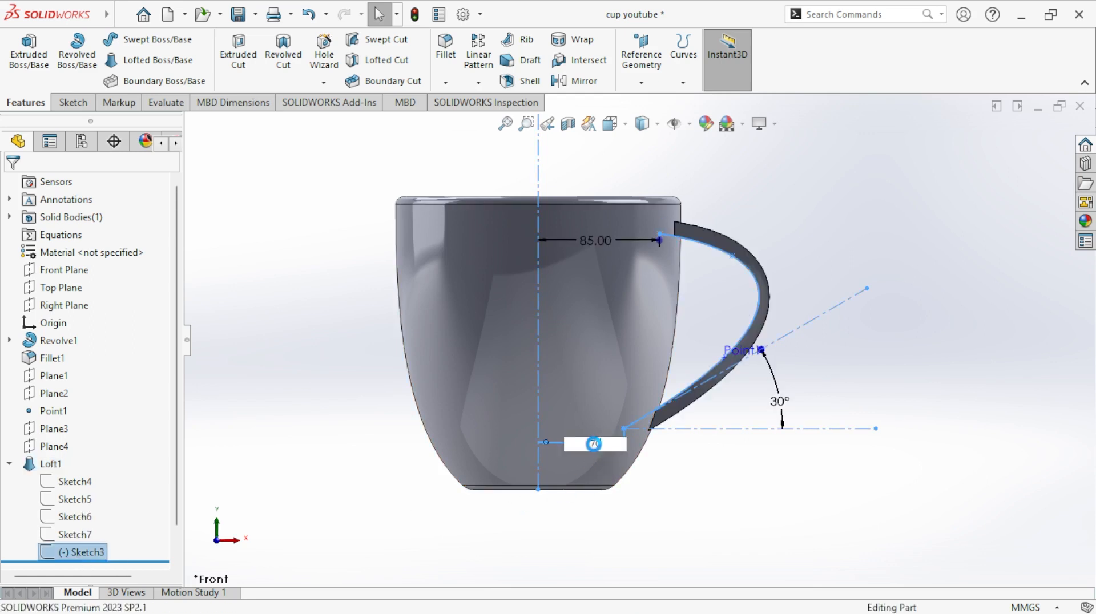
key(Return)
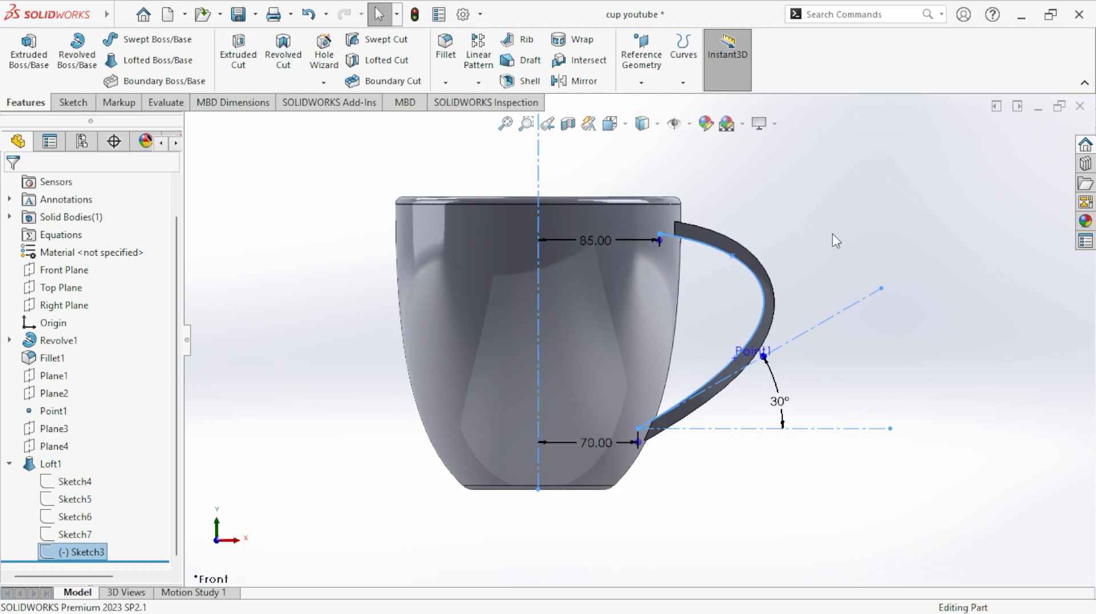
click(833, 234)
mouse_move(832, 247)
middle_down()
mouse_move(832, 286)
mouse_move(759, 324)
mouse_move(787, 271)
mouse_move(714, 318)
mouse_move(788, 303)
mouse_move(871, 306)
mouse_move(857, 357)
mouse_move(805, 394)
mouse_move(823, 340)
mouse_move(890, 389)
mouse_move(851, 344)
mouse_move(884, 391)
mouse_move(883, 515)
mouse_move(845, 398)
mouse_move(743, 228)
mouse_move(703, 129)
mouse_move(682, 131)
mouse_move(746, 258)
mouse_move(731, 230)
mouse_move(714, 342)
middle_up()
- Set the distance from the cup's centerline to the handle spline's lower end in Sketch3 to 65 mm and update the model
click(94, 552)
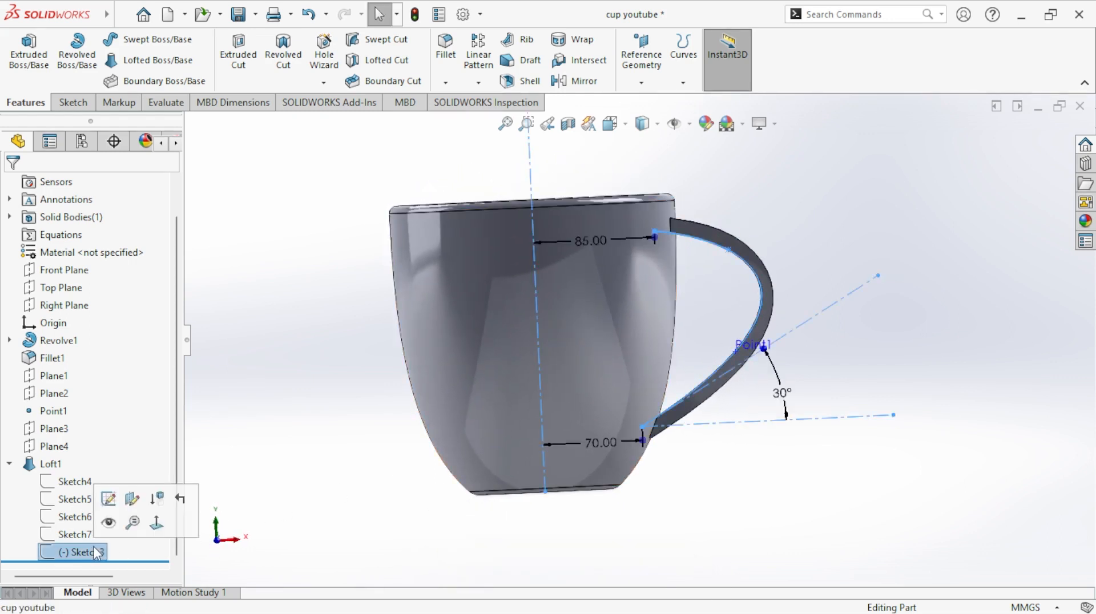
double_click(608, 440)
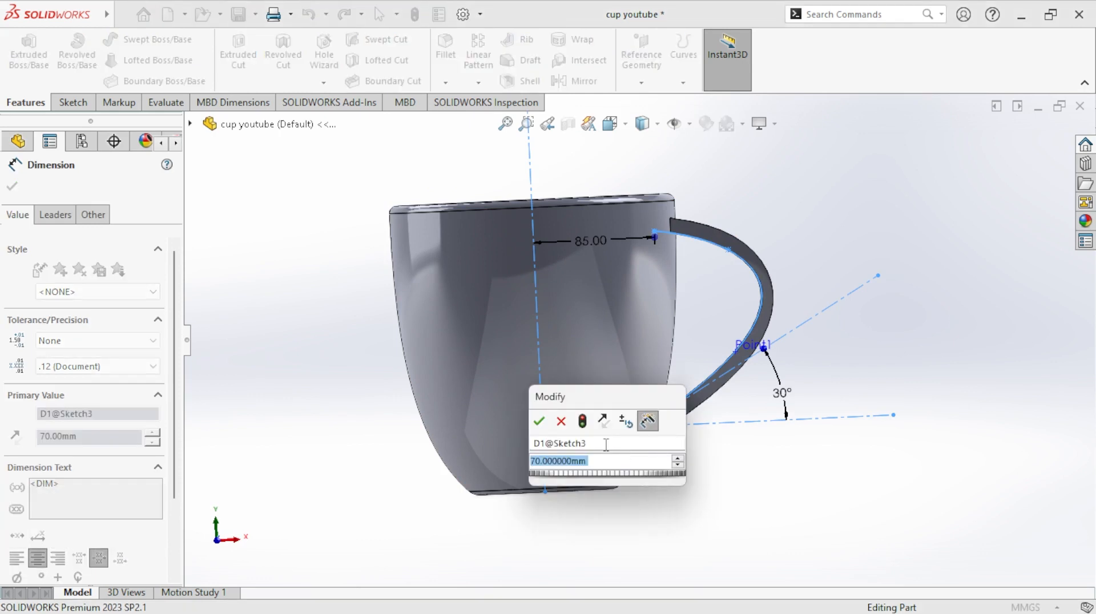
text(65)
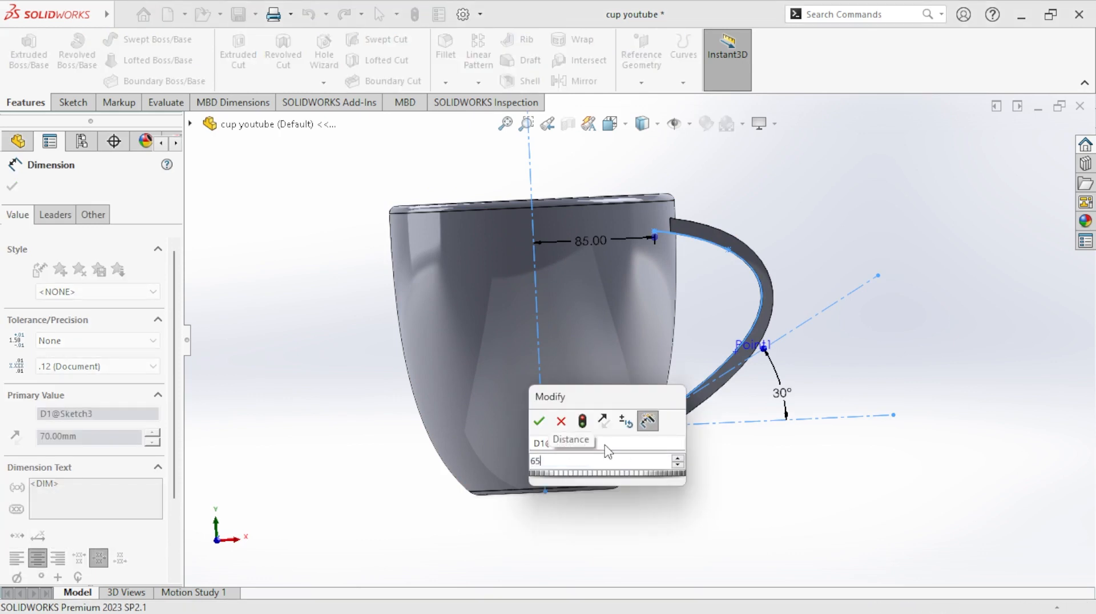
key(Return)
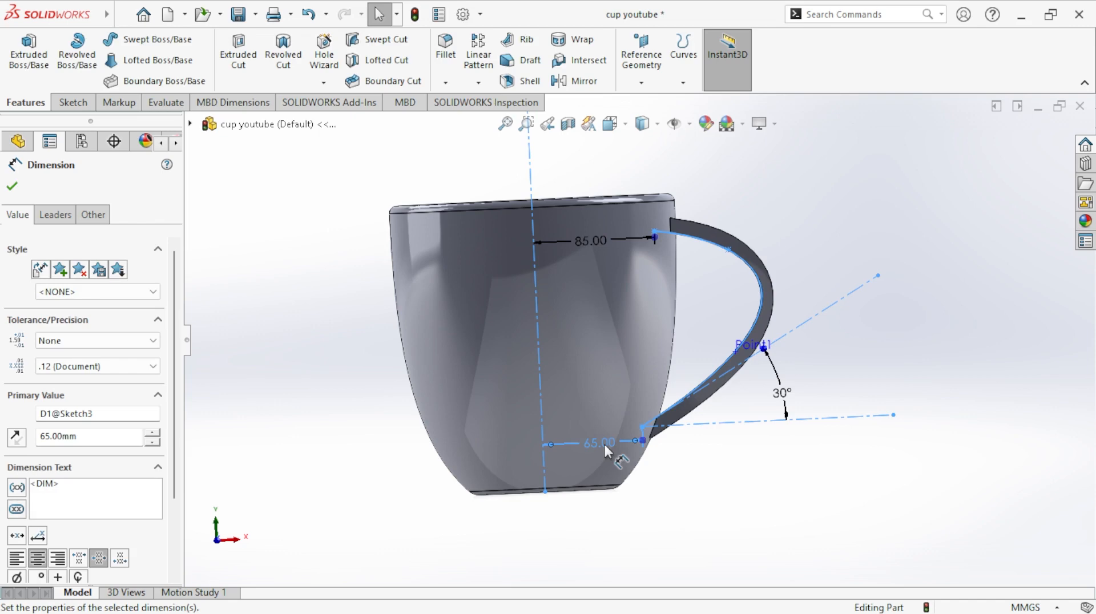
key(Escape)
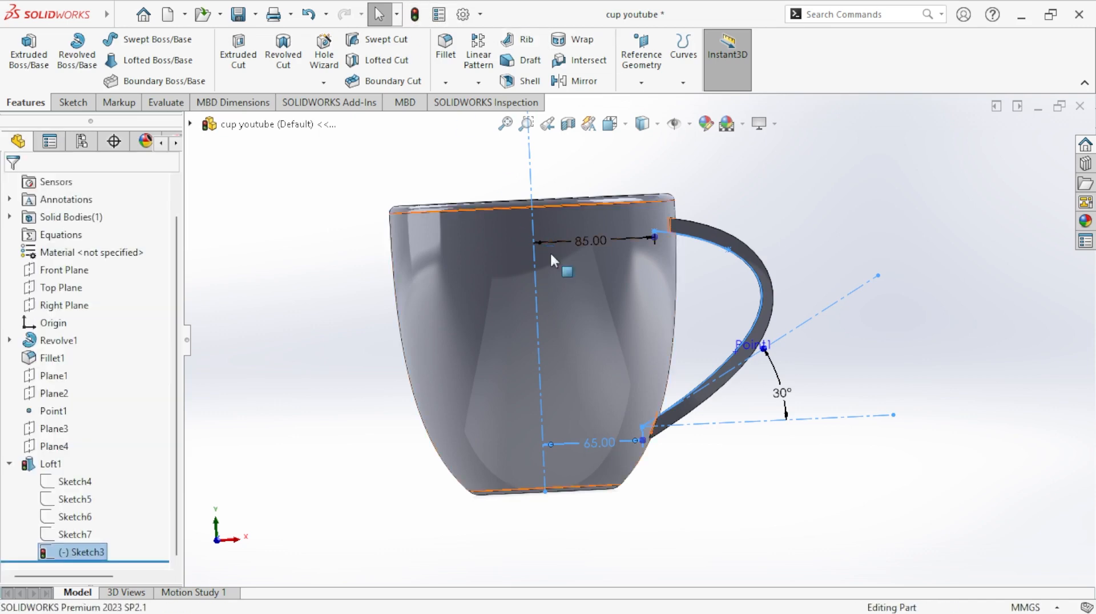
key(Escape)
mouse_move(864, 269)
middle_down()
mouse_move(817, 373)
mouse_move(867, 272)
mouse_move(841, 342)
mouse_move(849, 352)
middle_up()
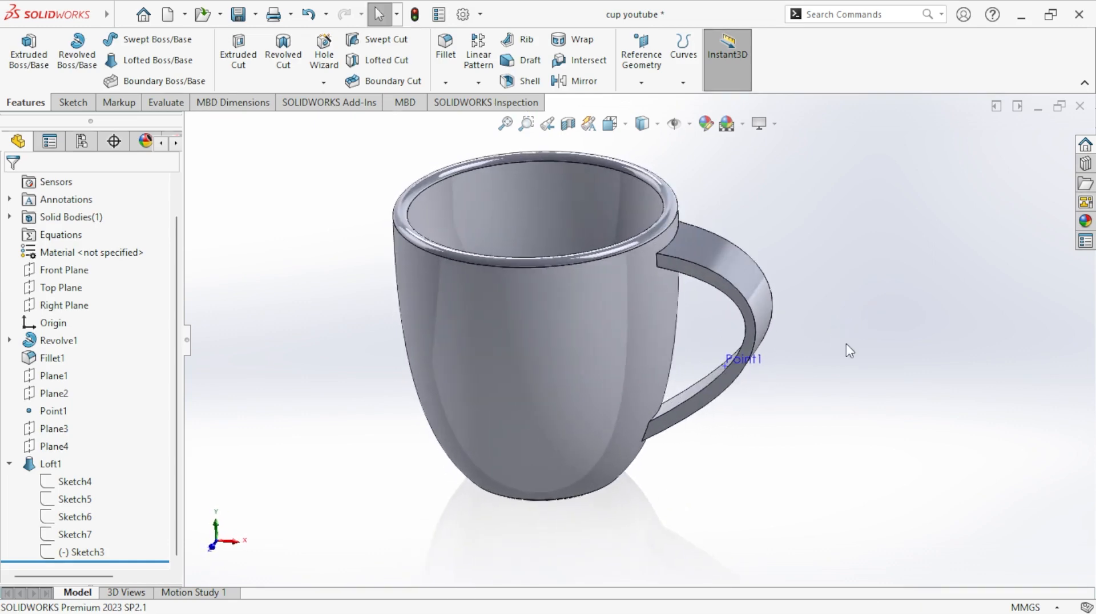
- Start a Split feature and cut the part with the cup's outer face as the trim tool
middle_drag(554, 314, 605, 441)
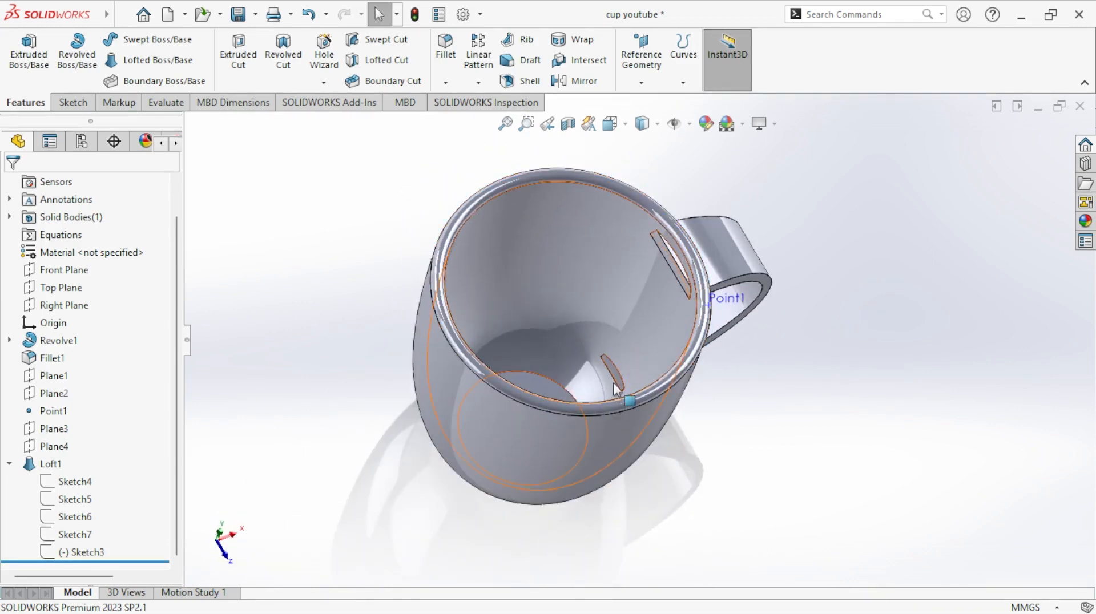
middle_drag(628, 382, 769, 264)
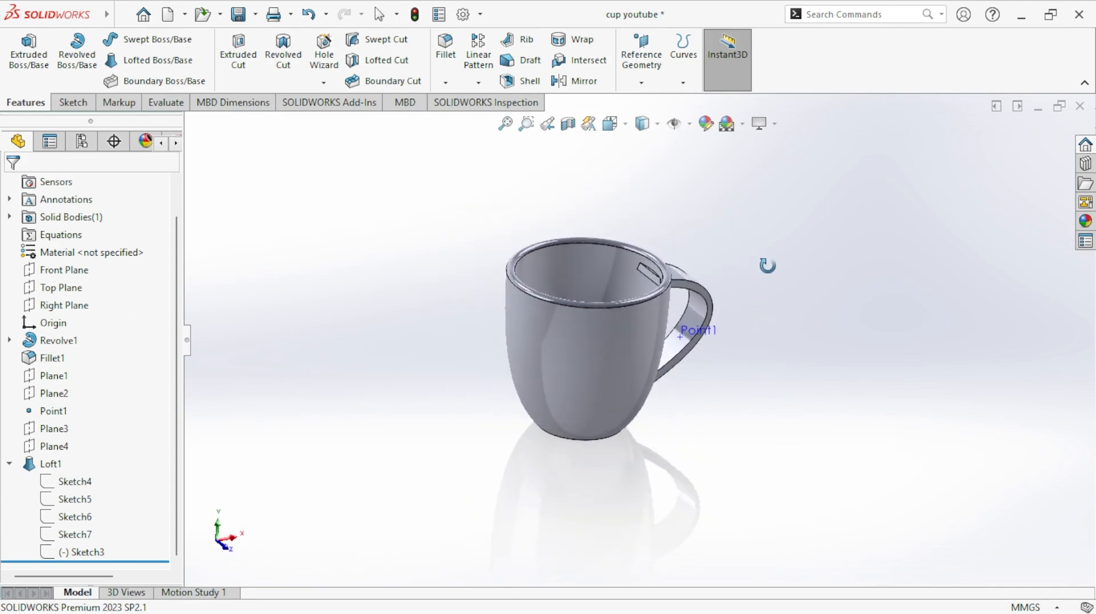
click(117, 17)
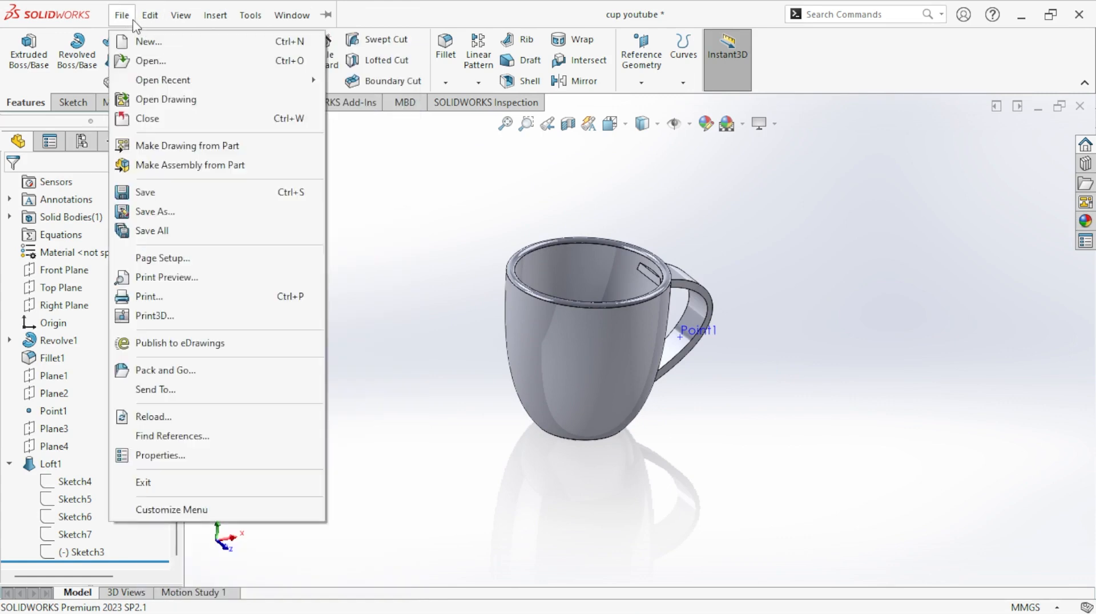
click(128, 24)
click(121, 16)
mouse_move(237, 104)
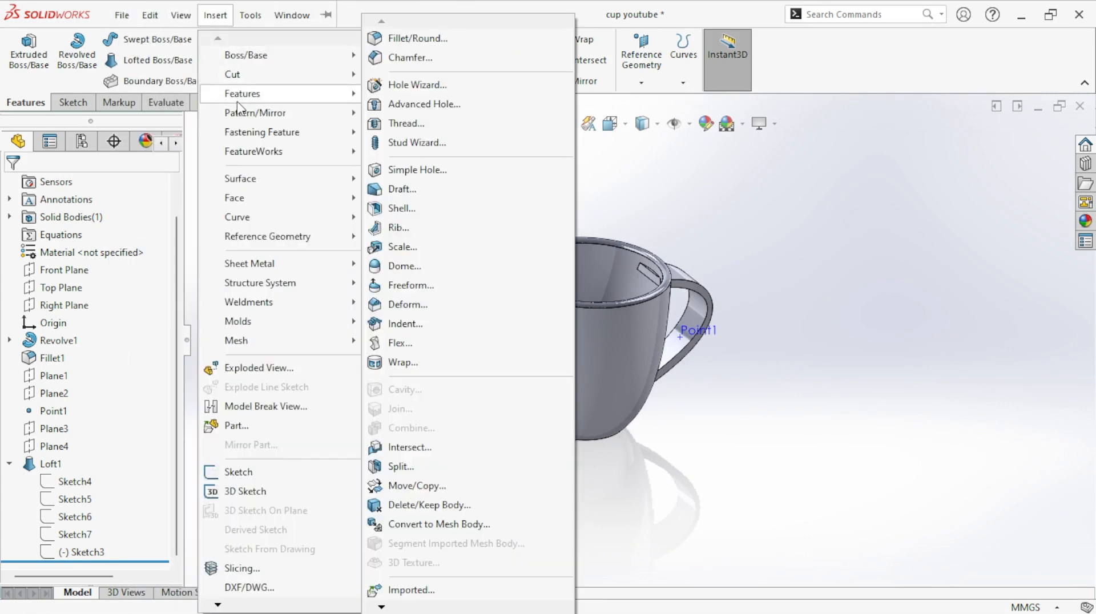
click(474, 475)
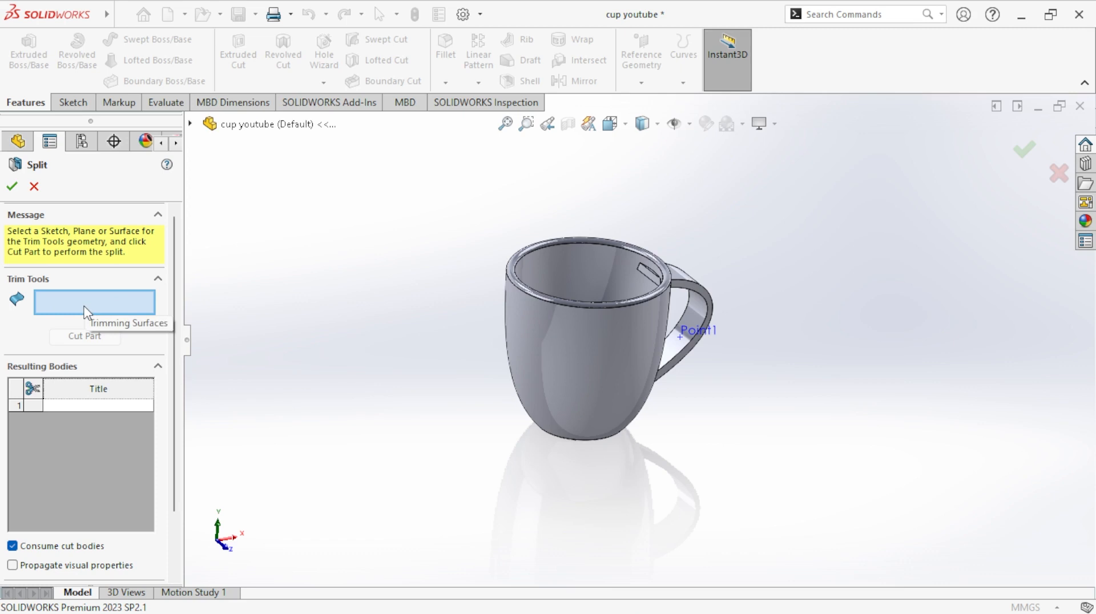
click(573, 352)
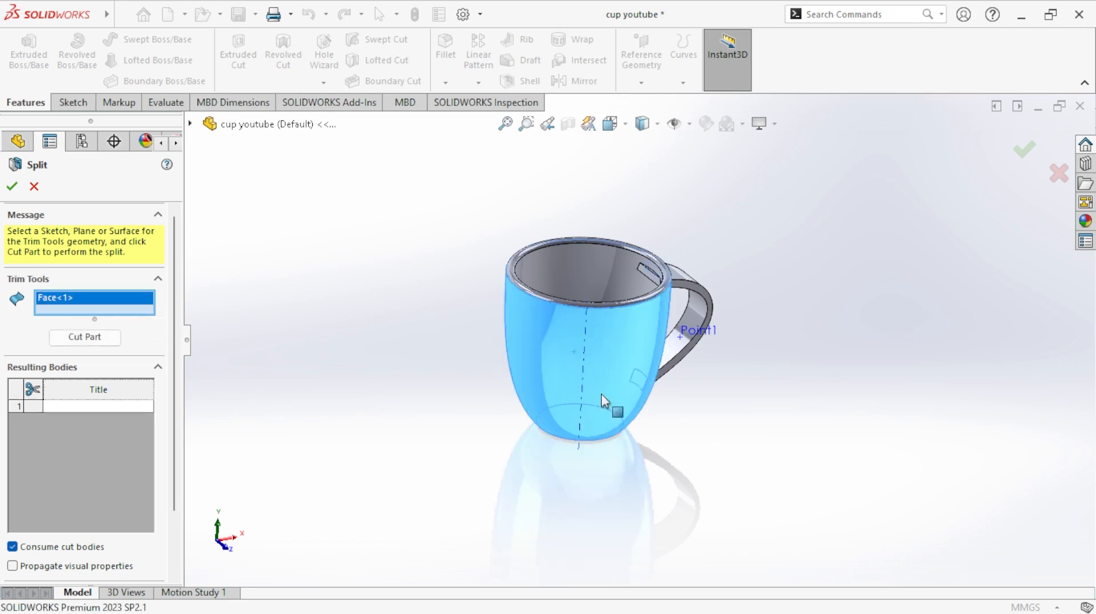
click(102, 341)
click(100, 338)
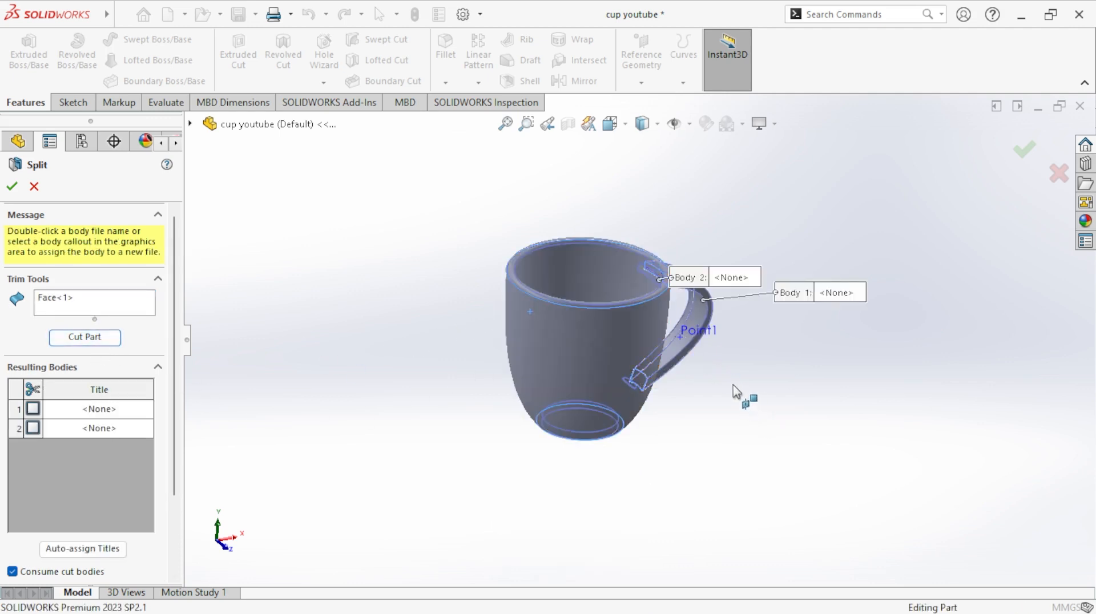
- Mark the cup body (Body 2) as a resulting body with Consume cut bodies enabled and complete the split
middle_drag(734, 392, 702, 404)
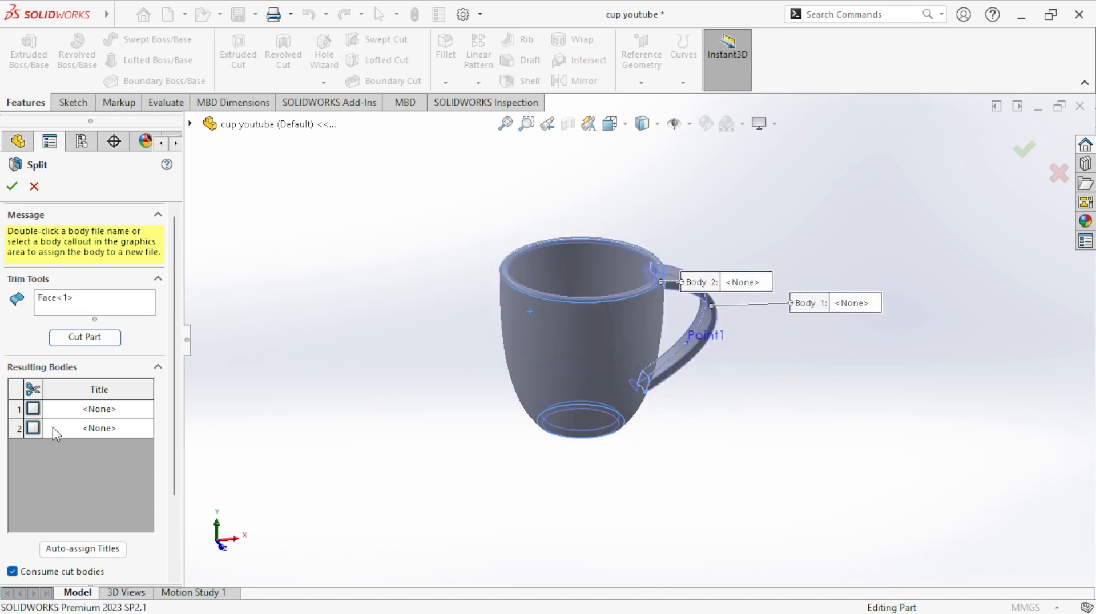
click(33, 428)
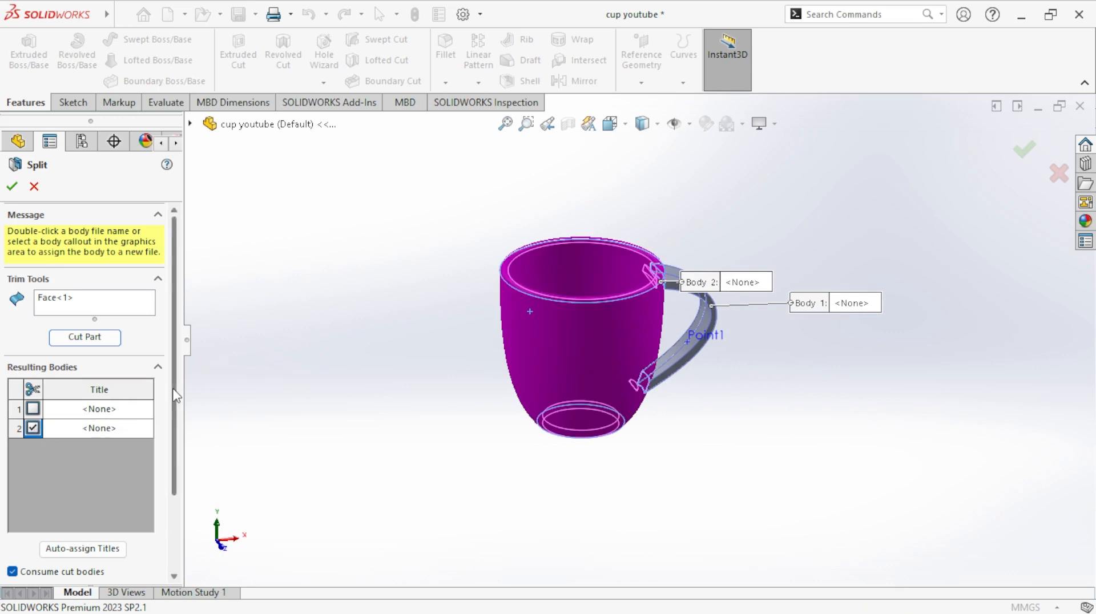
scroll(97, 428, down, 3)
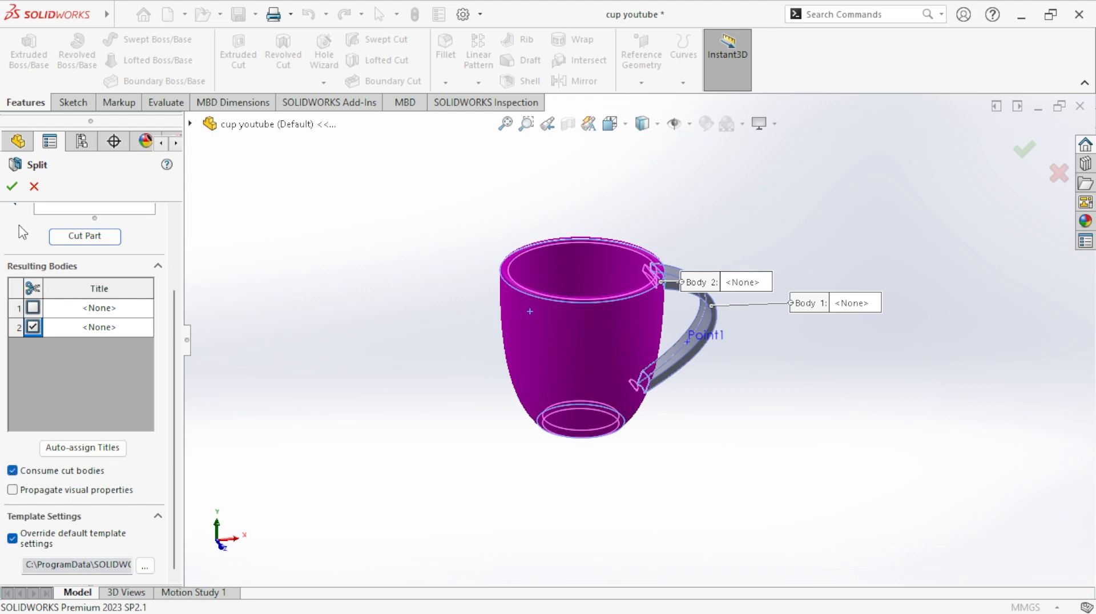
click(13, 187)
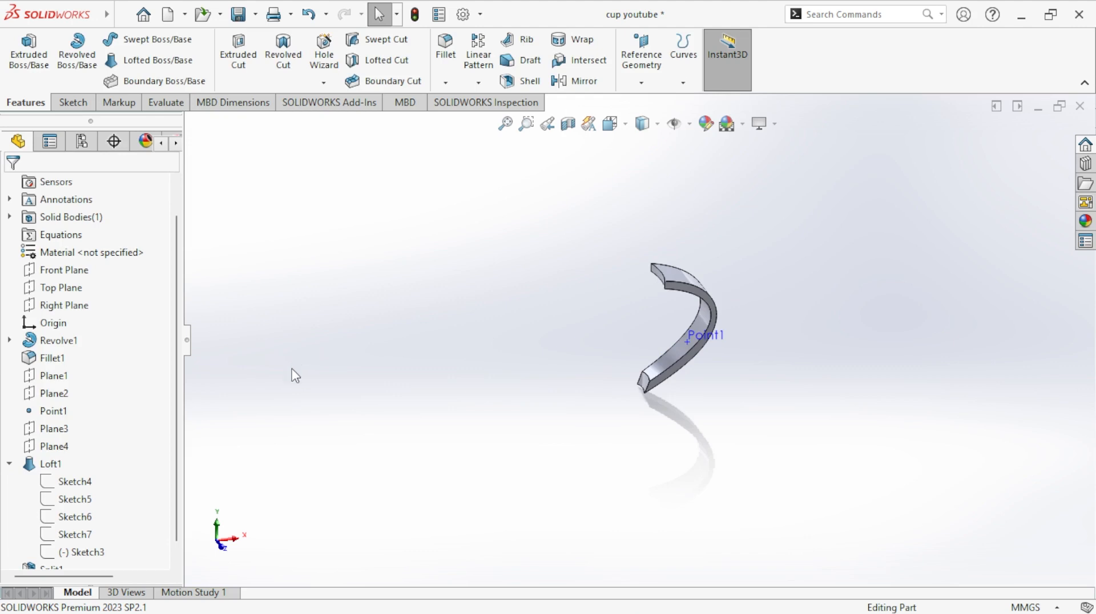
- Undo the last split and cut the part again in a new Split feature, using the cup's inner face as the trim tool
click(308, 17)
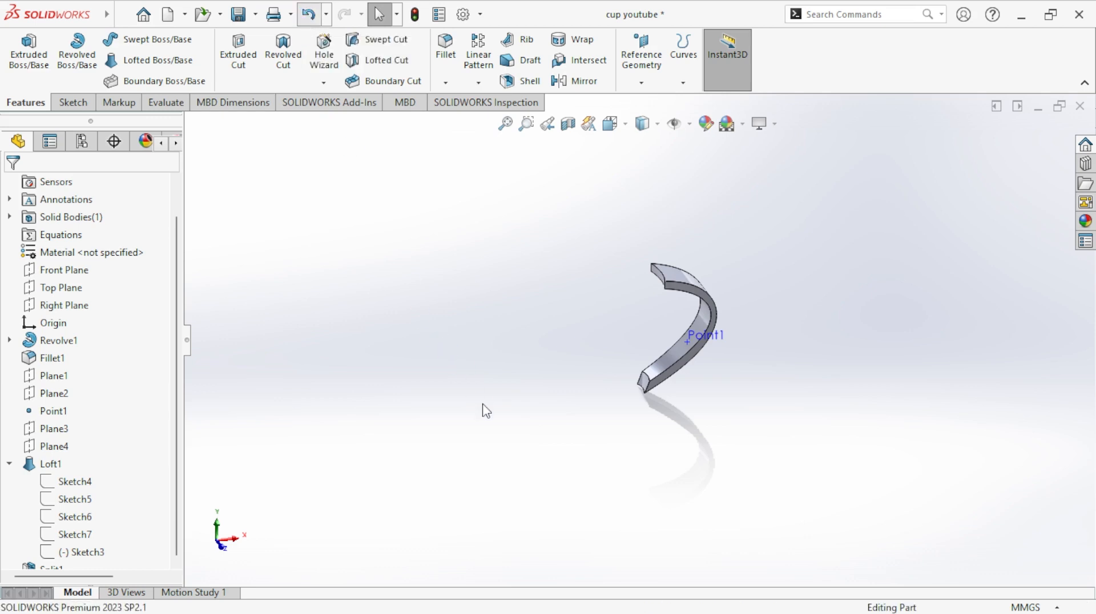
mouse_move(107, 14)
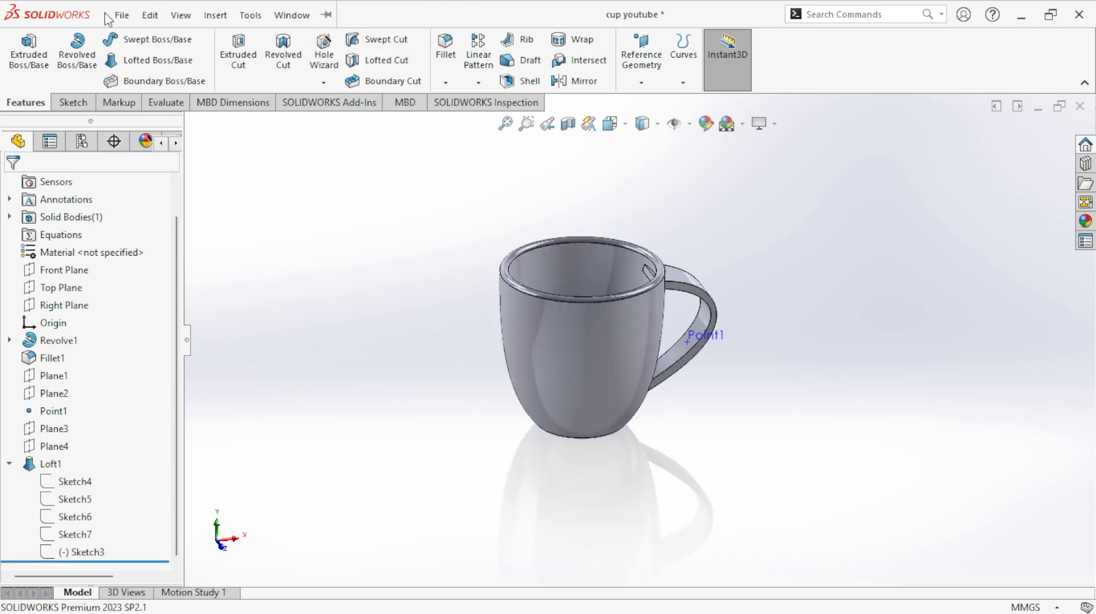
click(212, 15)
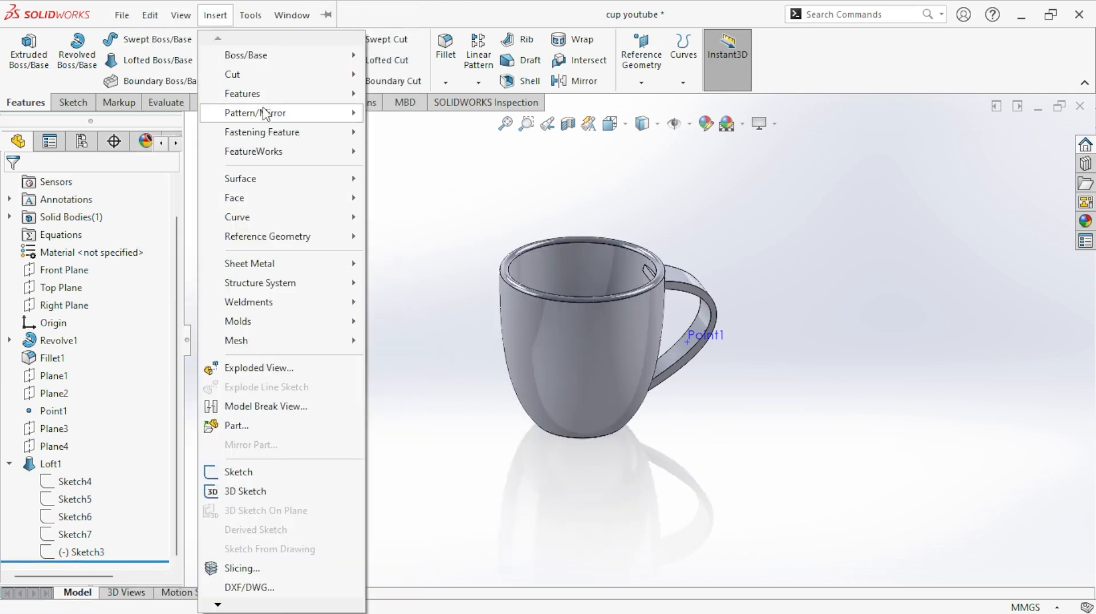
mouse_move(280, 101)
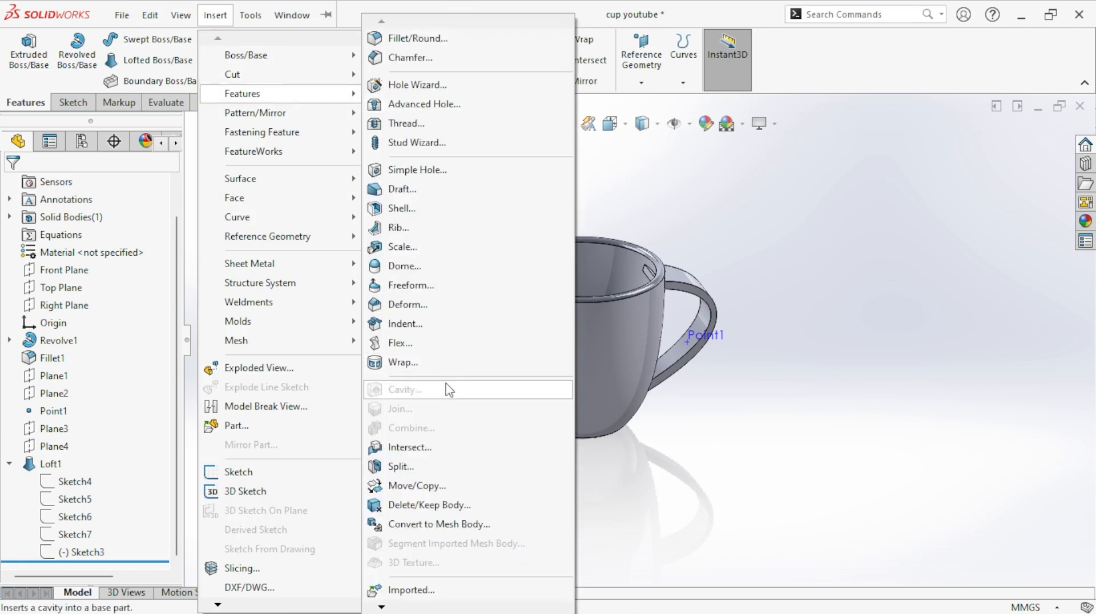
click(455, 470)
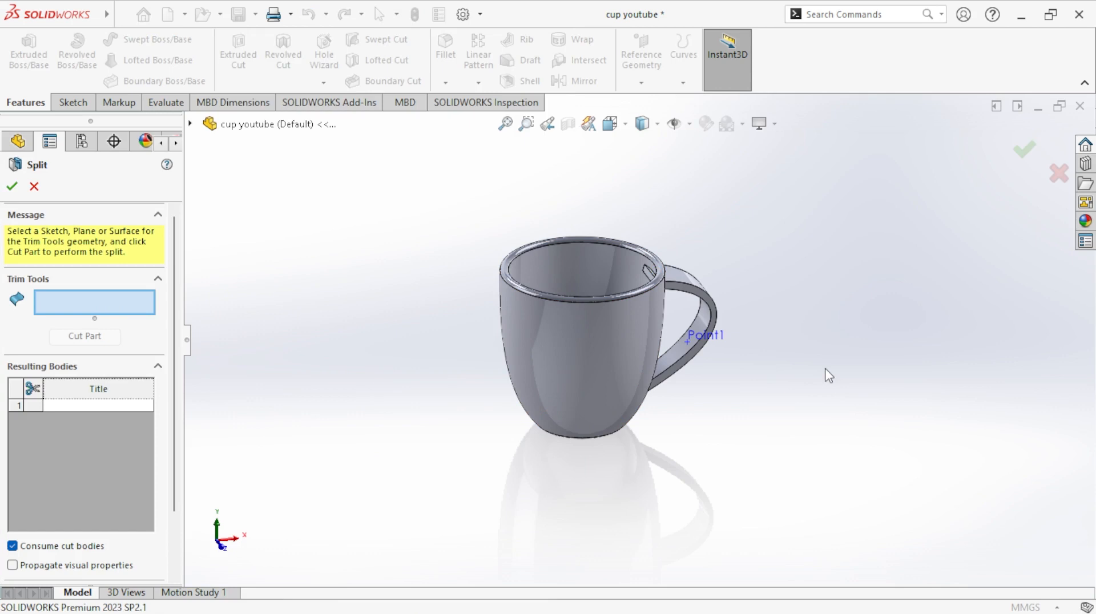
click(594, 267)
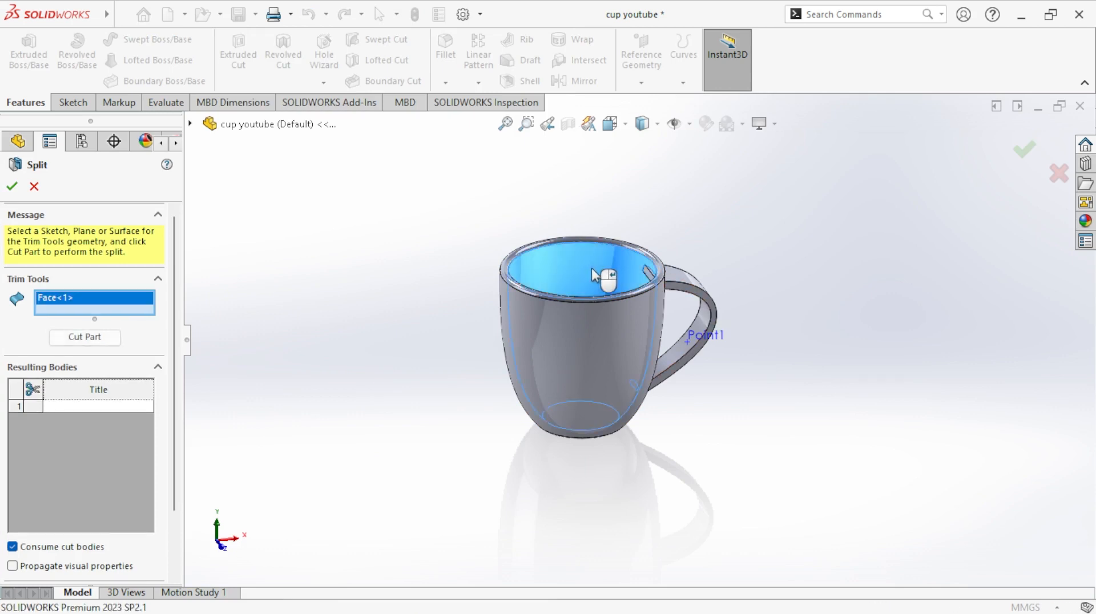
middle_drag(822, 341, 855, 443)
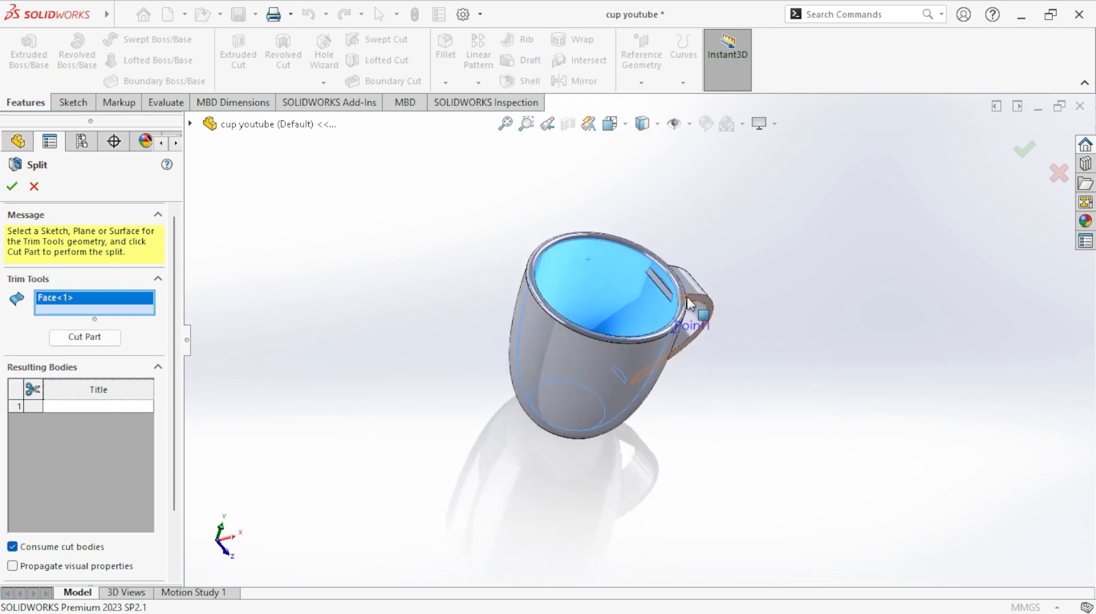
click(101, 343)
- Mark the two handle ends inside the cup (Body 1 and Body 2) as resulting bodies with Consume cut bodies enabled and complete the split
middle_drag(733, 498, 676, 394)
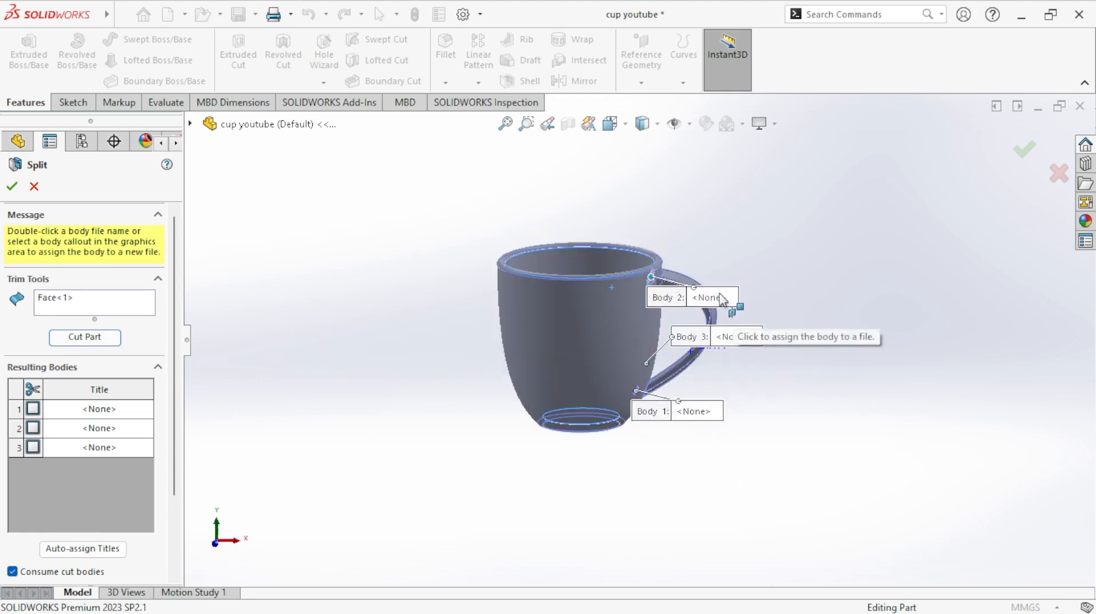
middle_drag(723, 289, 768, 384)
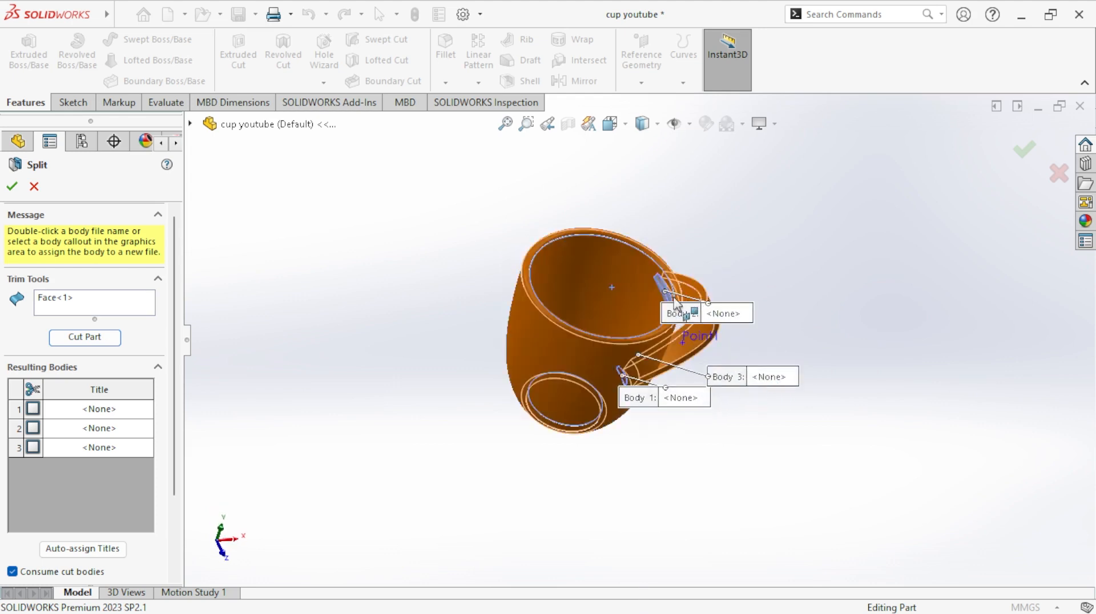
middle_drag(638, 319, 652, 222)
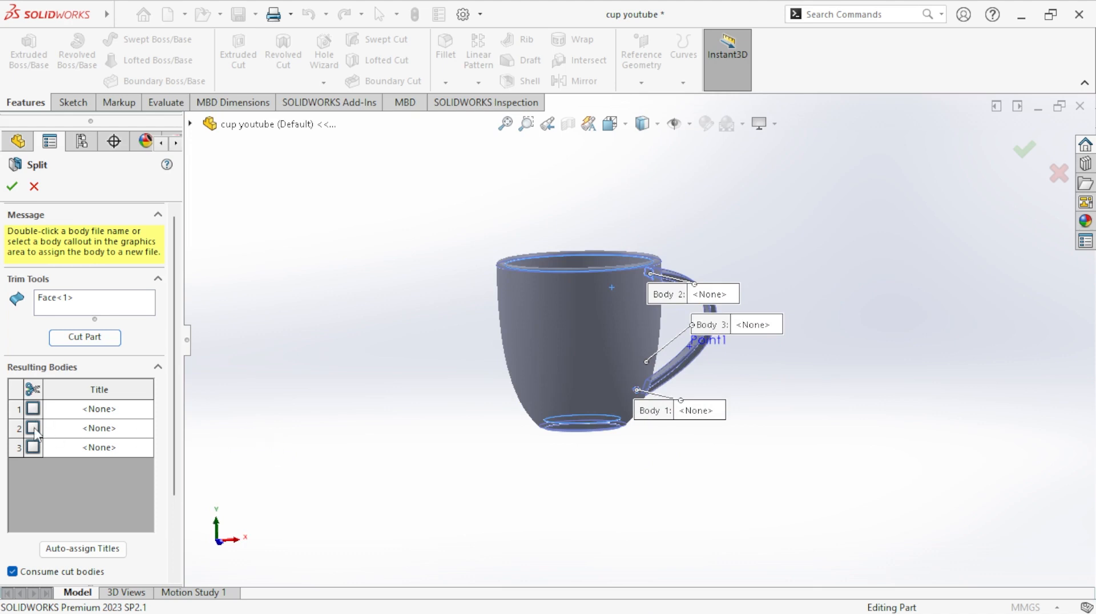
click(34, 430)
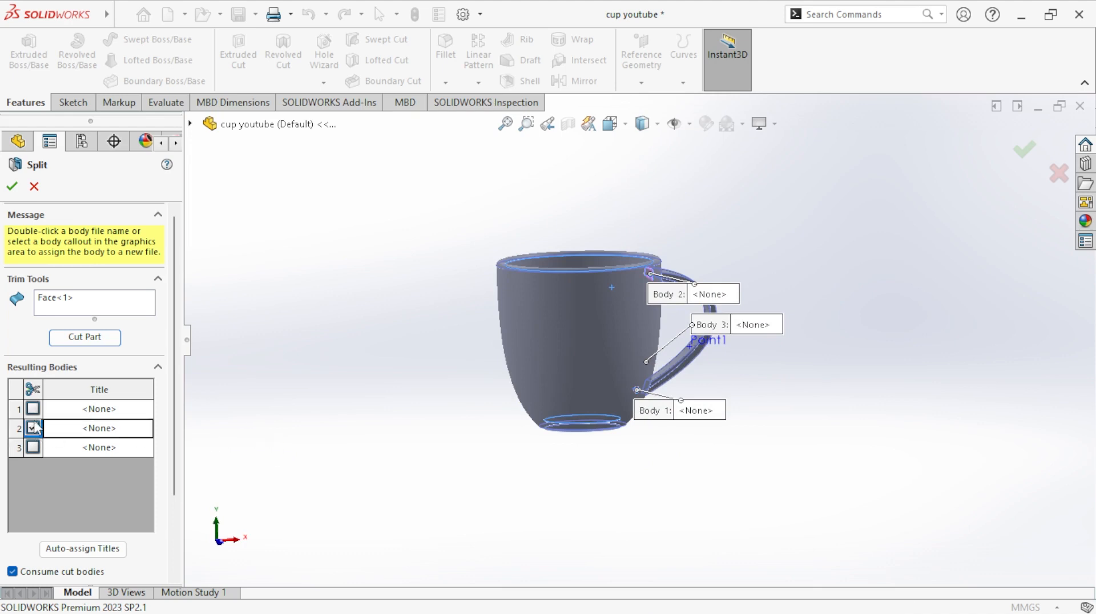
click(35, 411)
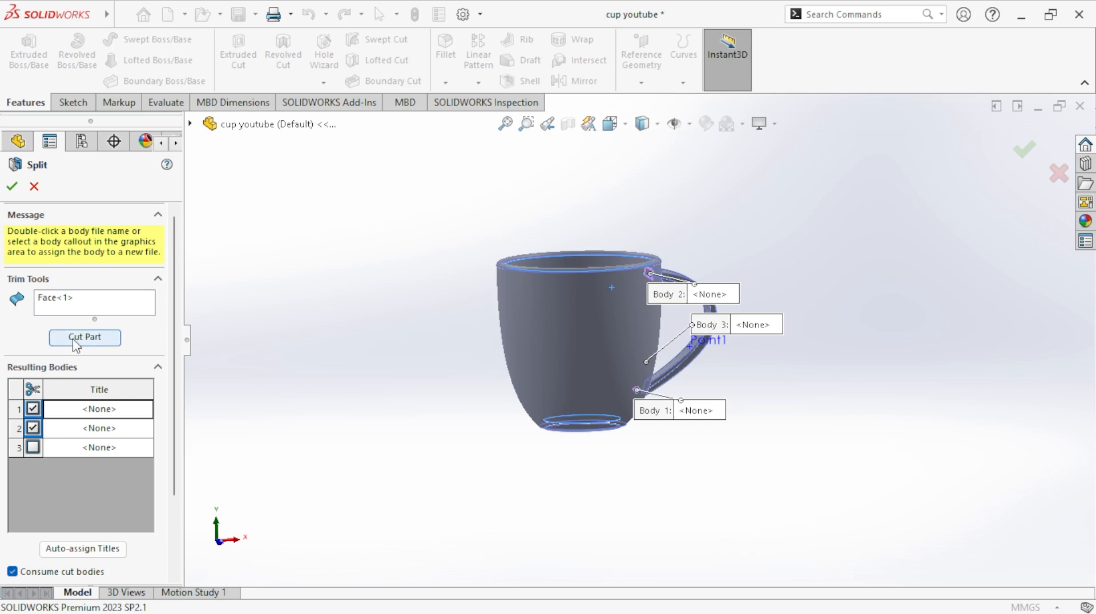
click(12, 186)
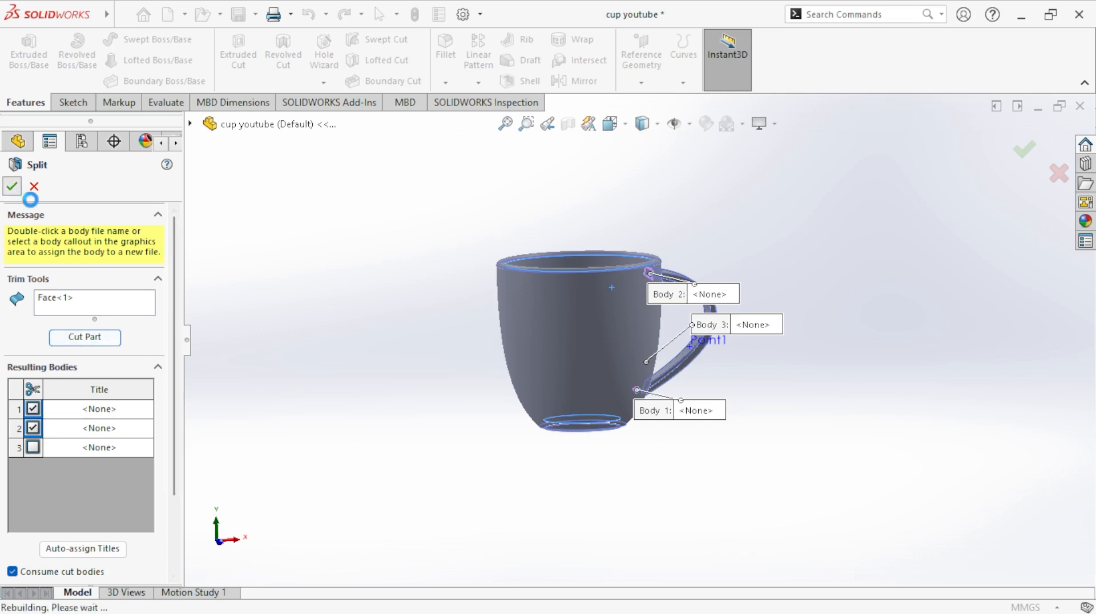
- Inspect the trimmed cup and orient the model to the Trimetric view
mouse_move(713, 382)
middle_down()
mouse_move(764, 484)
mouse_move(677, 327)
mouse_move(732, 396)
mouse_move(714, 379)
mouse_move(720, 388)
middle_up()
scroll(731, 365, down, 3)
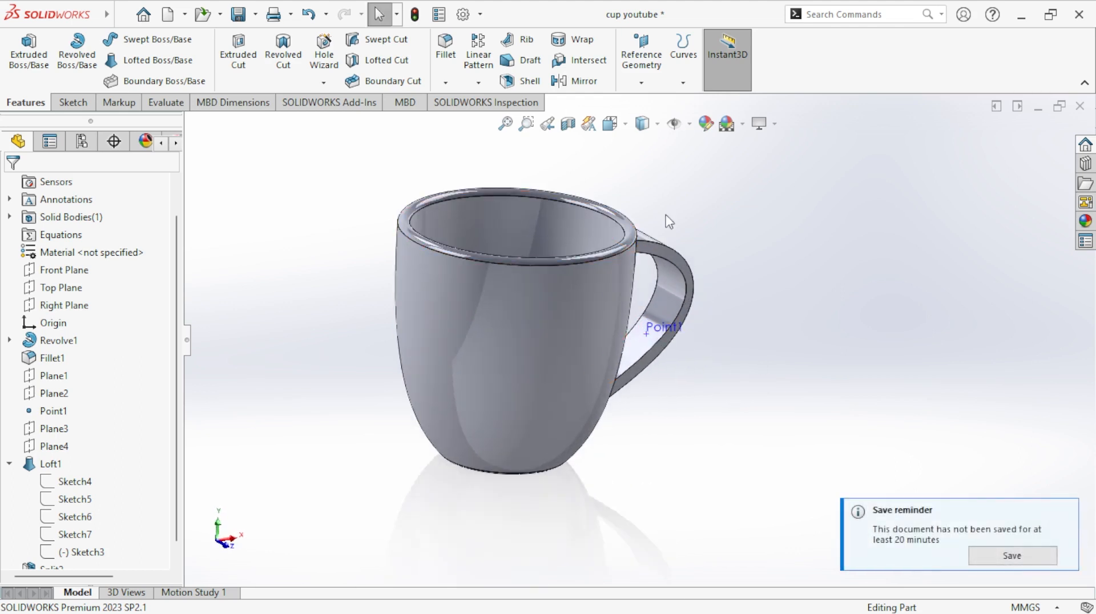
scroll(777, 356, up, 2)
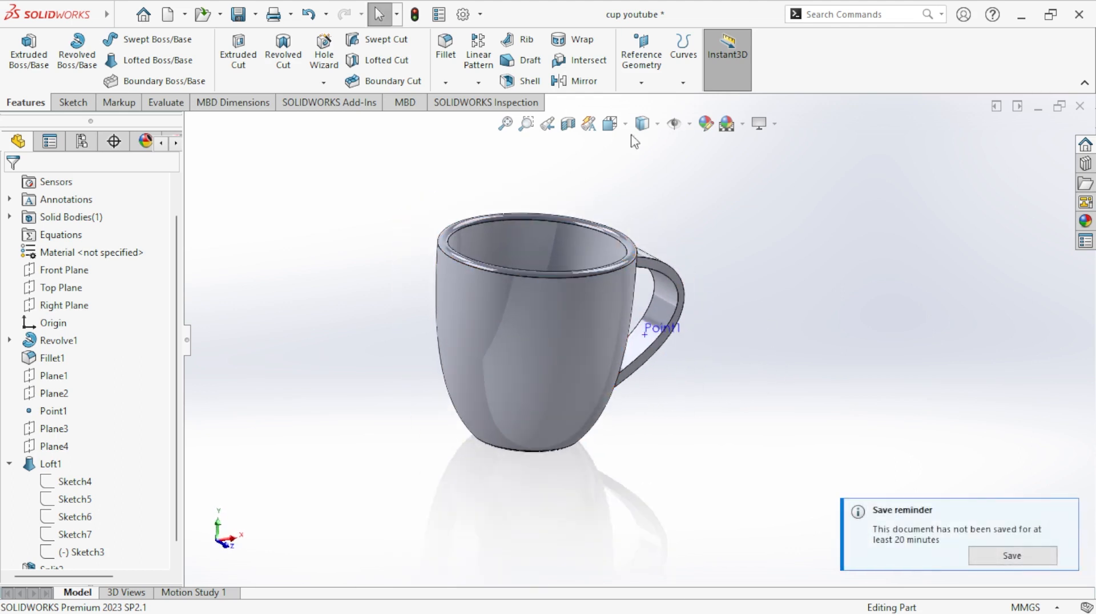
click(610, 123)
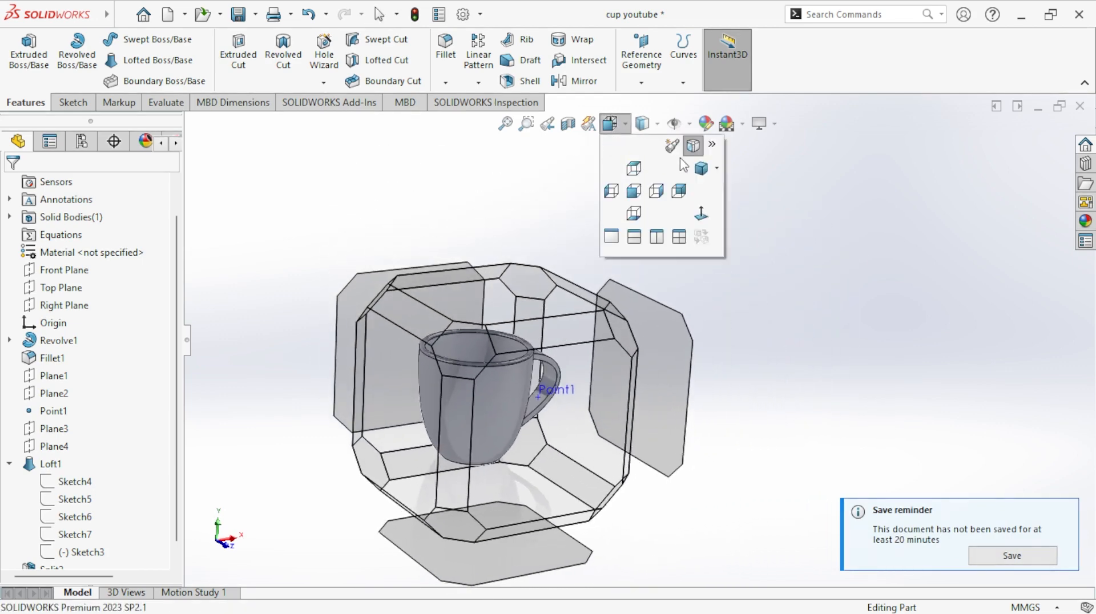
click(701, 168)
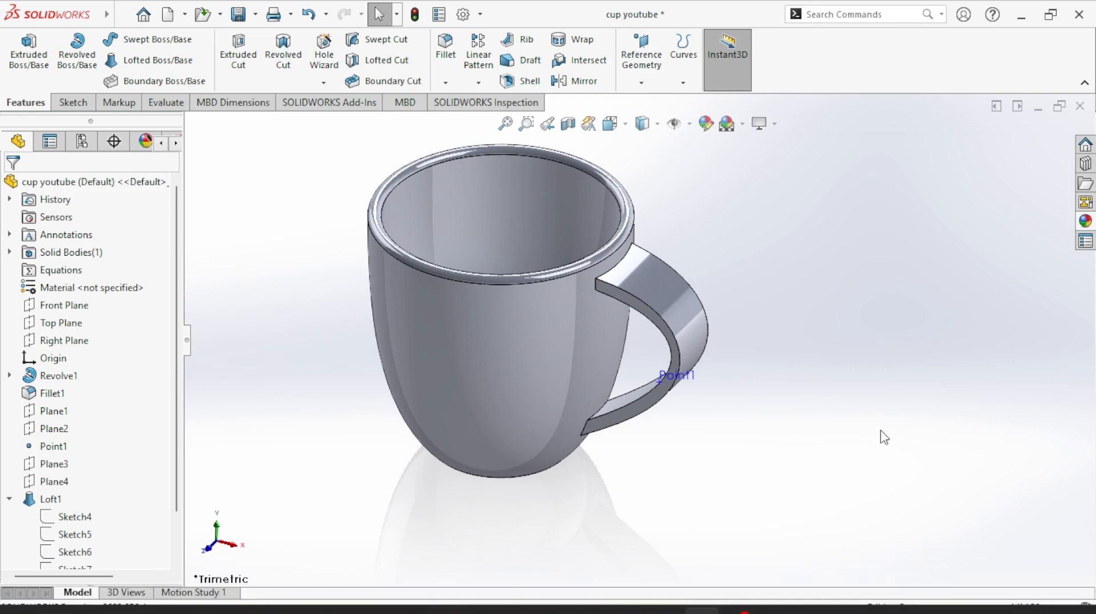
- Apply the black high gloss plastic appearance to the cup's outer face
click(1087, 224)
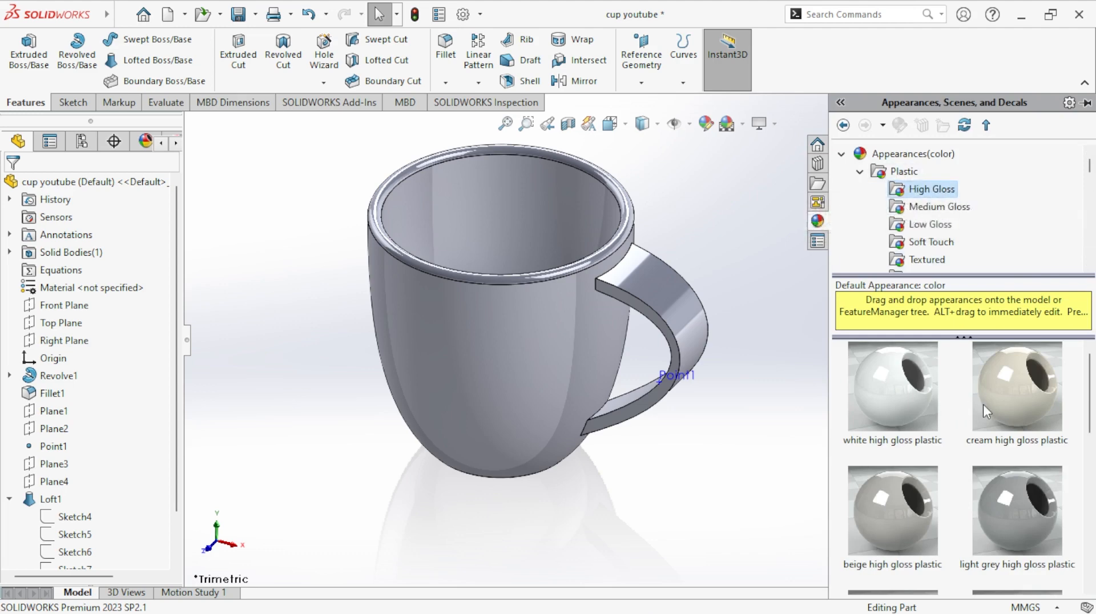
scroll(983, 404, down, 5)
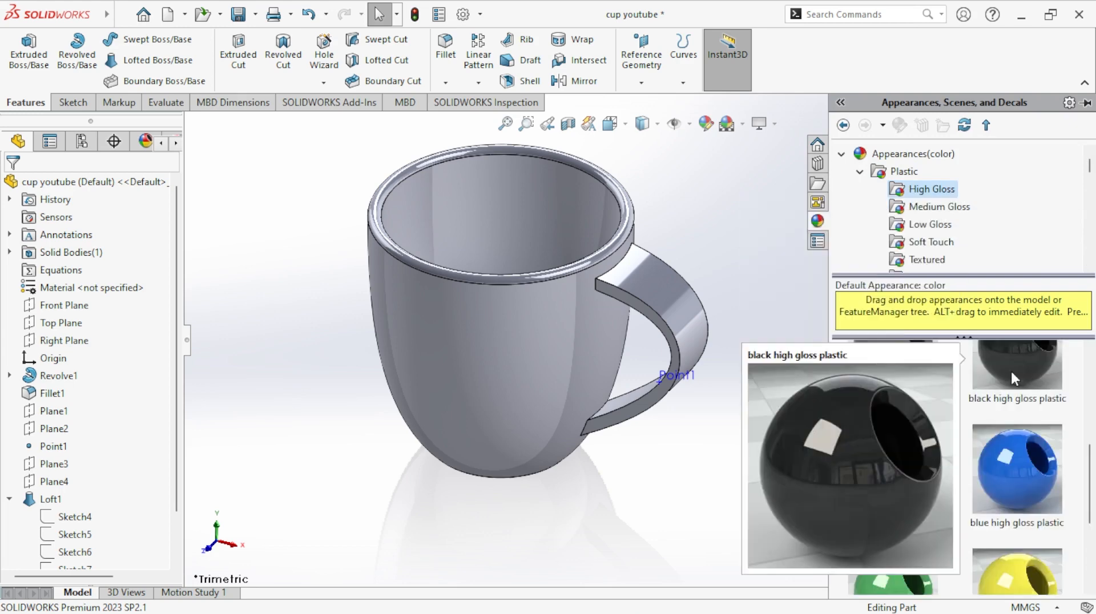
click(1012, 373)
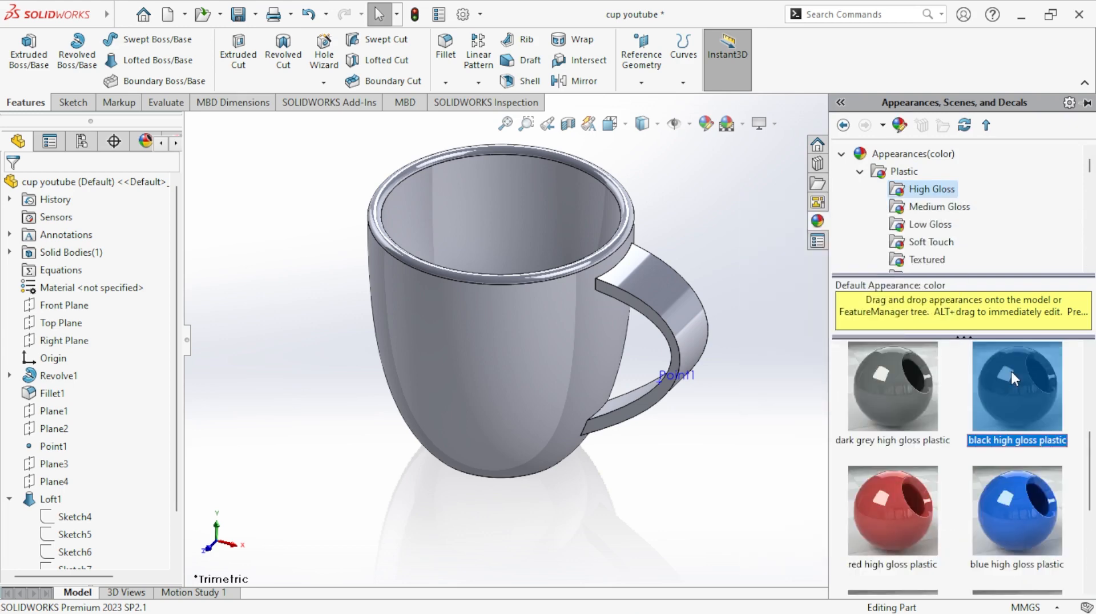
drag(1003, 373, 530, 355)
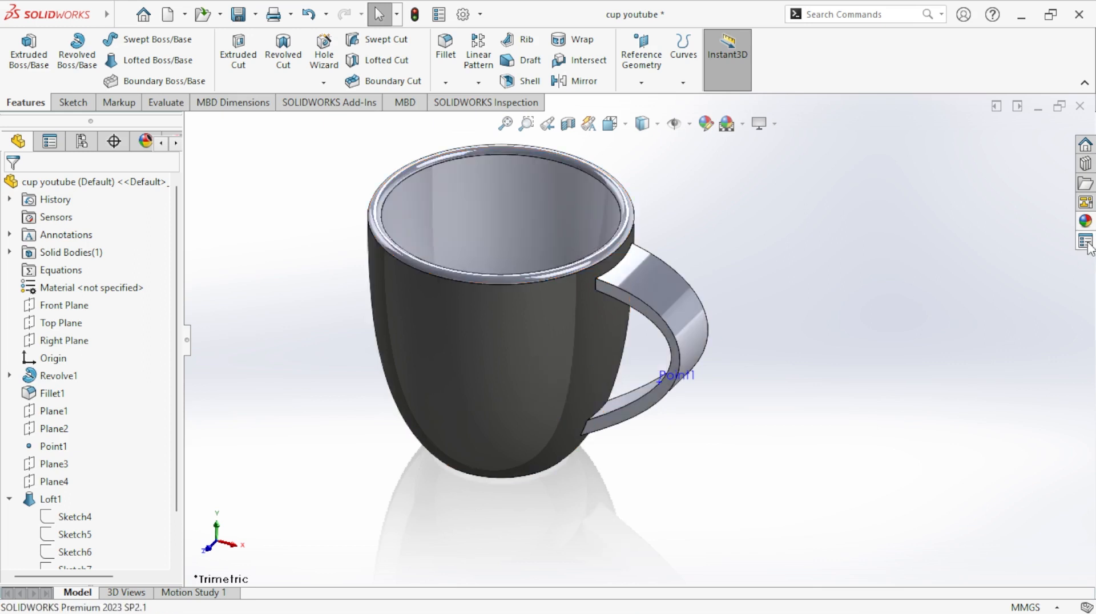
- Apply the green high gloss plastic appearance to the cup's inner face only
click(1087, 224)
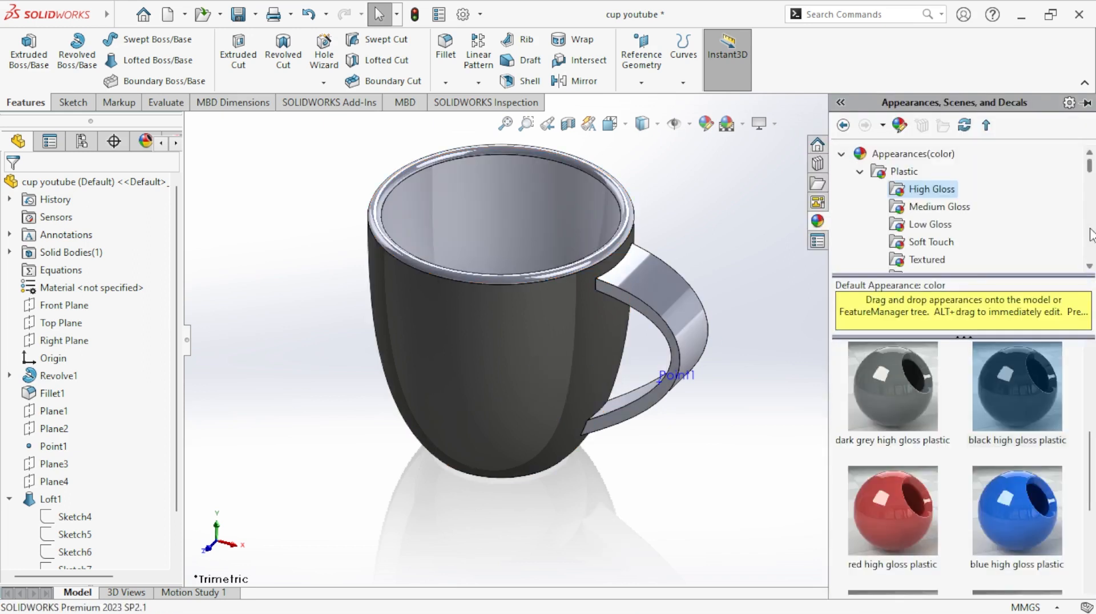
scroll(1004, 482, up, 3)
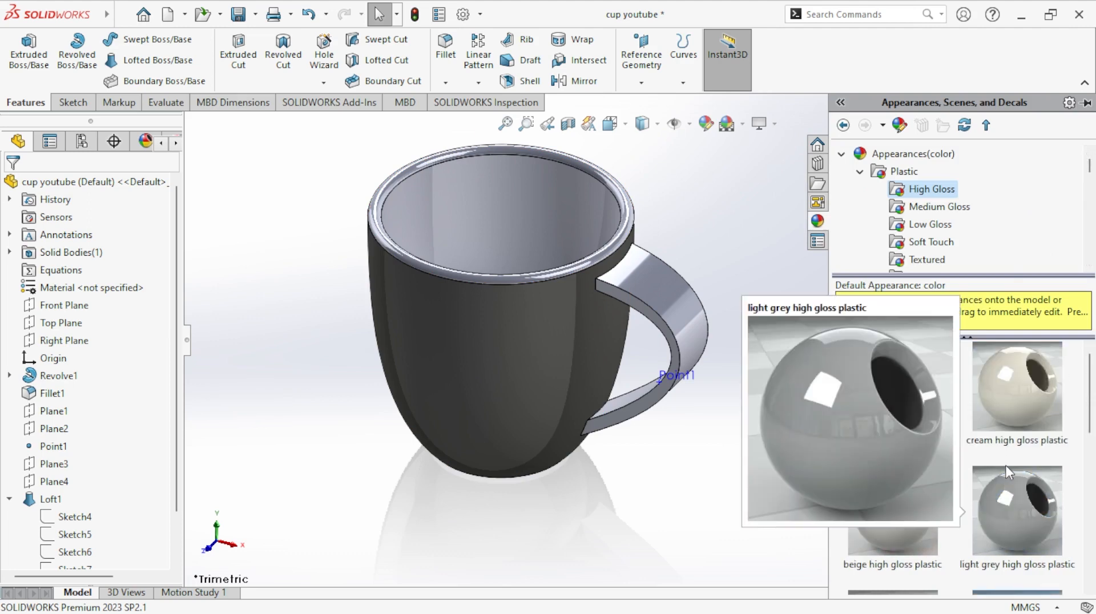
scroll(1006, 465, down, 3)
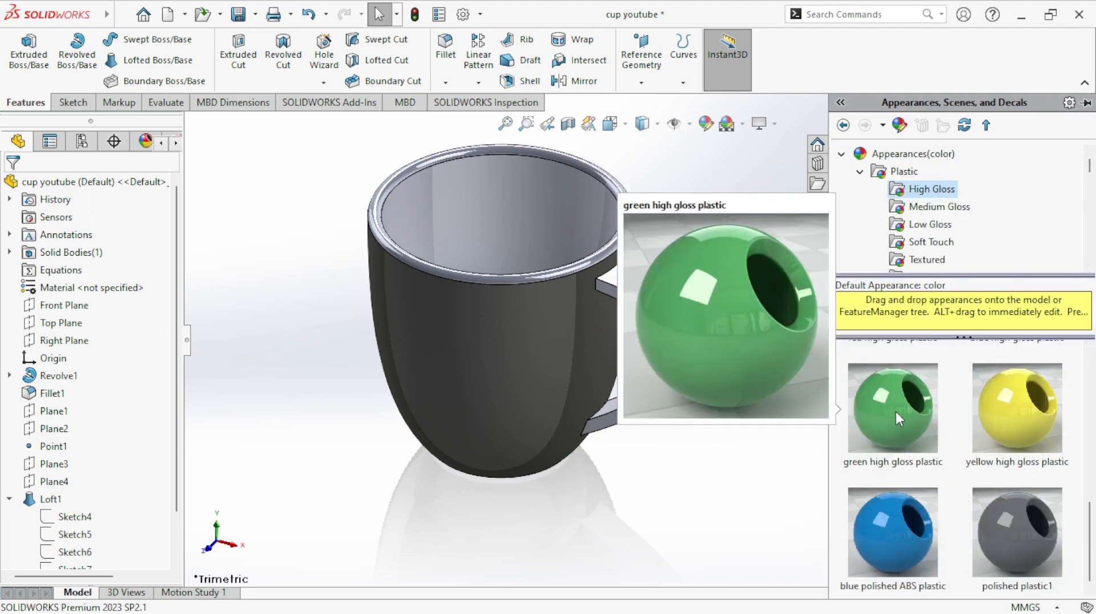
drag(896, 412, 548, 211)
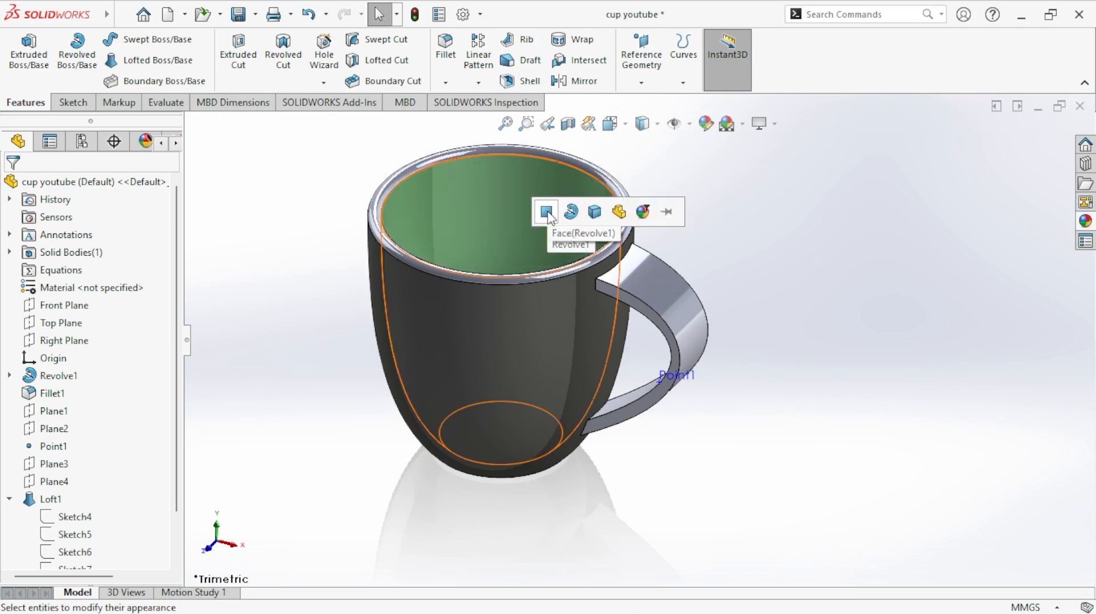
click(546, 212)
- Apply the green high gloss plastic appearance to the face of the cup's rim
click(1085, 221)
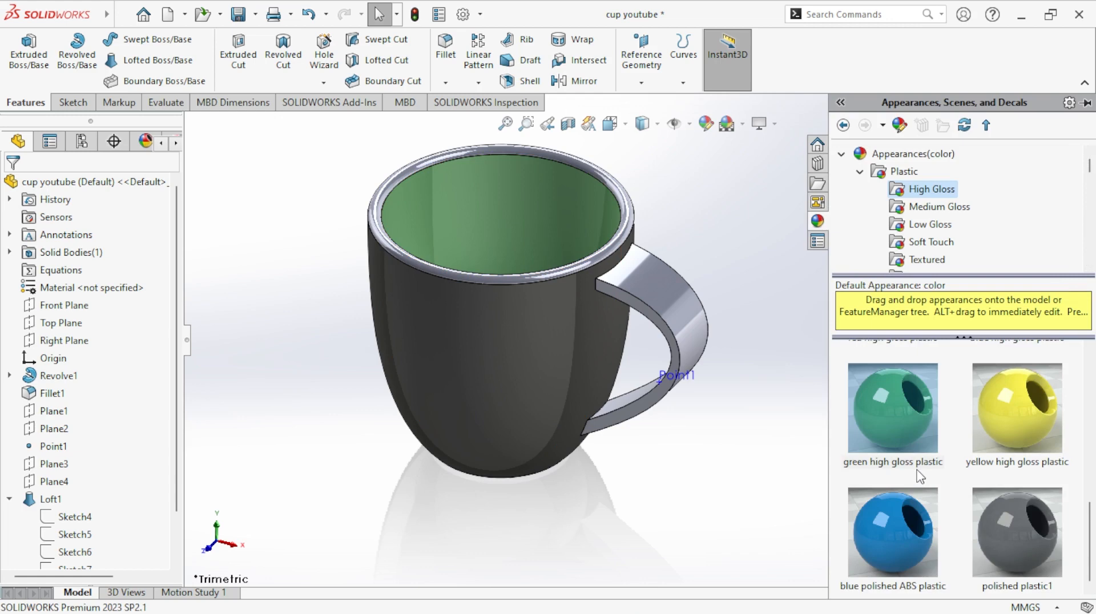
scroll(929, 476, up, 5)
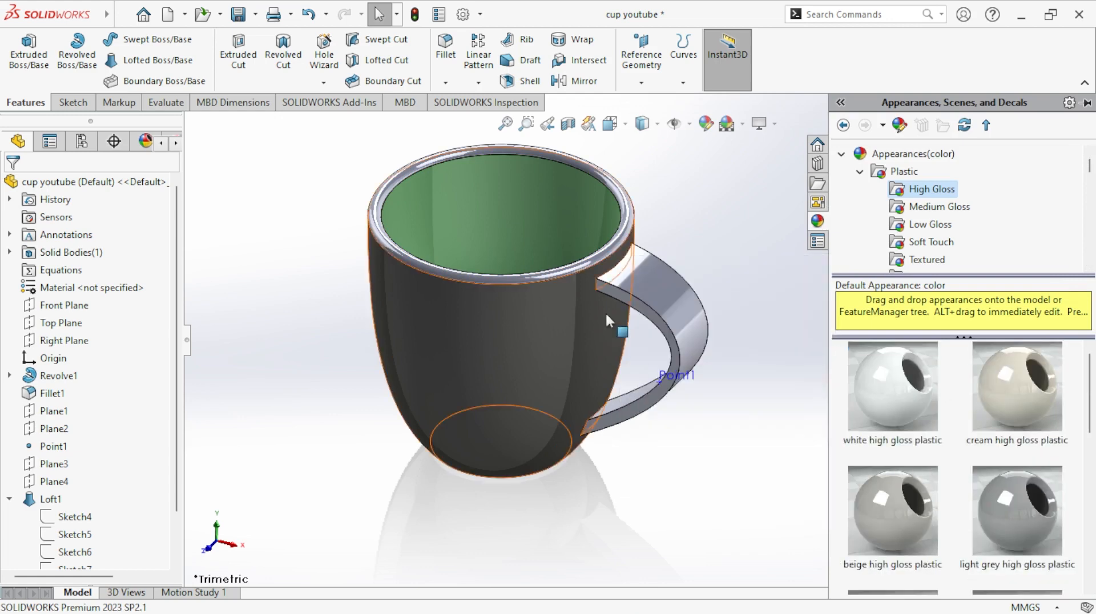
scroll(570, 274, down, 3)
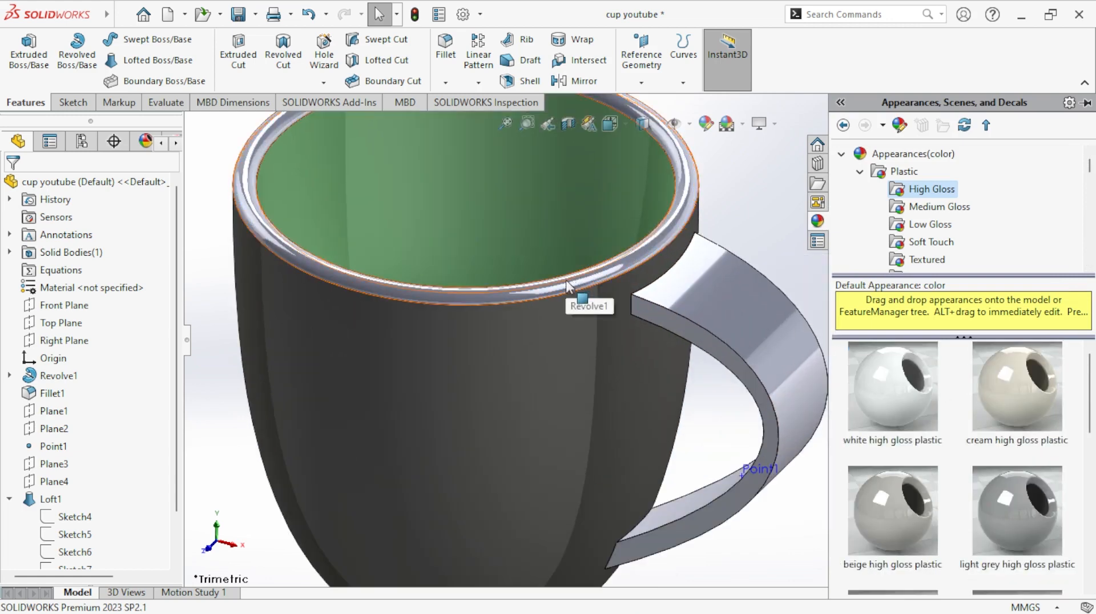
scroll(891, 436, down, 5)
drag(889, 424, 574, 284)
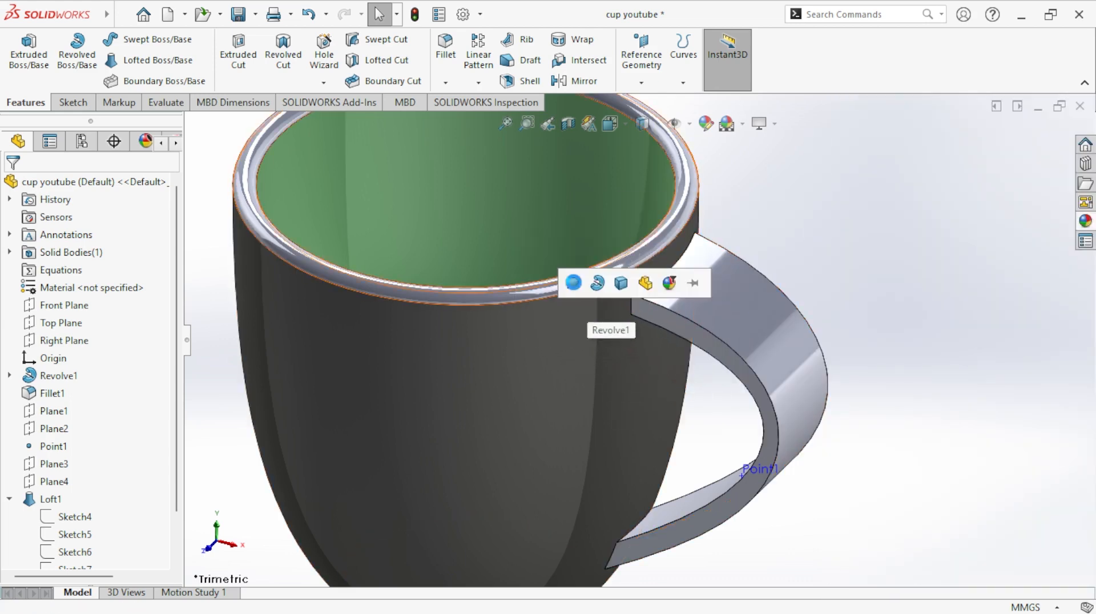
click(569, 286)
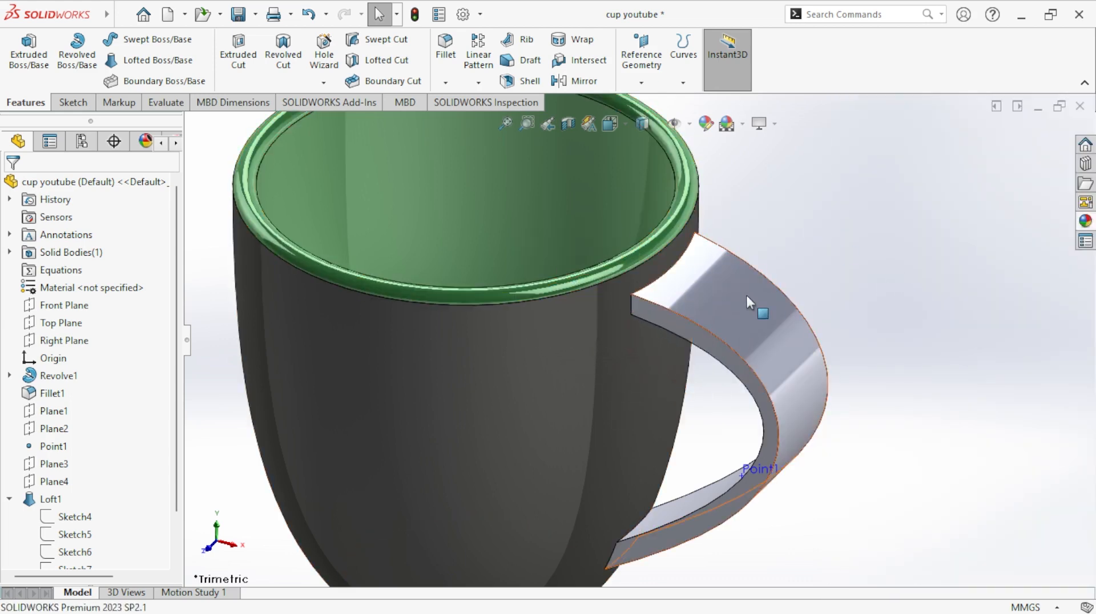
- Apply the black high gloss plastic appearance at part level to colour the handle
scroll(746, 293, up, 3)
click(1085, 222)
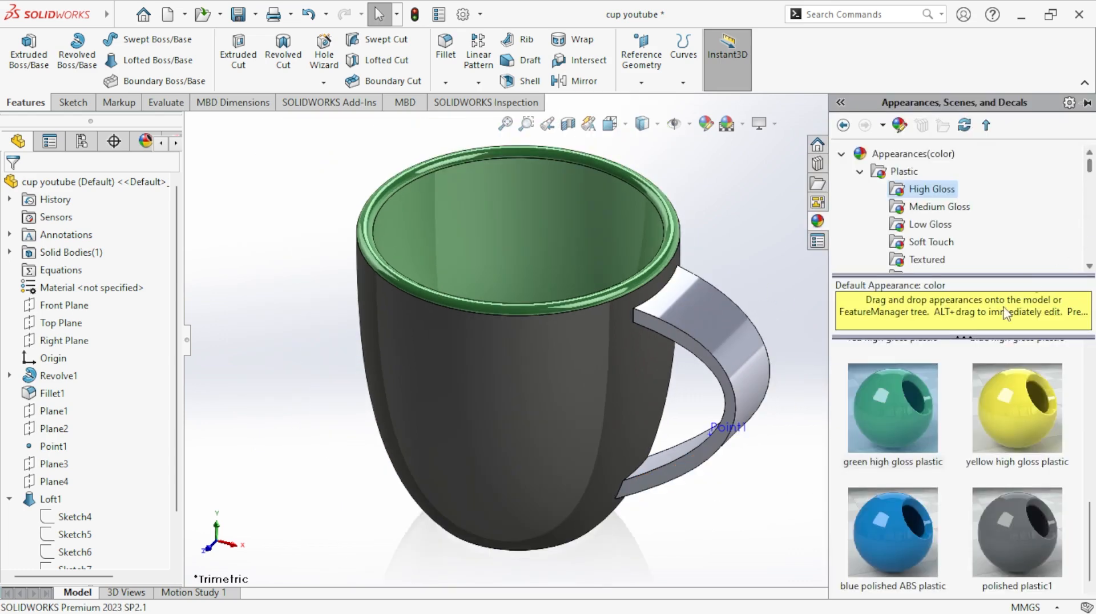
scroll(892, 423, up, 5)
scroll(910, 451, down, 5)
scroll(975, 506, up, 5)
scroll(985, 470, down, 5)
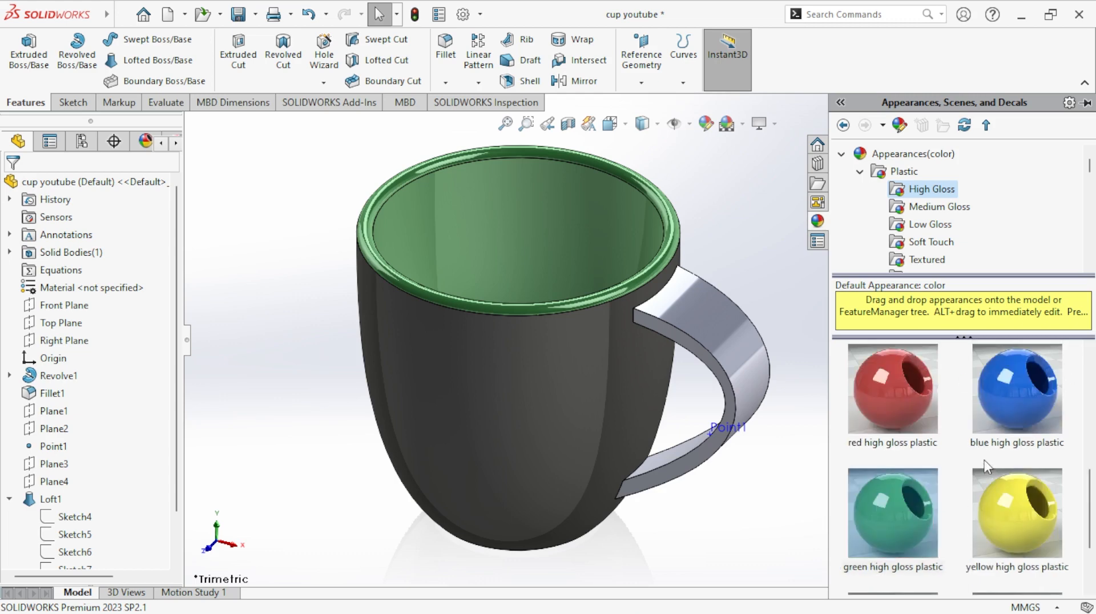
scroll(986, 456, up, 4)
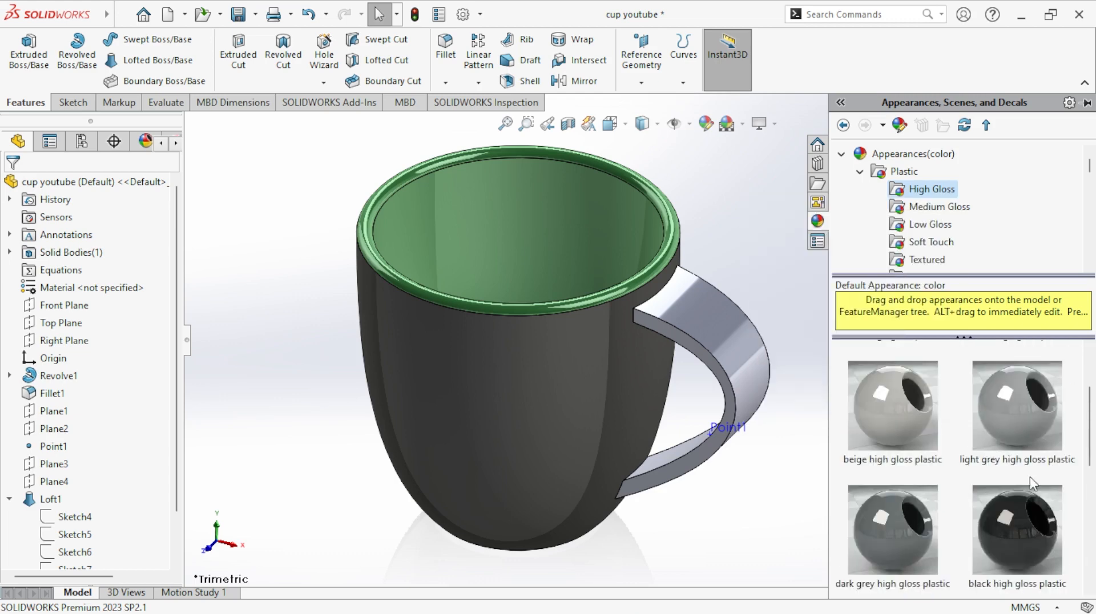
drag(1014, 529, 741, 338)
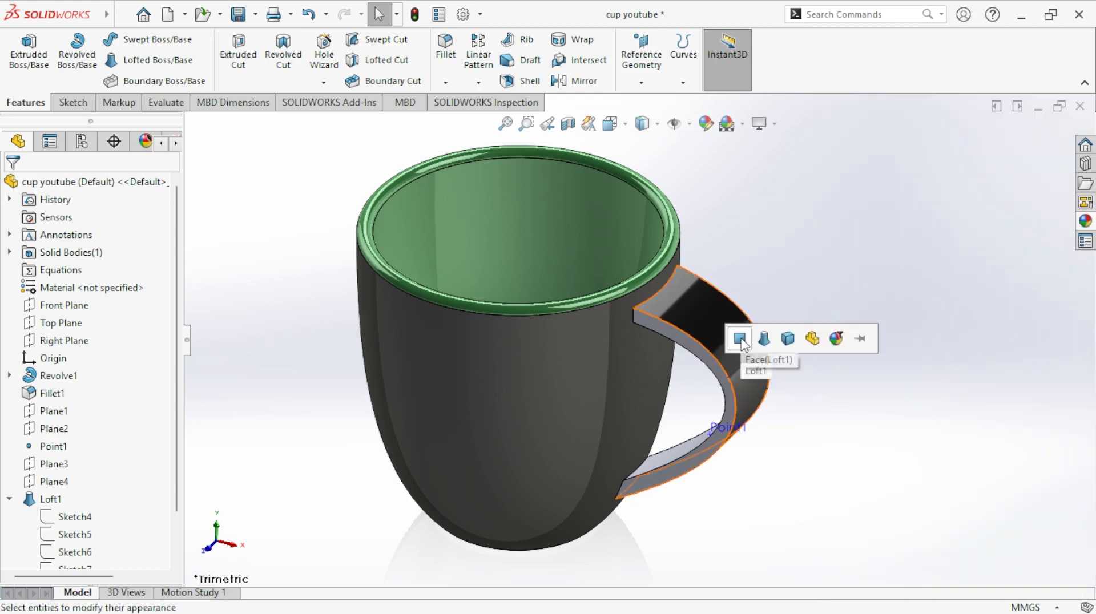
click(808, 335)
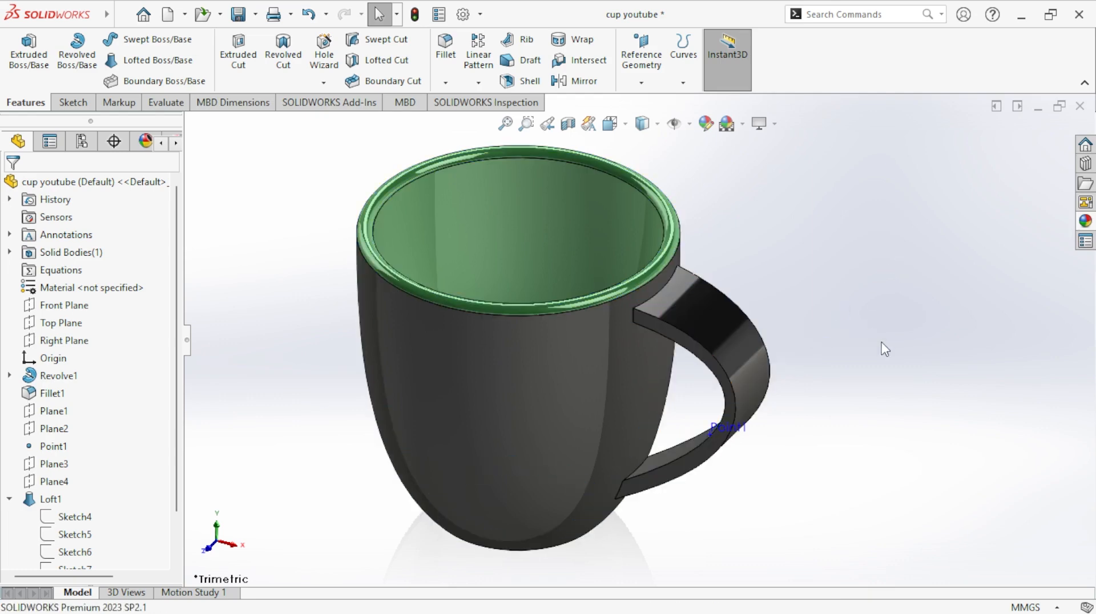
- Apply the green high gloss plastic appearance to only the ring-shaped face around the underside of the cup's base
scroll(796, 412, up, 2)
middle_drag(796, 412, 786, 238)
scroll(653, 454, down, 3)
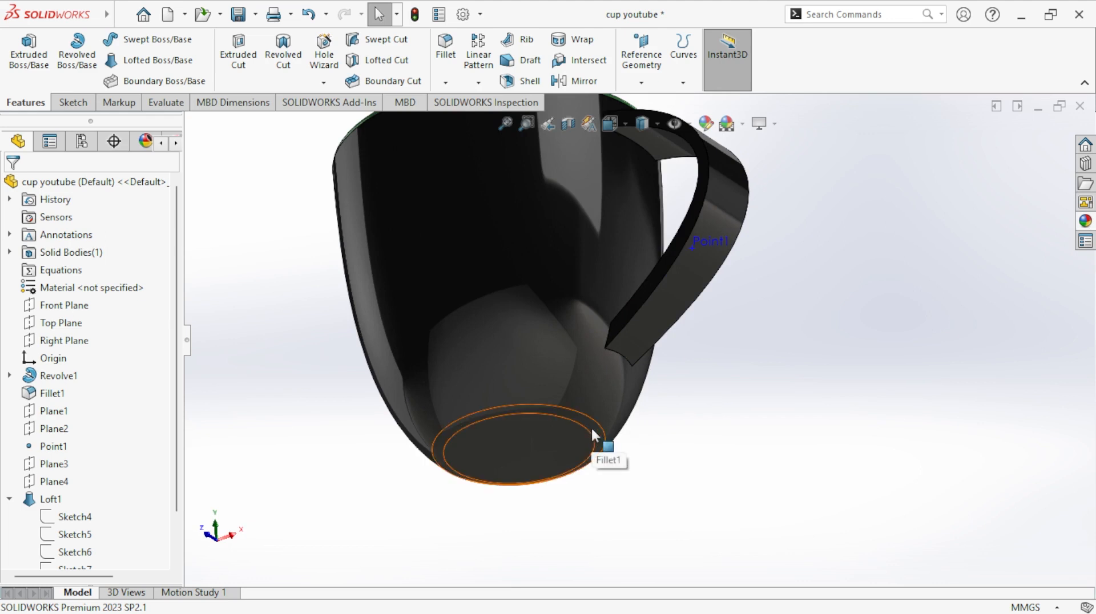
click(1085, 221)
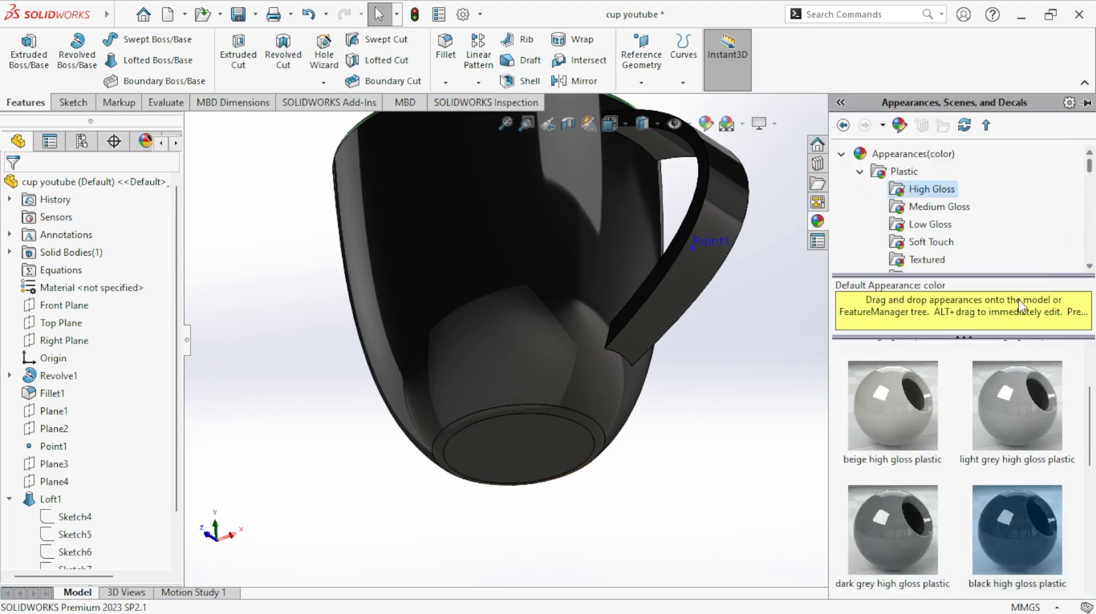
scroll(959, 448, down, 3)
drag(892, 424, 596, 437)
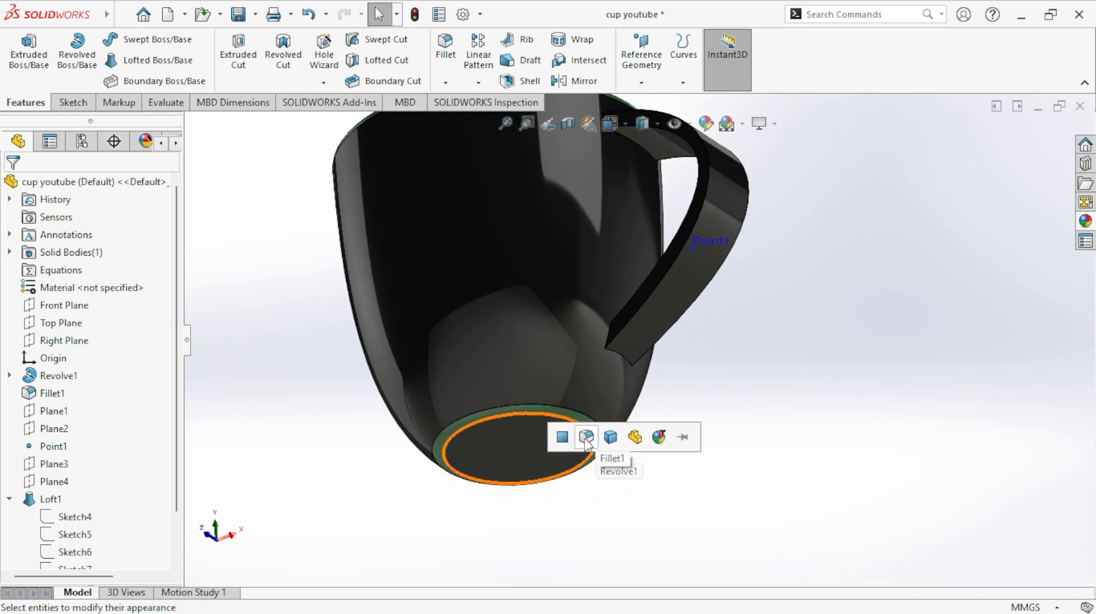
click(561, 438)
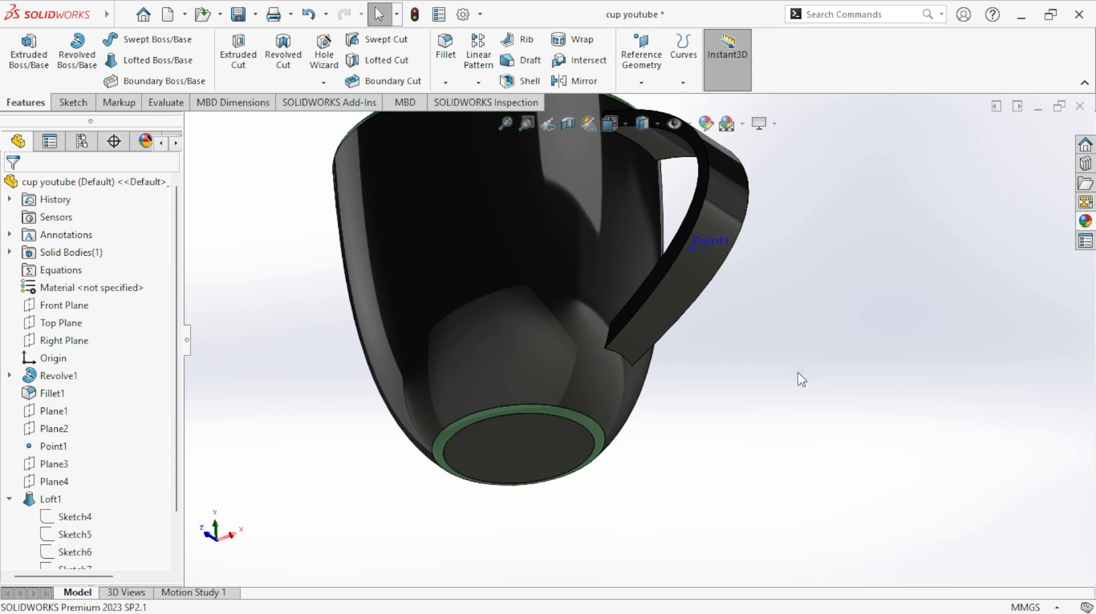
- Return to the trimetric view and create a reference plane offset 230 mm above the Top Plane
middle_drag(822, 439, 815, 292)
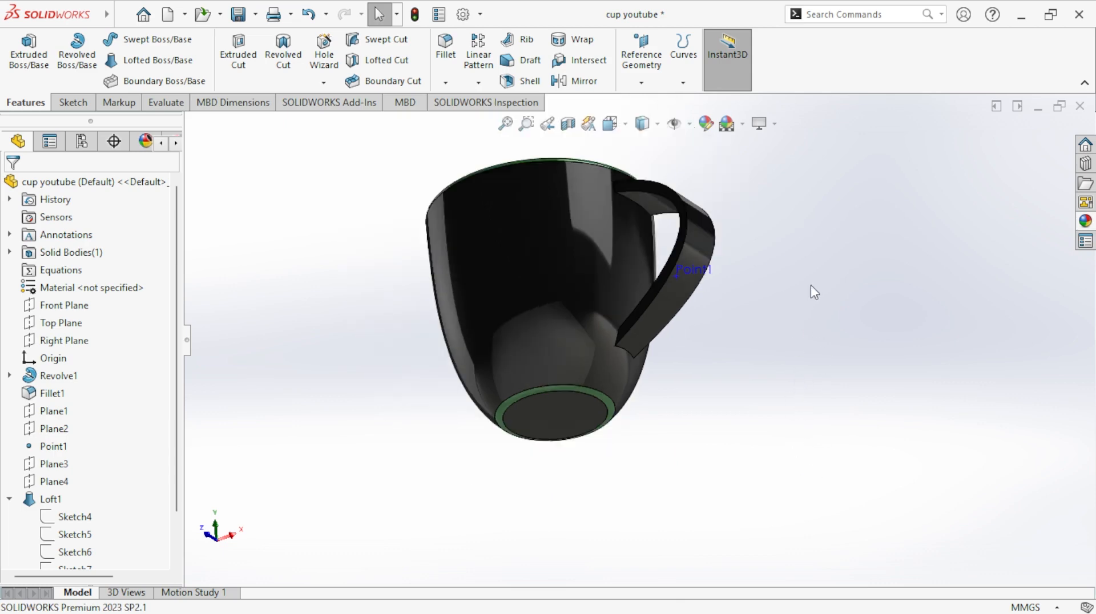
click(626, 124)
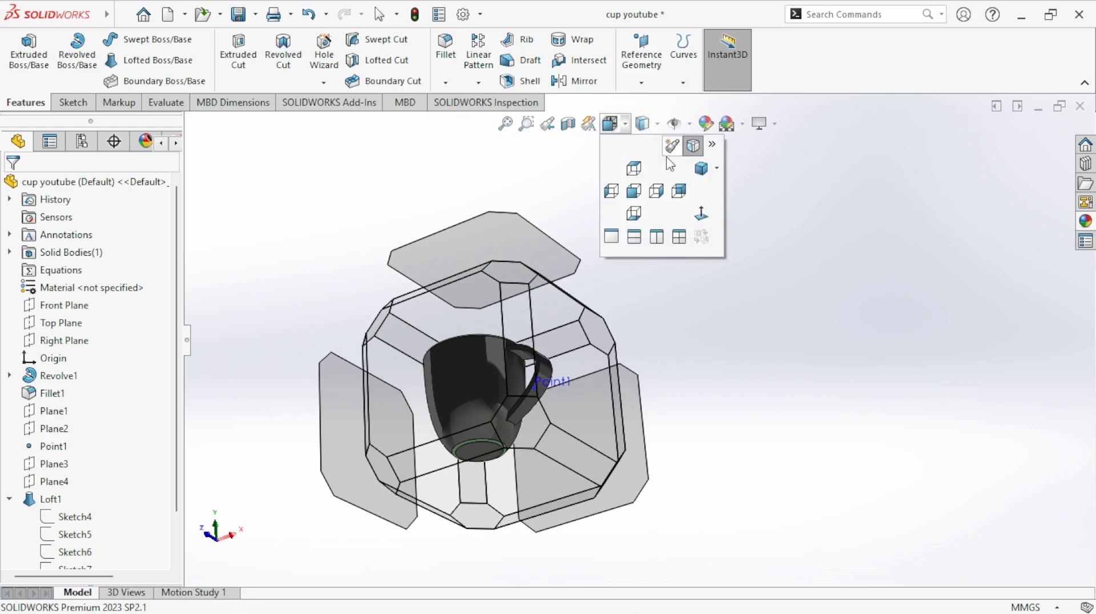
click(702, 170)
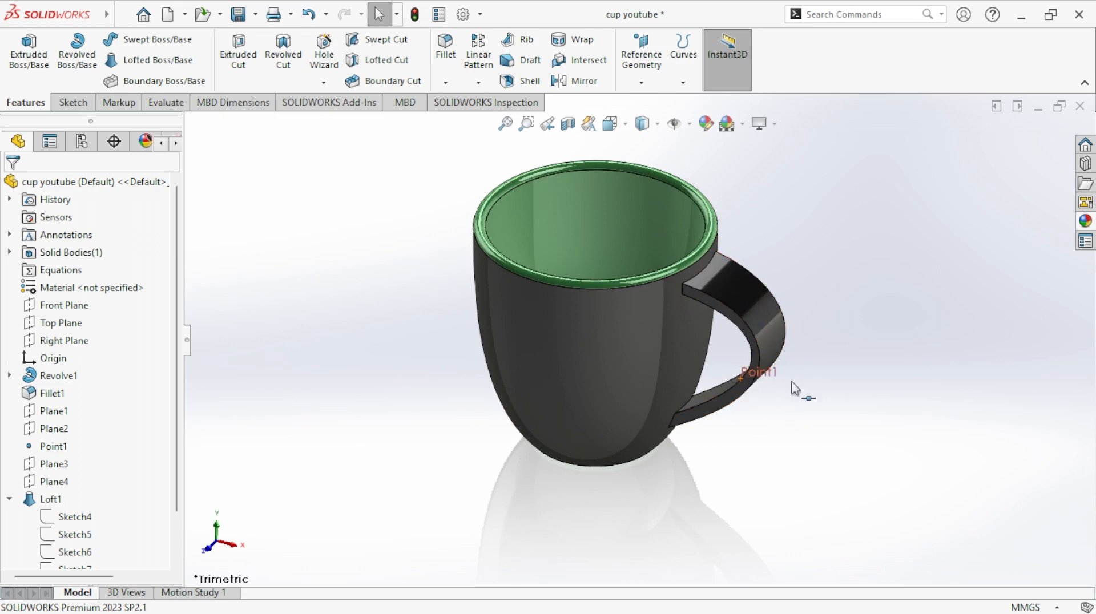
click(52, 323)
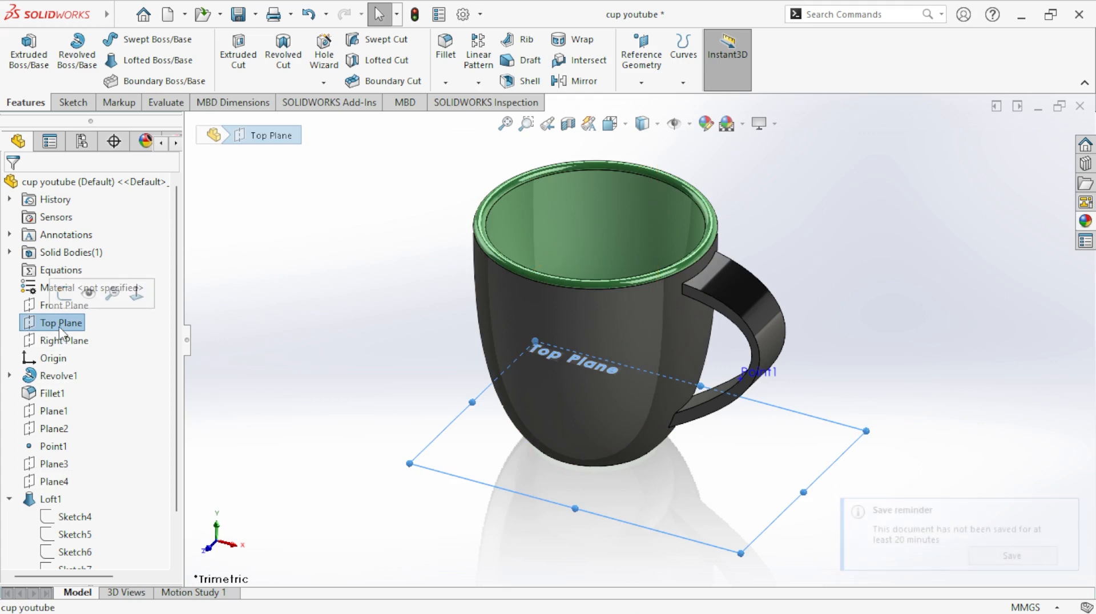
click(640, 82)
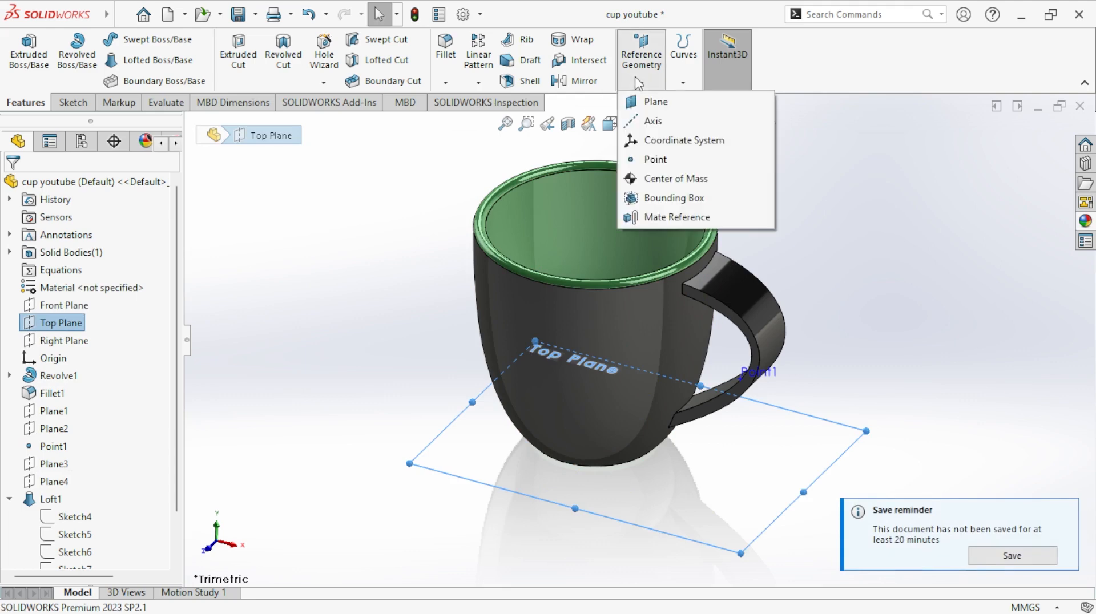
click(652, 102)
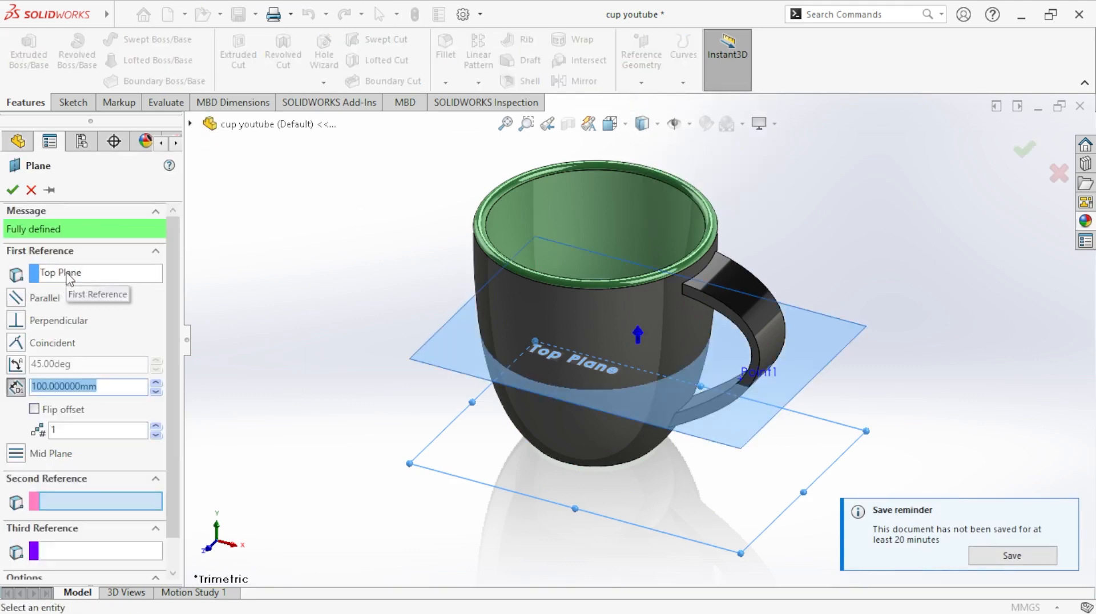
click(152, 382)
click(152, 382)
click(152, 382)
click(153, 383)
click(153, 383)
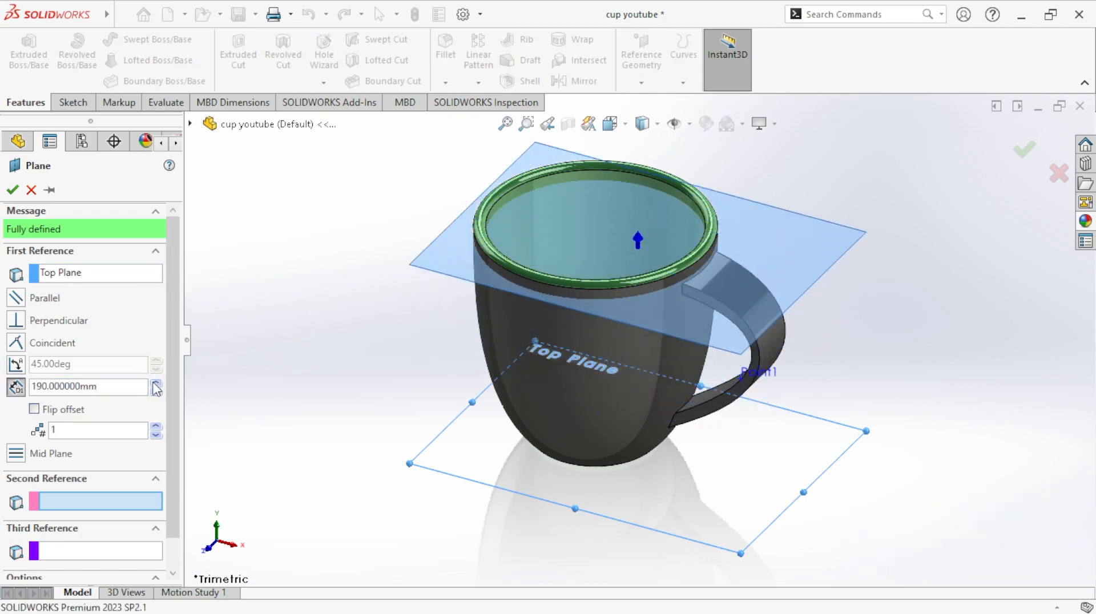
click(153, 383)
click(153, 383)
click(153, 382)
click(154, 383)
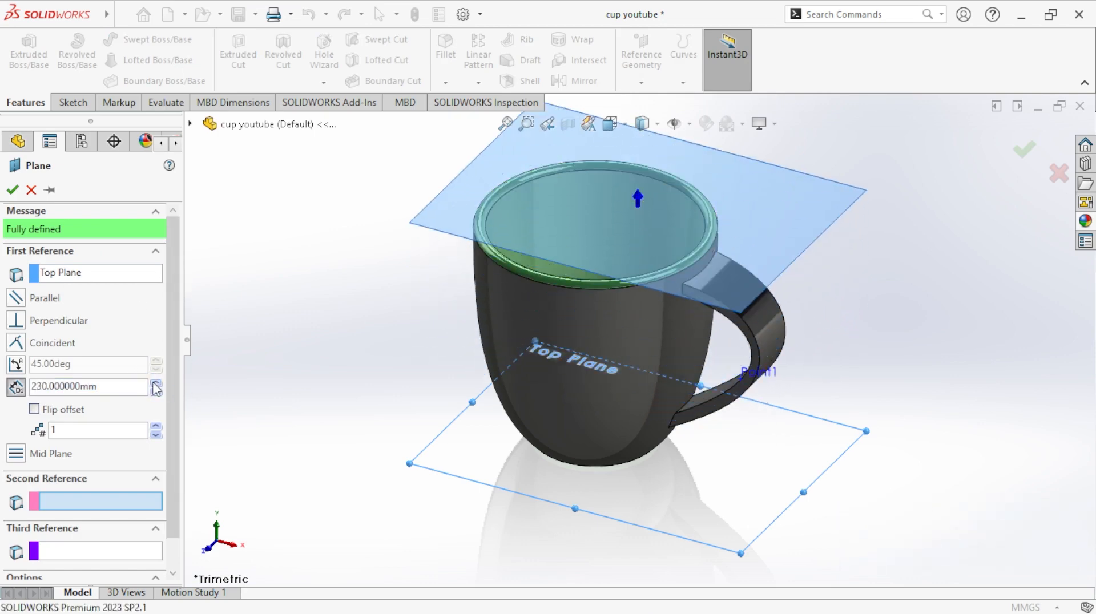
right_click(760, 211)
- Start a sketch on the new offset plane and display the model with hidden lines removed
click(857, 144)
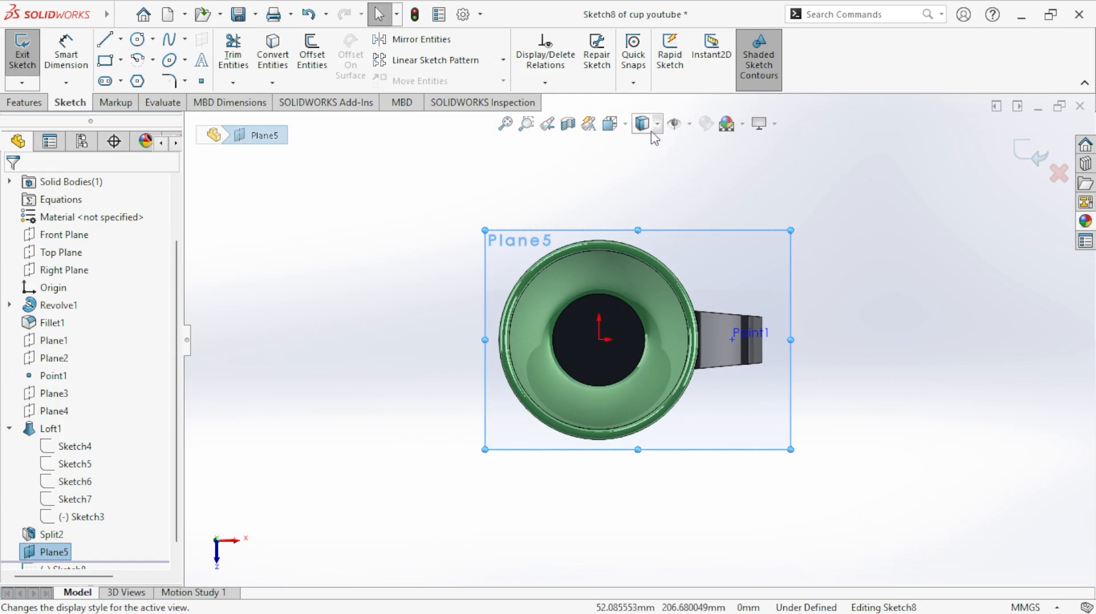
click(656, 124)
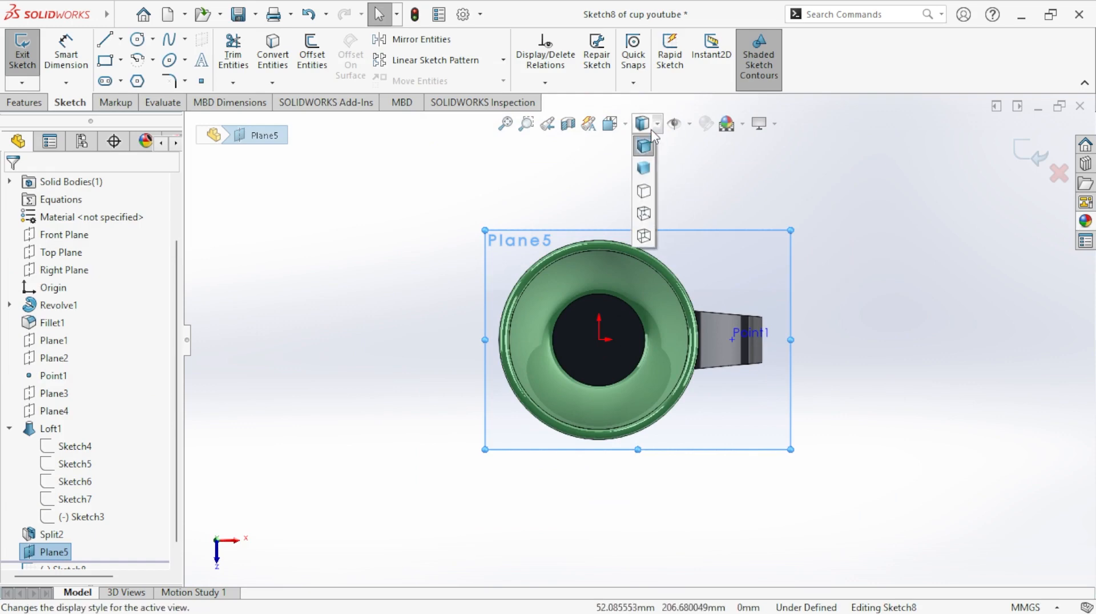
click(644, 191)
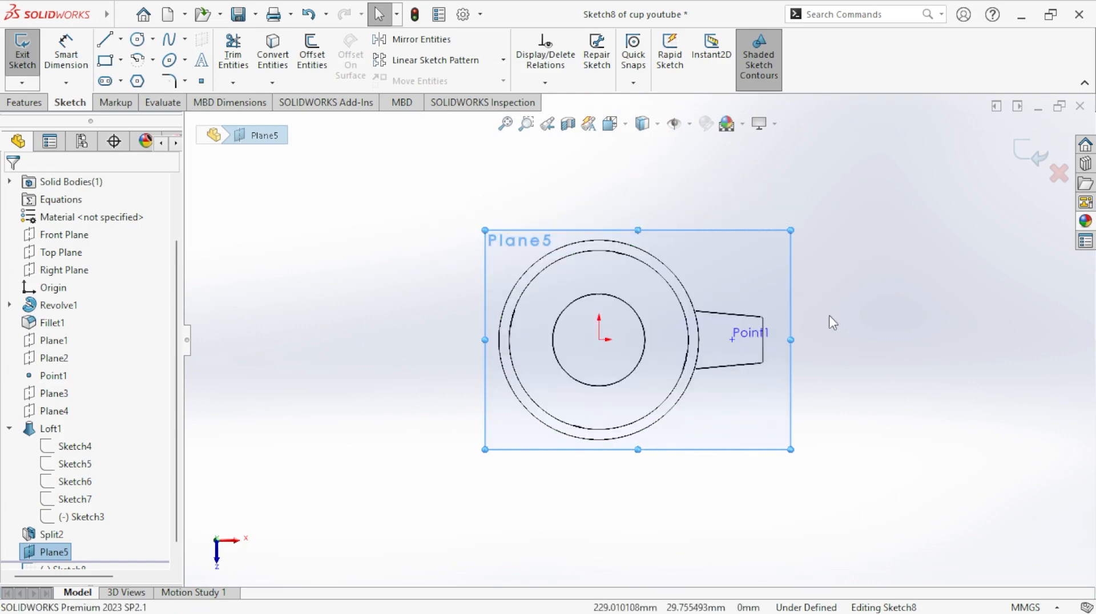
- Sketch a corner rectangle about 30 by 13 mm outside the cup, beyond the end of the handle
scroll(742, 380, down, 3)
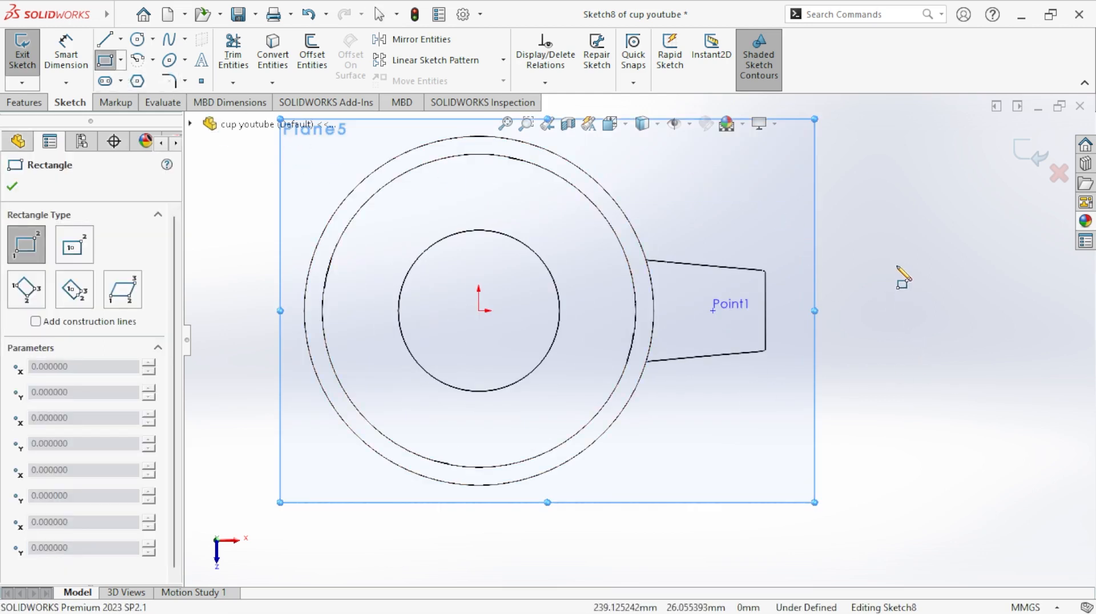
drag(896, 265, 843, 288)
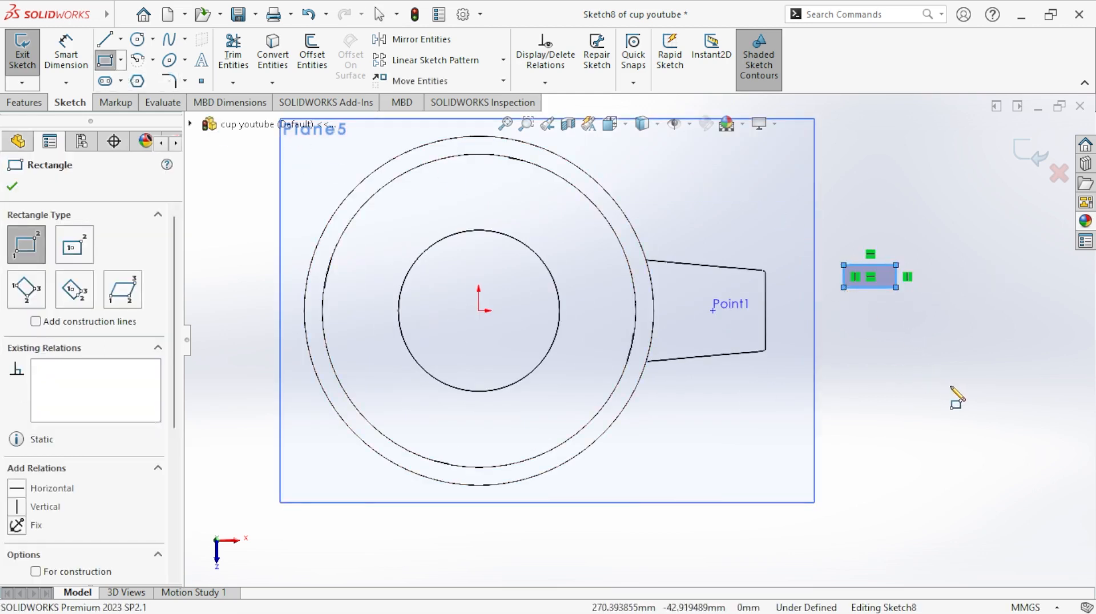
right_drag(939, 260, 888, 205)
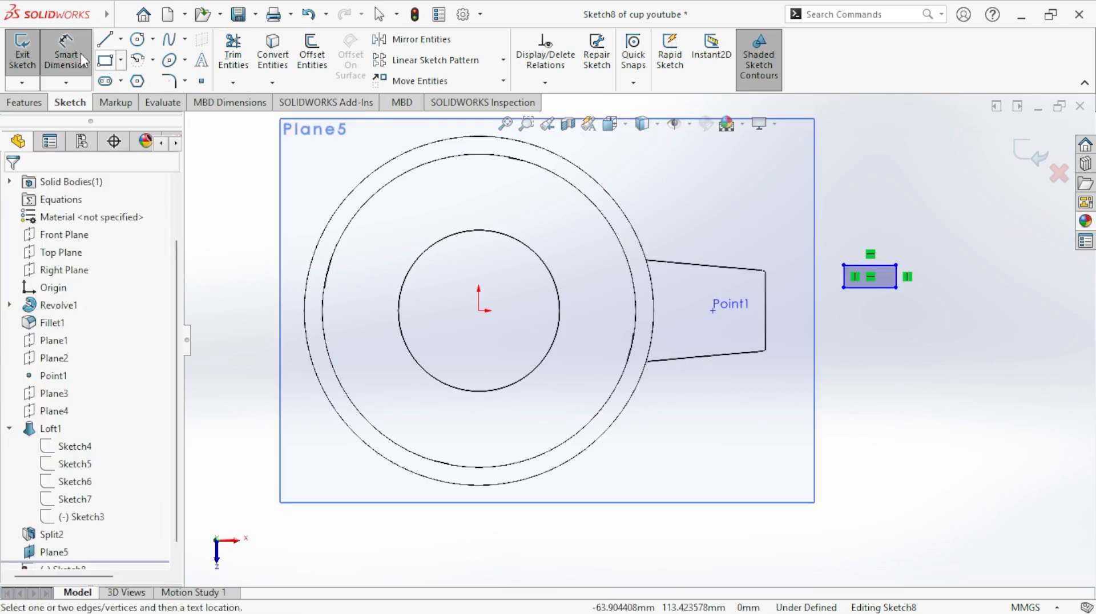
- Dimension the rectangle to 40 mm wide and 10 mm high
click(85, 60)
scroll(856, 269, down, 3)
click(873, 264)
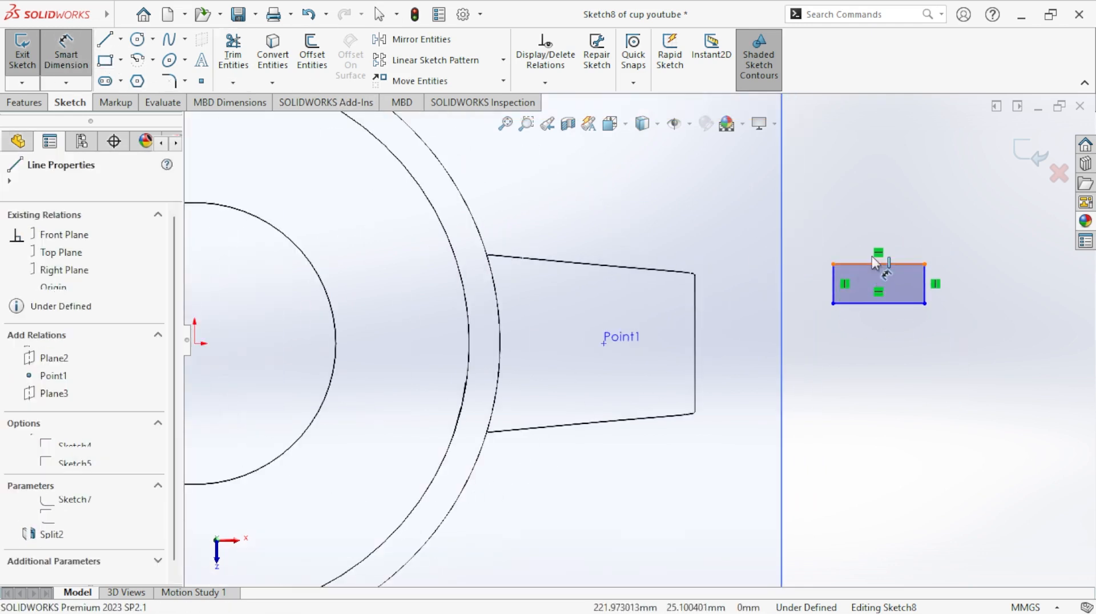
click(881, 220)
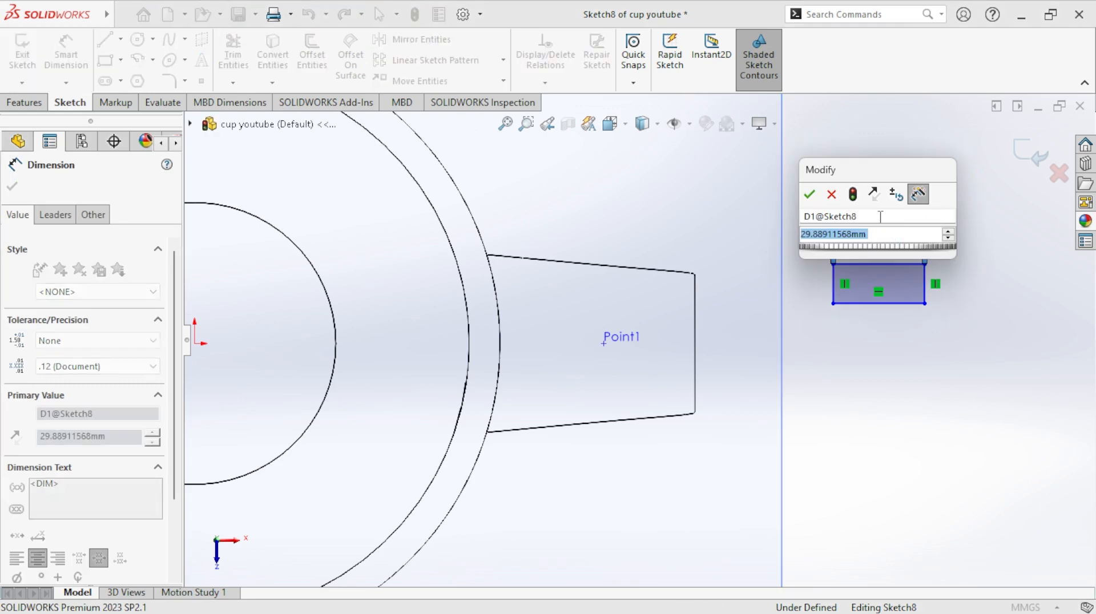
text(40)
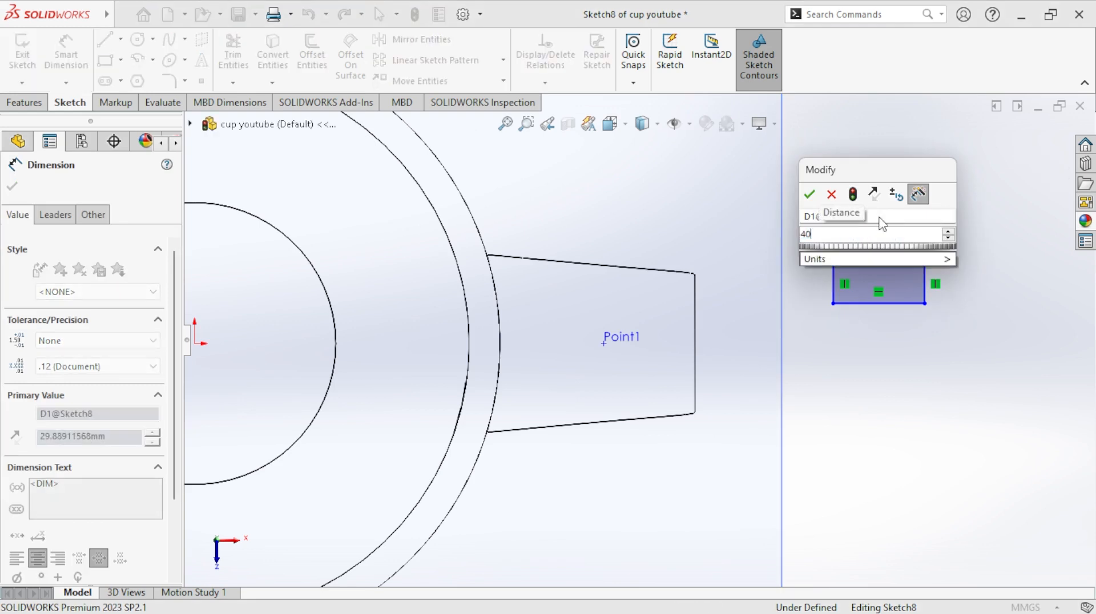
key(Return)
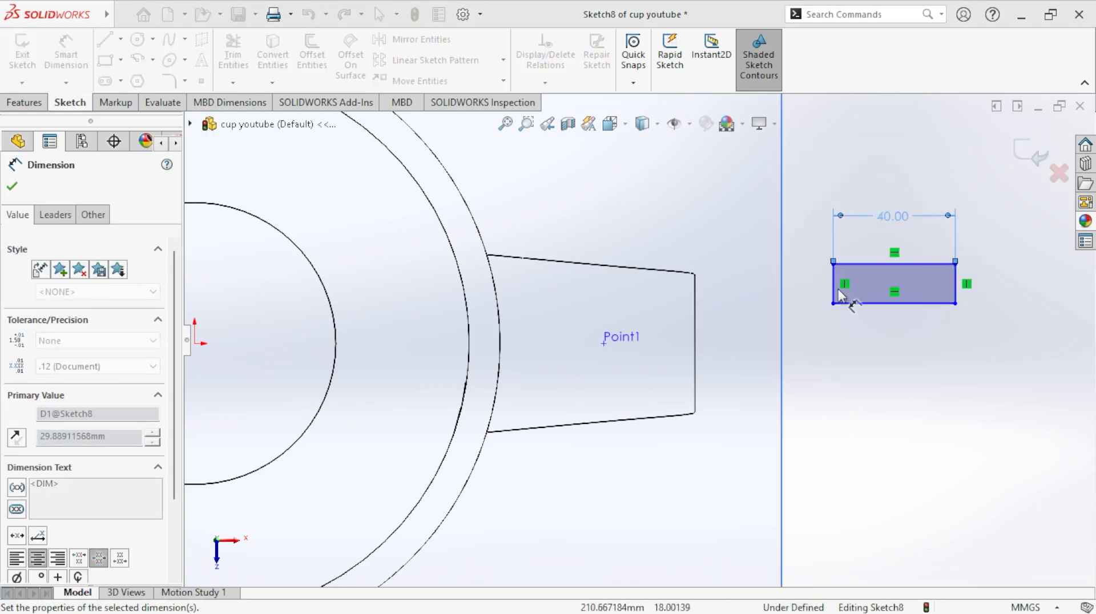
scroll(839, 297, down, 3)
click(823, 291)
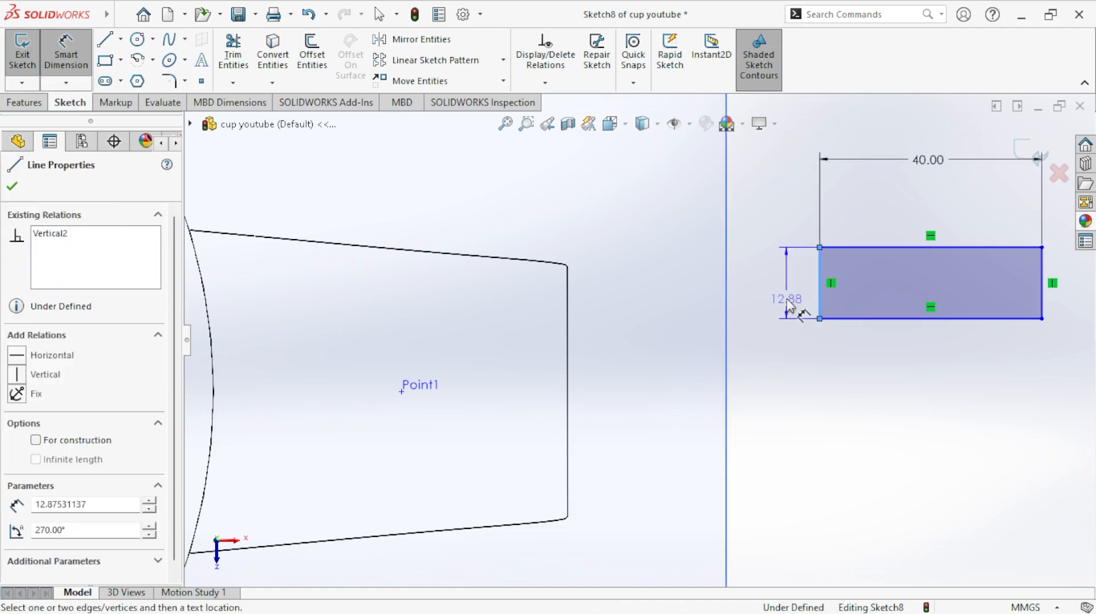
click(788, 308)
text(10)
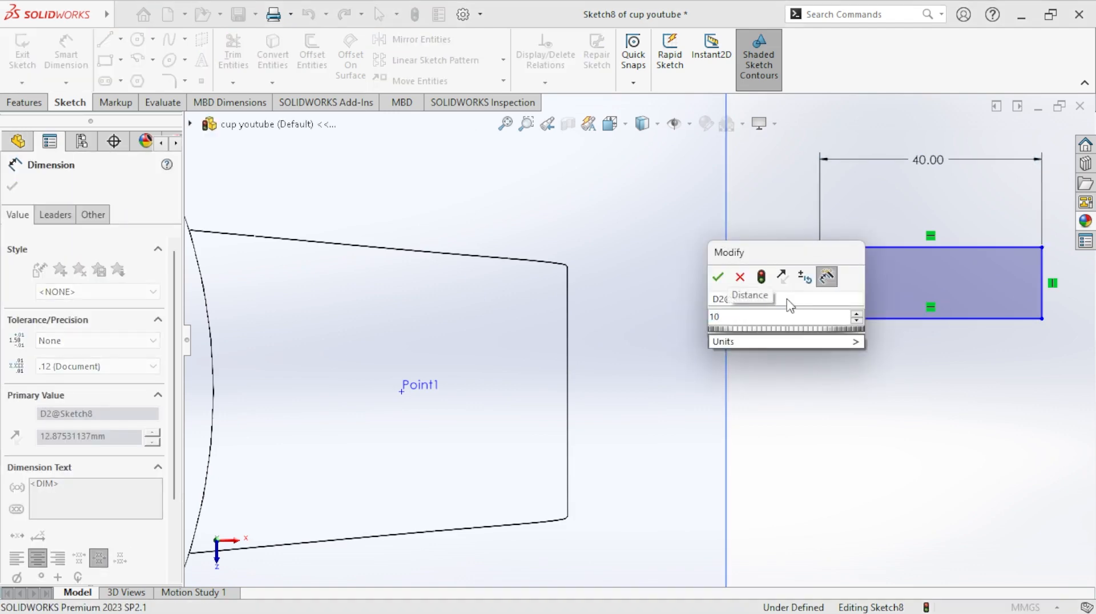
key(Return)
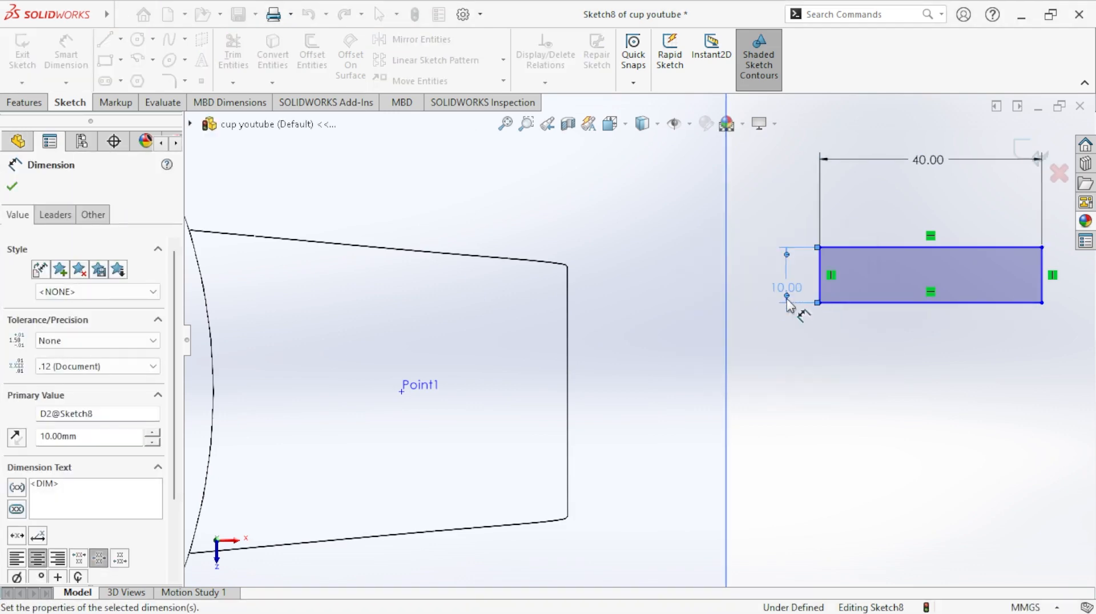
- Draw a horizontal centerline about 219 mm long from the origin past the handle to below the rectangle
scroll(836, 384, up, 2)
scroll(833, 376, up, 1)
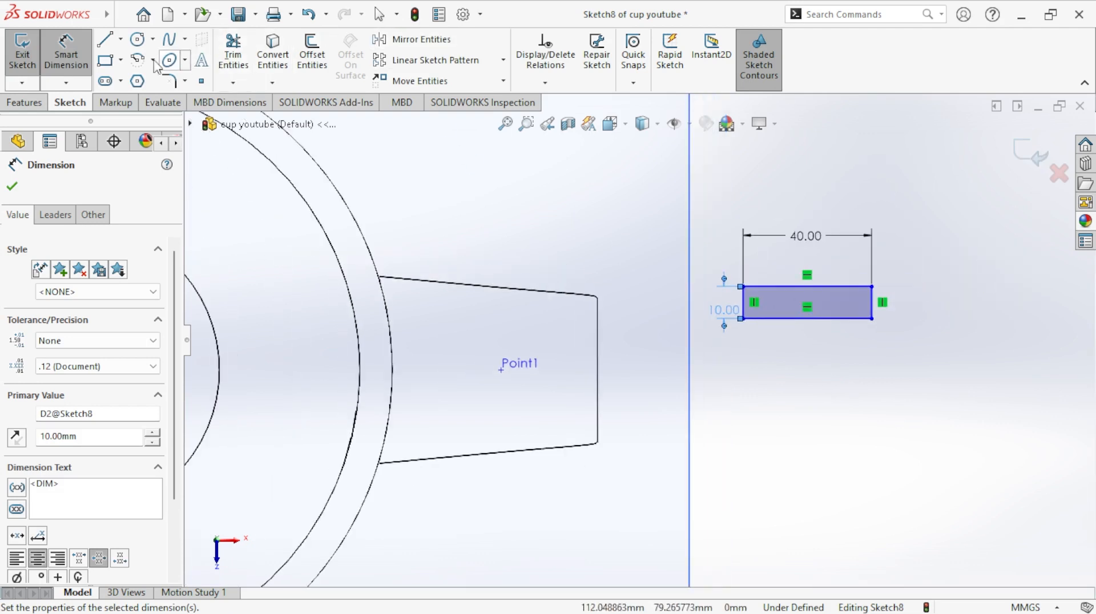
click(121, 38)
click(142, 78)
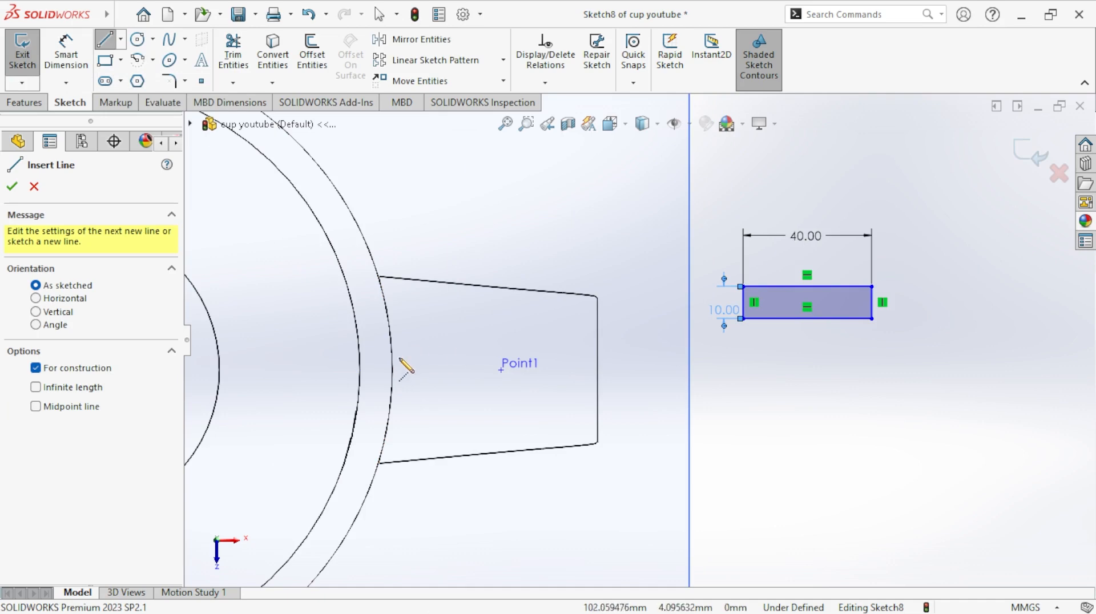
scroll(389, 363, up, 2)
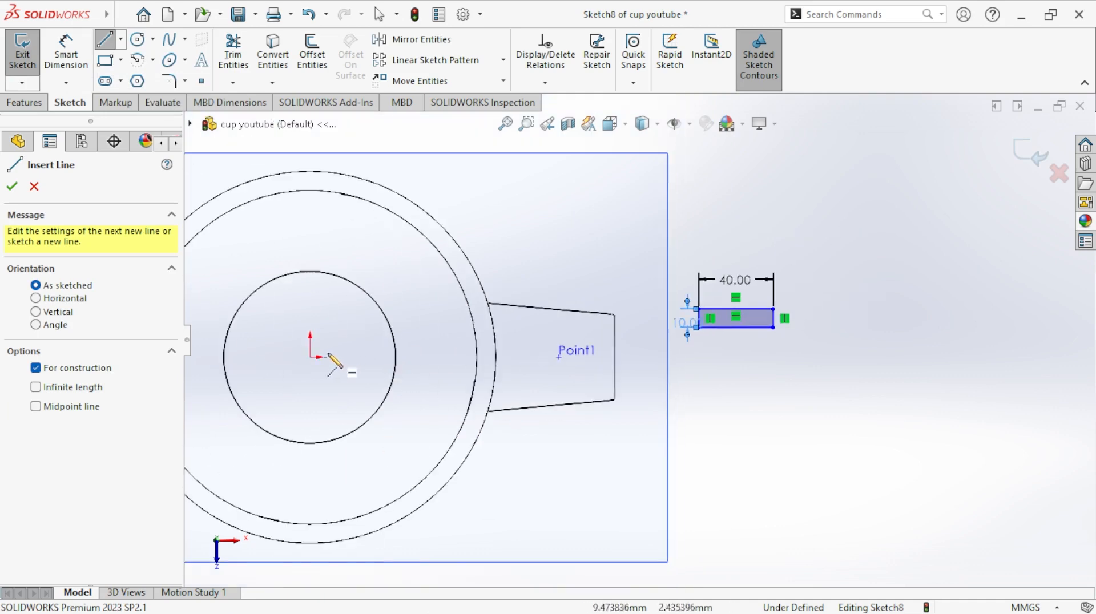
click(310, 357)
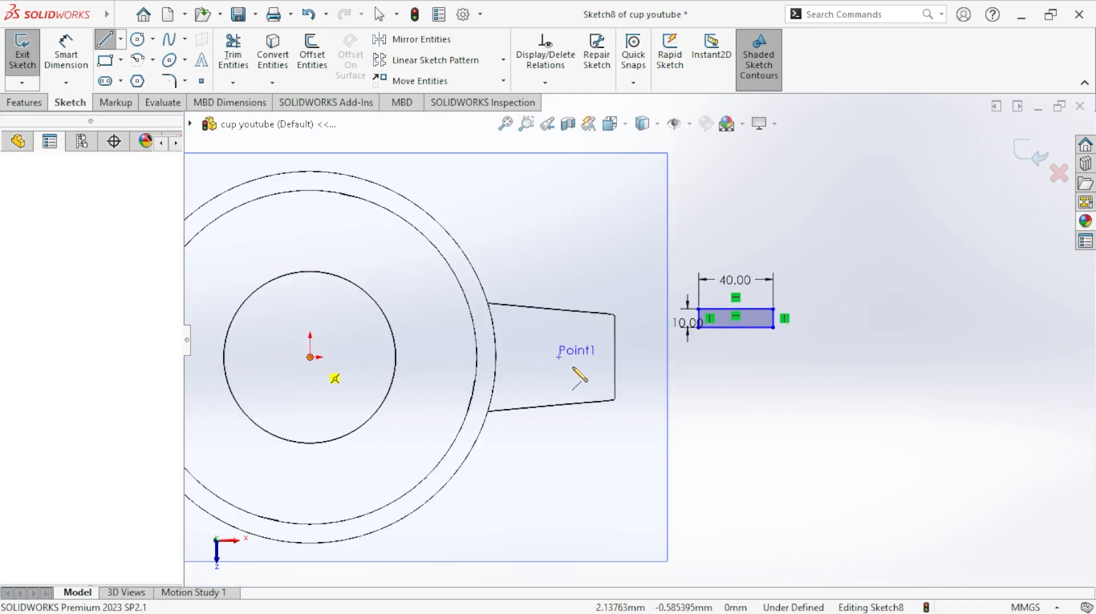
click(717, 357)
right_click(718, 360)
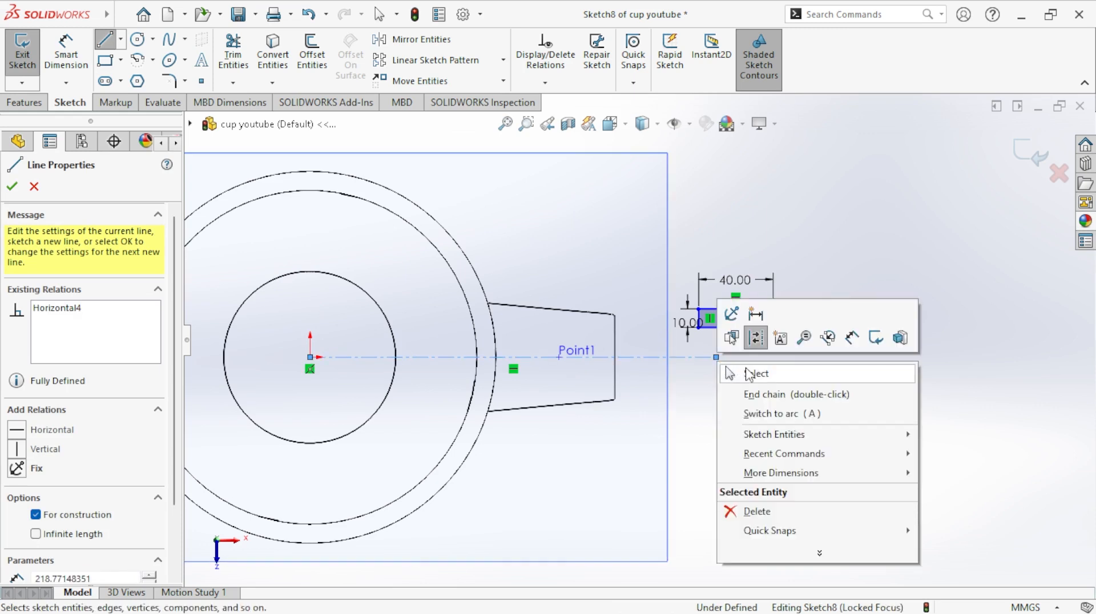
click(748, 374)
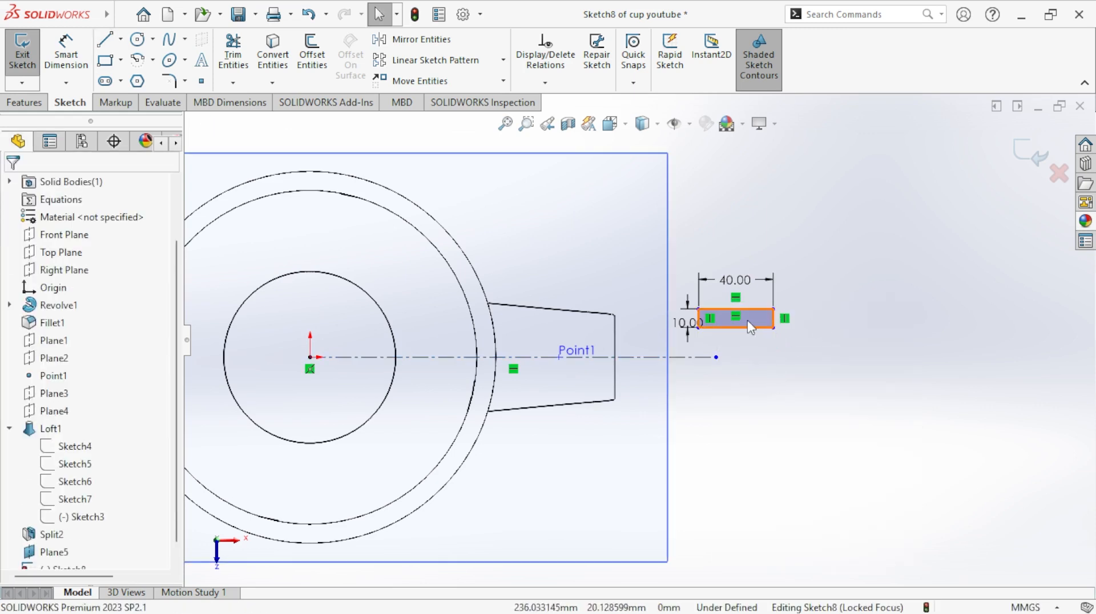
- Add a Coincident relation between the midpoint of the rectangle's short edge nearest the cup and the horizontal centerline
scroll(797, 310, down, 3)
click(545, 82)
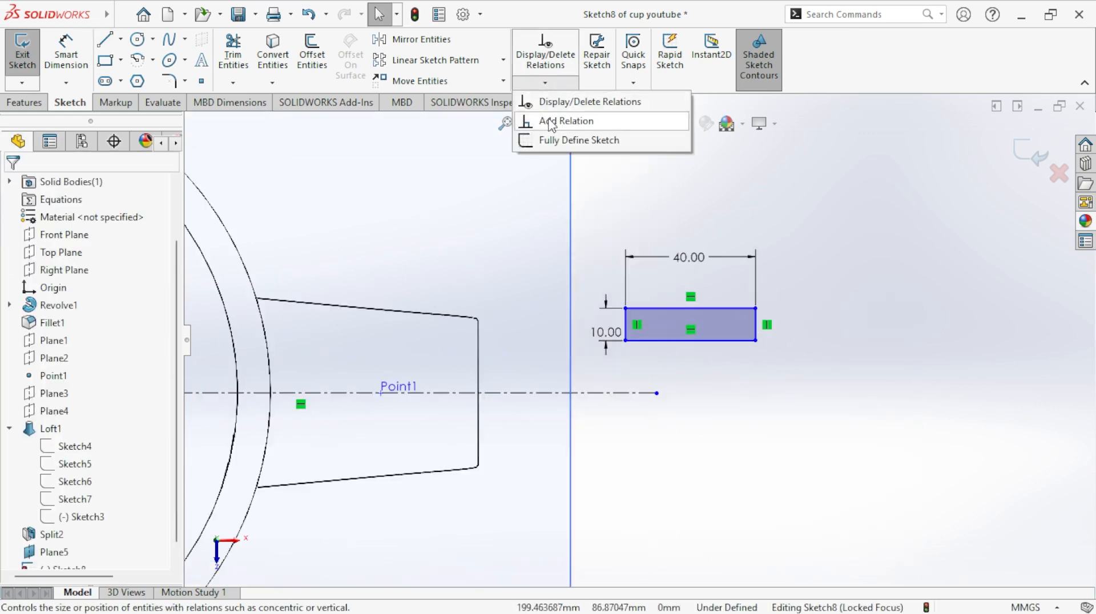
click(551, 122)
scroll(627, 346, down, 2)
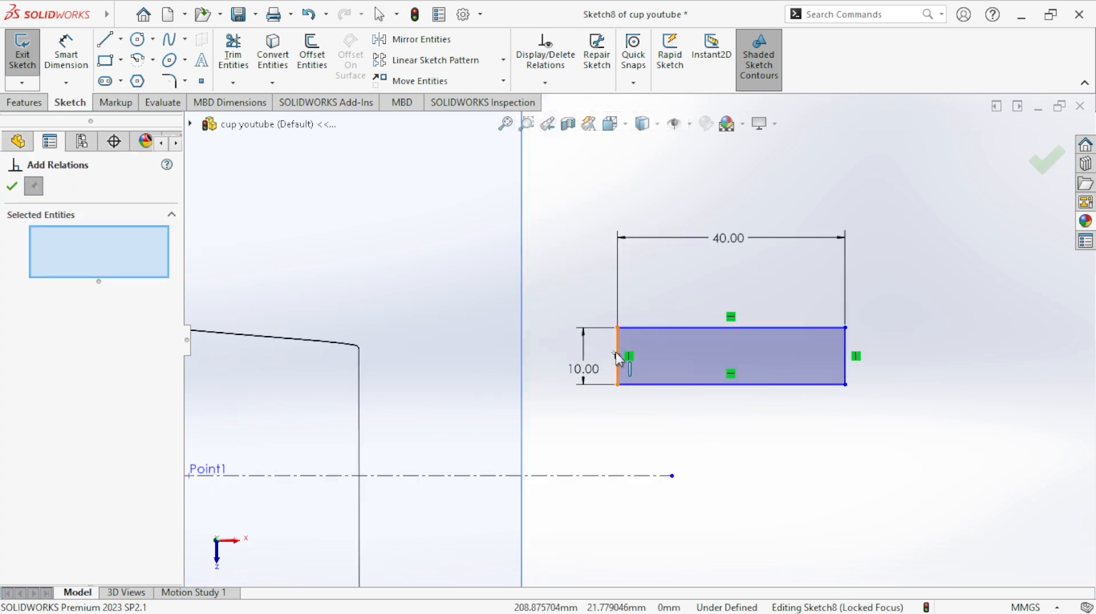
click(618, 355)
scroll(581, 412, up, 1)
scroll(360, 449, up, 2)
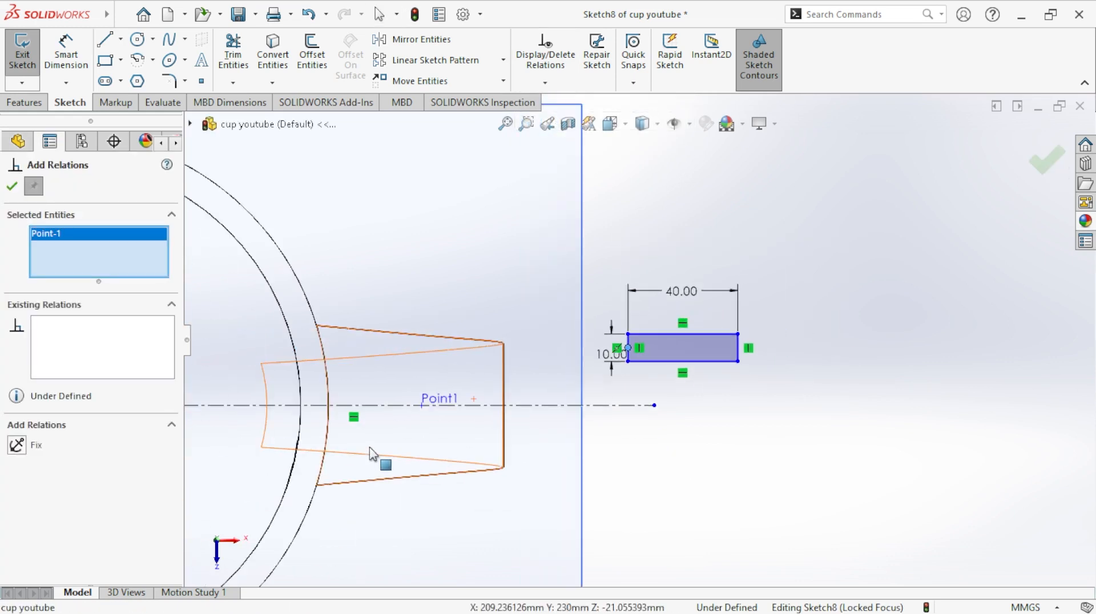
click(381, 409)
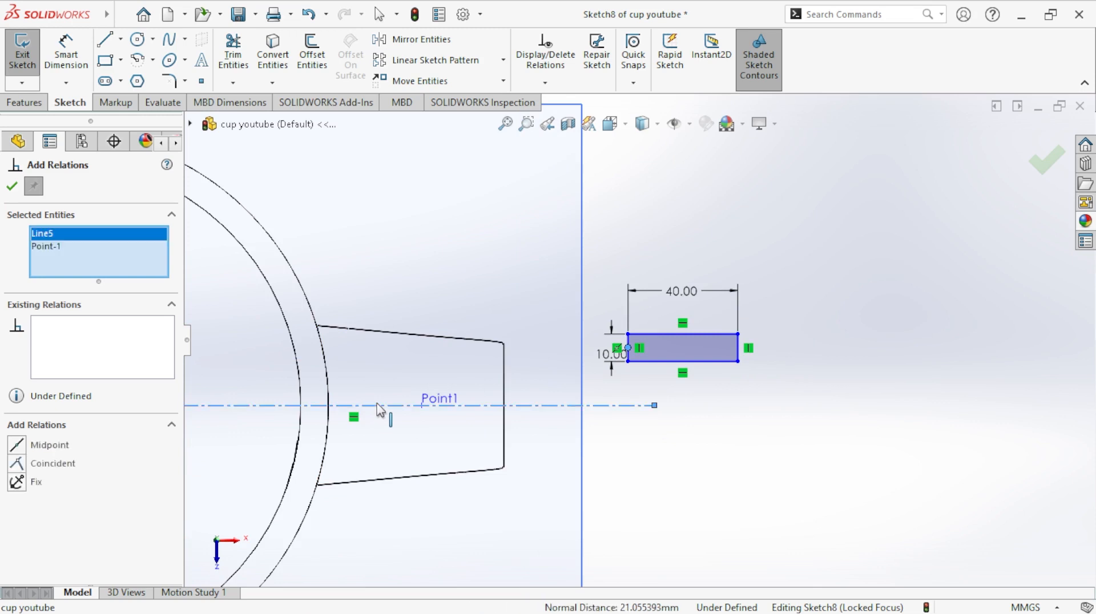
click(17, 464)
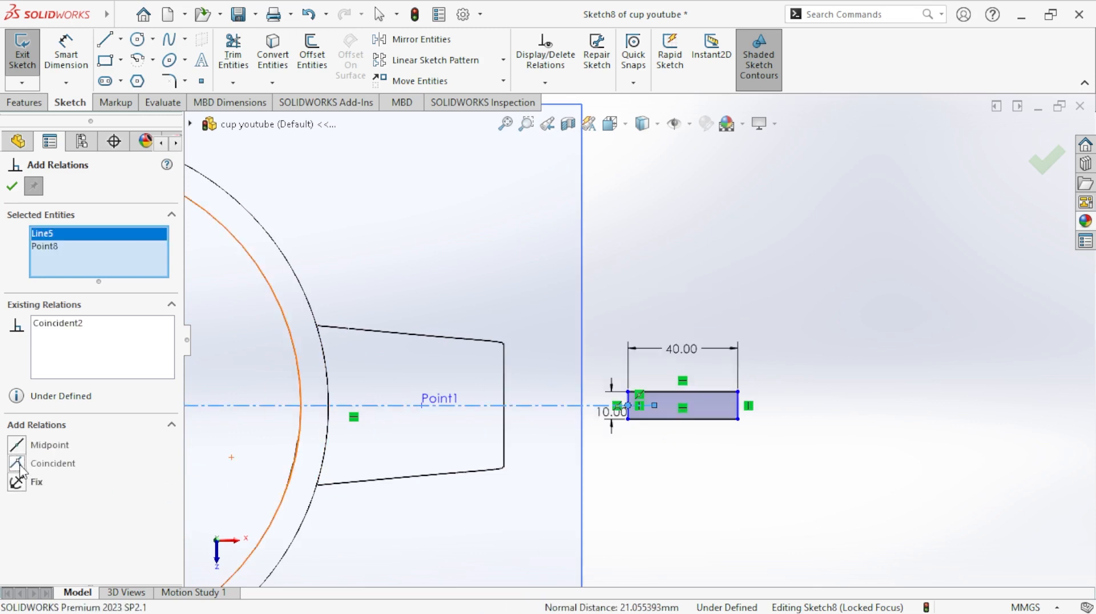
click(699, 424)
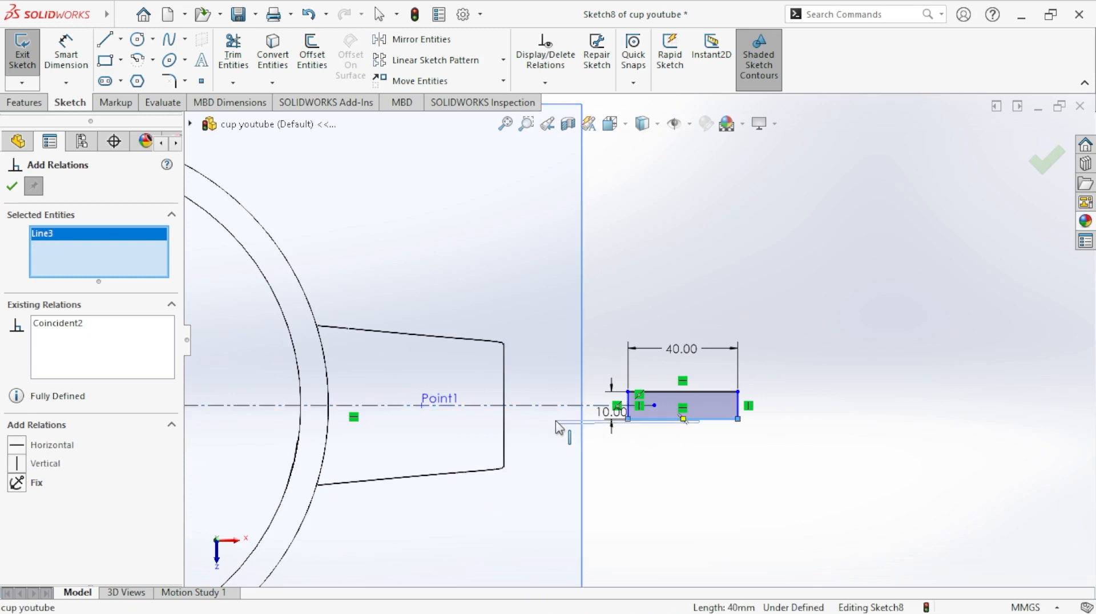
click(12, 186)
- Move the rectangle along the centerline until it lies over the handle, and display the model with hidden lines visible
drag(681, 407, 429, 407)
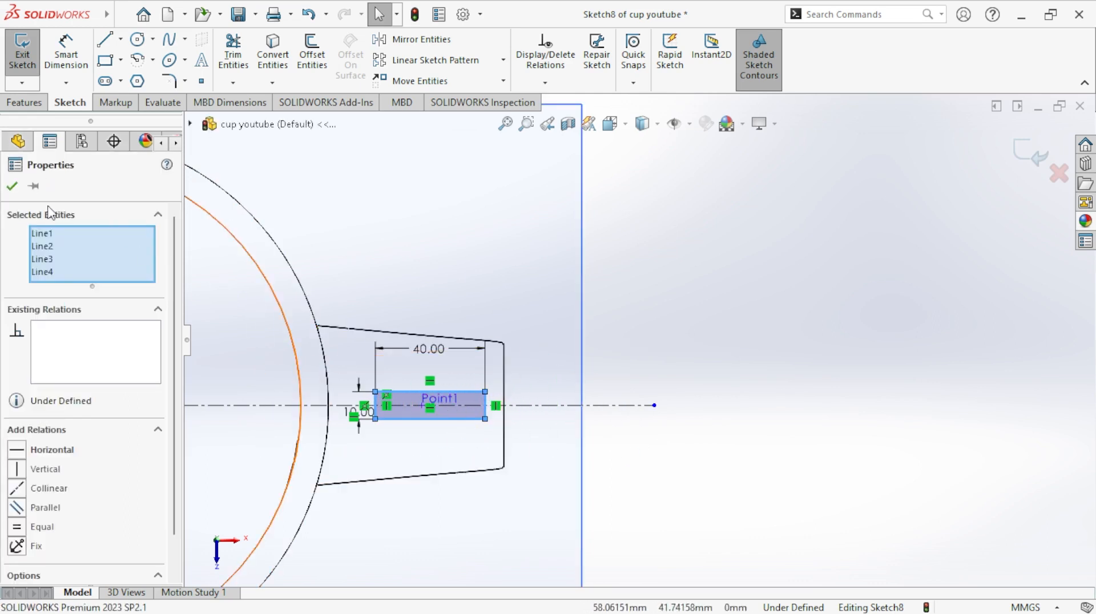
click(16, 189)
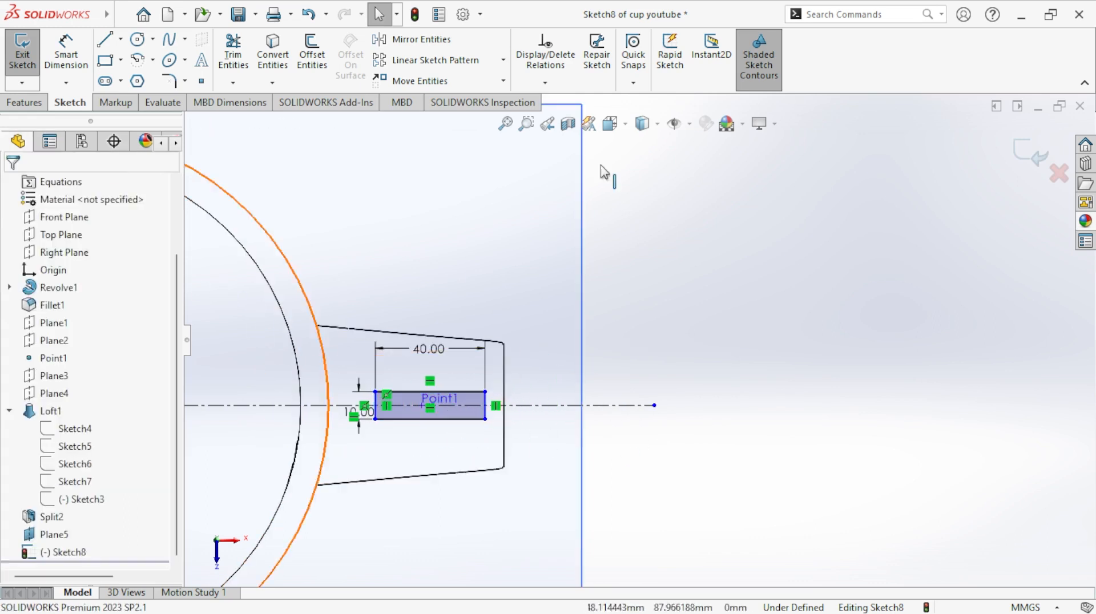
click(657, 124)
click(644, 214)
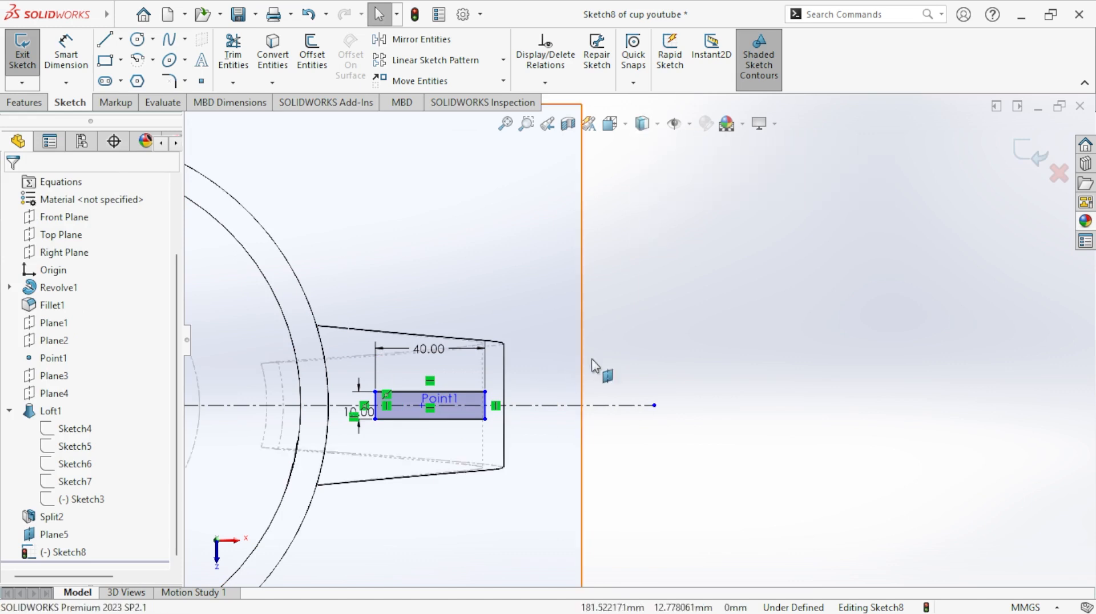
click(657, 124)
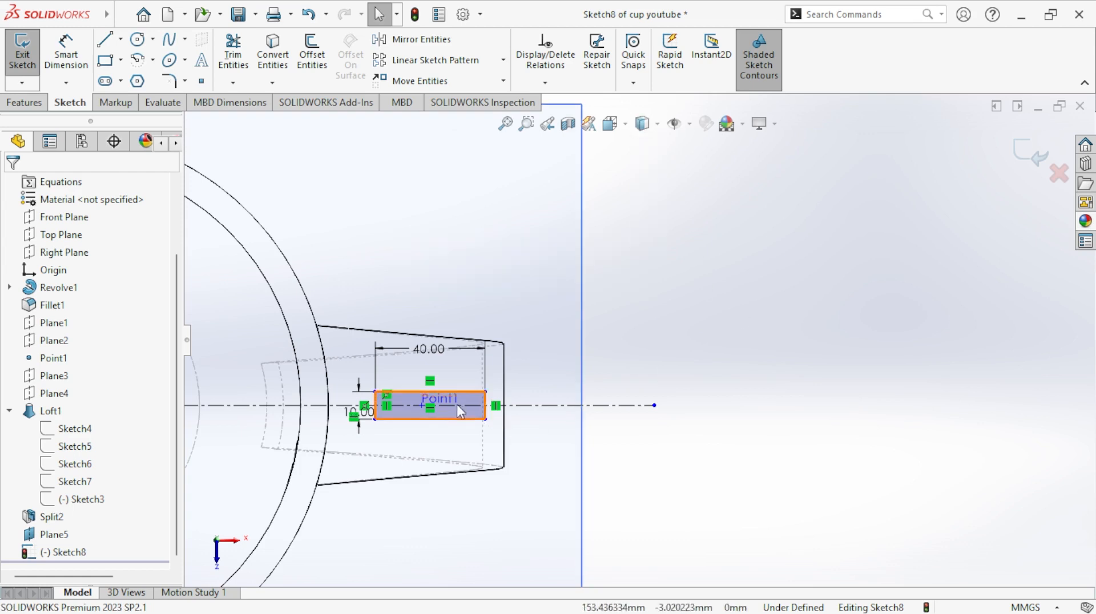
- Shift the rectangle toward the cup until its outer corner is at about X 147 mm, and exit the sketch
scroll(458, 402, down, 2)
scroll(459, 400, down, 2)
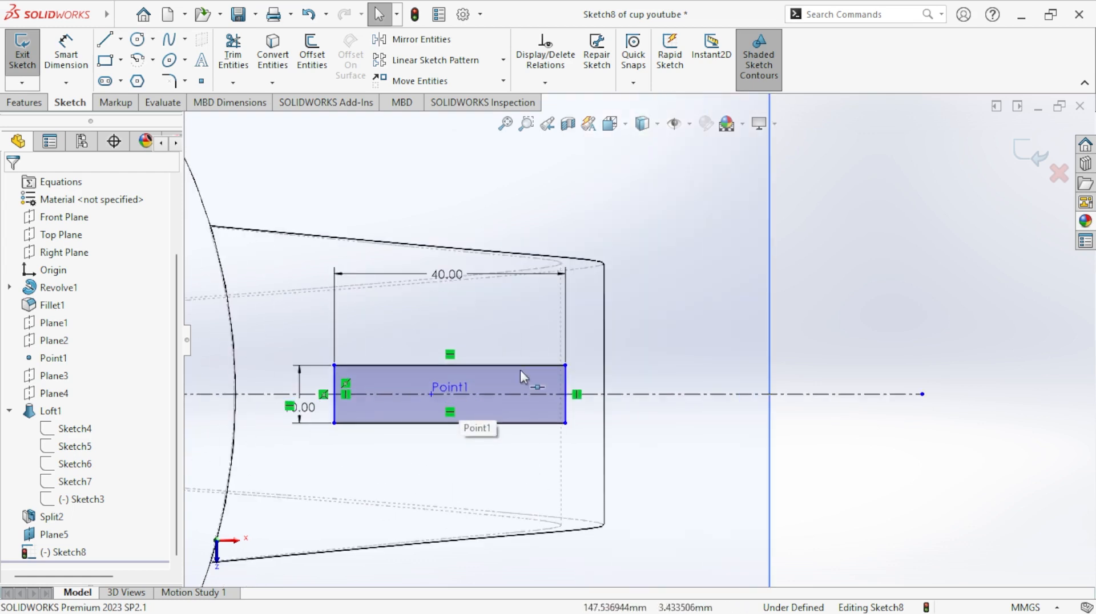
click(537, 423)
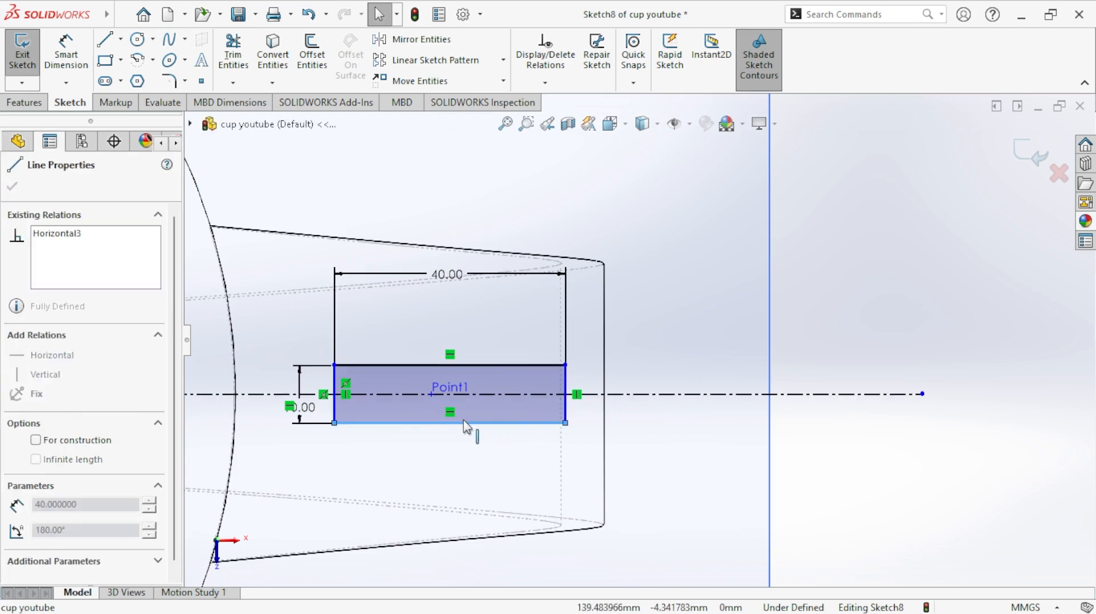
click(749, 296)
scroll(651, 363, up, 3)
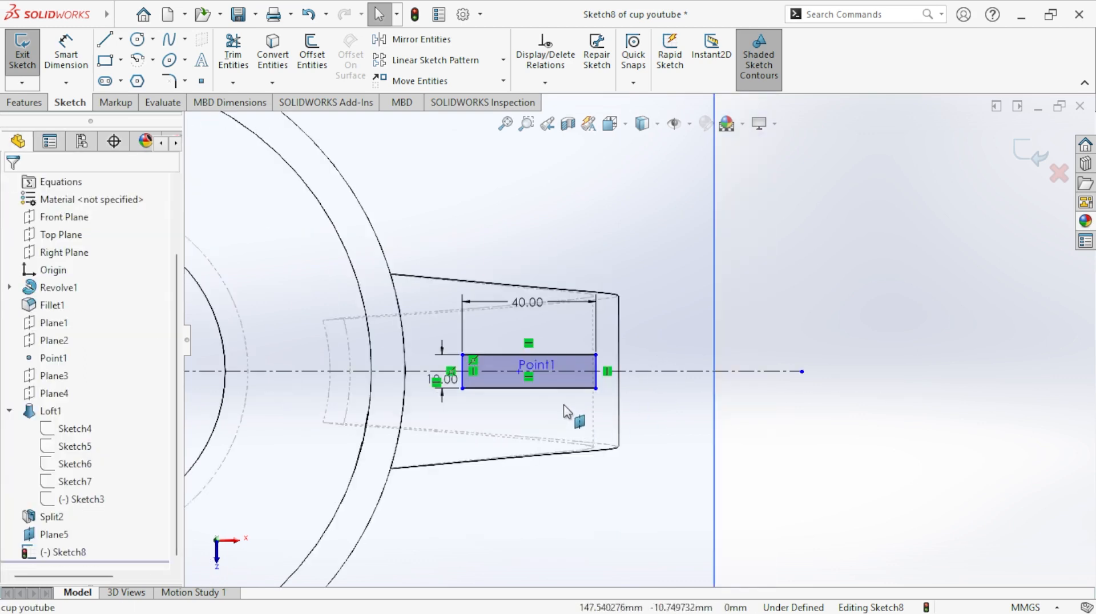
click(580, 227)
drag(596, 356, 563, 356)
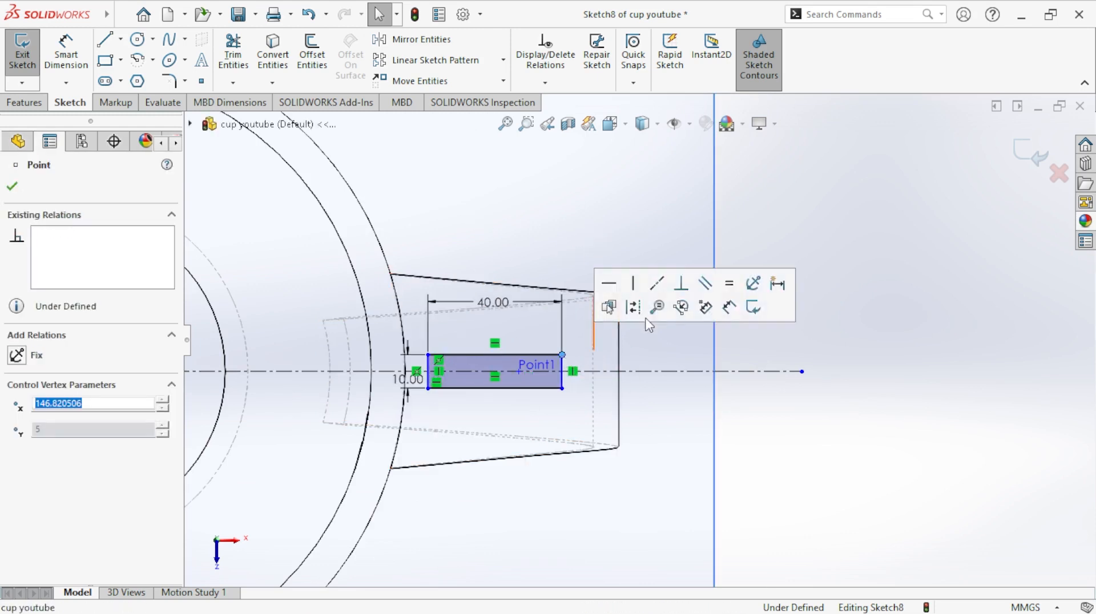
click(632, 225)
click(22, 54)
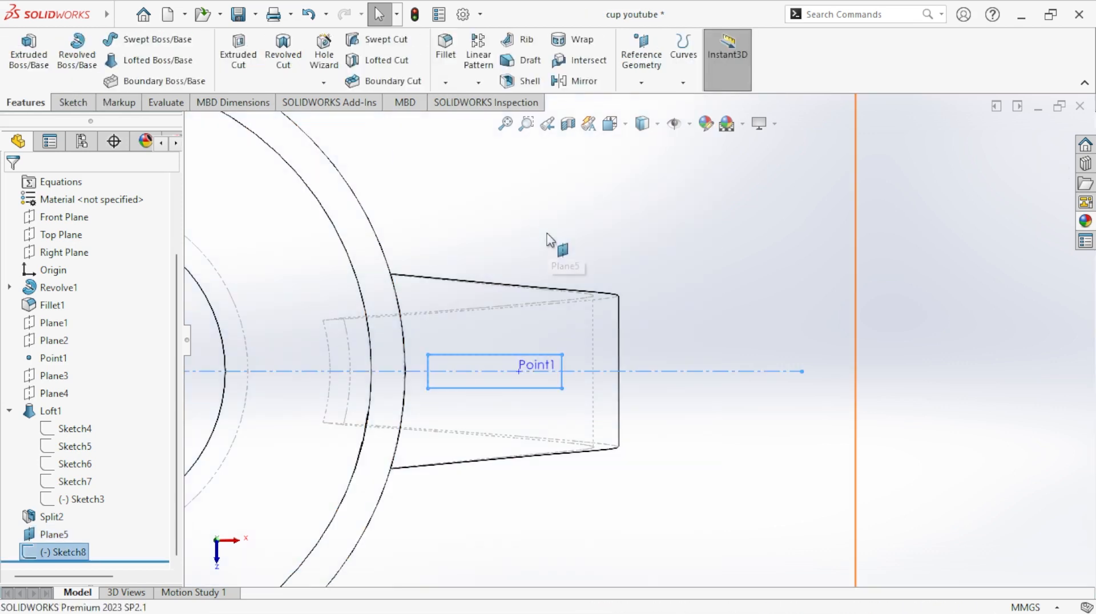
- Cut the rectangle through the handle with an Extruded Cut set to Through All
click(244, 63)
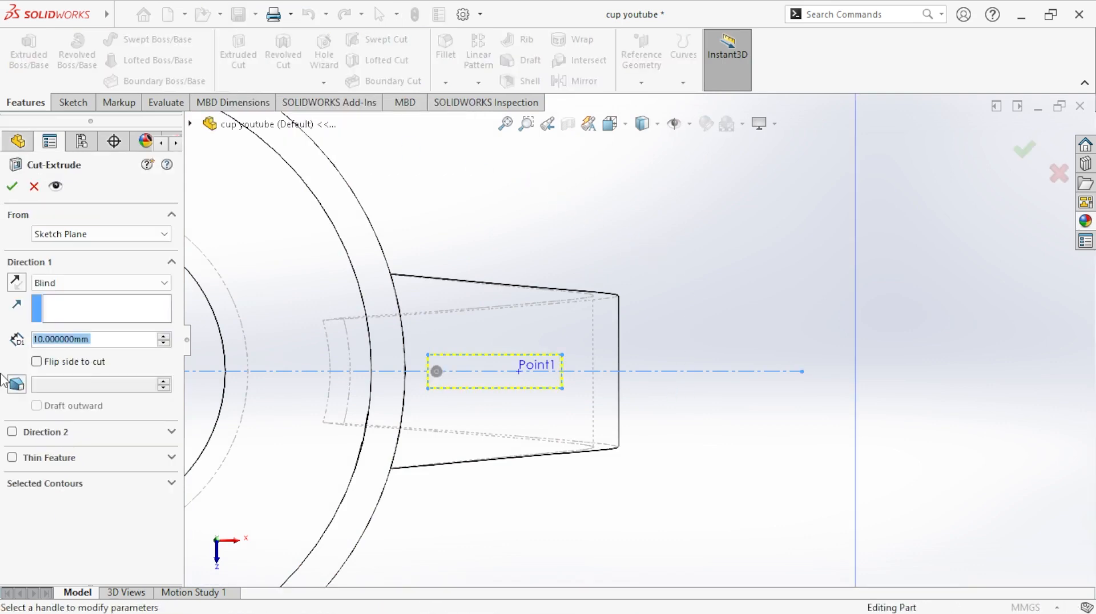
click(115, 284)
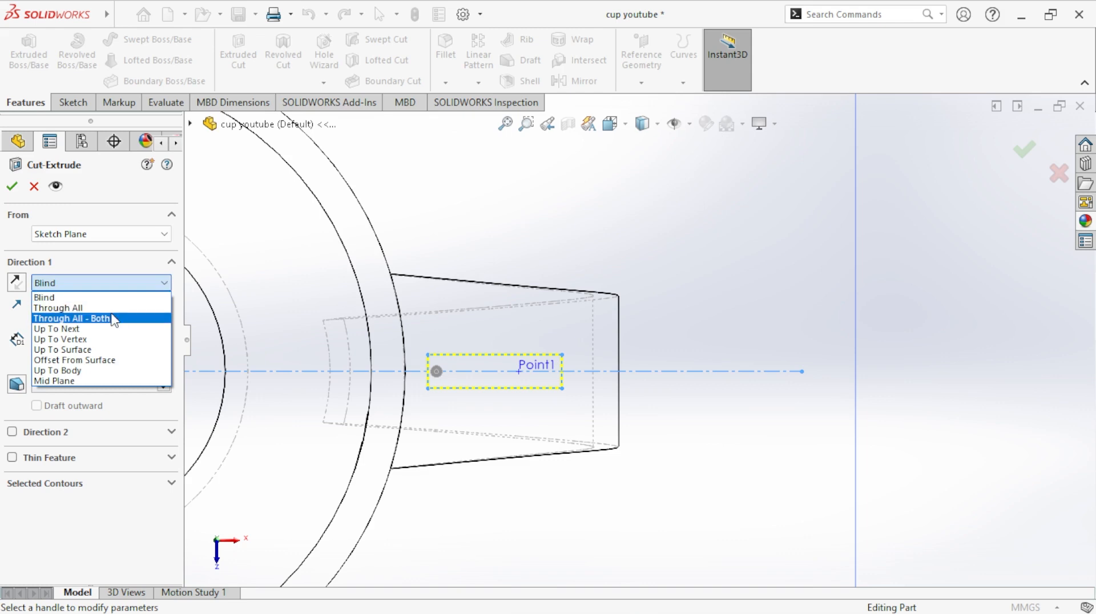
click(112, 309)
click(12, 187)
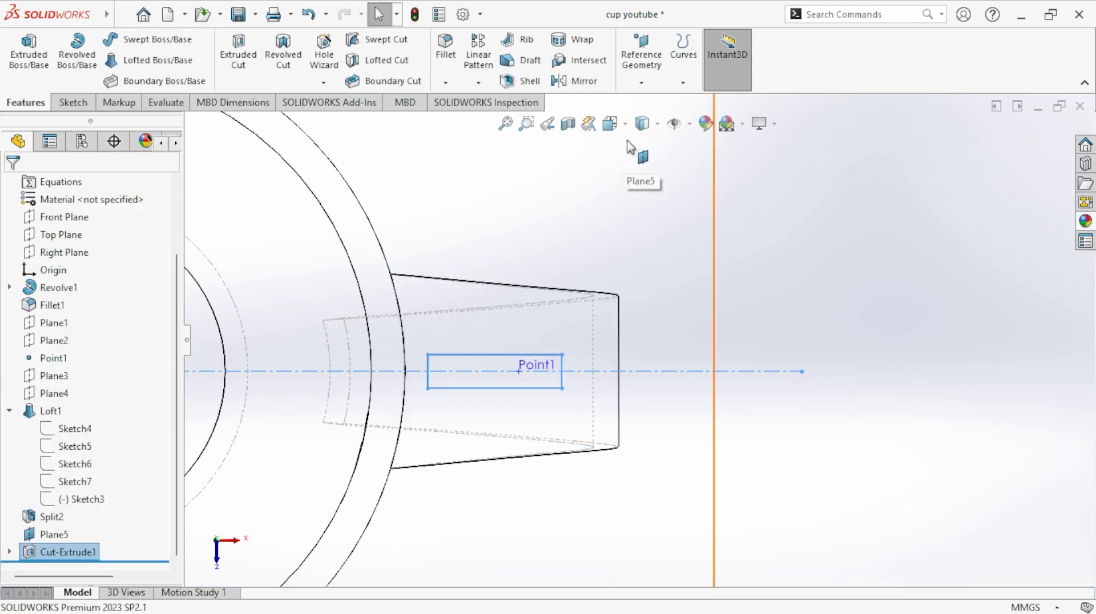
- Hide the offset plane above the cup and display the model shaded with edges
click(611, 124)
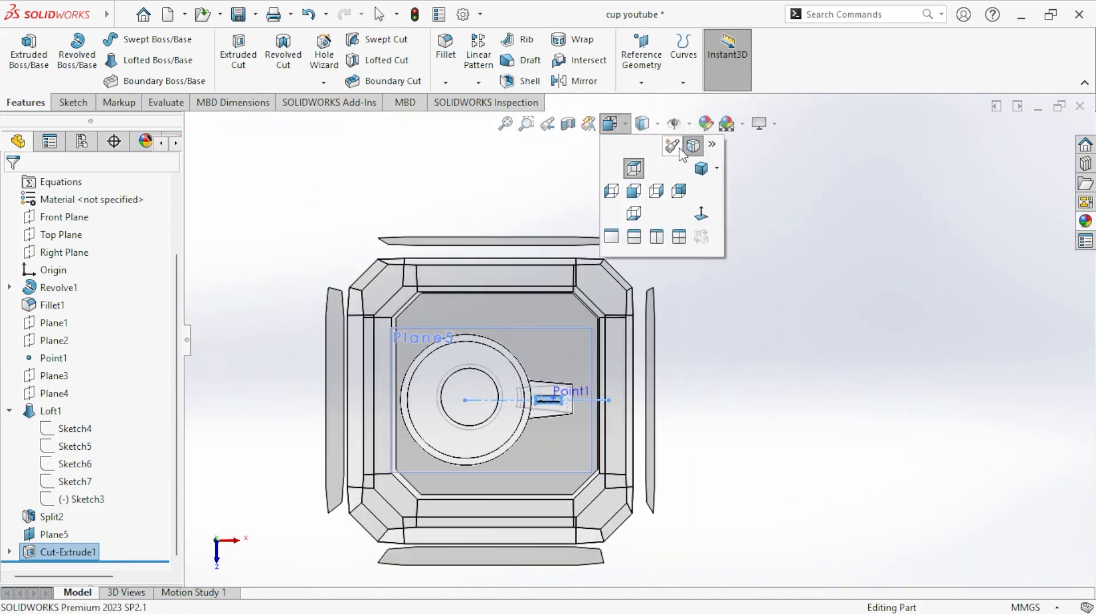
click(701, 169)
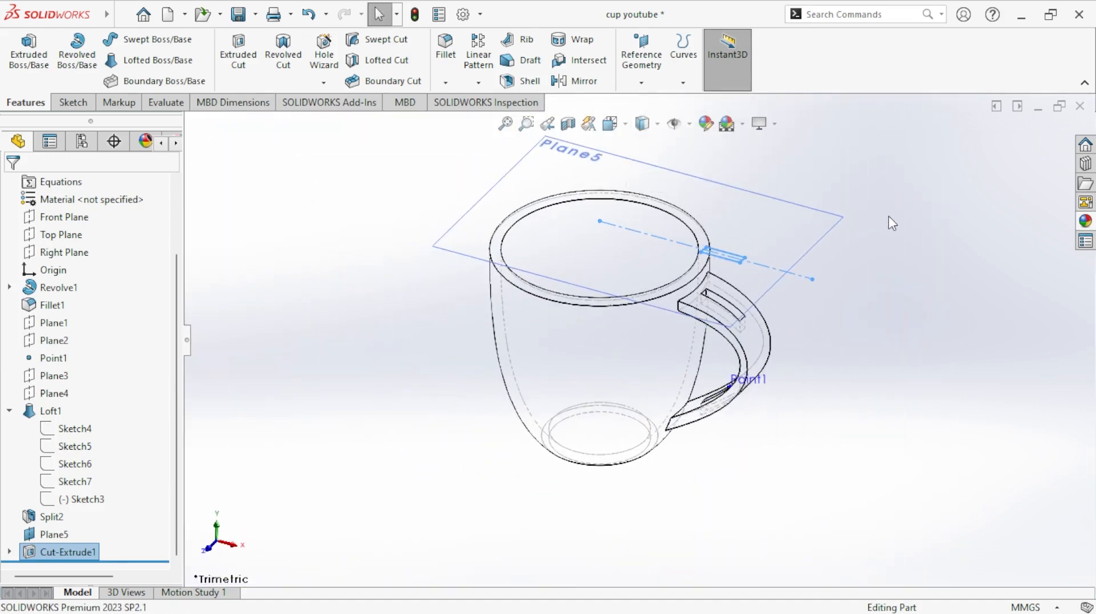
click(825, 235)
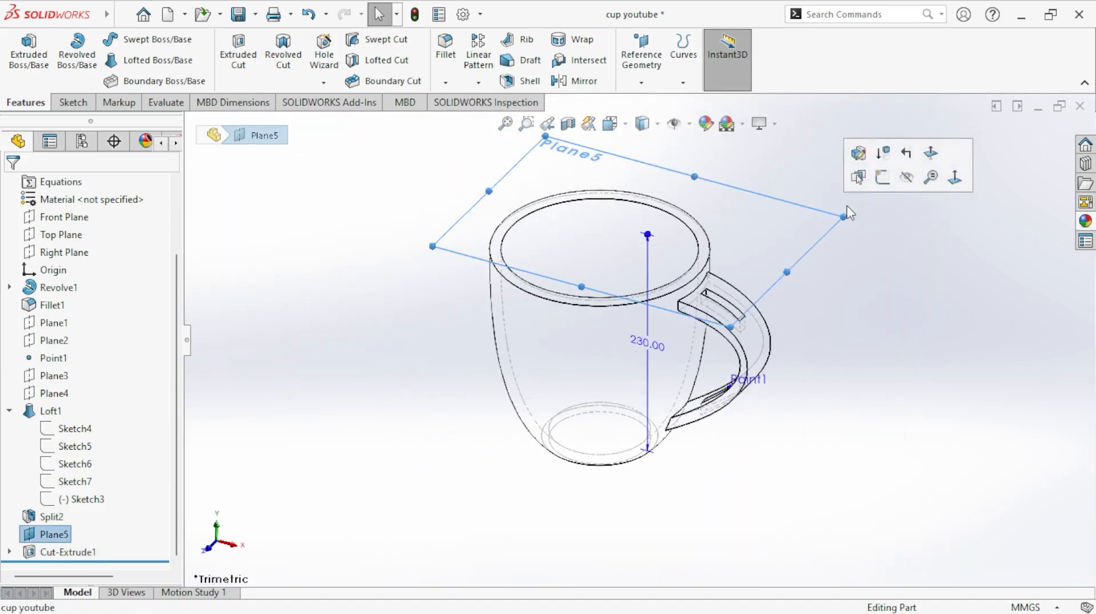
click(906, 177)
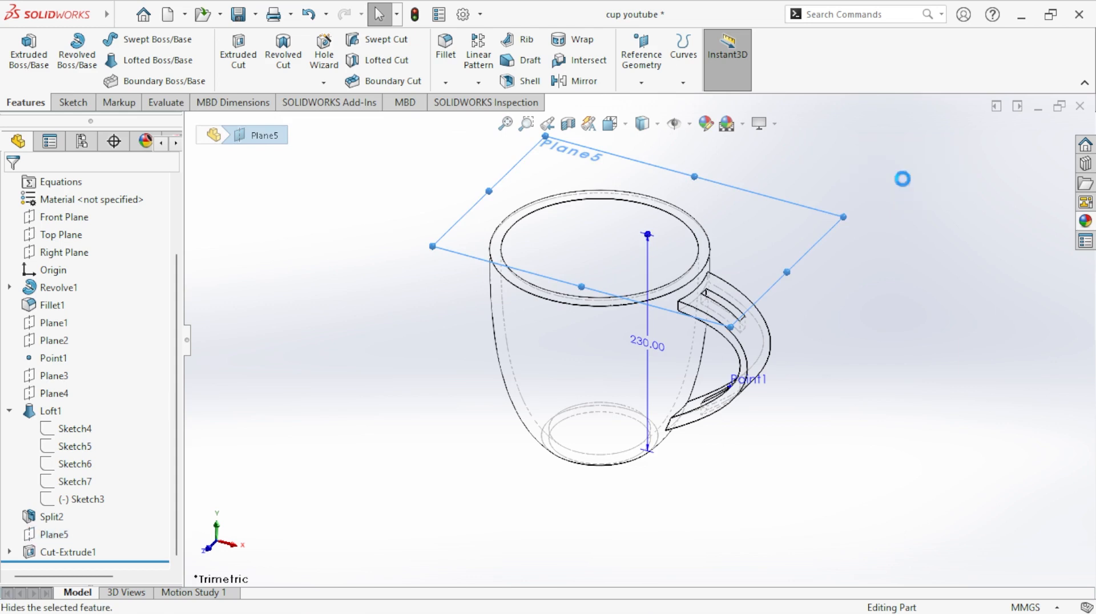
click(659, 125)
click(646, 147)
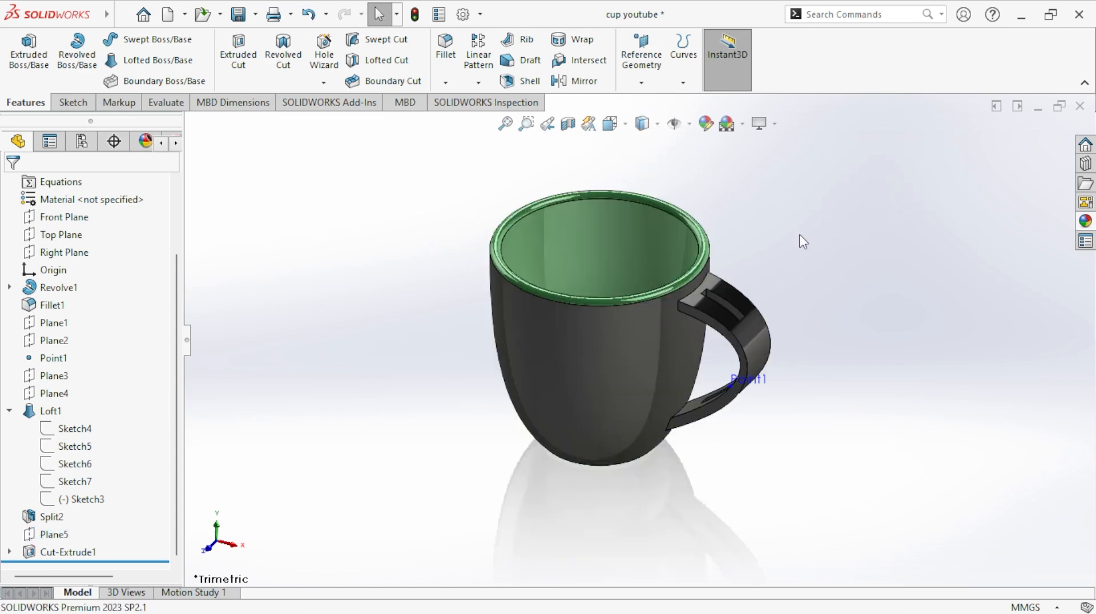
- Examine the slots cut in the handle from above and from the side, finishing in the trimetric view
click(787, 388)
middle_drag(839, 334, 792, 461)
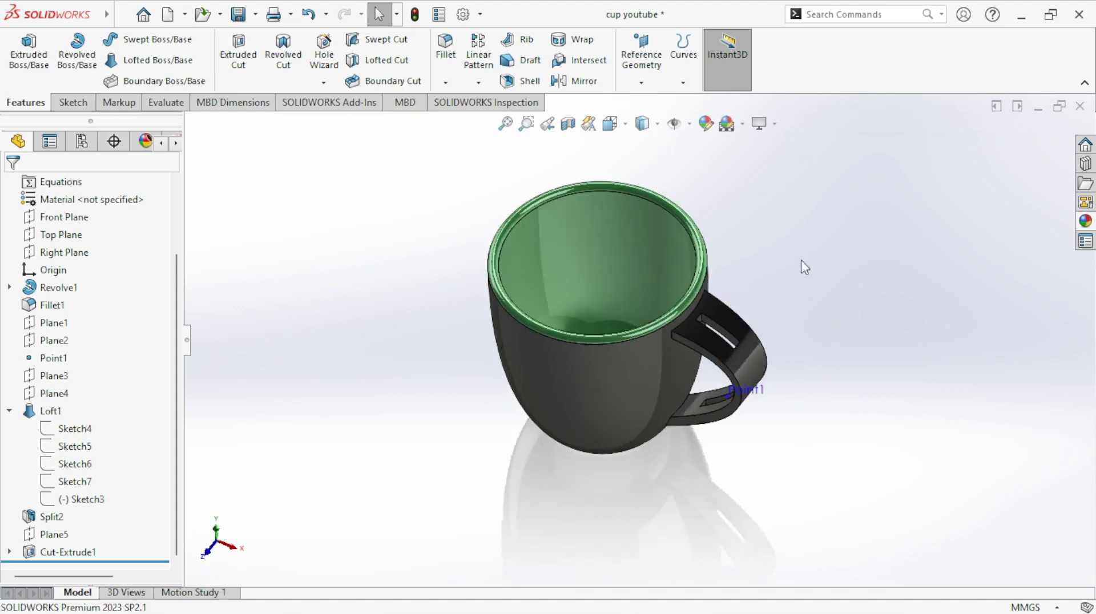
scroll(726, 354, down, 2)
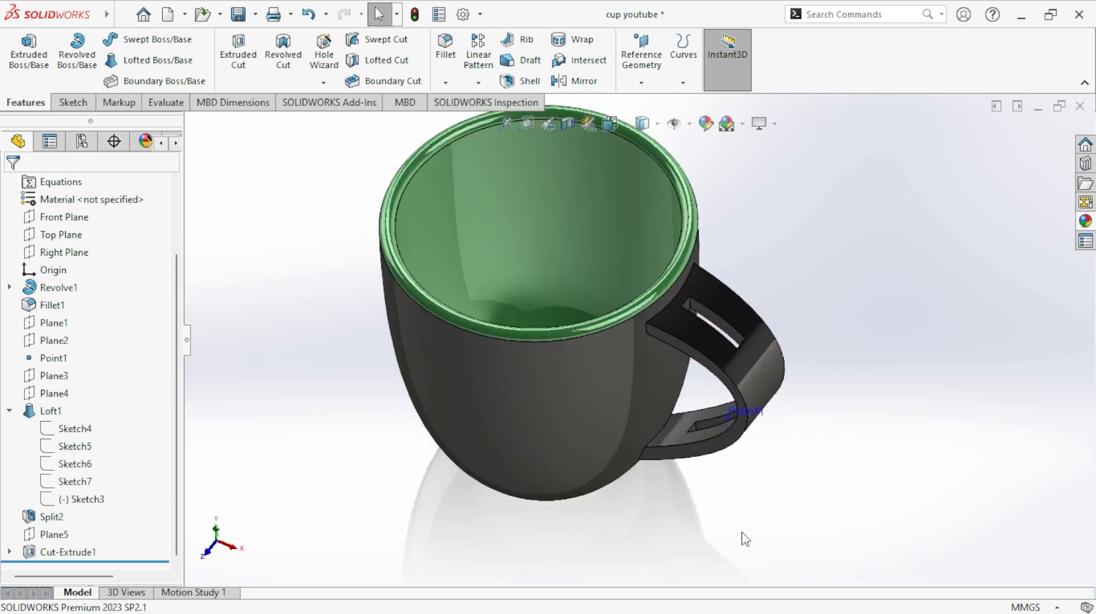
middle_drag(864, 276, 861, 160)
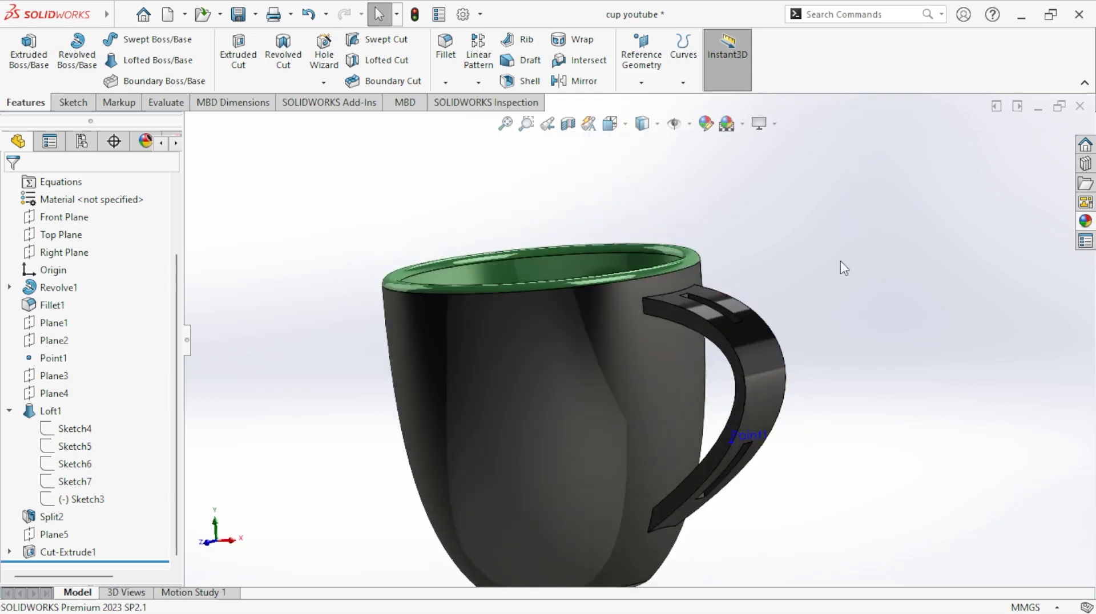
click(610, 123)
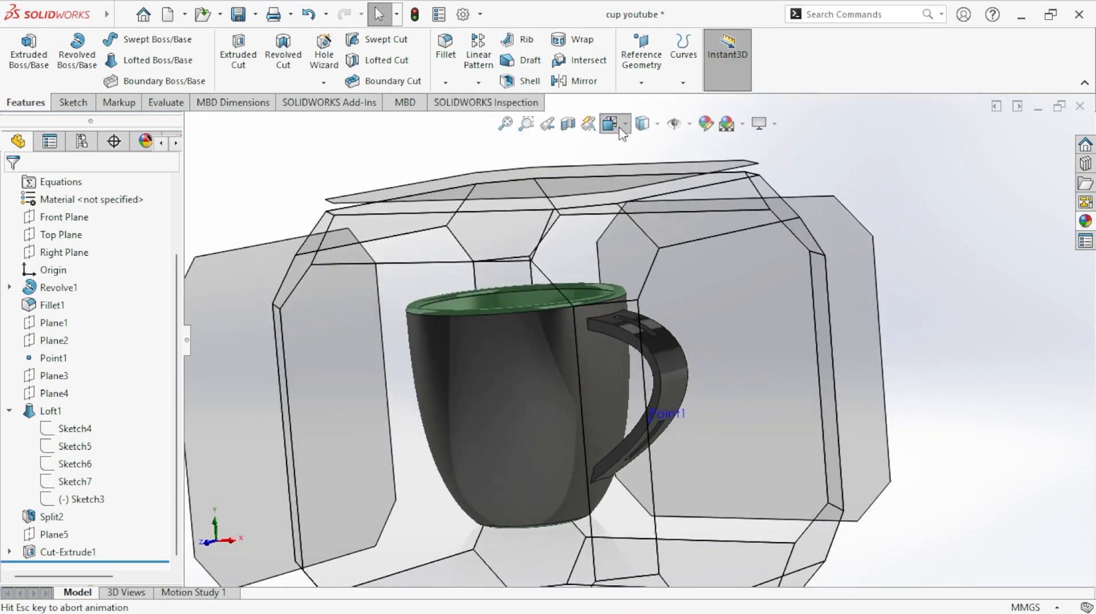
click(708, 167)
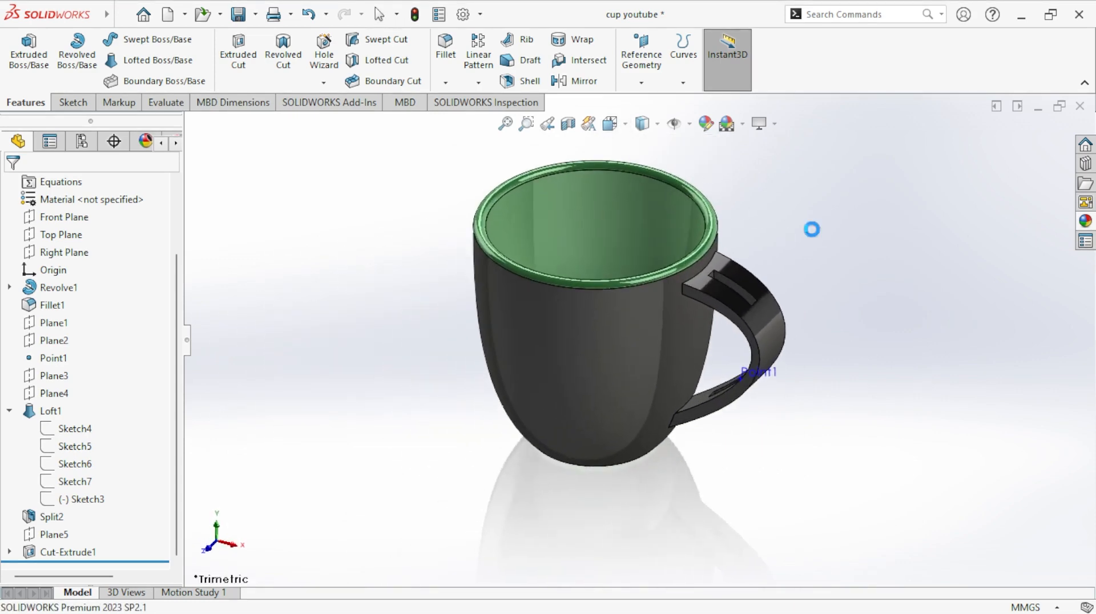